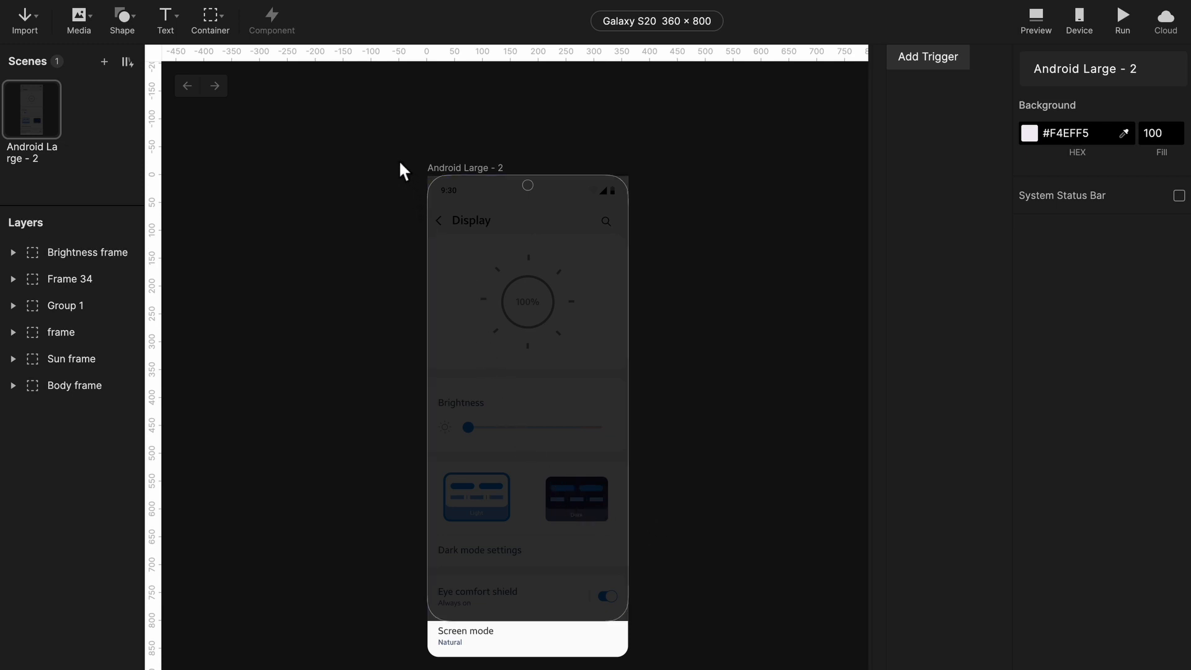
- Hide the dark Brightness frame overlay that covers the Display screen
click(516, 237)
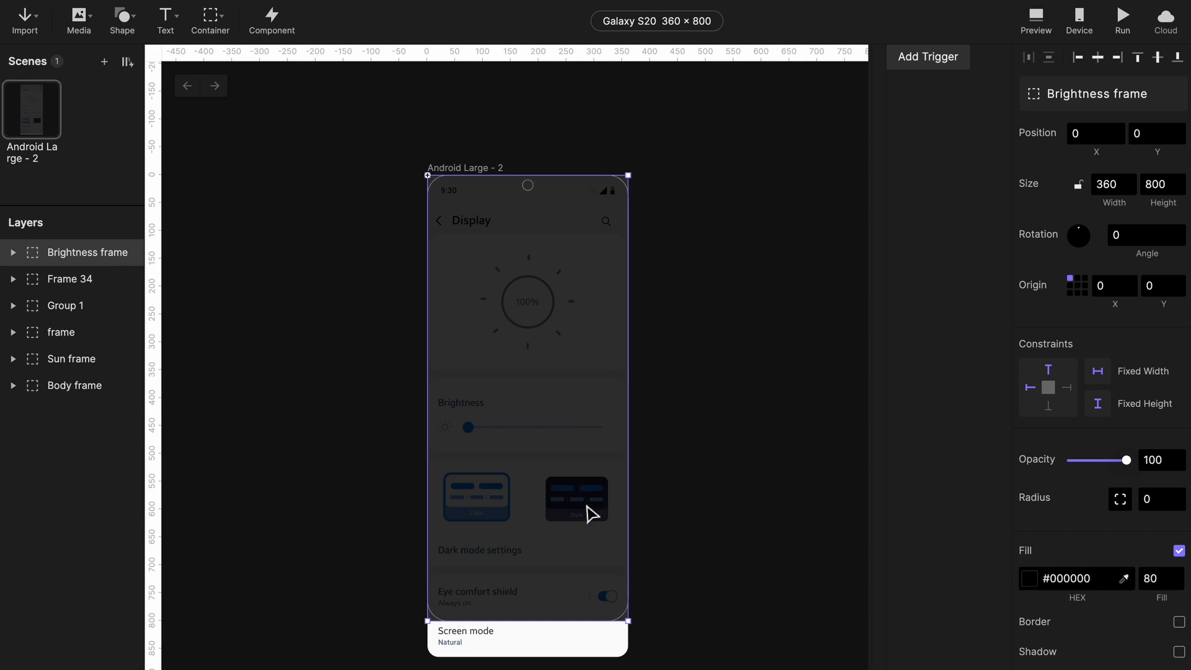
scroll(489, 441, up, 5)
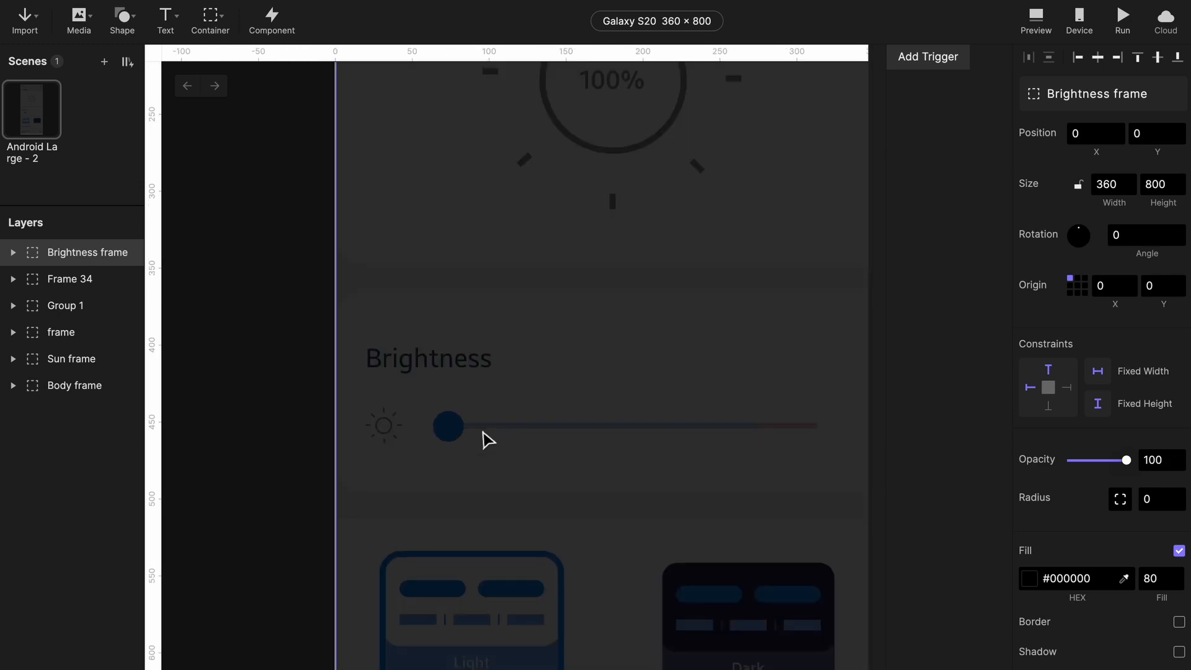
click(450, 441)
scroll(642, 447, down, 5)
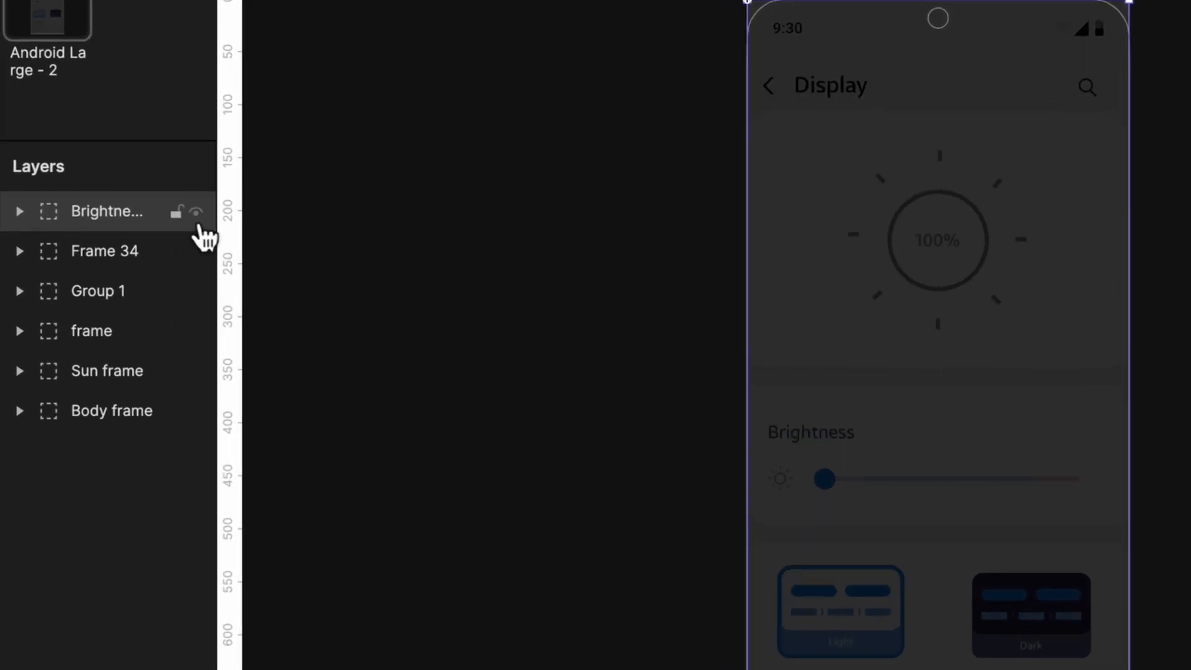
click(154, 238)
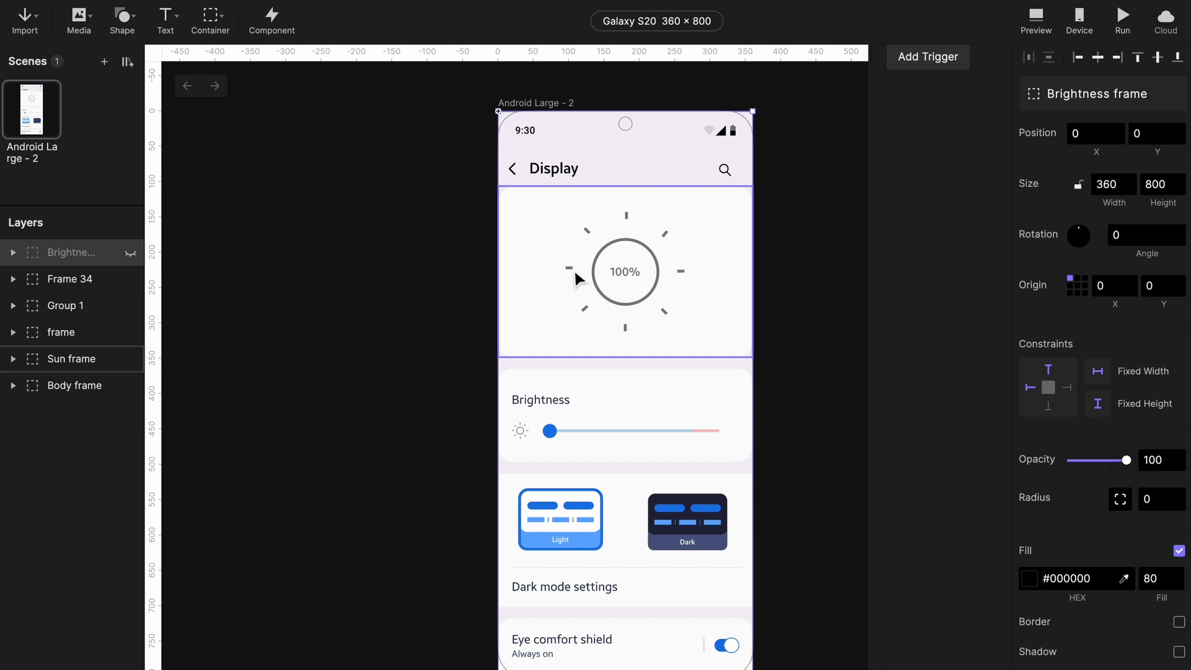
- Turn the single ray directly left of the sun circle into a component
scroll(575, 270, up, 5)
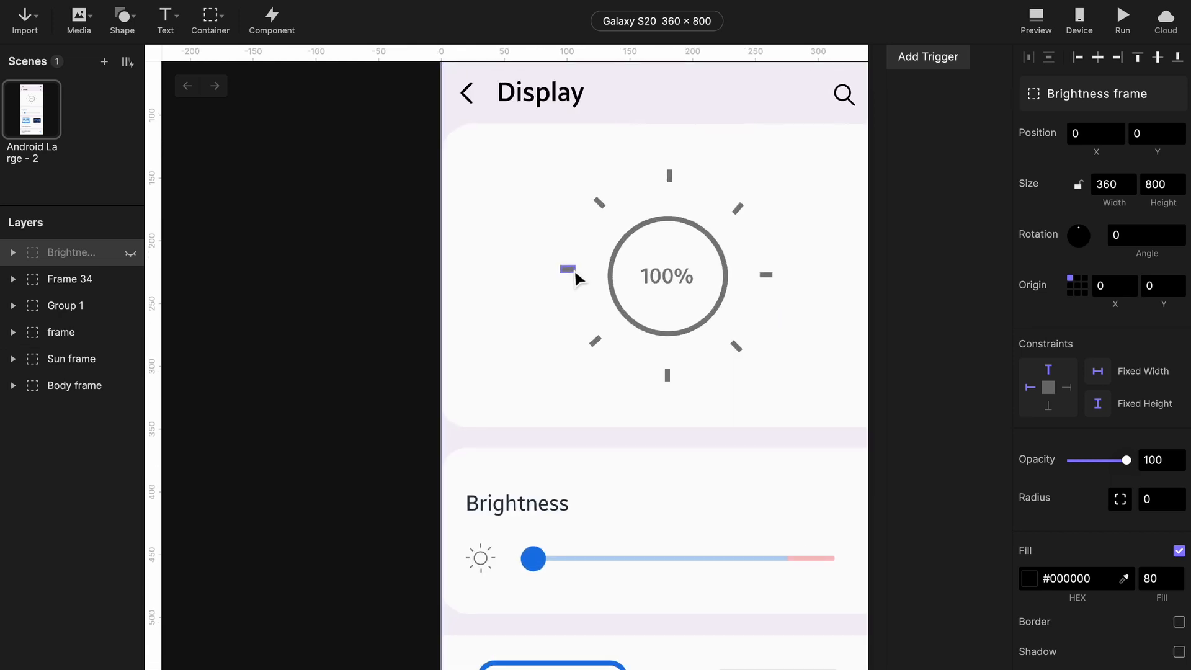
click(574, 270)
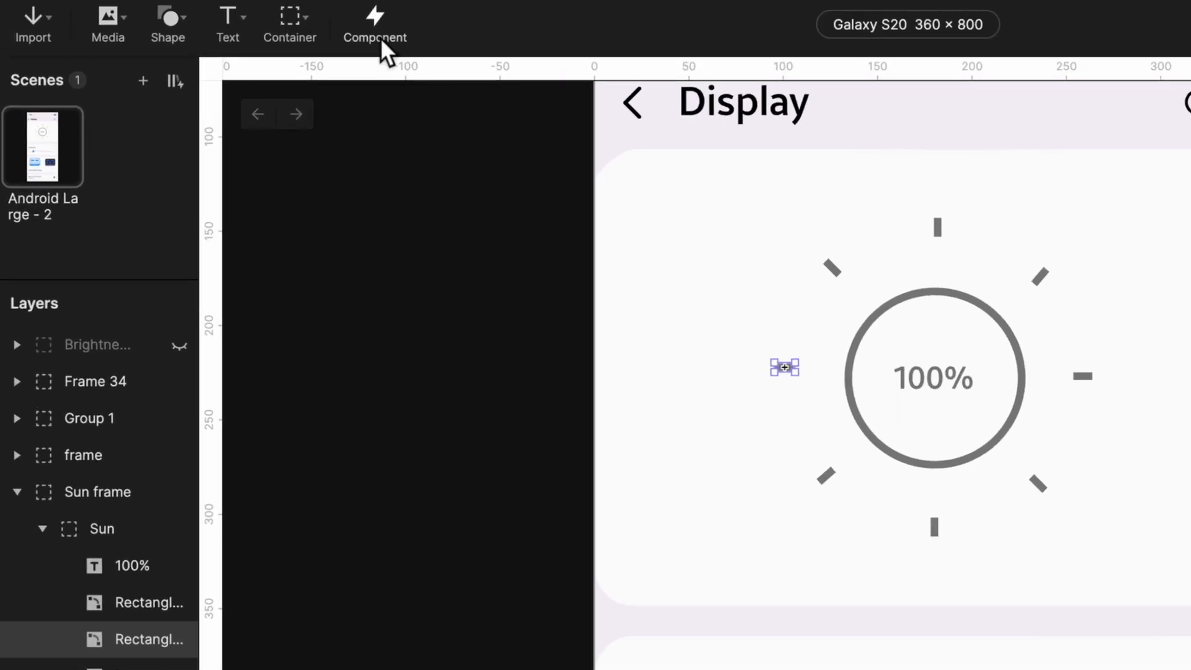
click(380, 36)
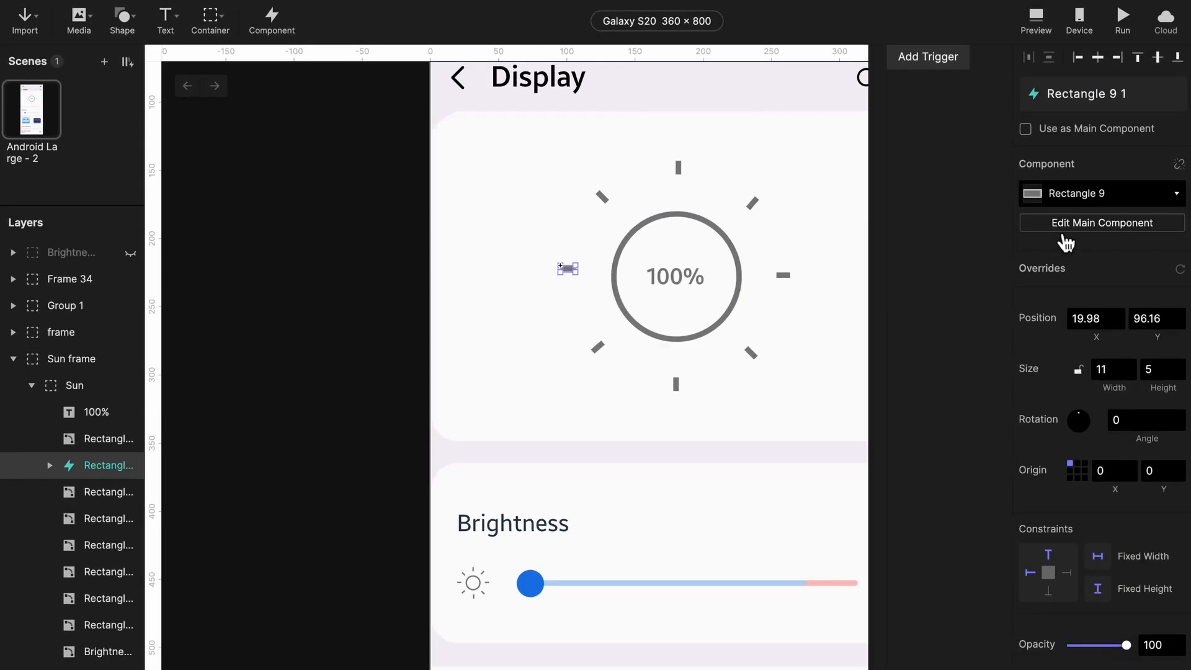
- In the ray's main component, centre the origin at 50, 50 and make the Rectangle 9 shape inside it editable
click(1060, 228)
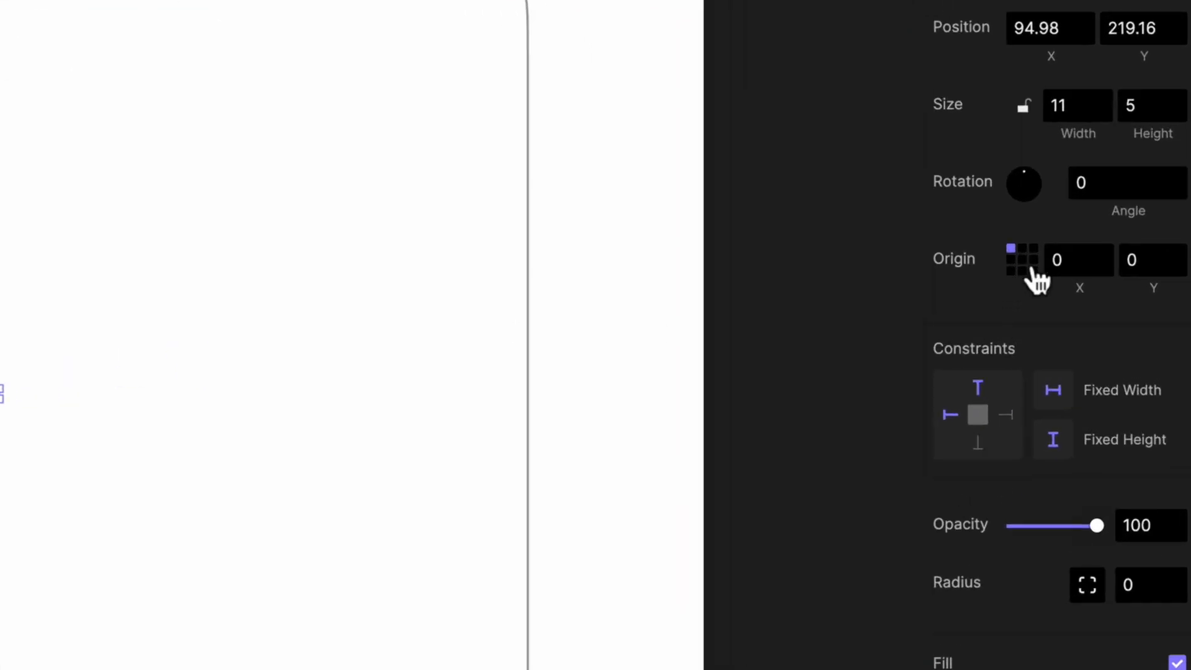
click(1023, 261)
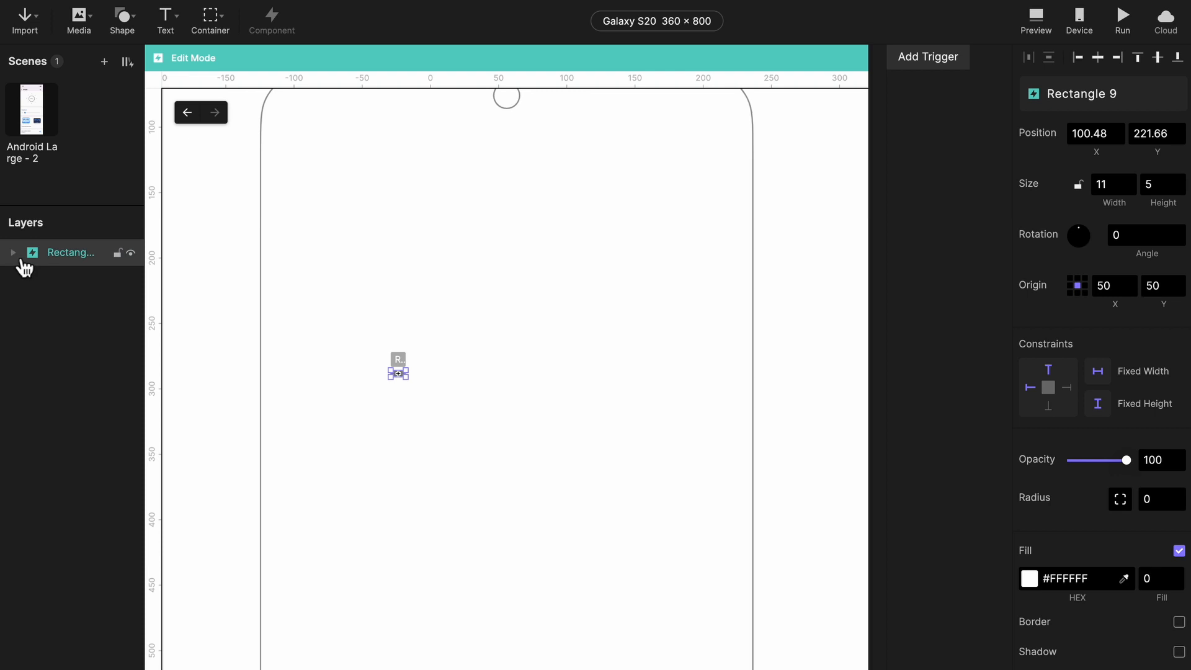
click(20, 259)
click(81, 278)
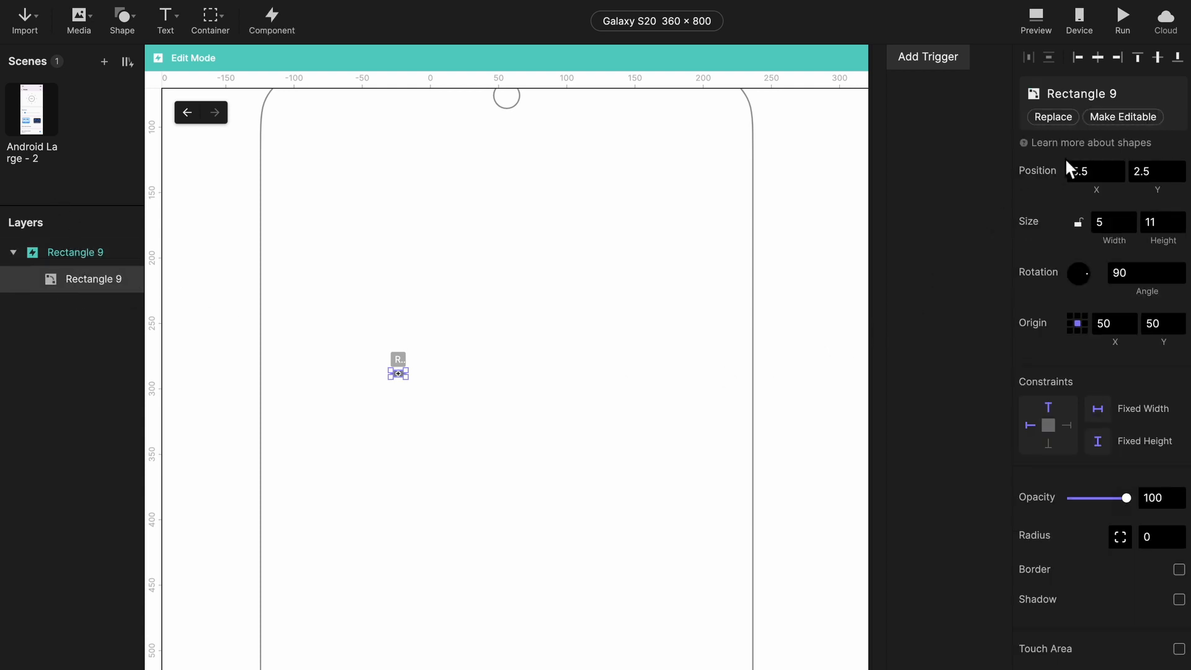
click(1080, 121)
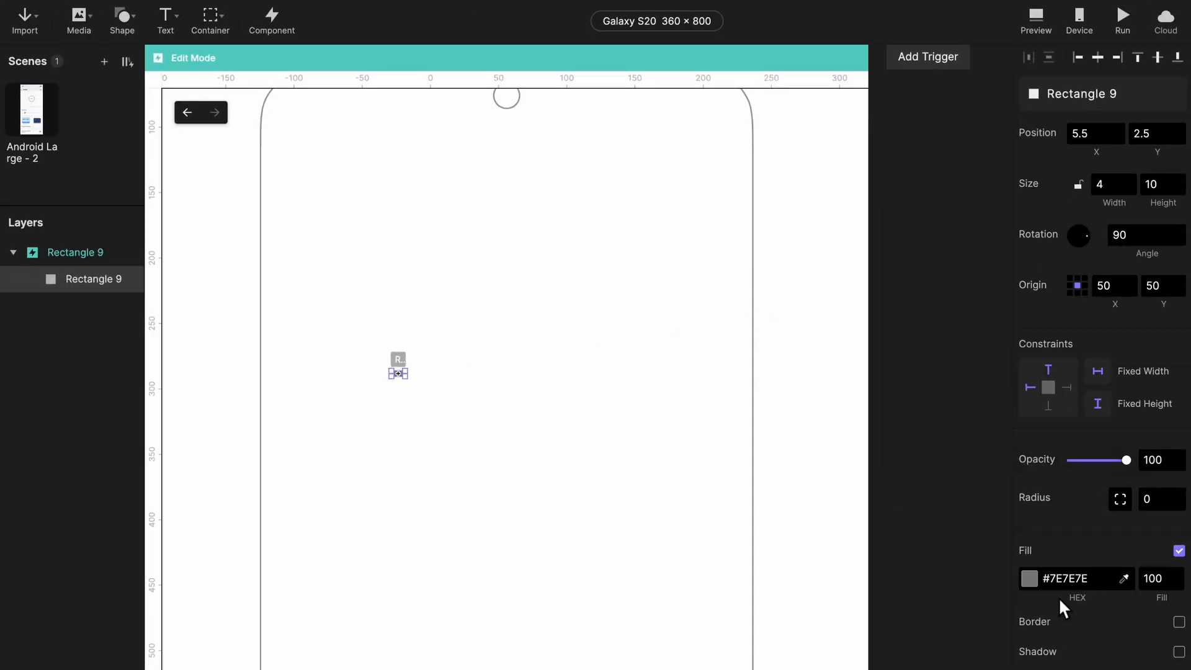
- Fill the component's inner rectangle with red #FF0000 and check the recoloured ray back in the Android Large - 2 scene
scroll(1059, 597, down, 1)
click(1029, 527)
drag(982, 404, 1005, 300)
click(986, 298)
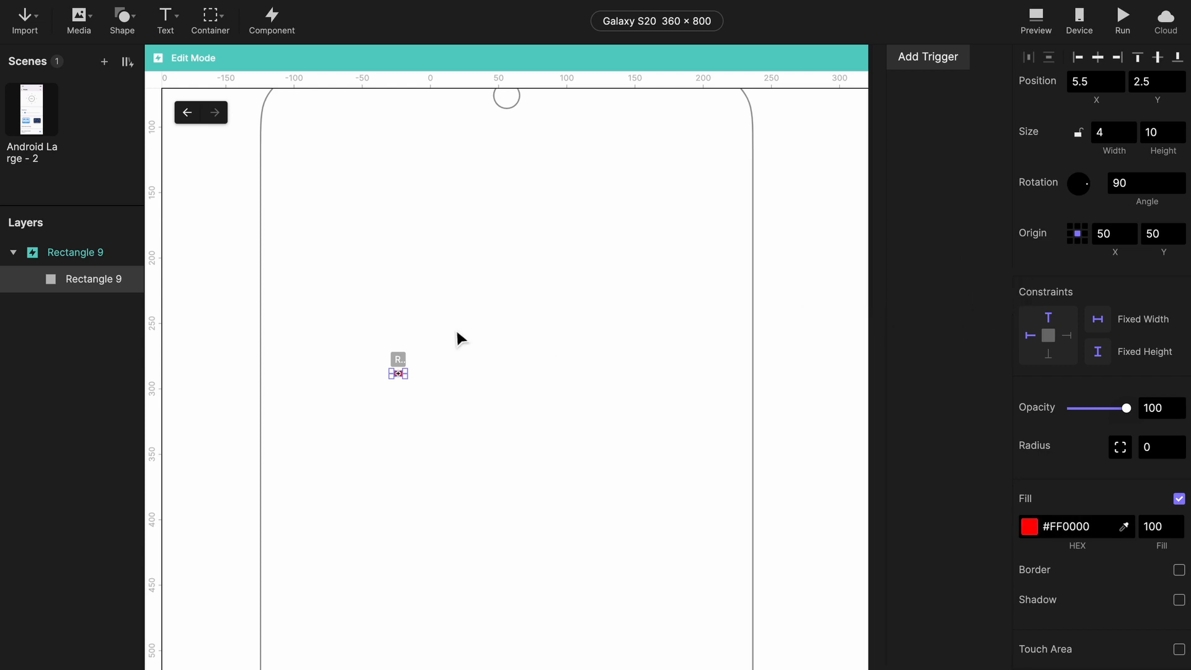
click(43, 118)
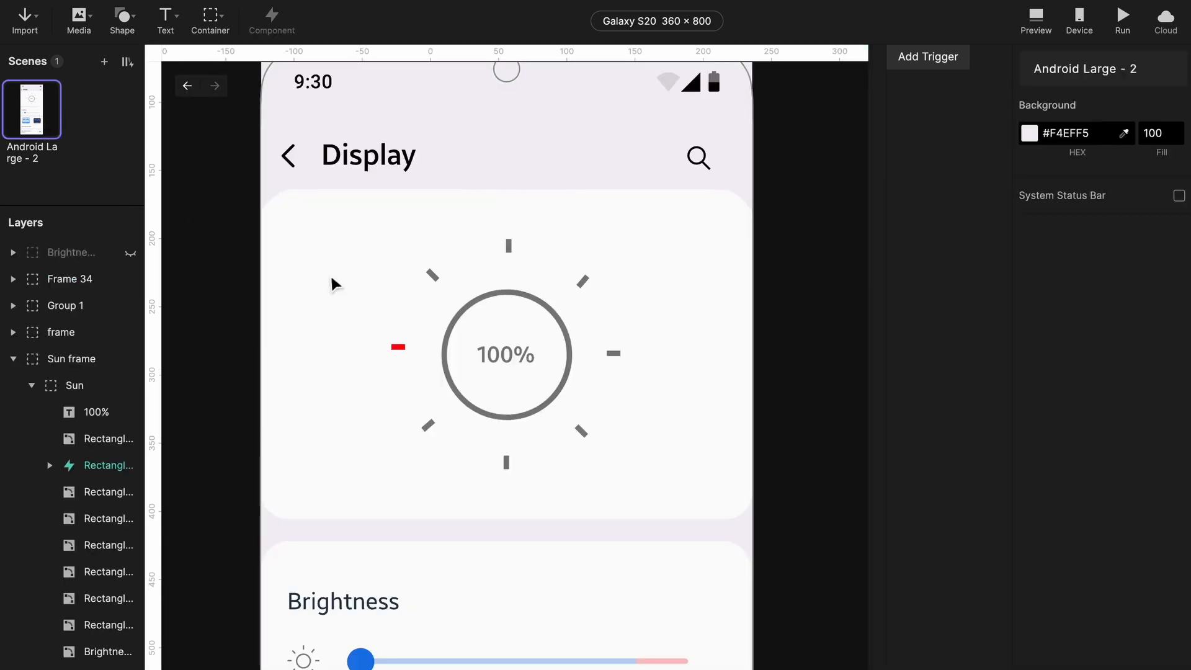
click(409, 351)
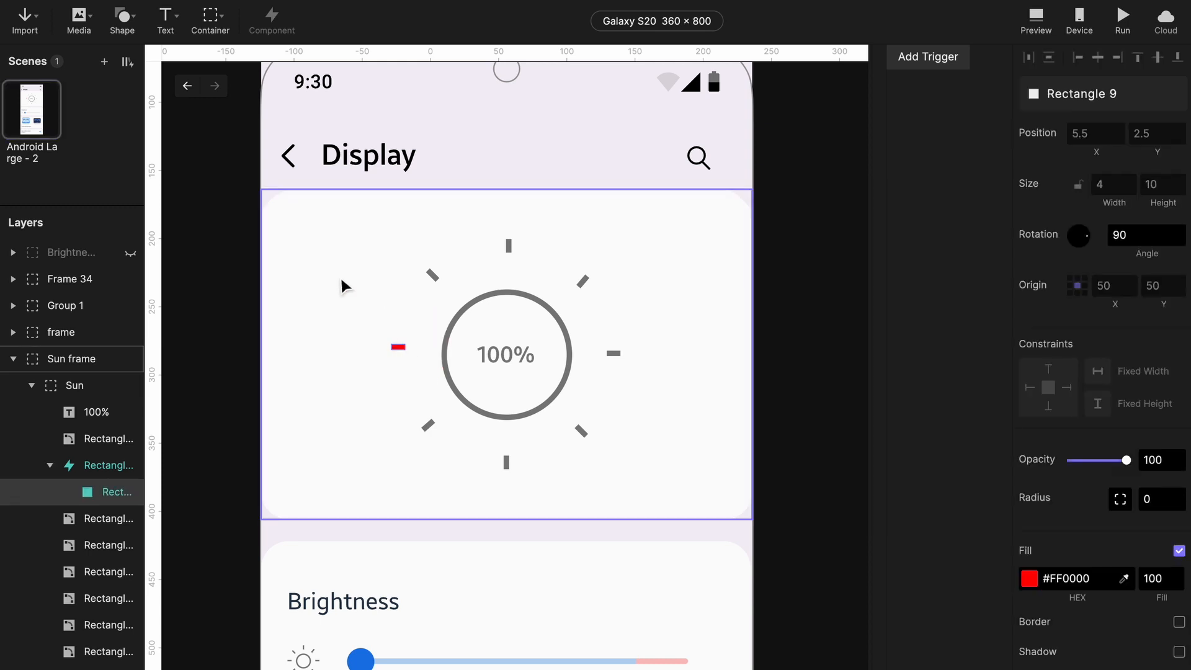
- Place further instances of the Rectangle 9 local component around the sun circle beside the remaining grey rays
click(128, 61)
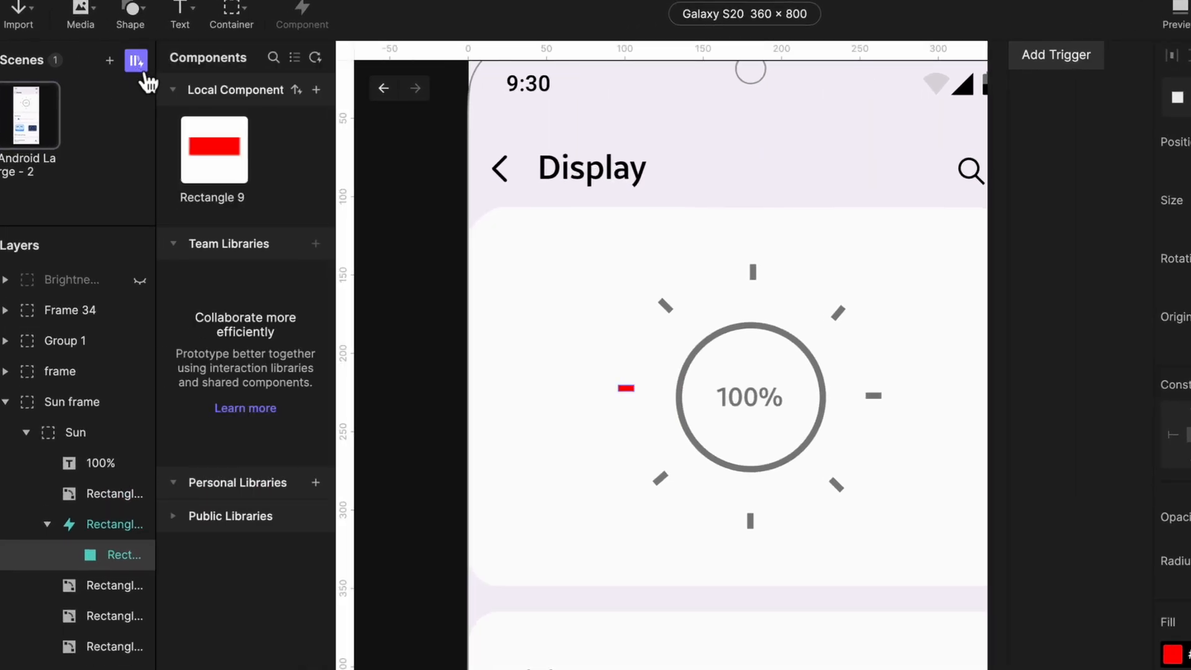
drag(245, 152, 672, 351)
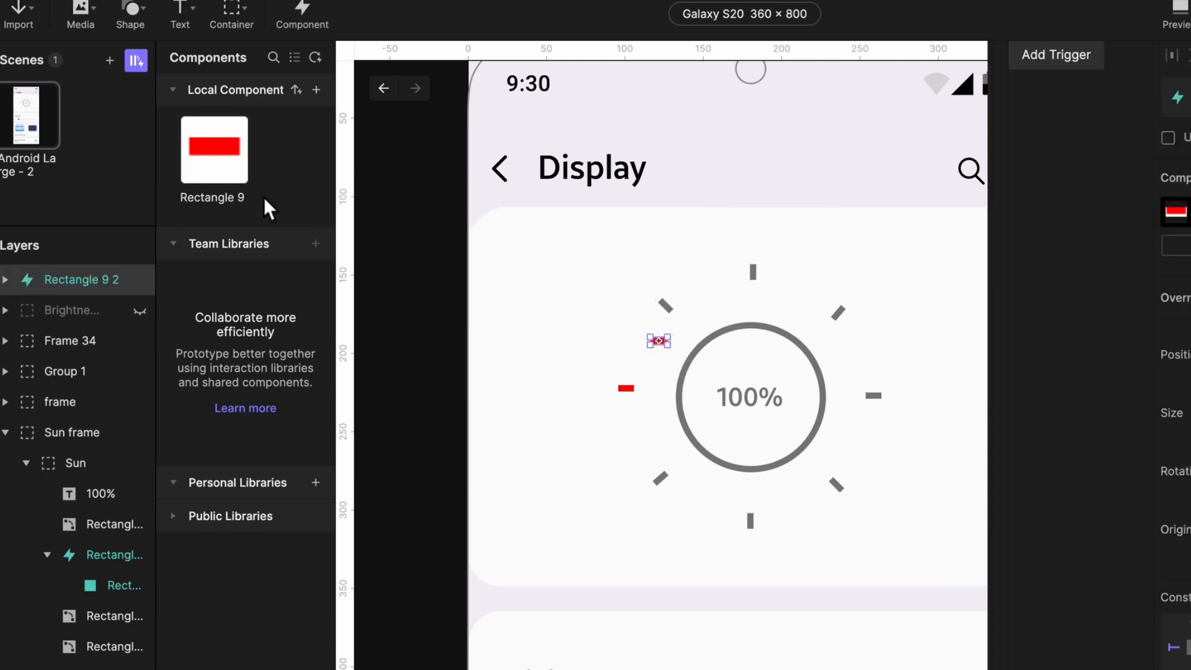
drag(238, 172, 660, 471)
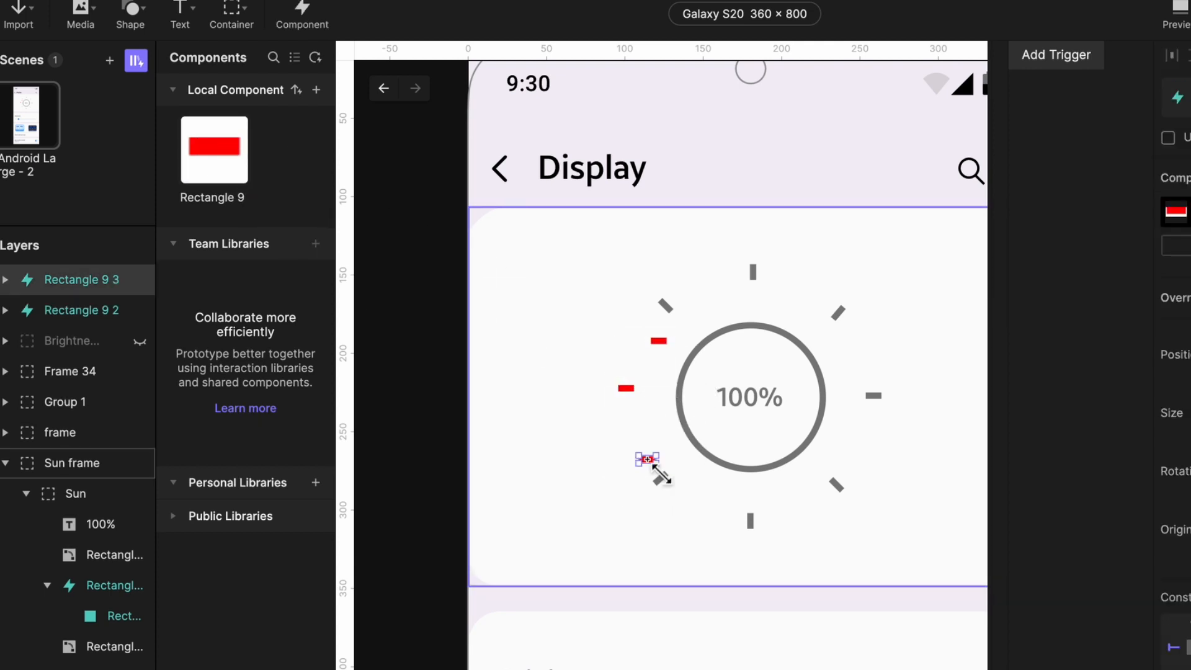
drag(229, 181, 736, 529)
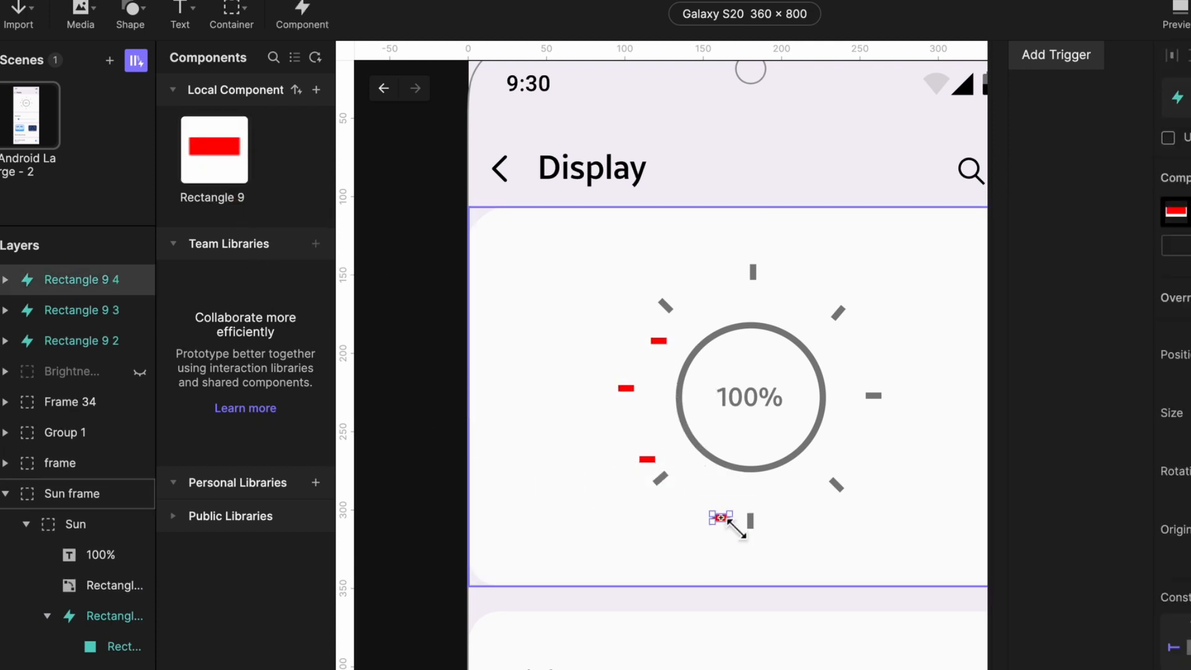
drag(218, 169, 766, 283)
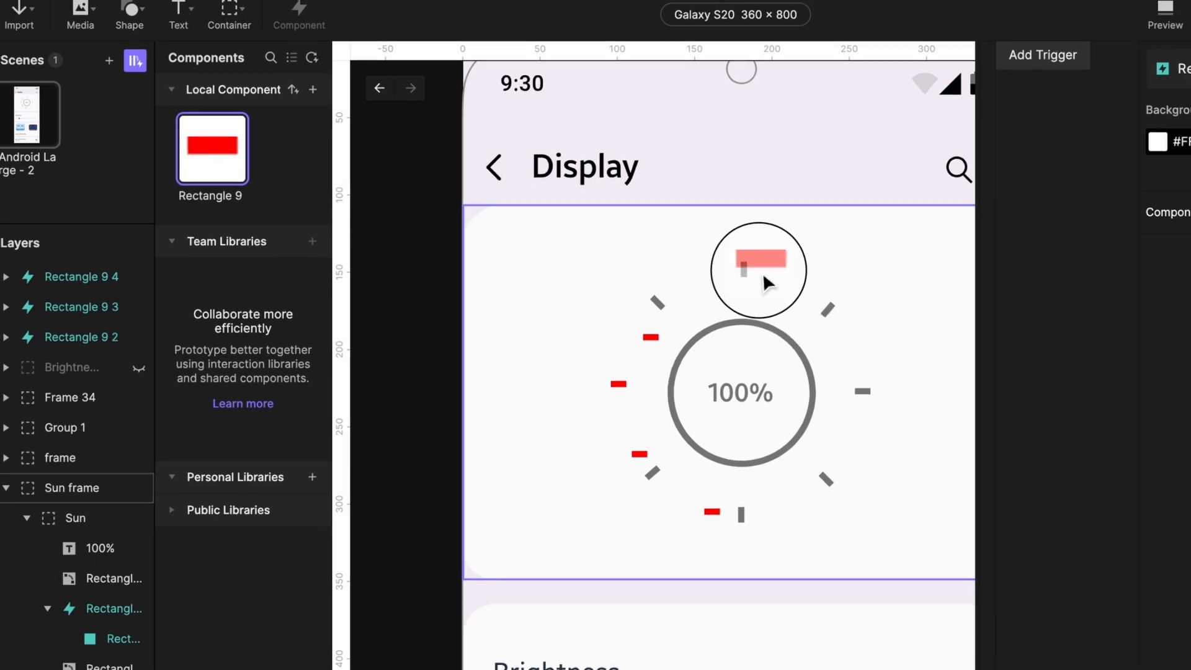
drag(242, 163, 871, 319)
drag(775, 285, 768, 281)
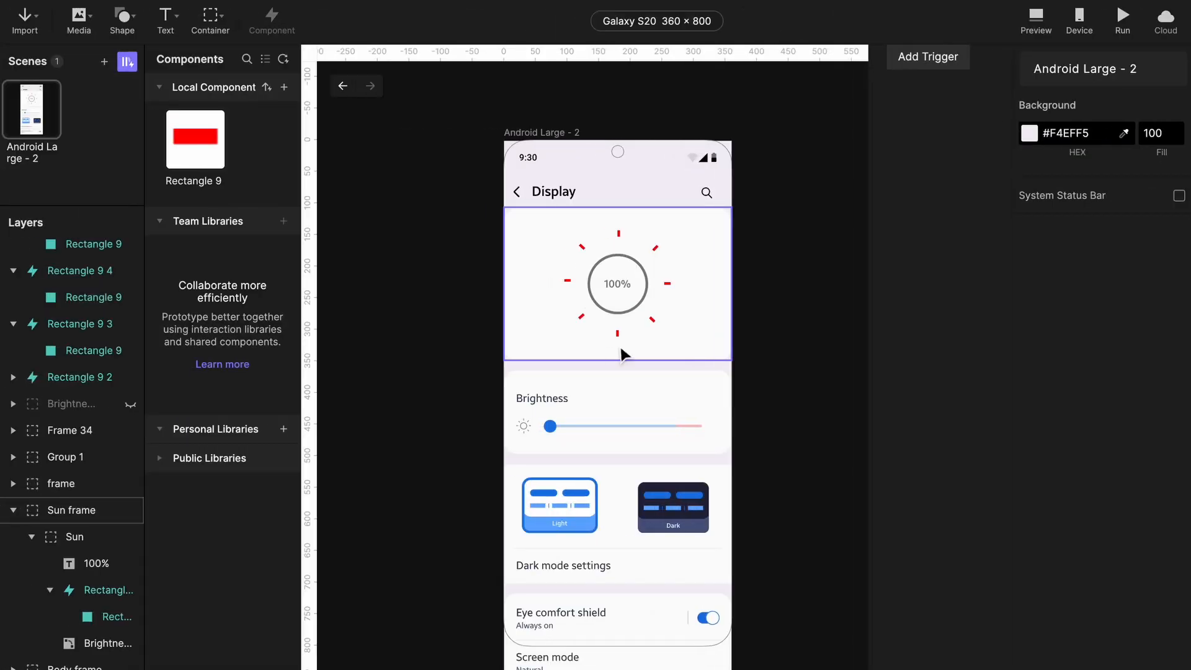
scroll(620, 344, down, 1)
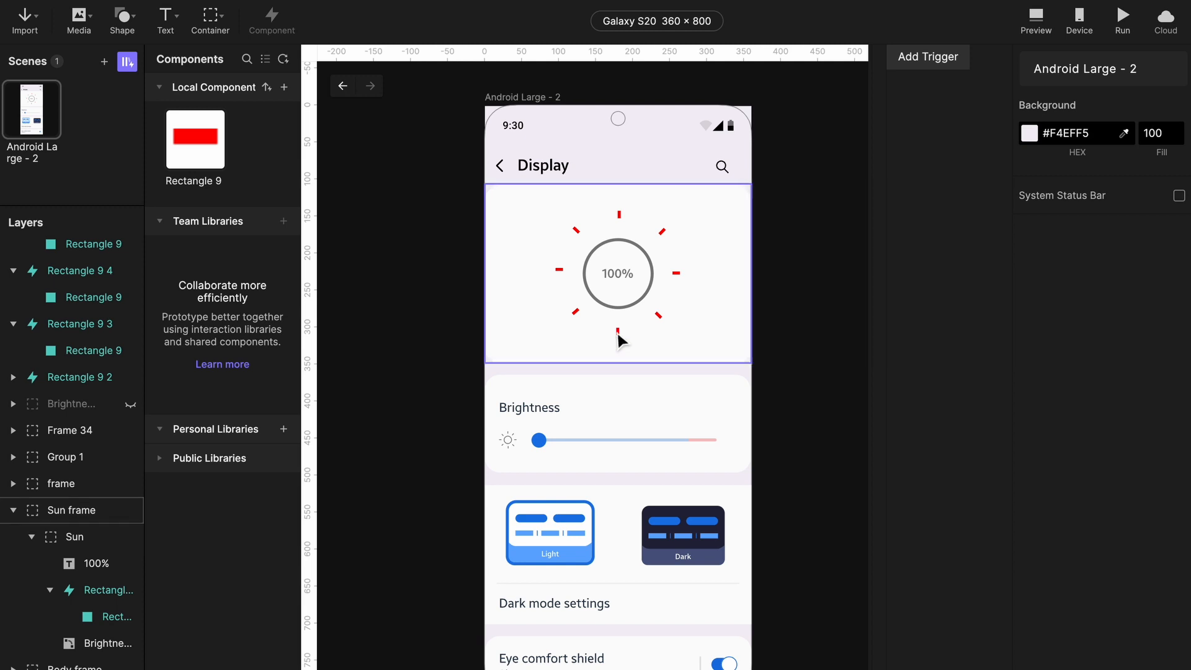
drag(619, 335, 580, 461)
scroll(628, 379, up, 10)
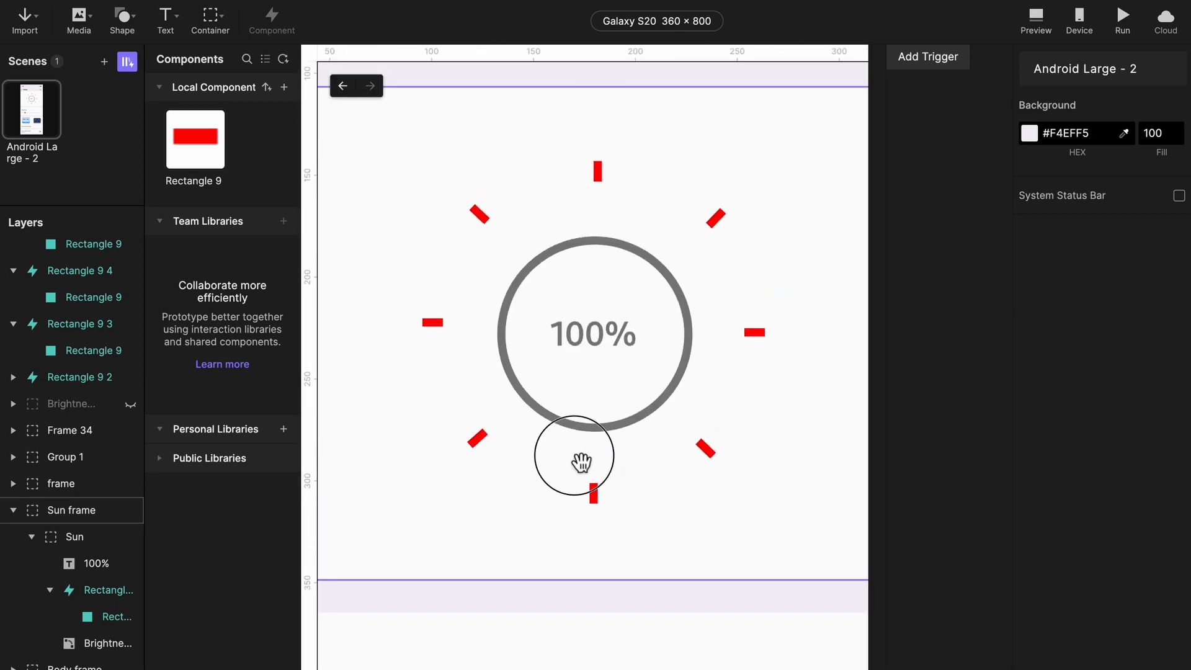
scroll(572, 463, down, 3)
scroll(572, 462, up, 2)
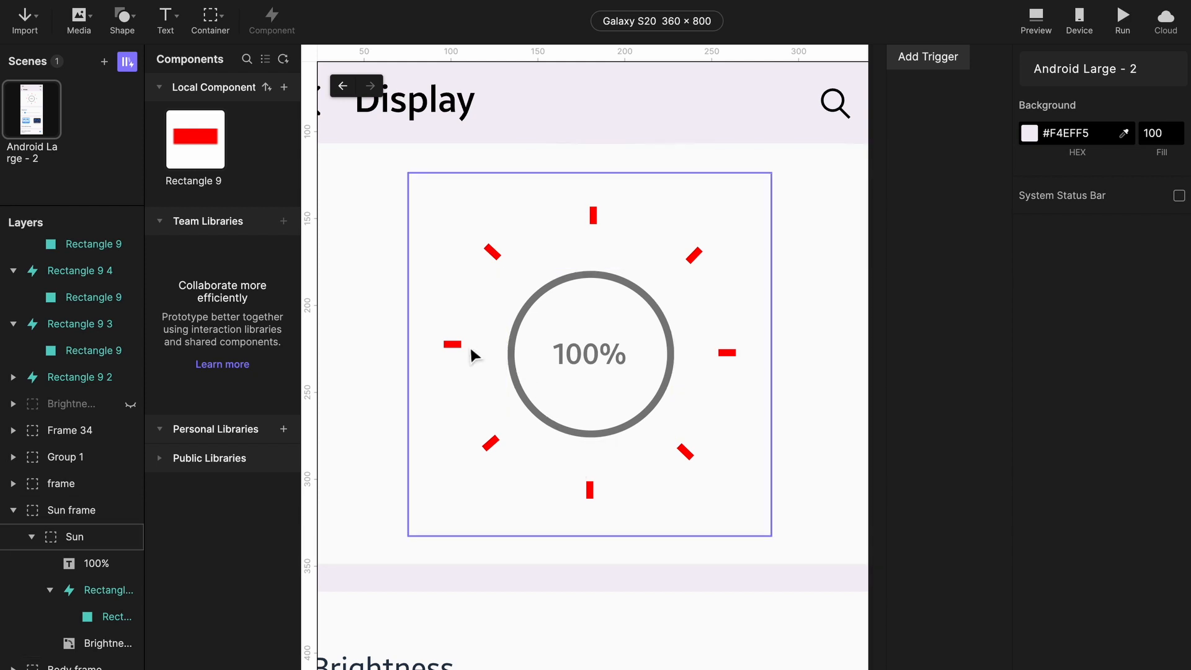
- Set the fill of the inner rectangle in the Rectangle 9 main component to #7E7E7E and return to the Android Large - 2 scene
double_click(207, 166)
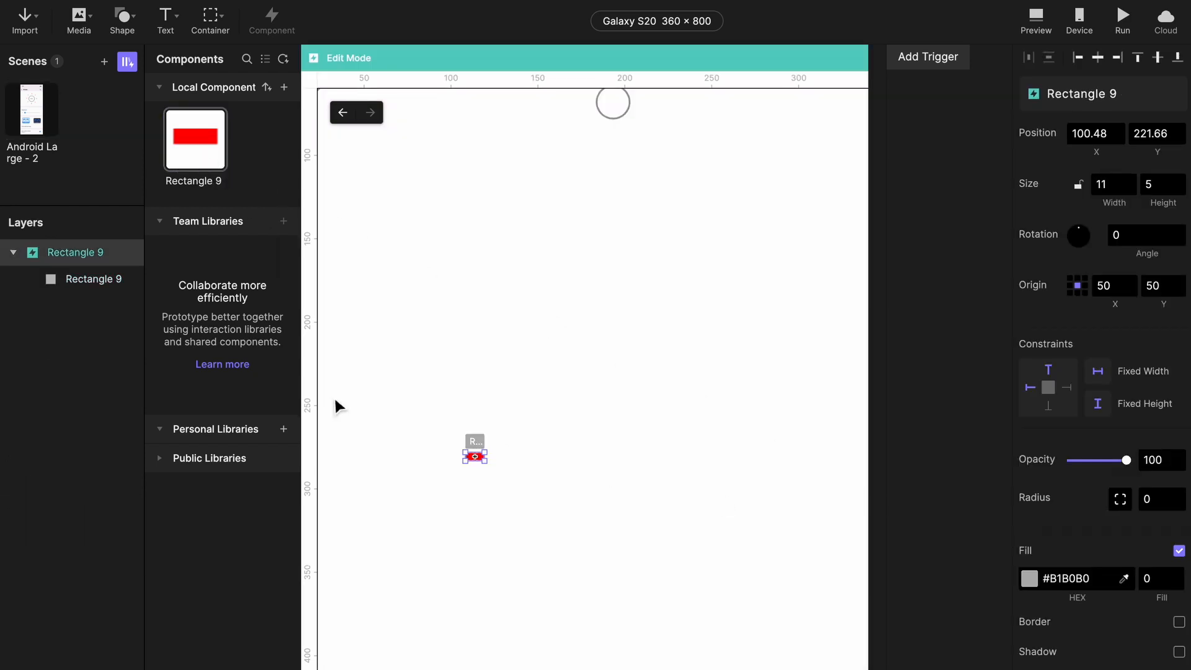
click(68, 282)
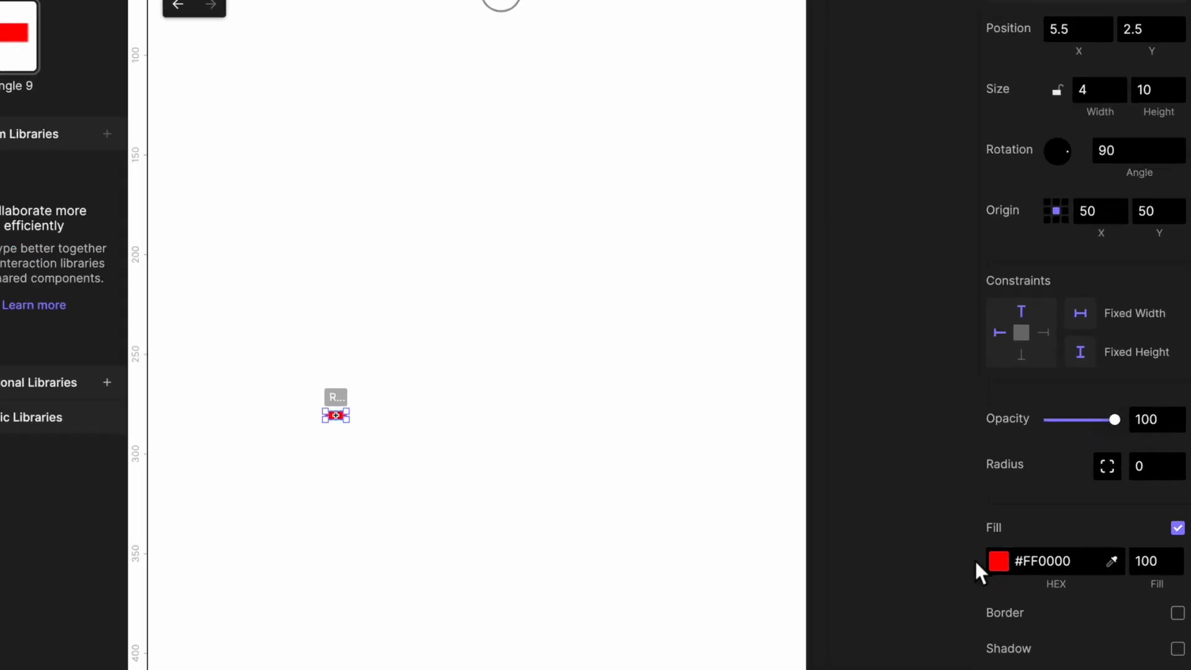
click(972, 552)
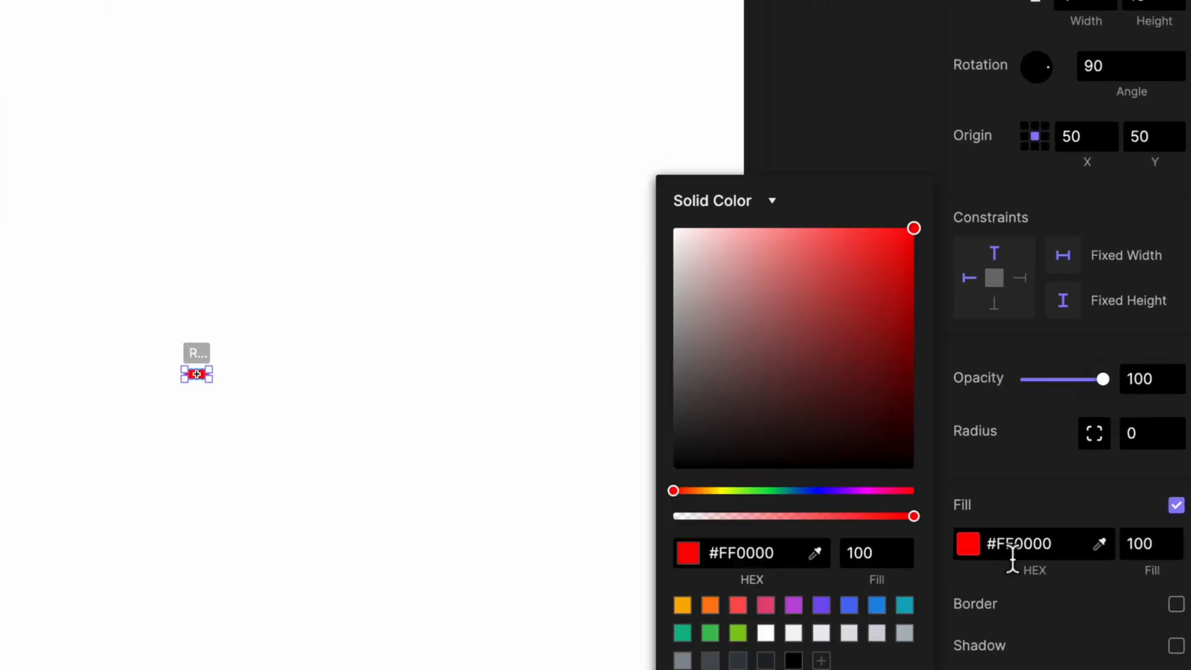
click(753, 551)
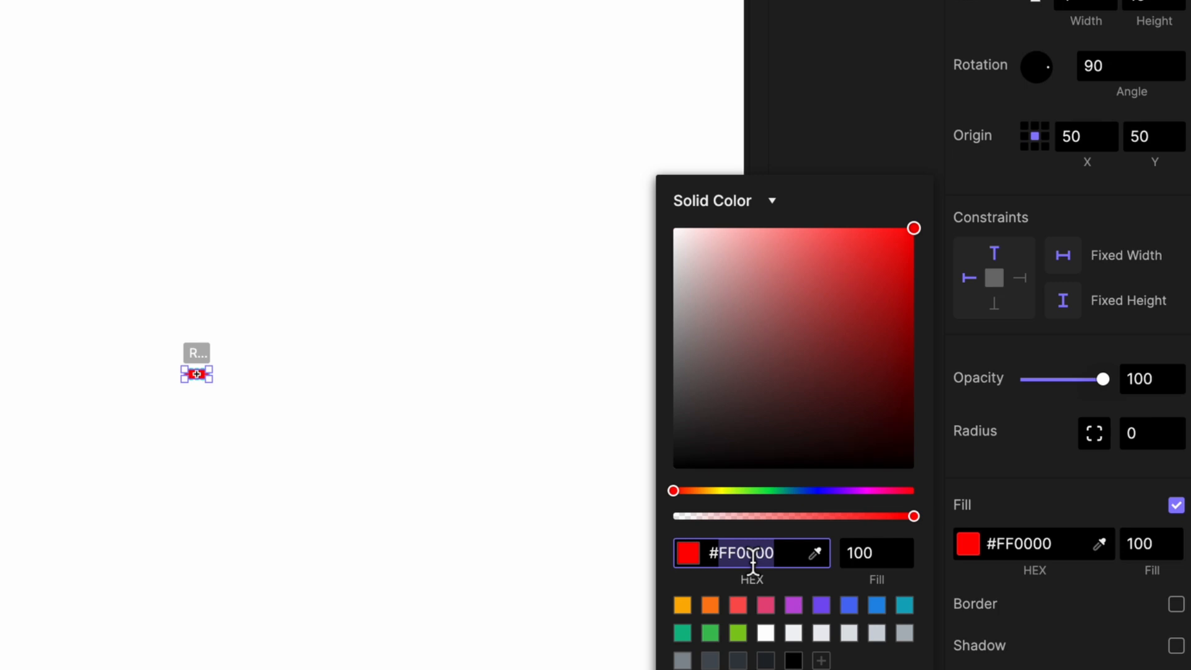
text(7e7e7e)
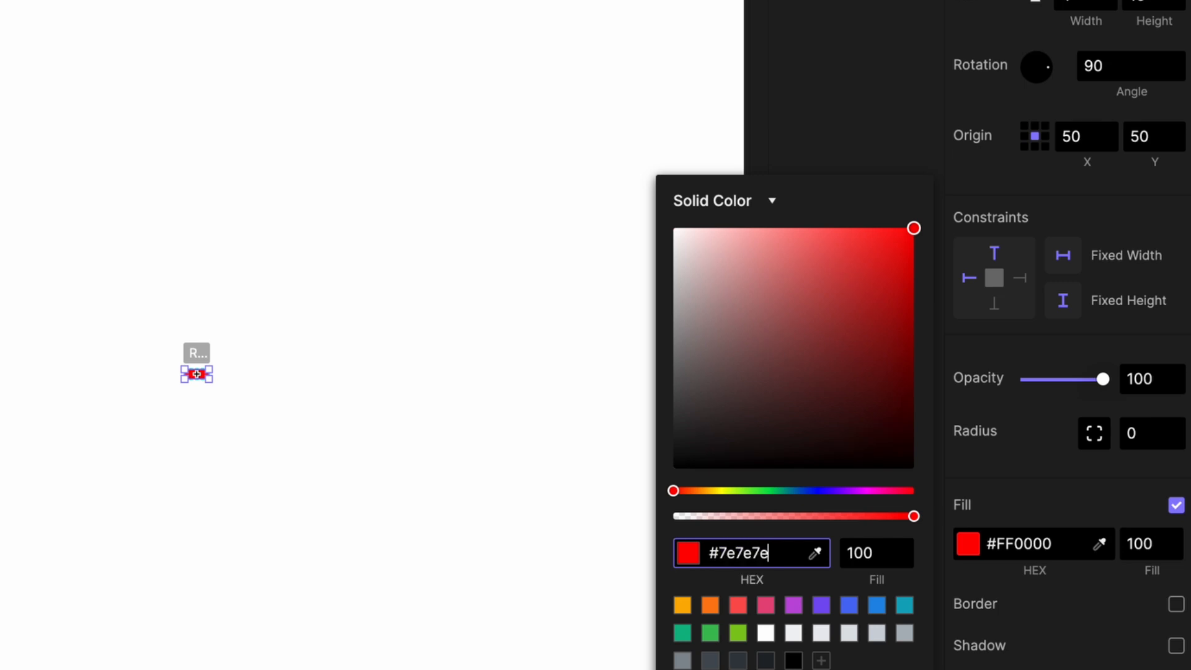
key(Return)
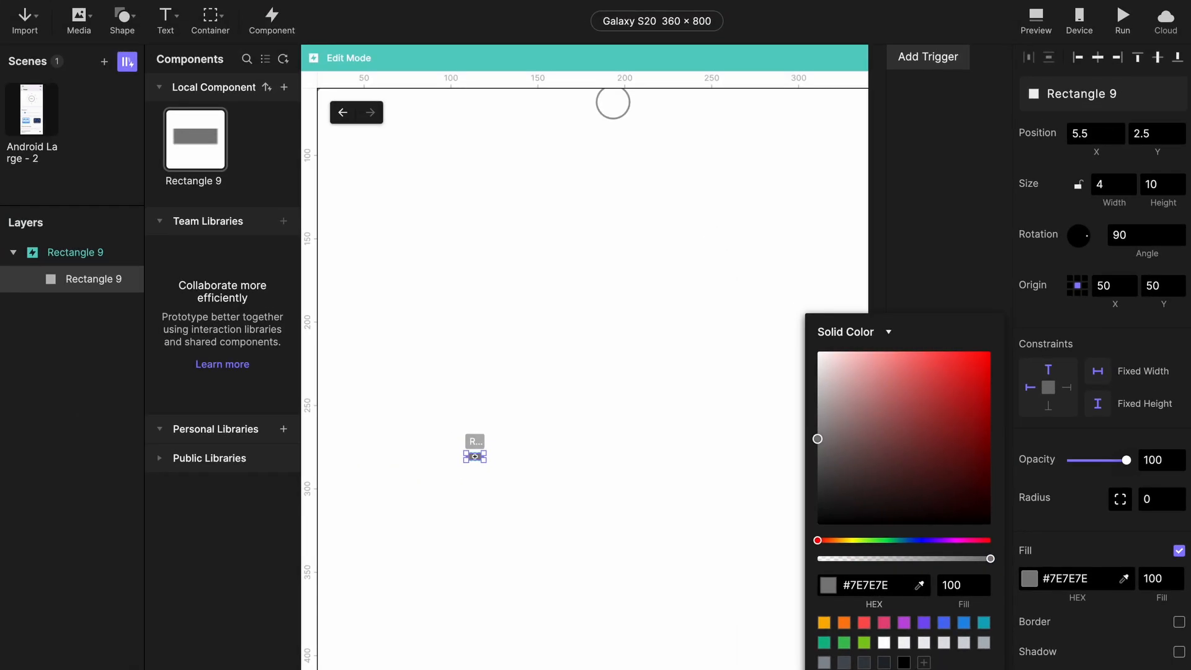
click(48, 125)
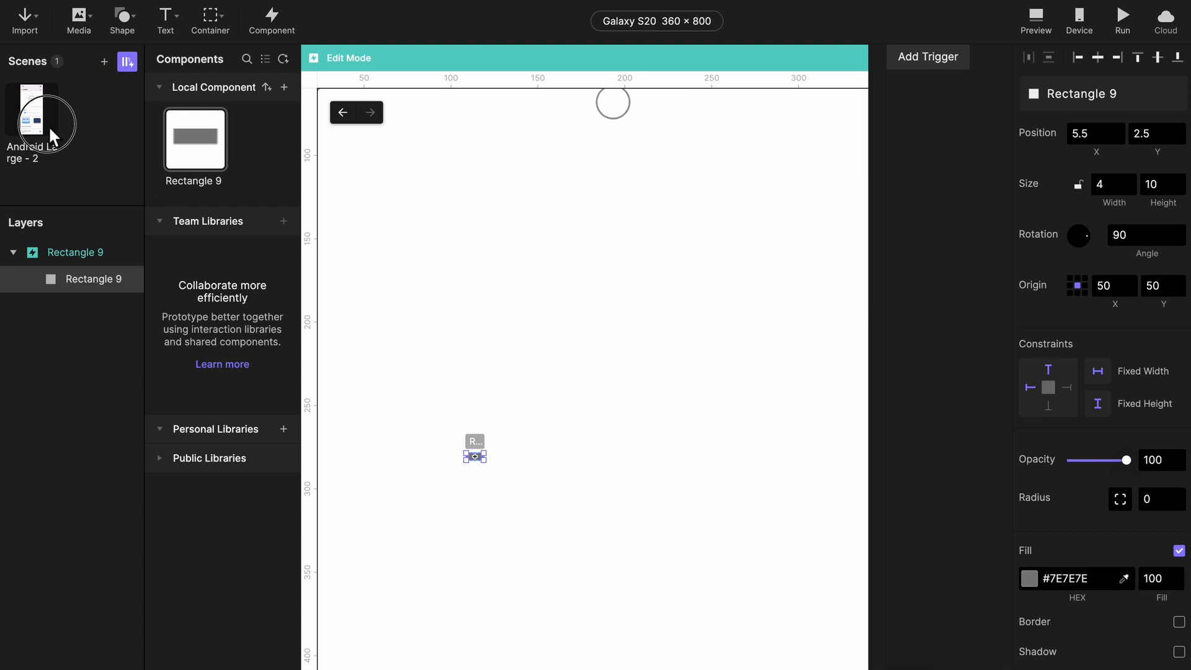
- Preview the Display screen with its sun rays and brightness slider, and close the preview
scroll(612, 422, down, 5)
scroll(612, 415, up, 10)
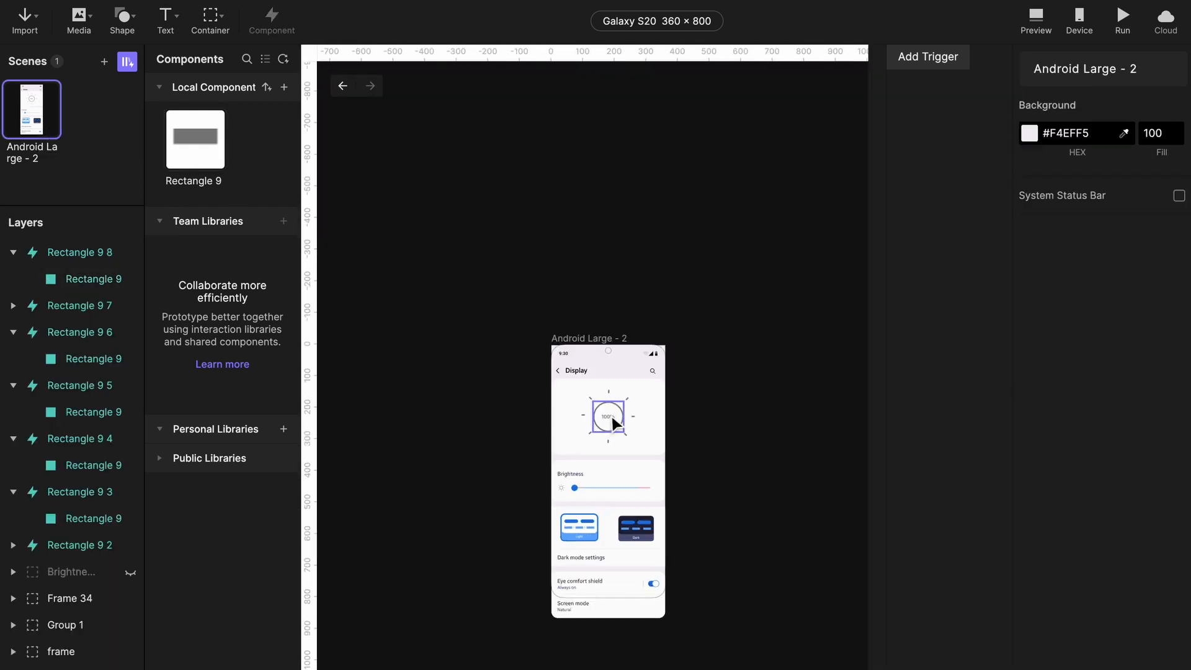
scroll(612, 414, down, 10)
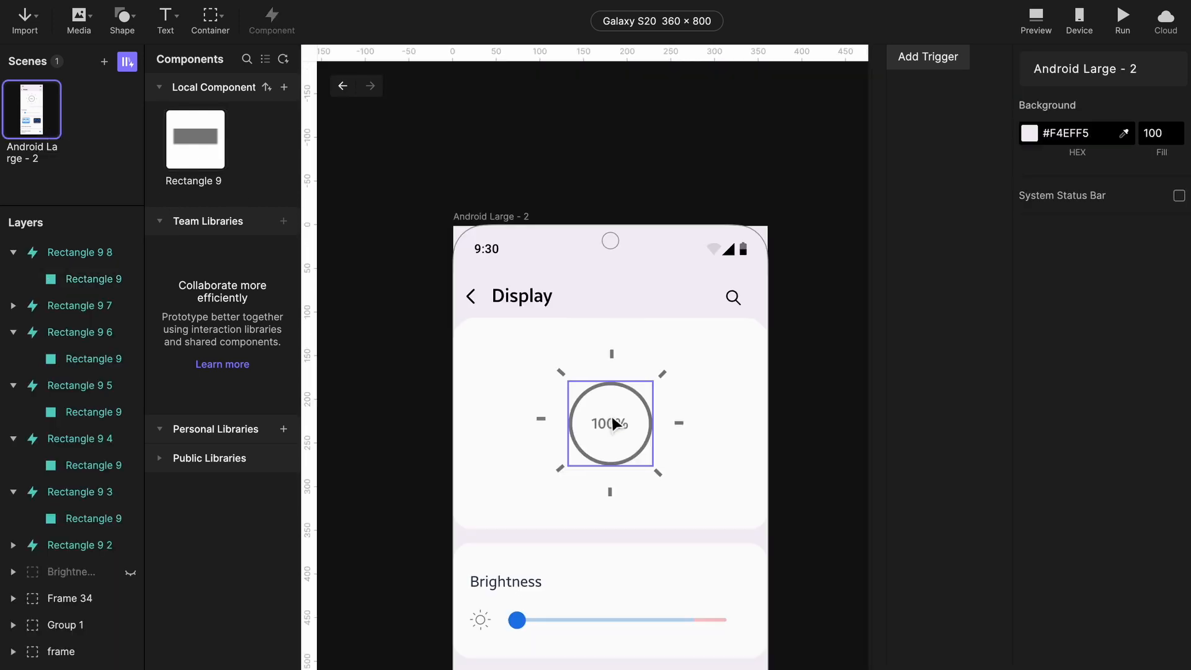
click(1038, 25)
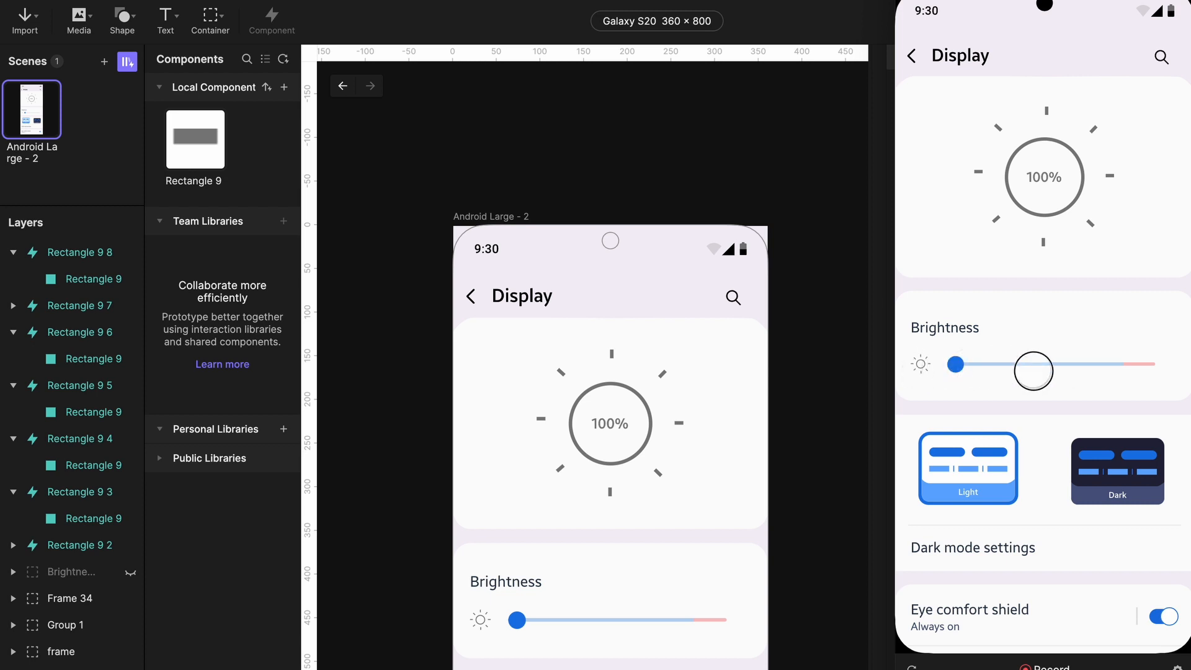
click(912, 2)
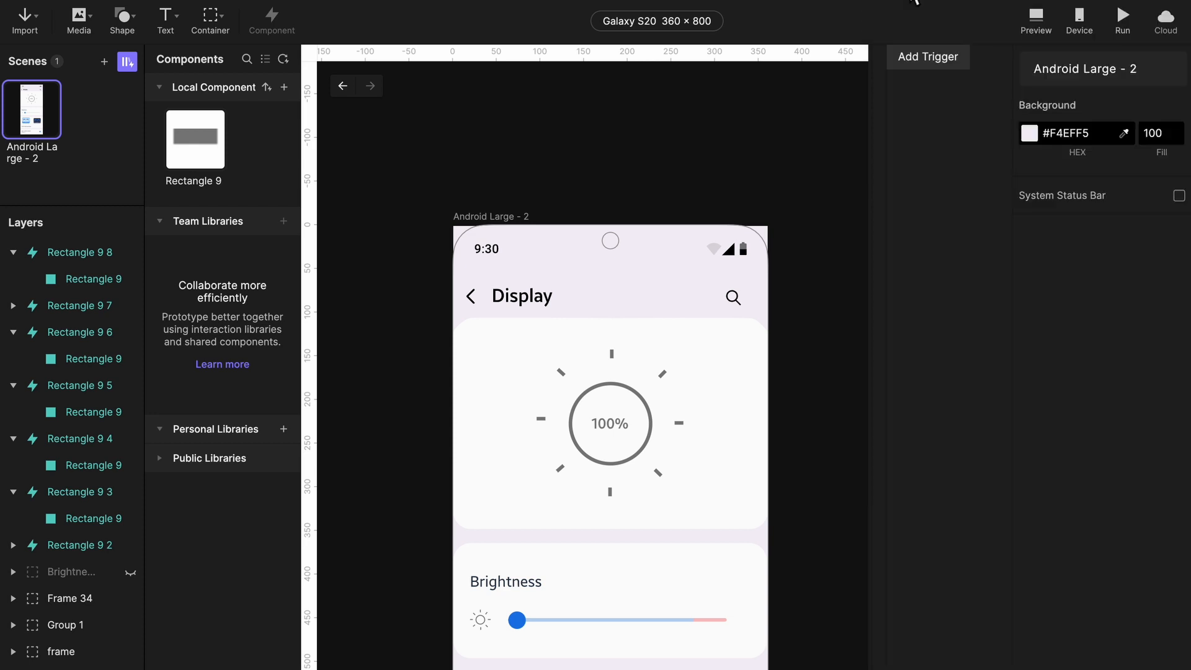
- Add a Drag trigger to the Brightness knob and give it a Move response
click(527, 621)
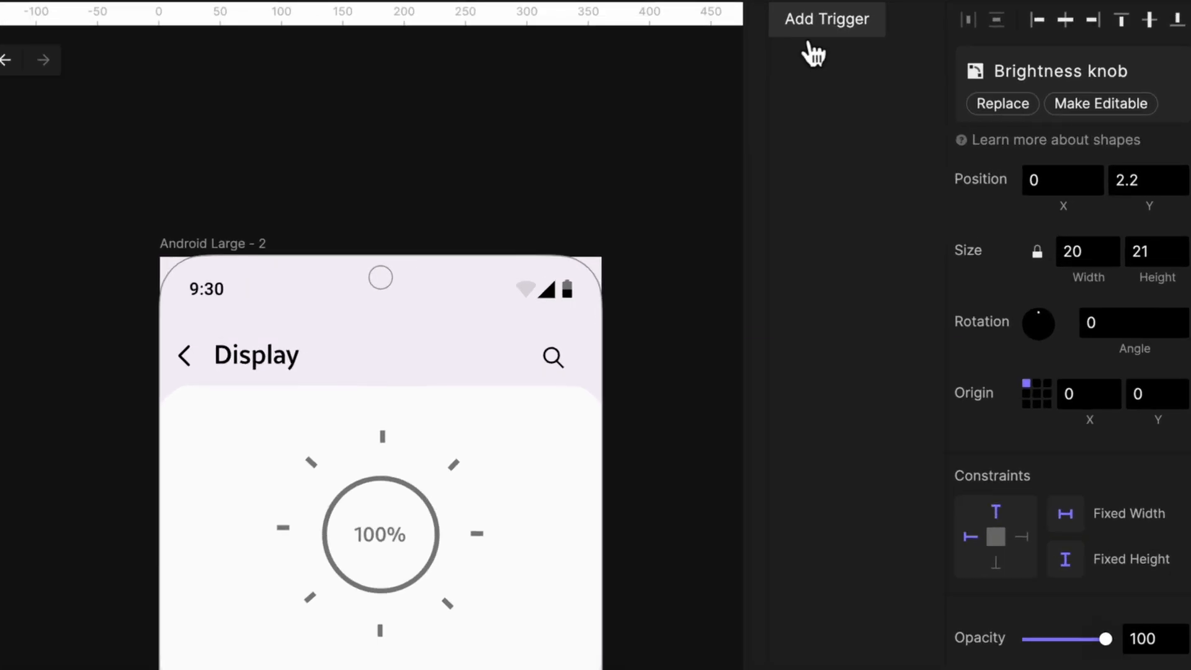
click(917, 70)
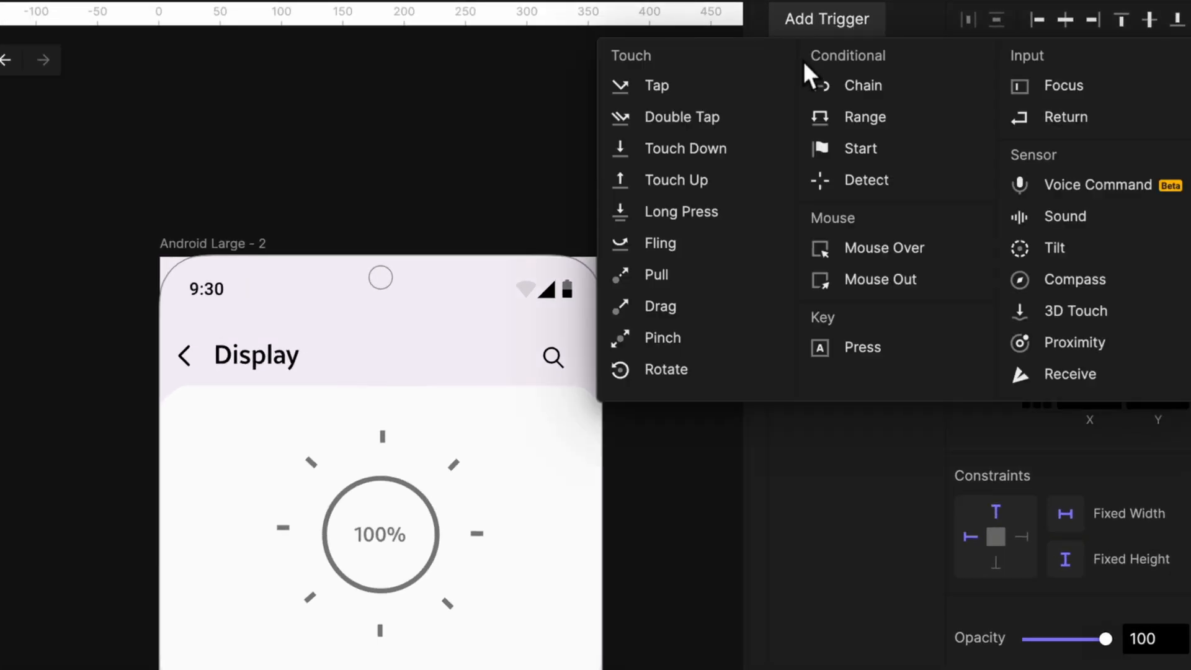
click(742, 315)
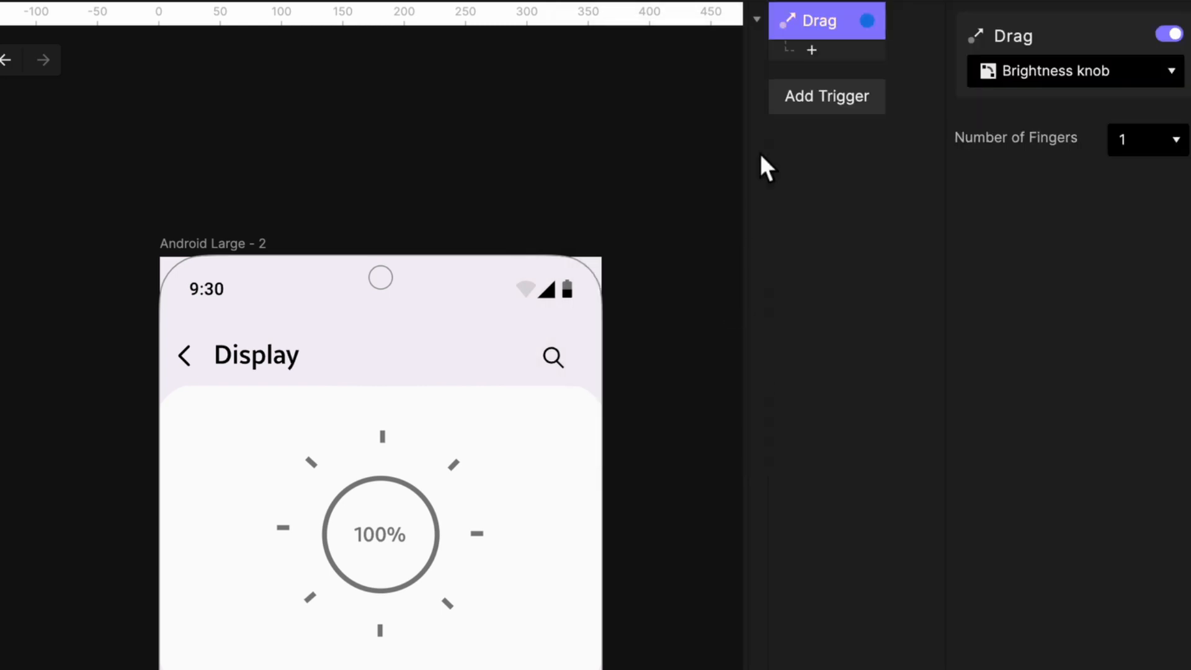
click(813, 54)
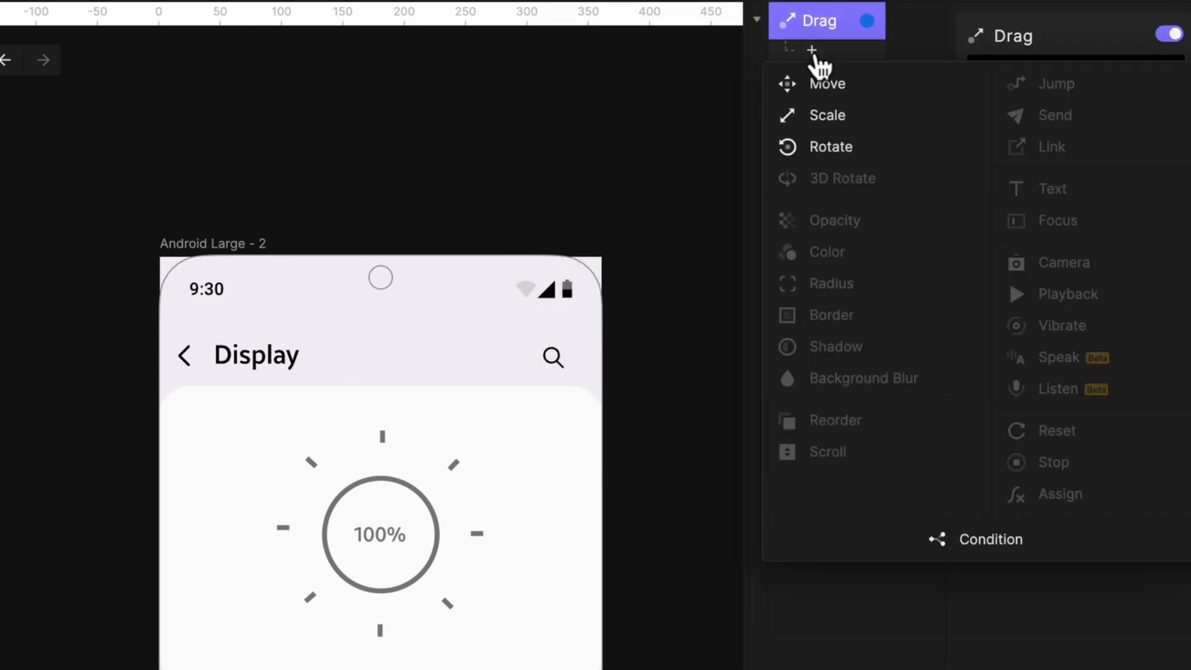
click(827, 87)
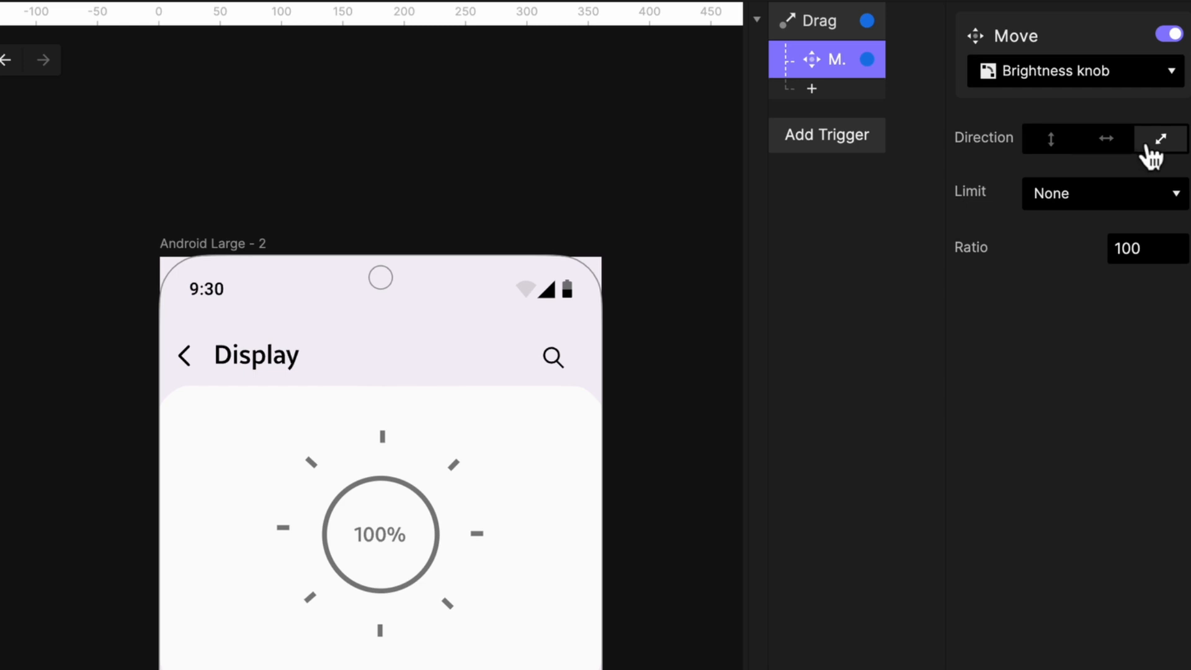
- Restrict the knob's Move response to the horizontal direction and set its limit to Limit to Container
click(1113, 152)
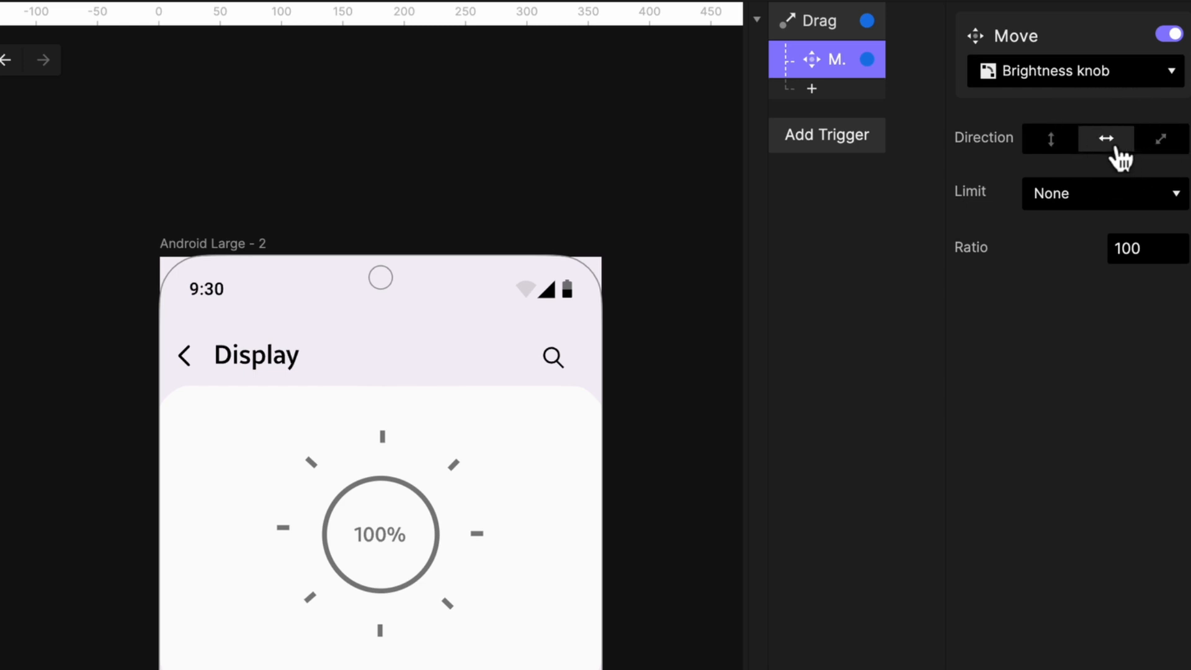
click(1111, 192)
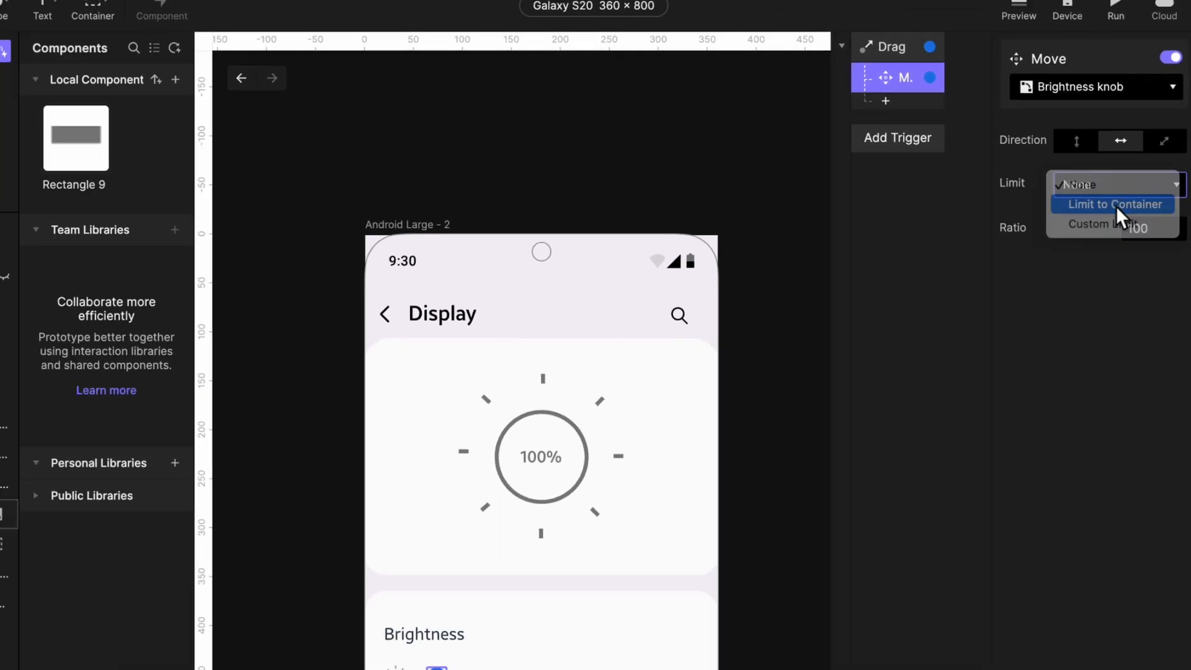
click(1115, 206)
- Select the Brightness slider container that holds the knob to check the extent of its movement
scroll(614, 632, down, 2)
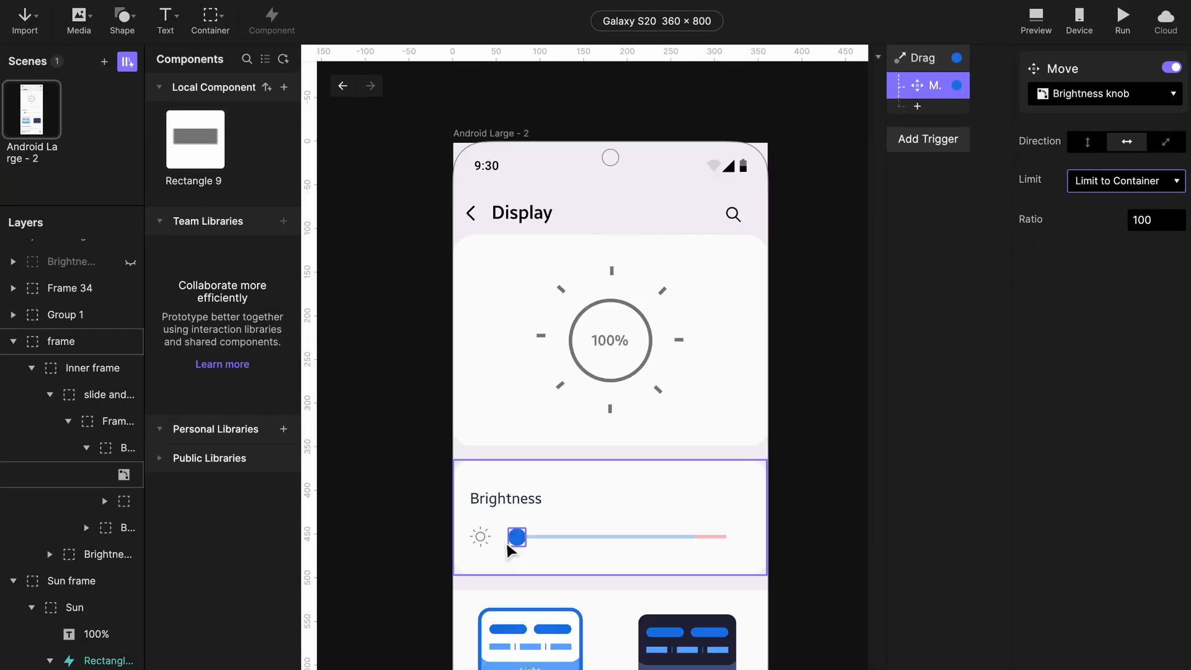
click(523, 549)
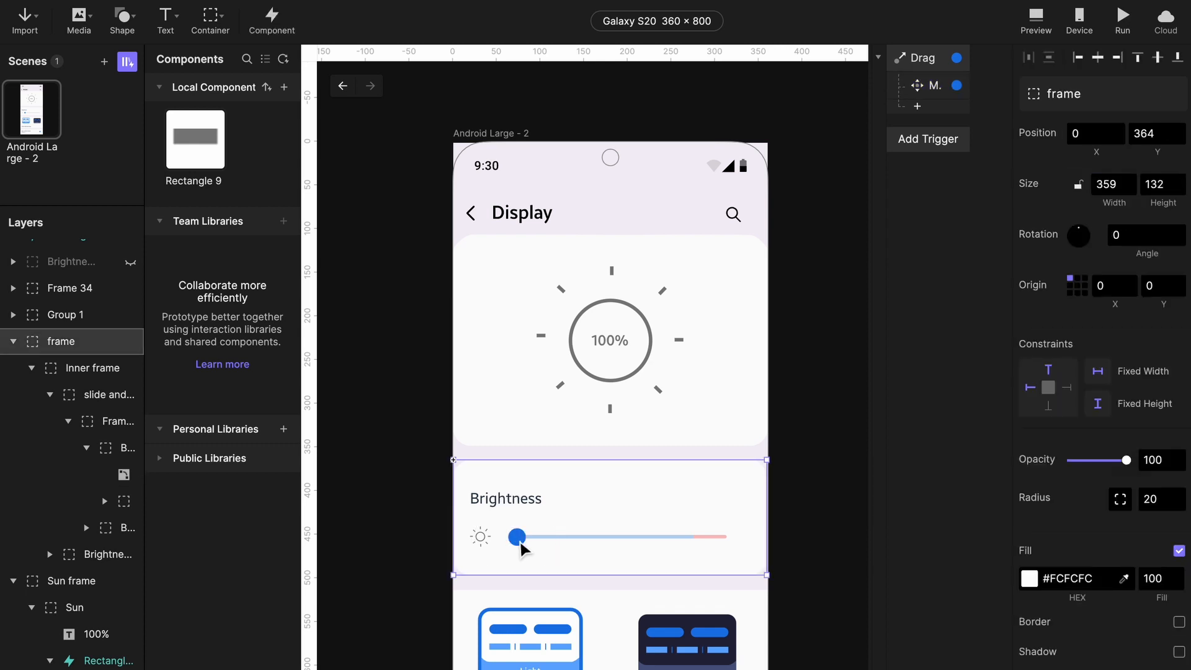
click(583, 543)
click(583, 544)
click(583, 544)
click(582, 543)
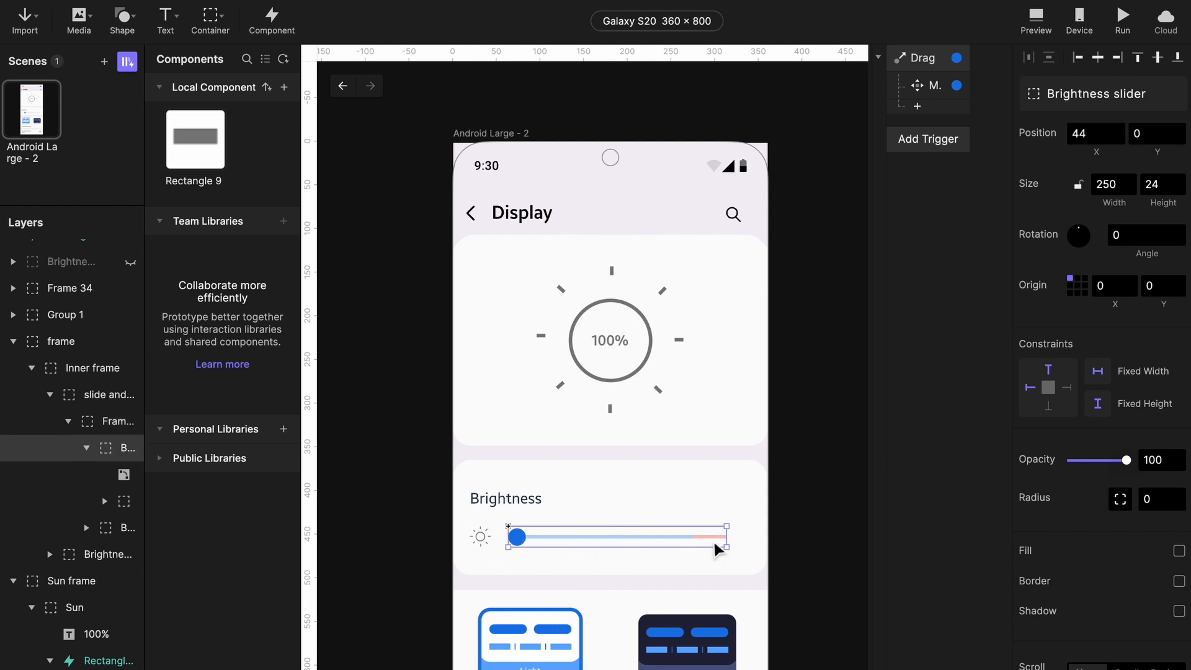
- Preview the scene, slide the brightness knob to the far end of the track and back, and close the preview
click(1036, 18)
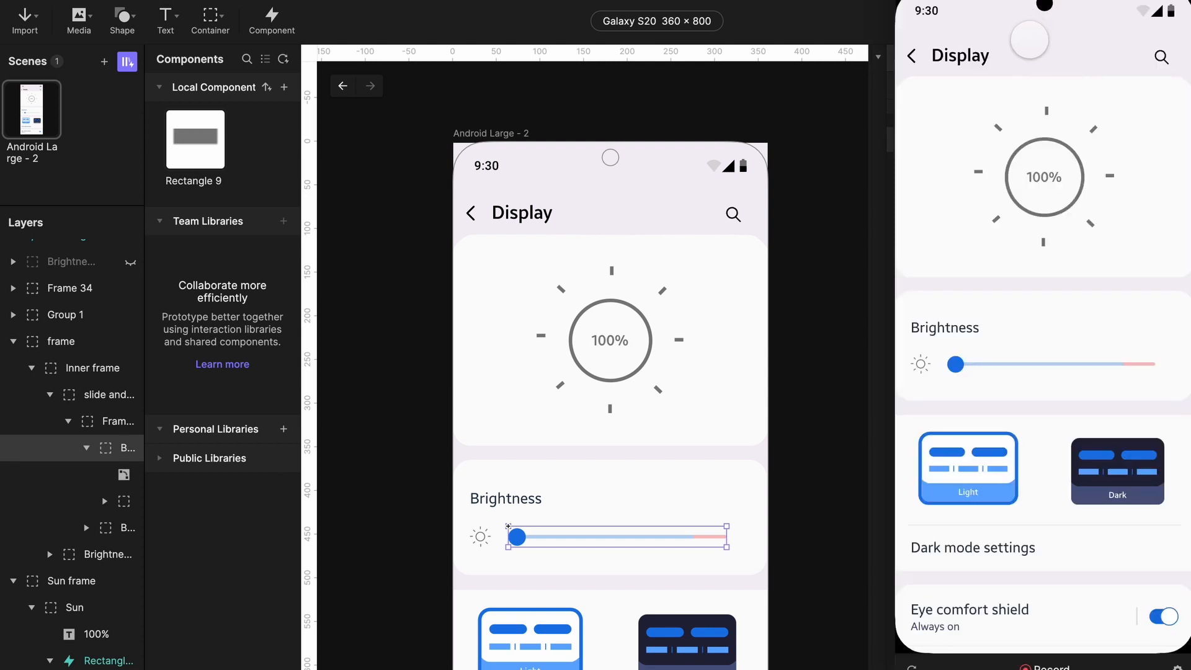
drag(955, 364, 1149, 351)
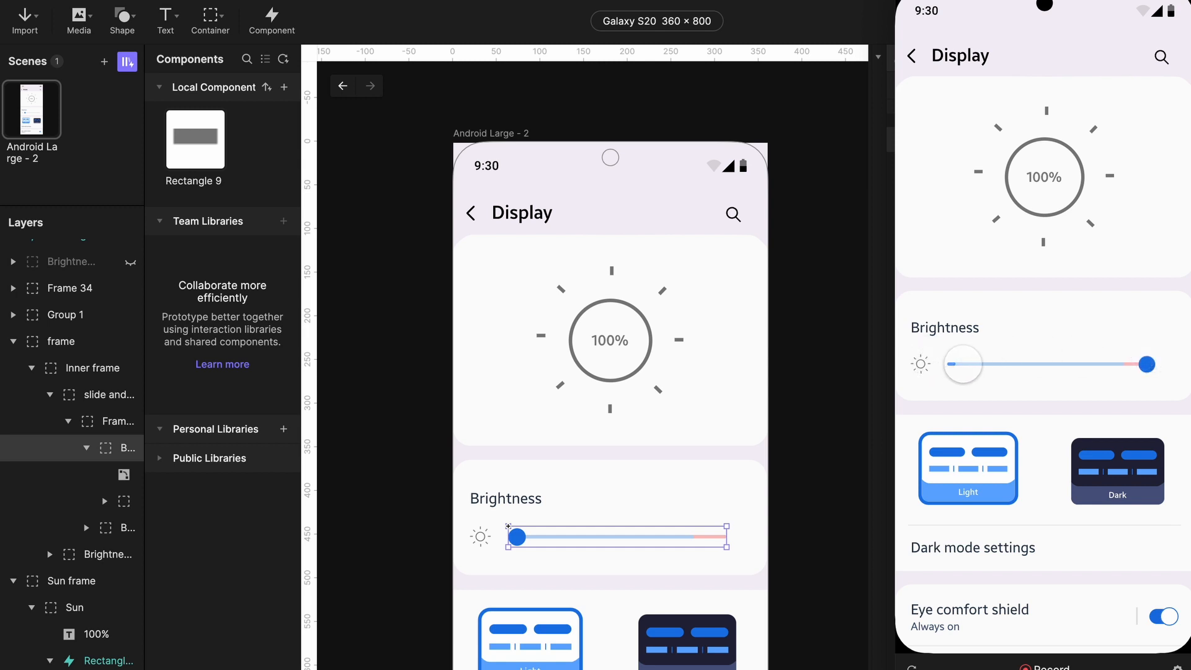
drag(1146, 368, 850, 372)
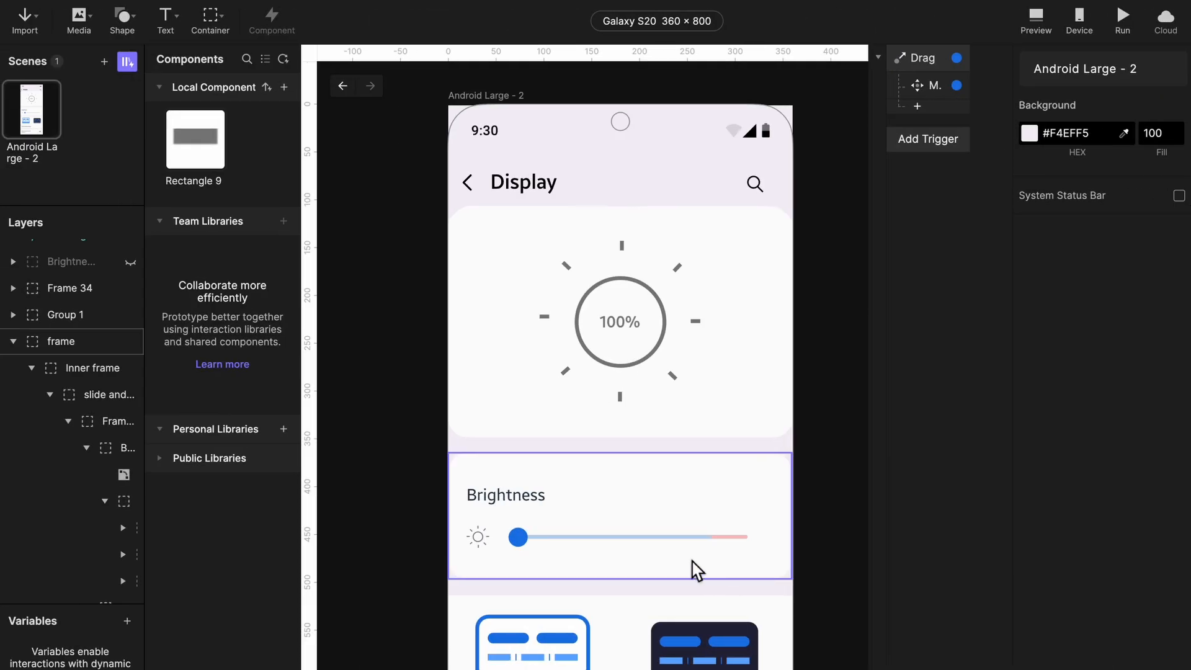
- Move the Brightness knob aside to X 44, inspect the Blue slider beneath it, and undo the move
click(526, 544)
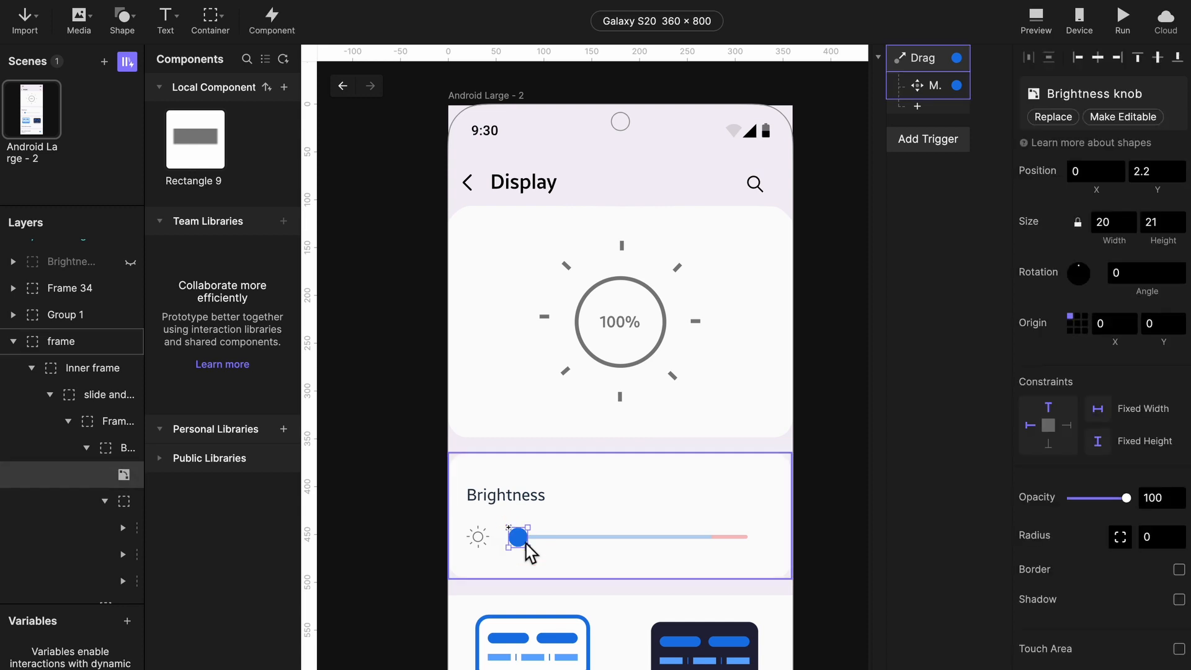
drag(527, 545, 563, 540)
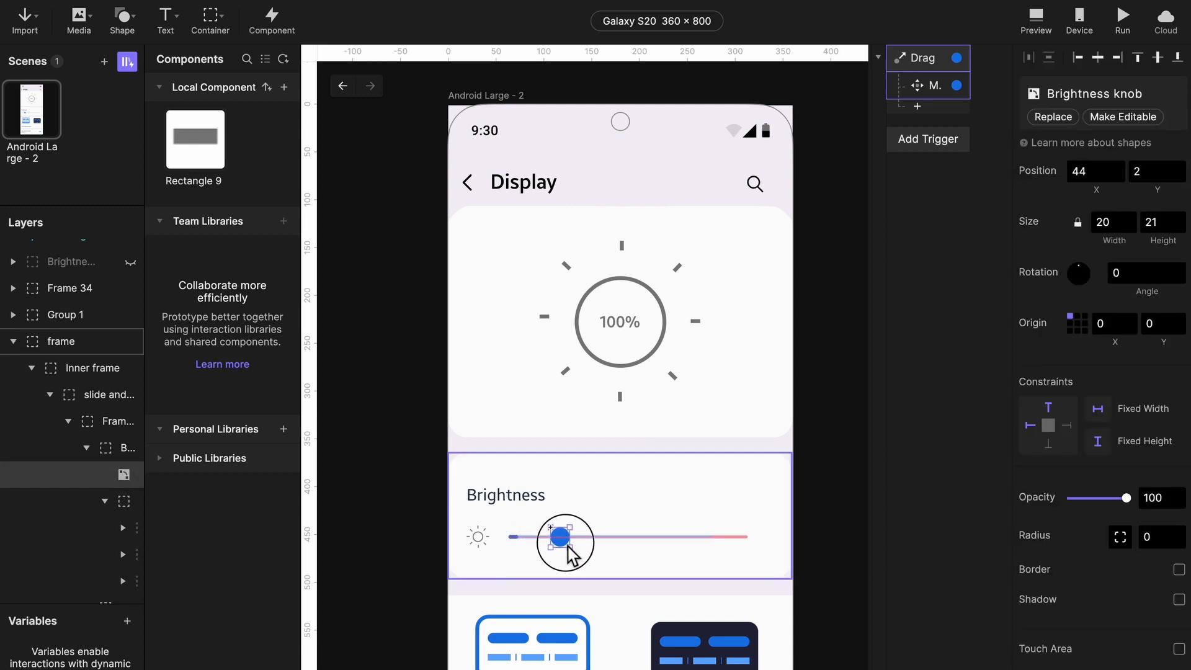
click(512, 537)
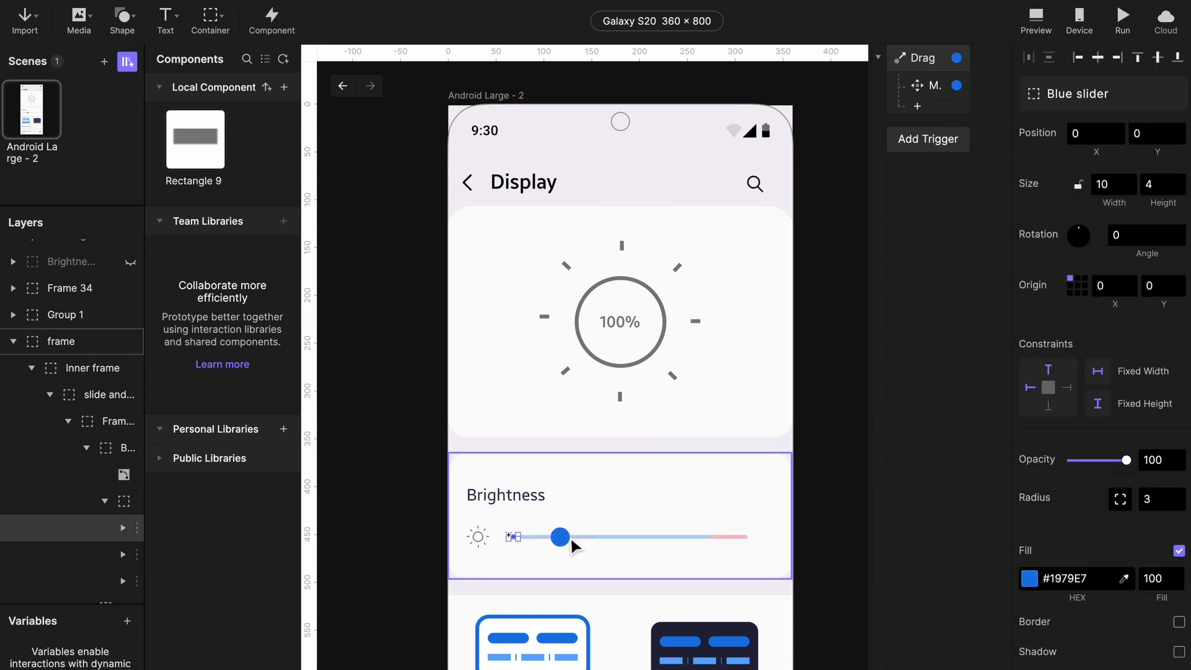
key(ctrl+z)
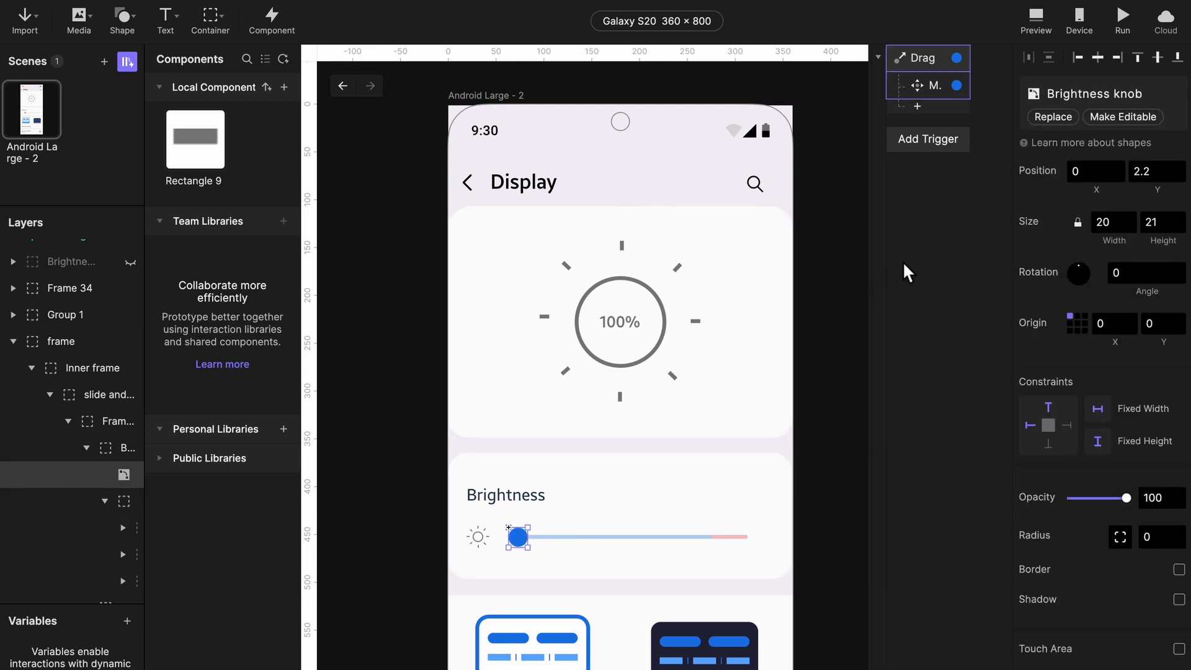
- Add a Chain trigger that follows the X property of the Brightness knob
click(908, 259)
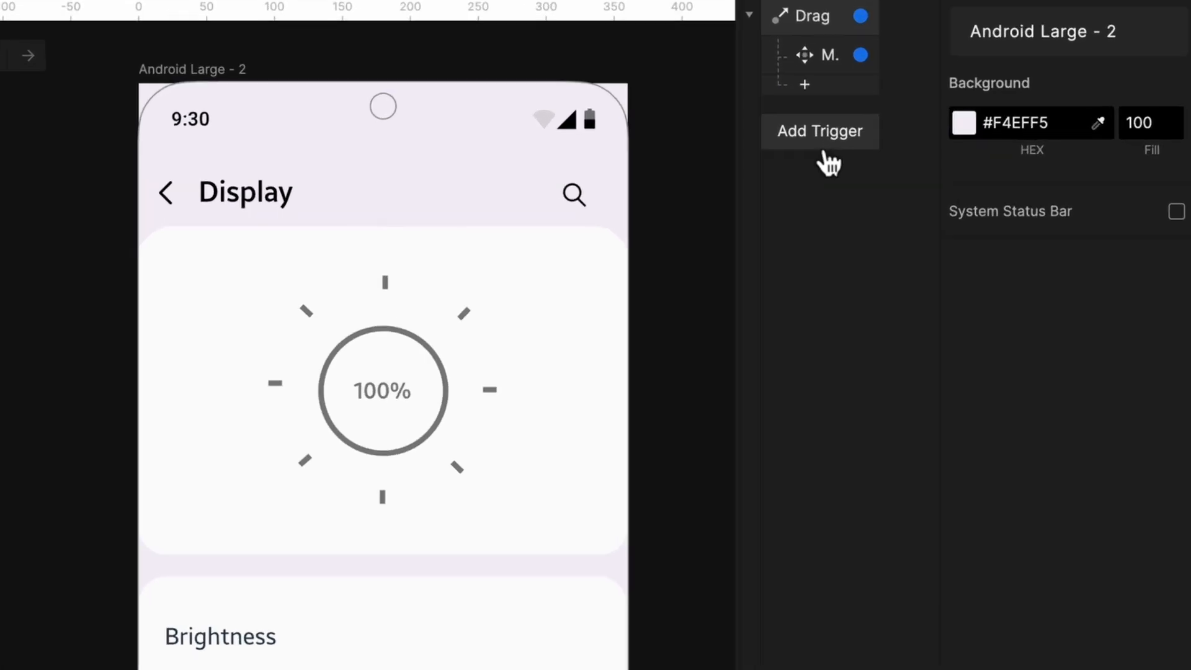
click(825, 154)
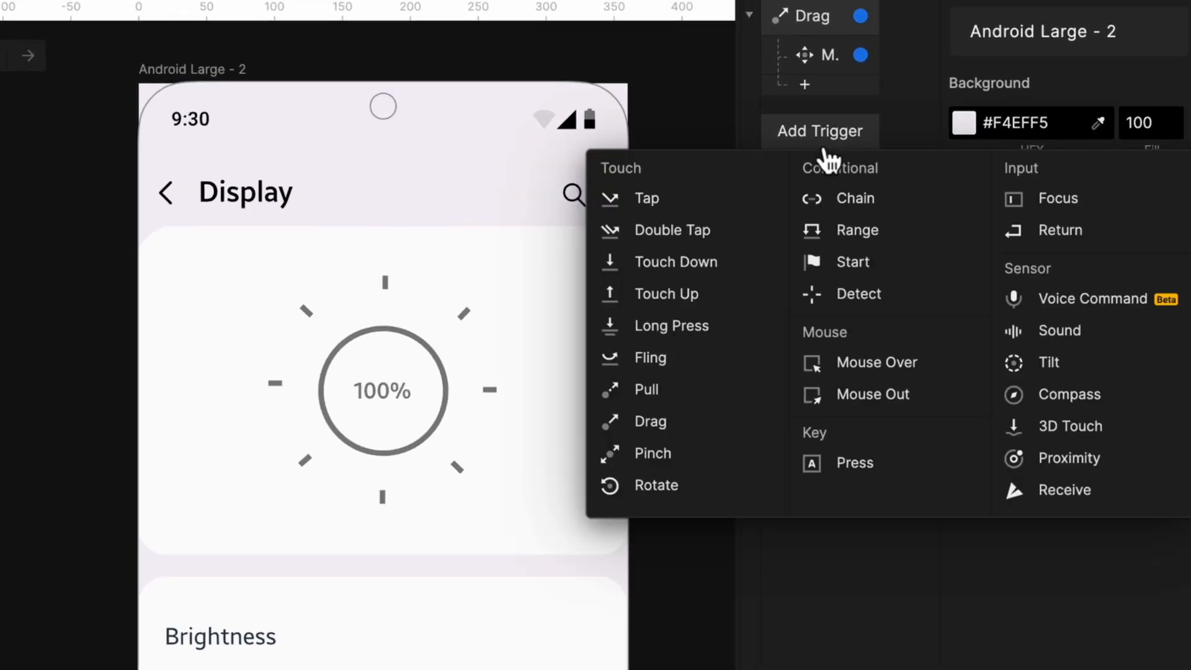
click(839, 196)
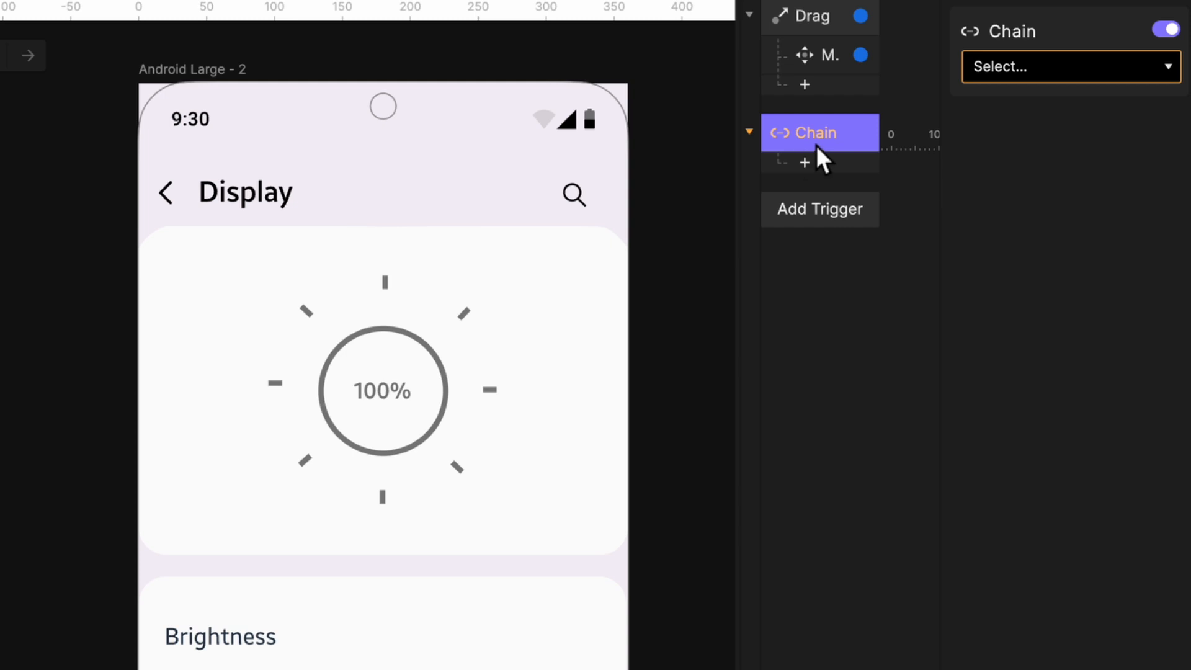
click(1005, 81)
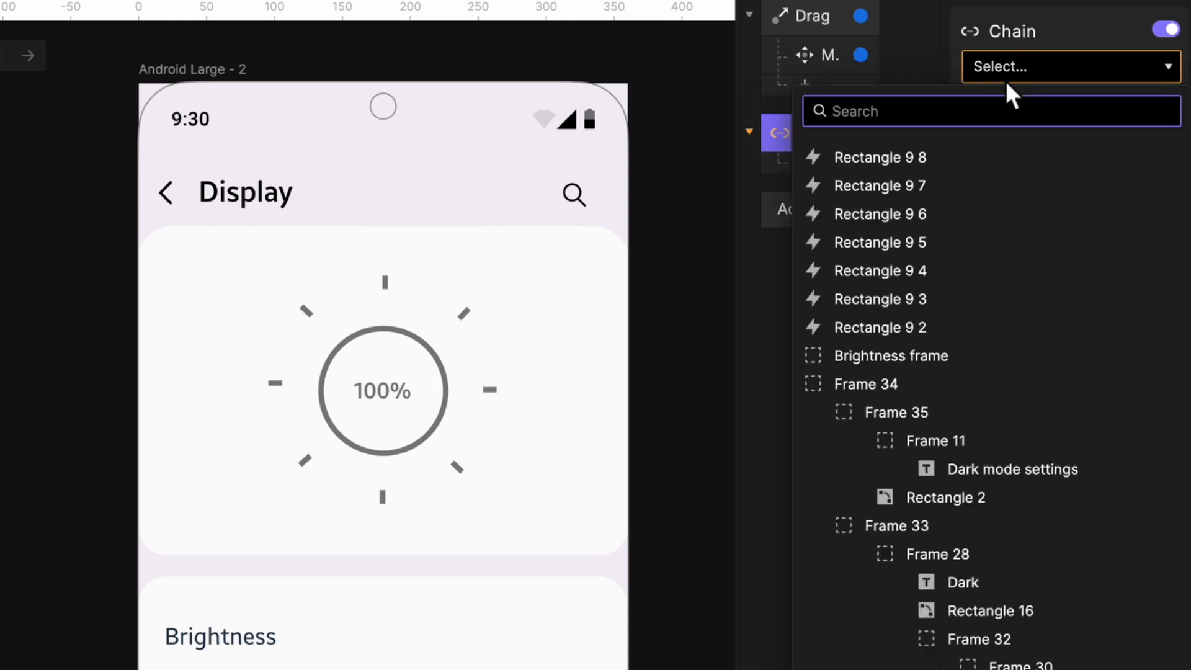
text(brig)
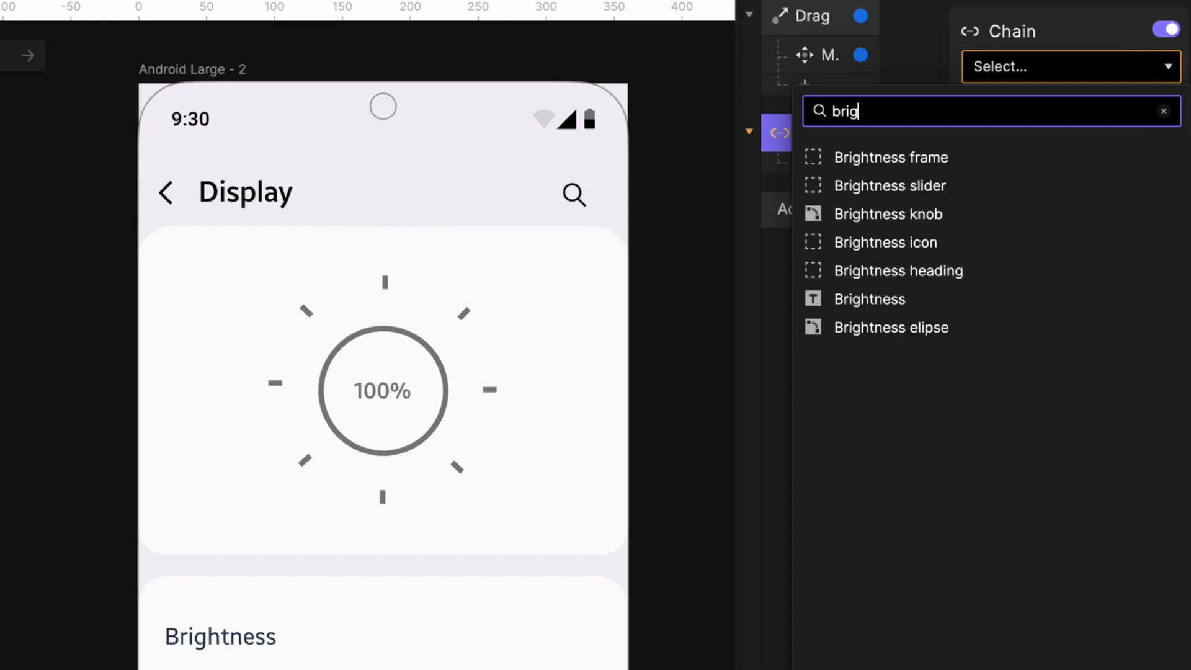
text(htne)
click(923, 219)
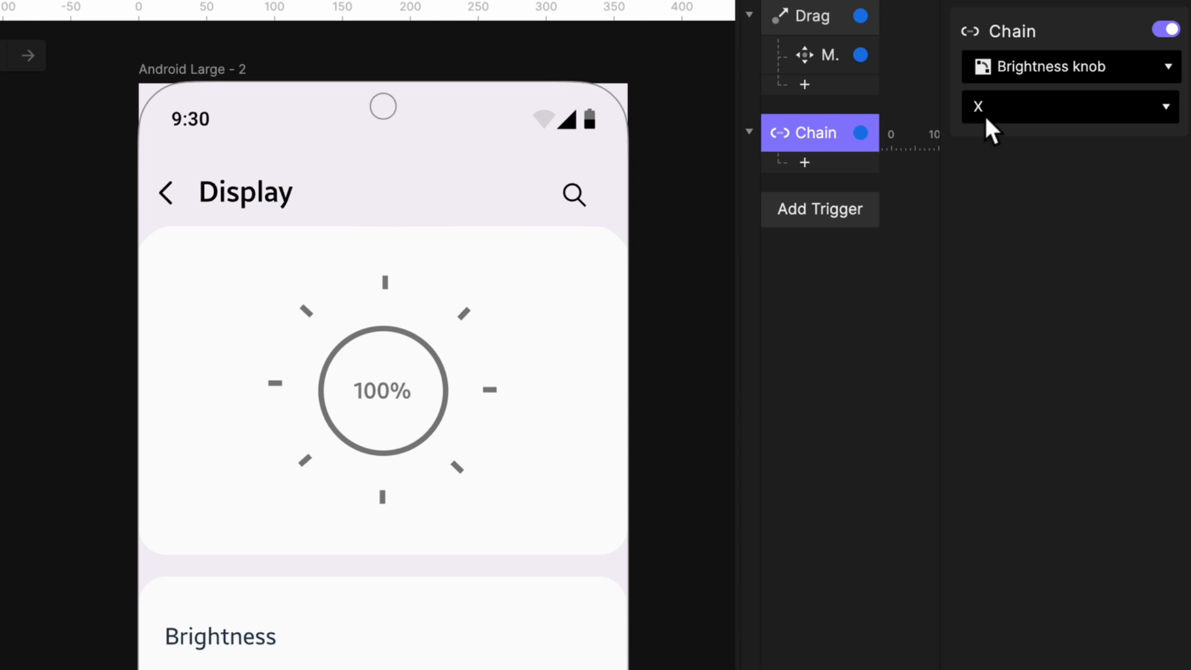
- Add a Scale response to the Chain trigger and target it at the Blue slider
click(833, 181)
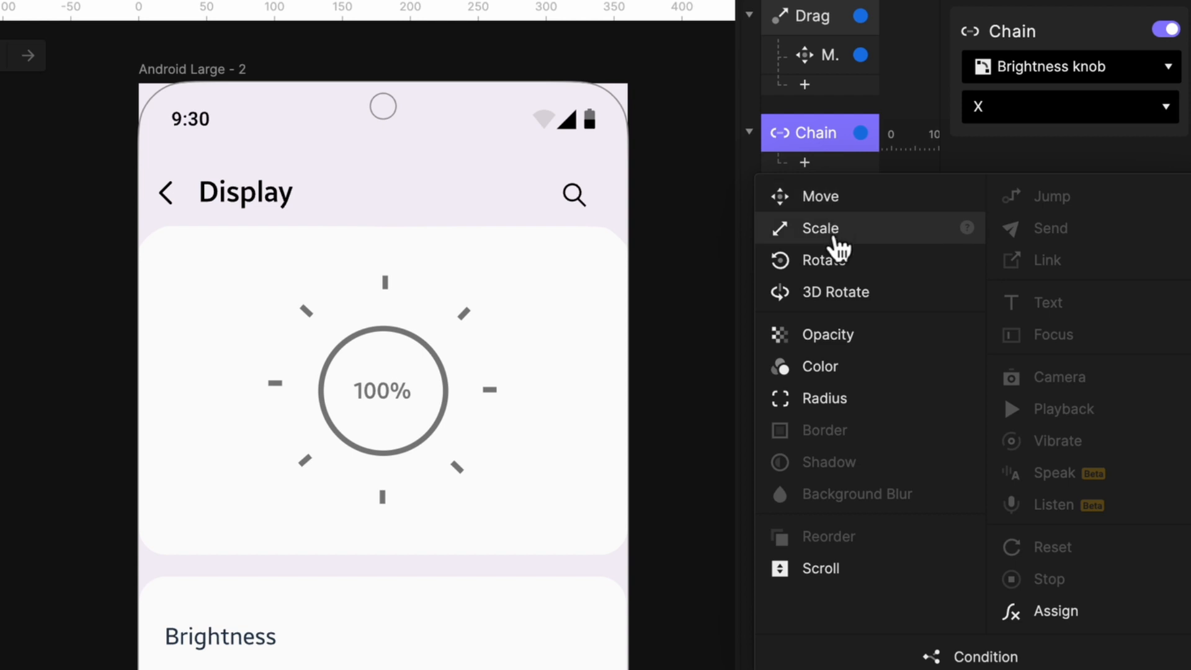
click(829, 232)
click(988, 80)
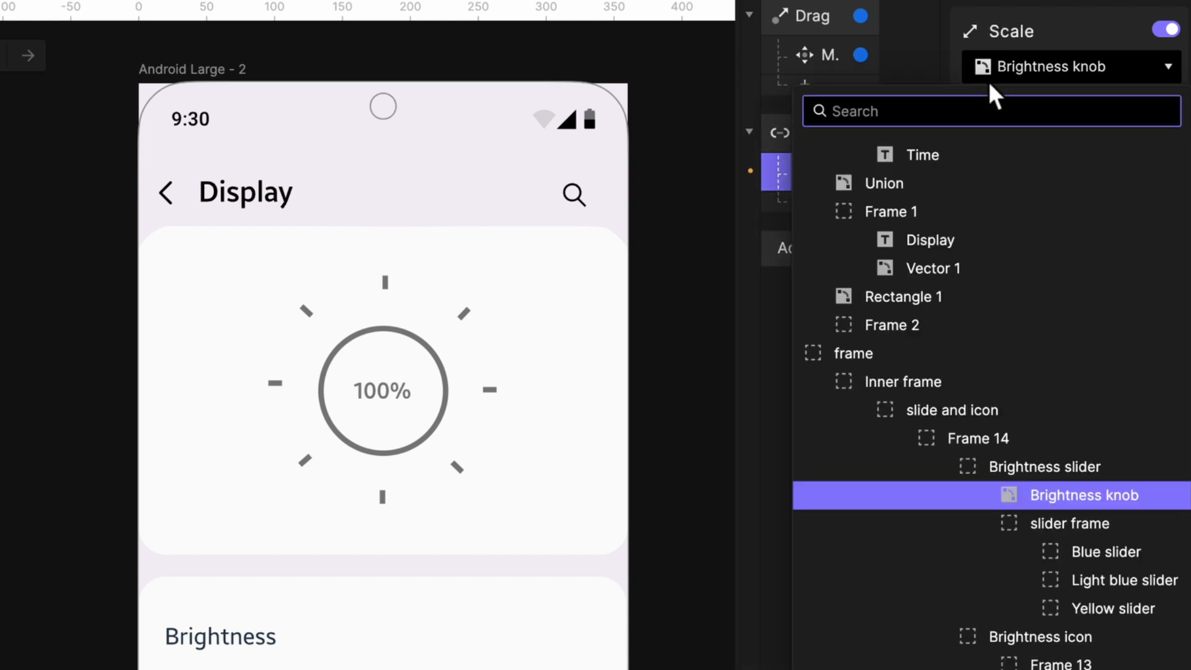
text(blue)
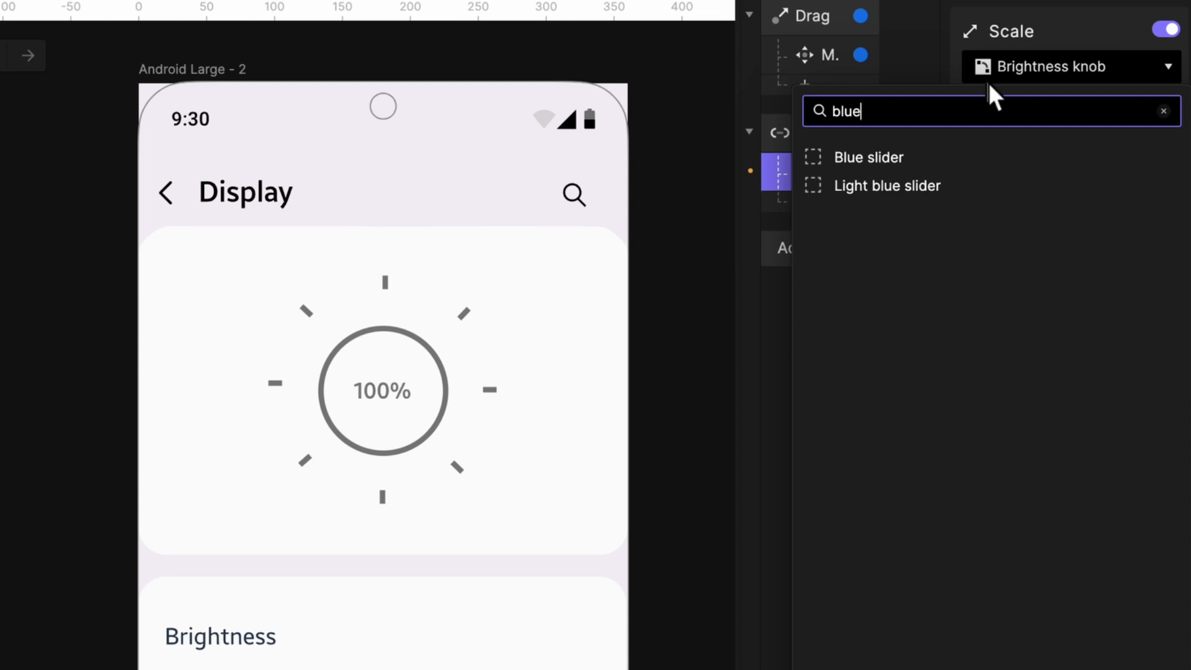
click(968, 157)
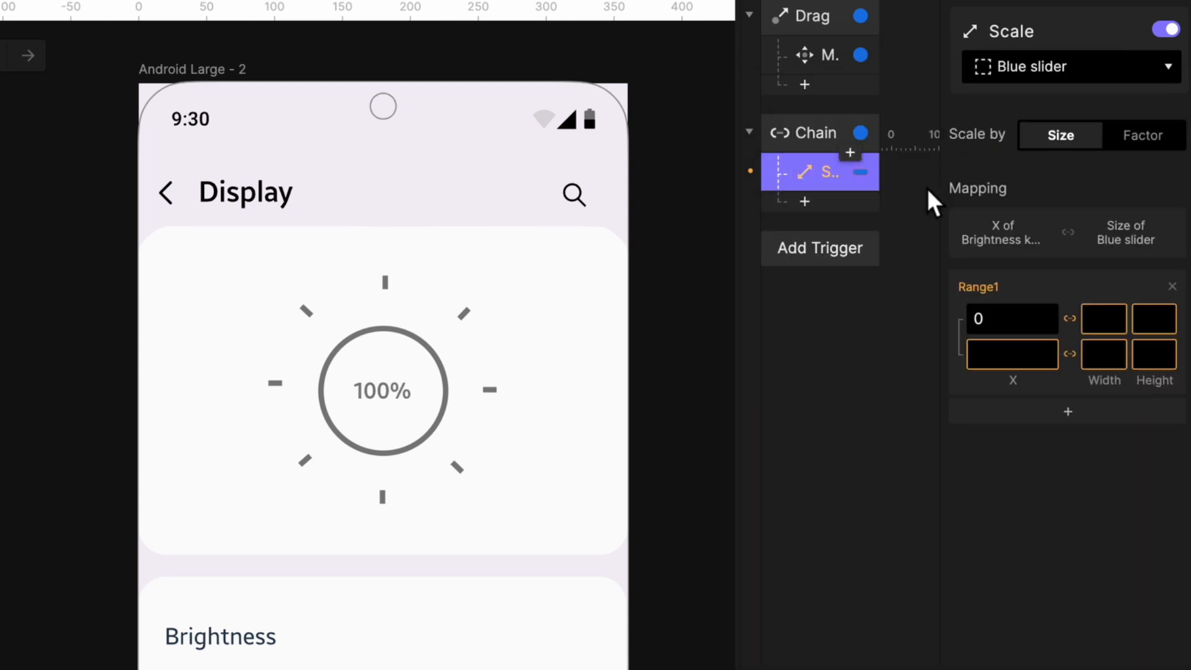
- Map the knob's X range of 0 to 250 to a Blue slider width of 0 to 250 in the Scale response
click(836, 133)
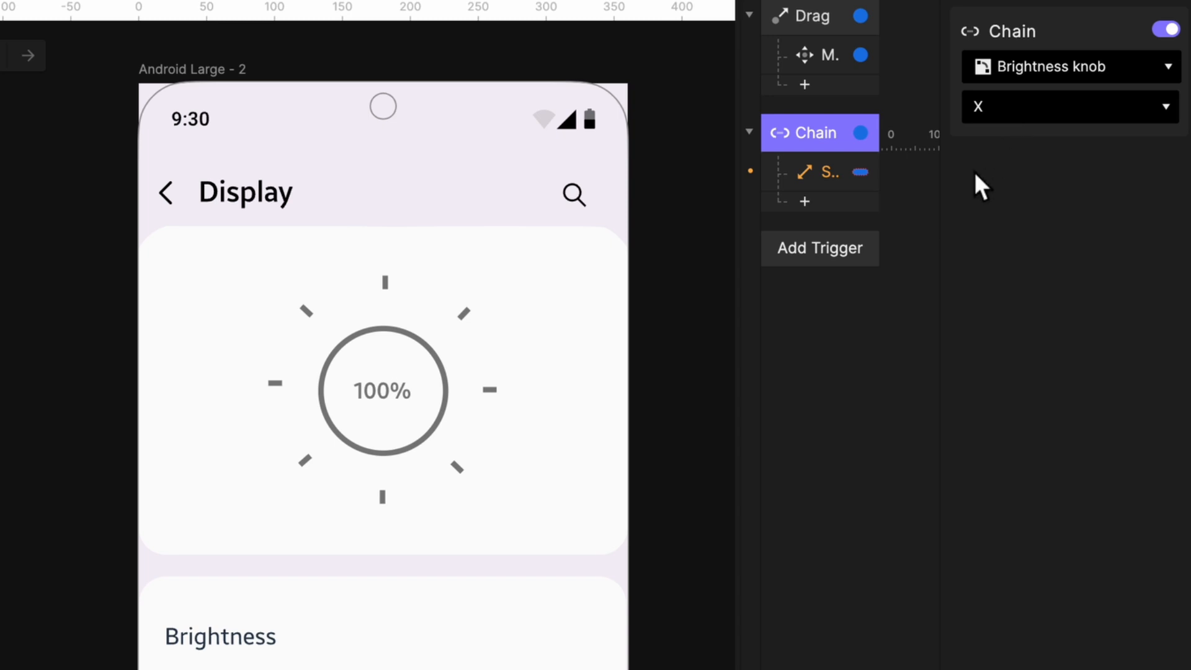
click(821, 177)
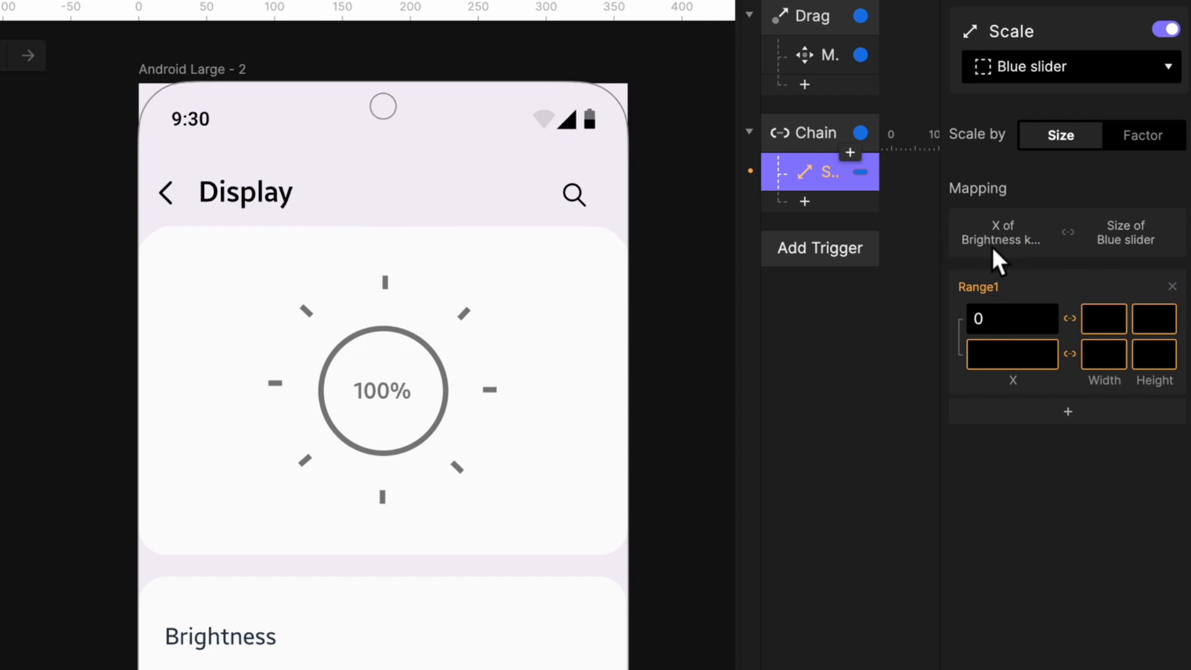
click(999, 316)
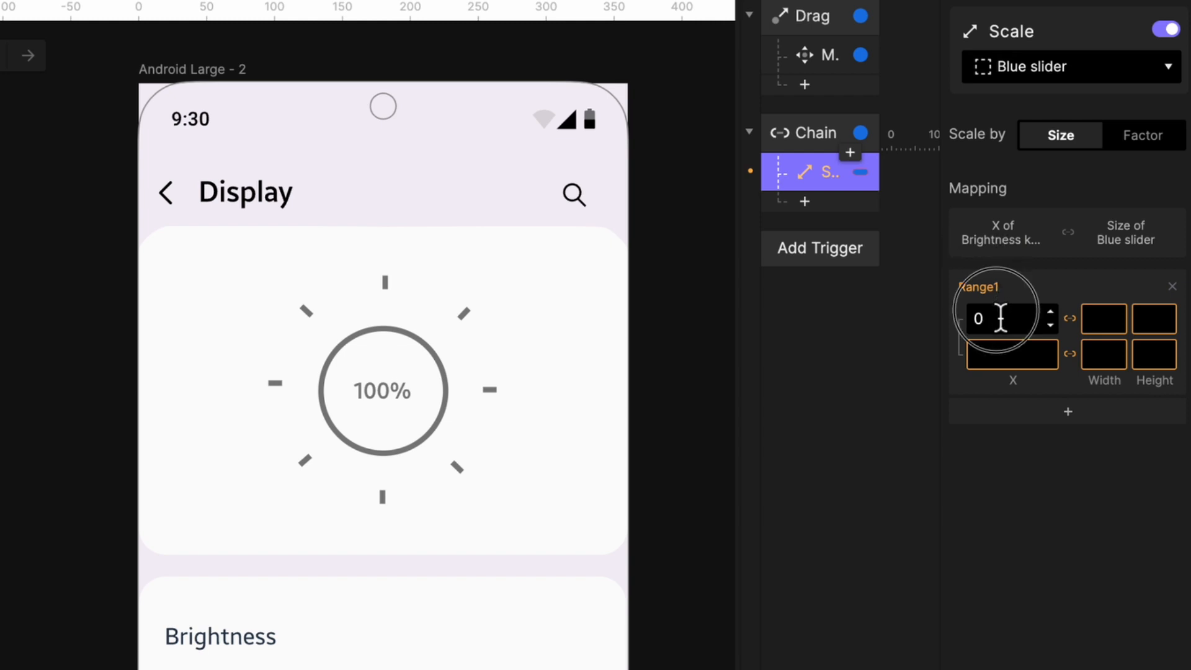
click(1095, 329)
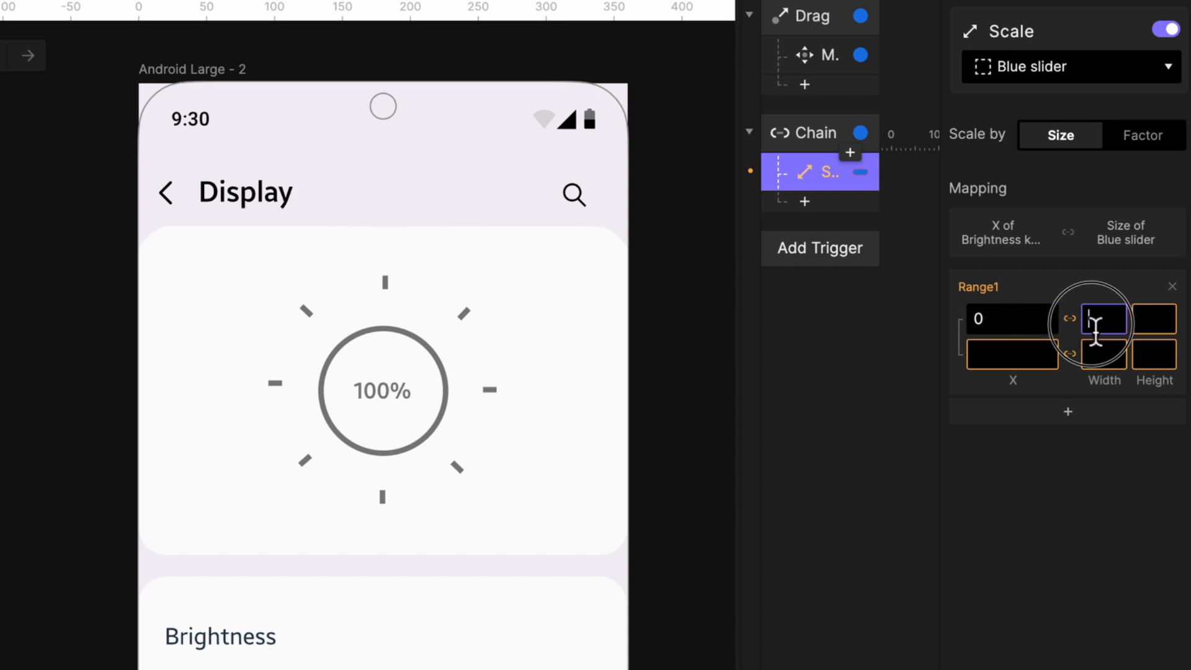
text(0)
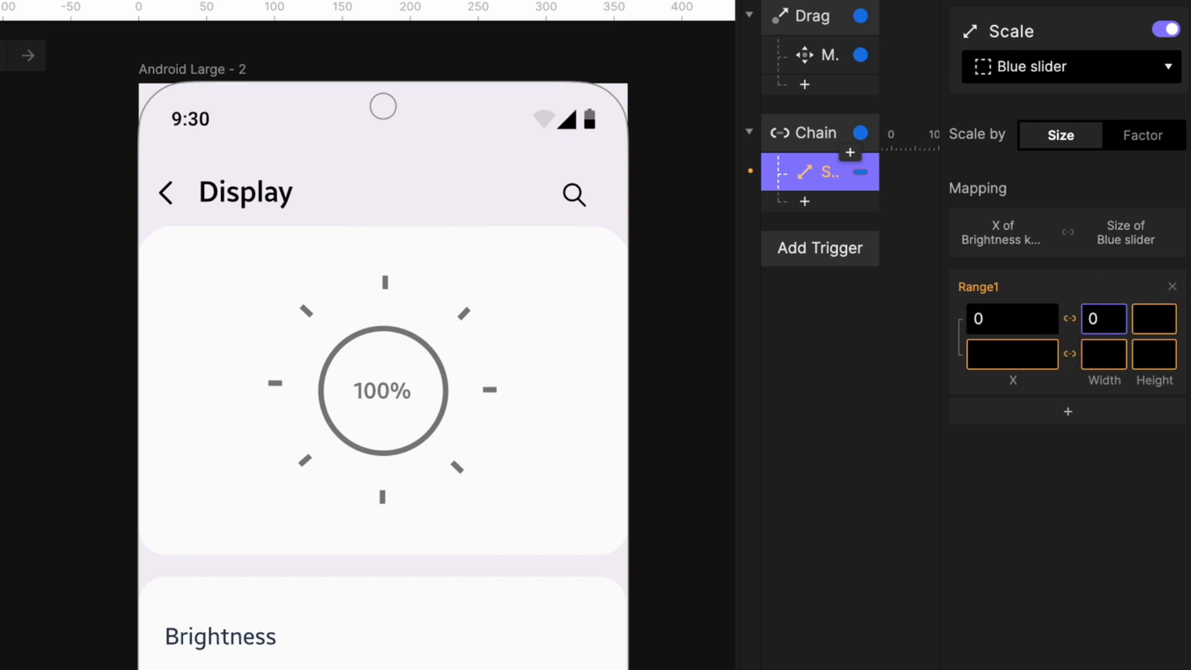
key(Return)
click(1004, 357)
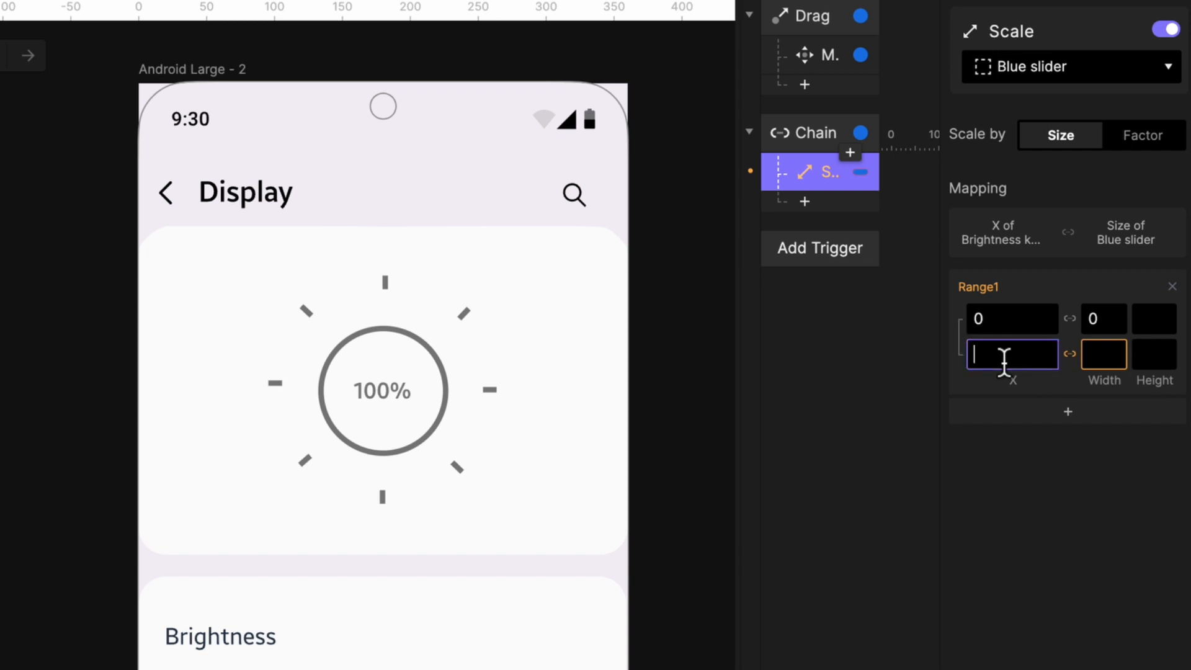
text(250)
click(1098, 370)
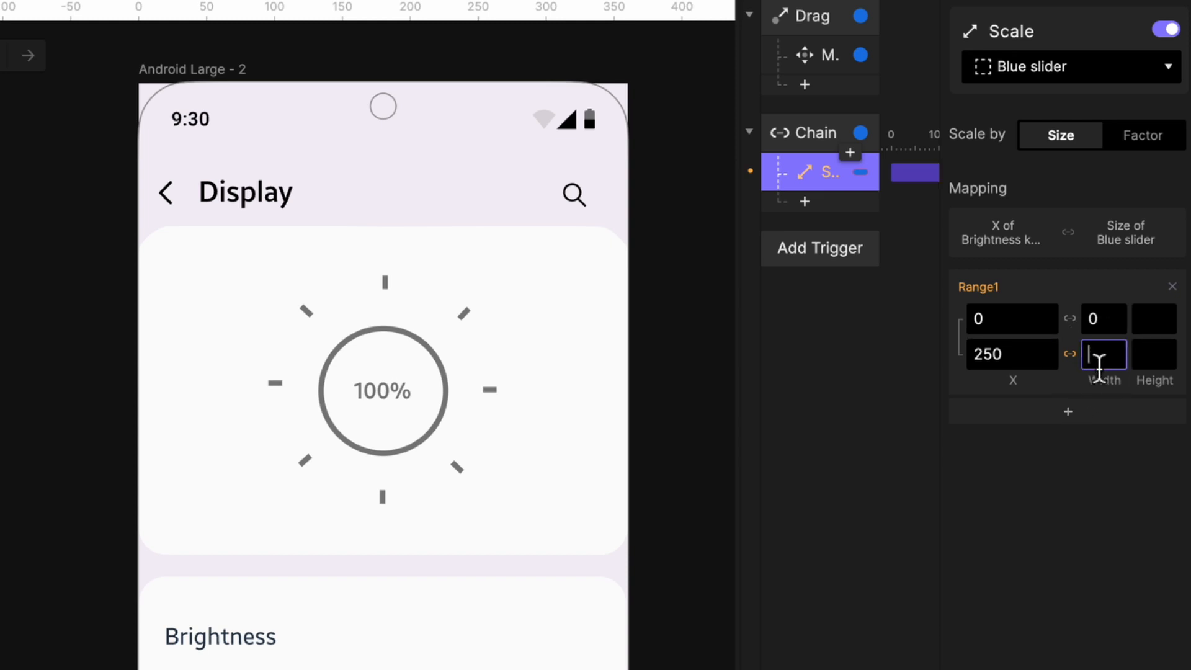
text(250)
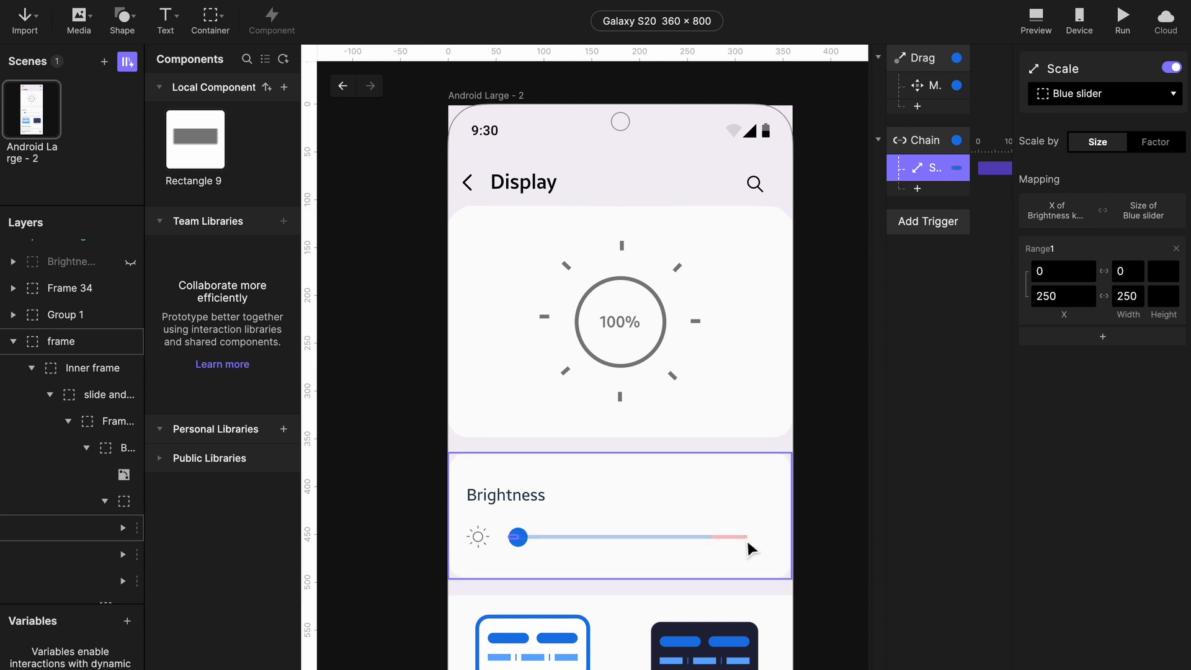
- Preview the prototype and test moving the Brightness knob along the slider track
click(747, 539)
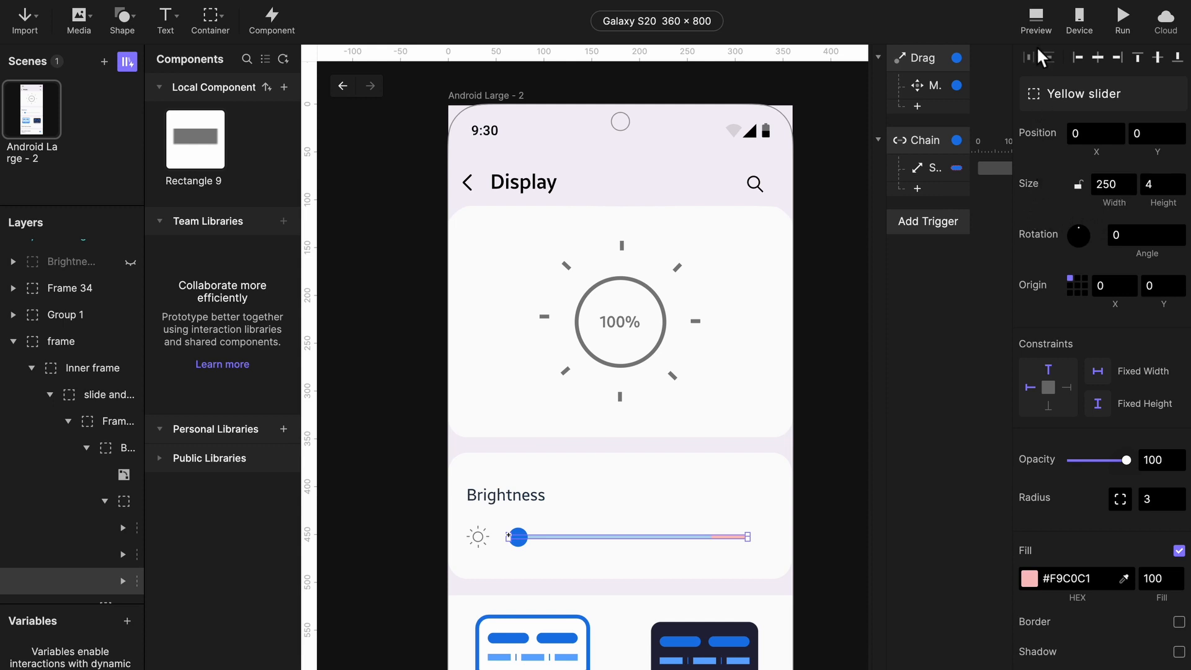
click(1045, 24)
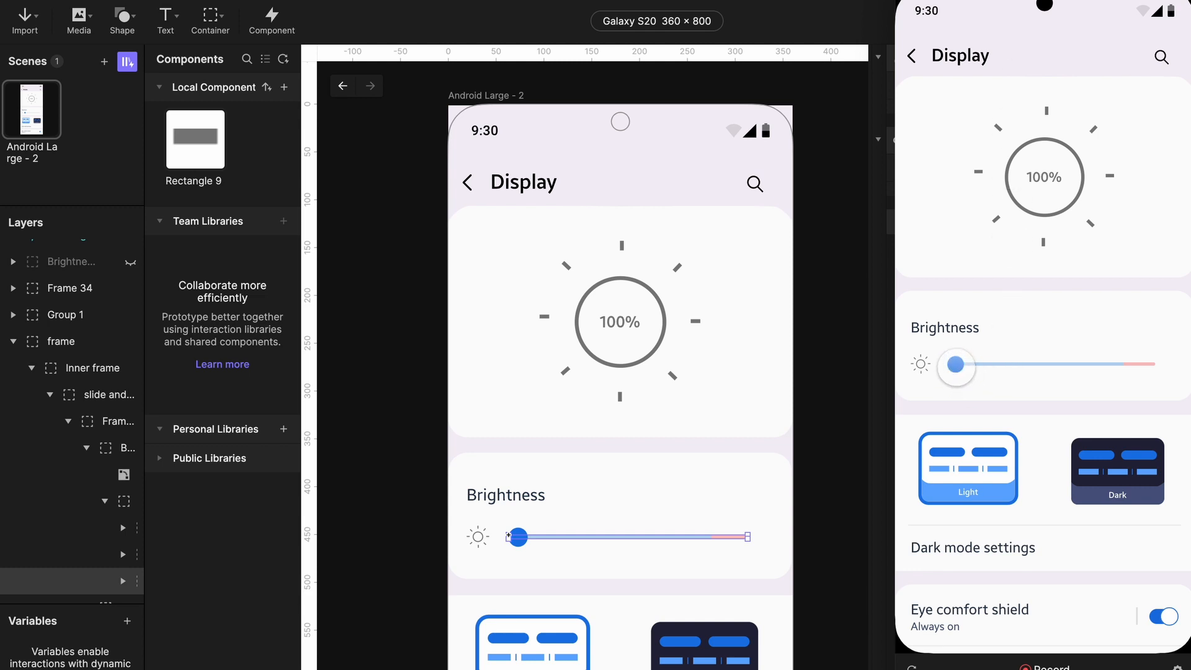
drag(955, 364, 926, 428)
drag(950, 366, 1127, 365)
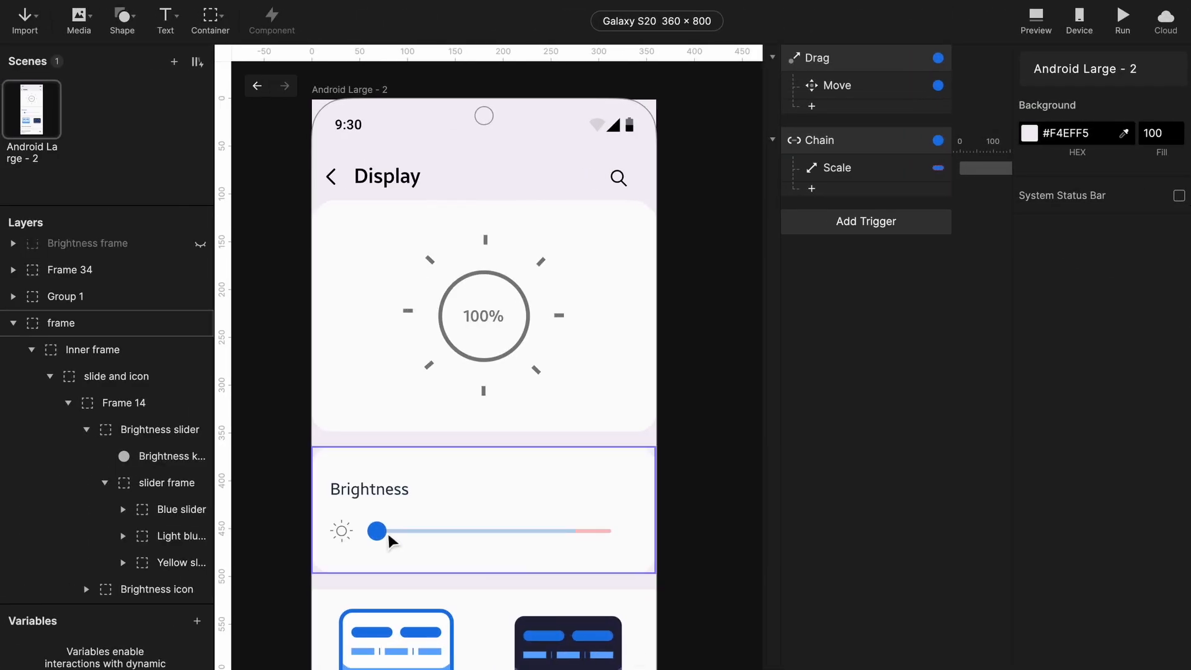
- Add a Detect trigger and set its target layer to the Brightness knob
click(579, 532)
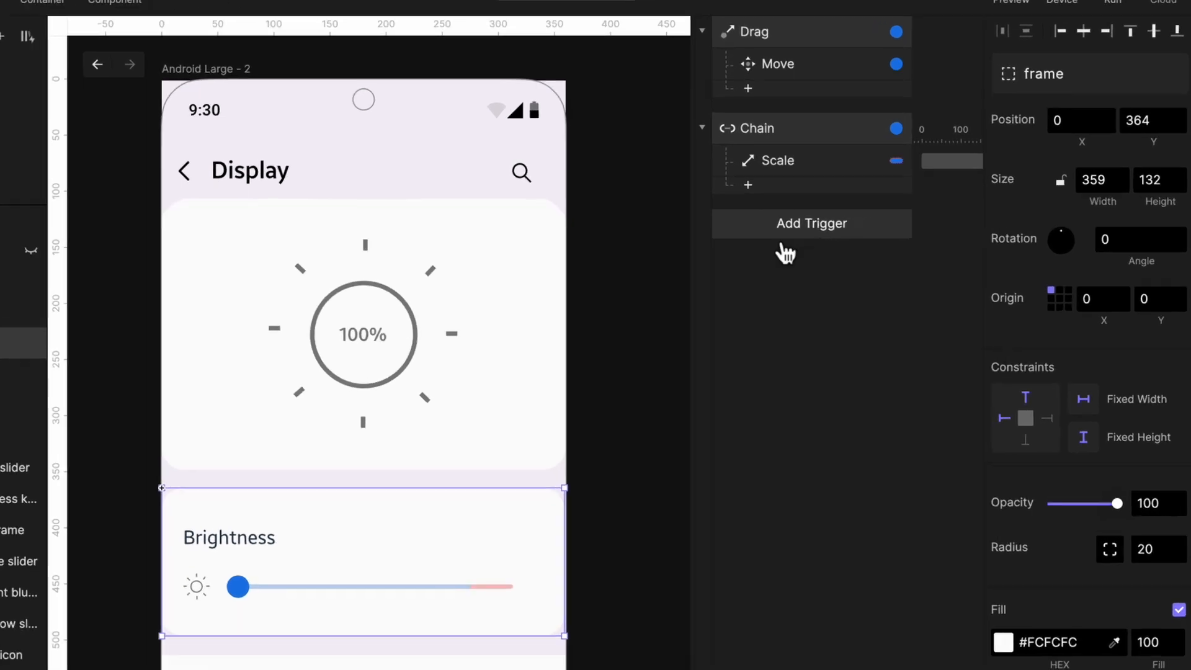
click(851, 229)
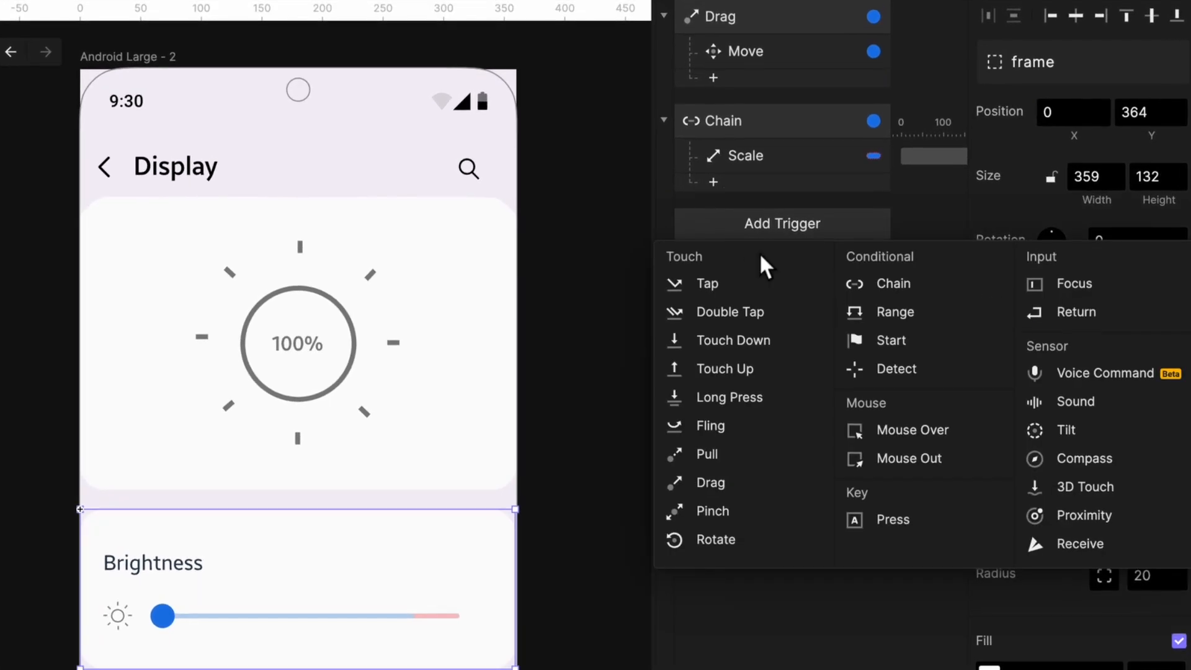
click(875, 369)
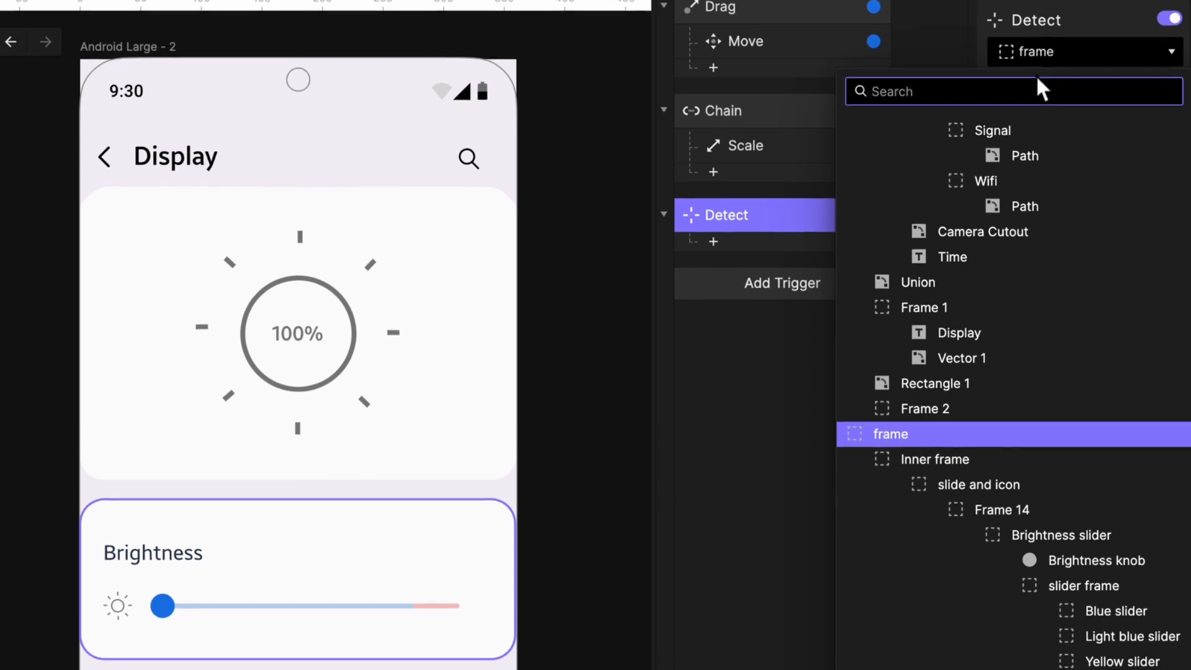
text(bri)
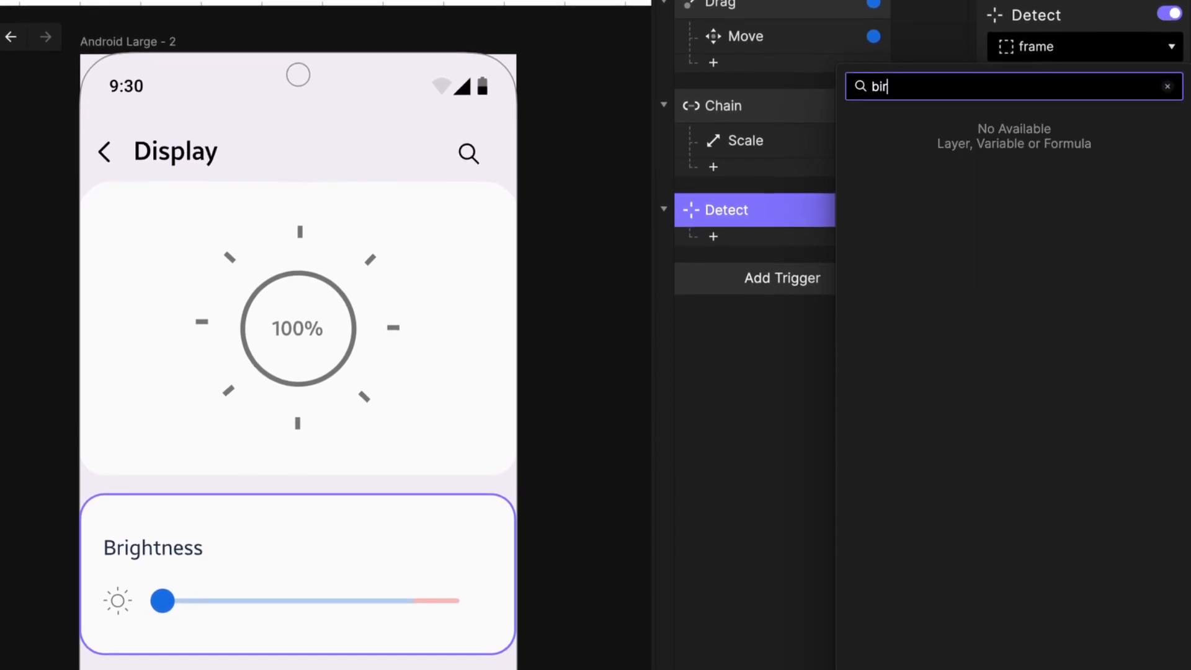
key(BackSpace)
text(rightness)
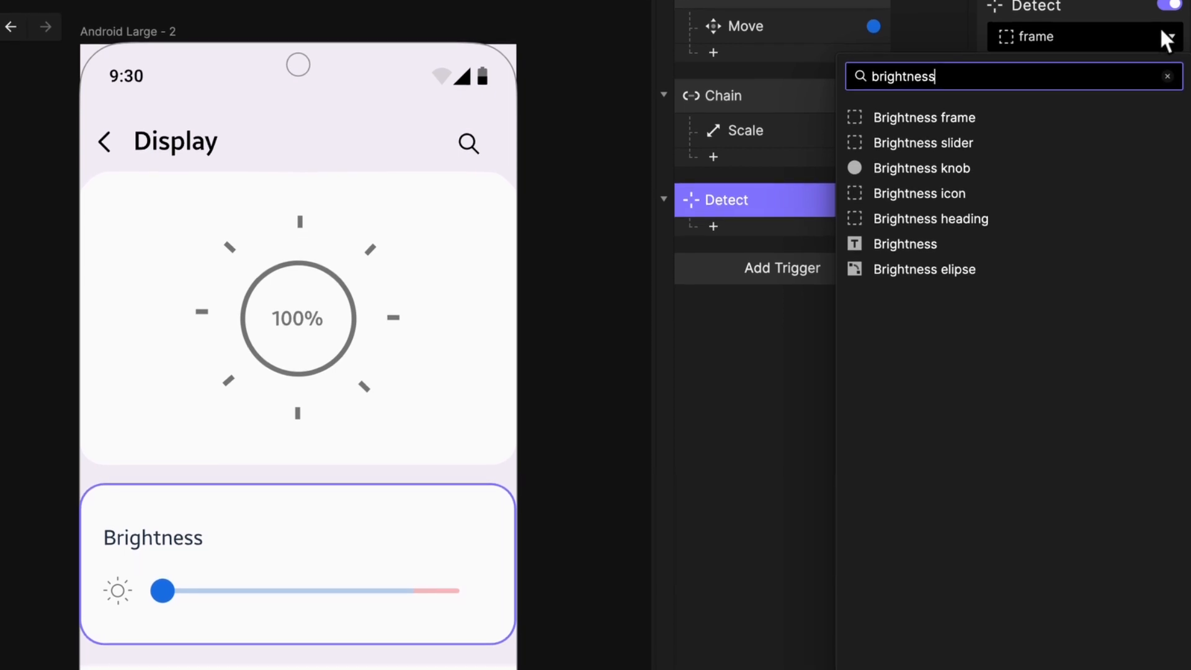
click(985, 174)
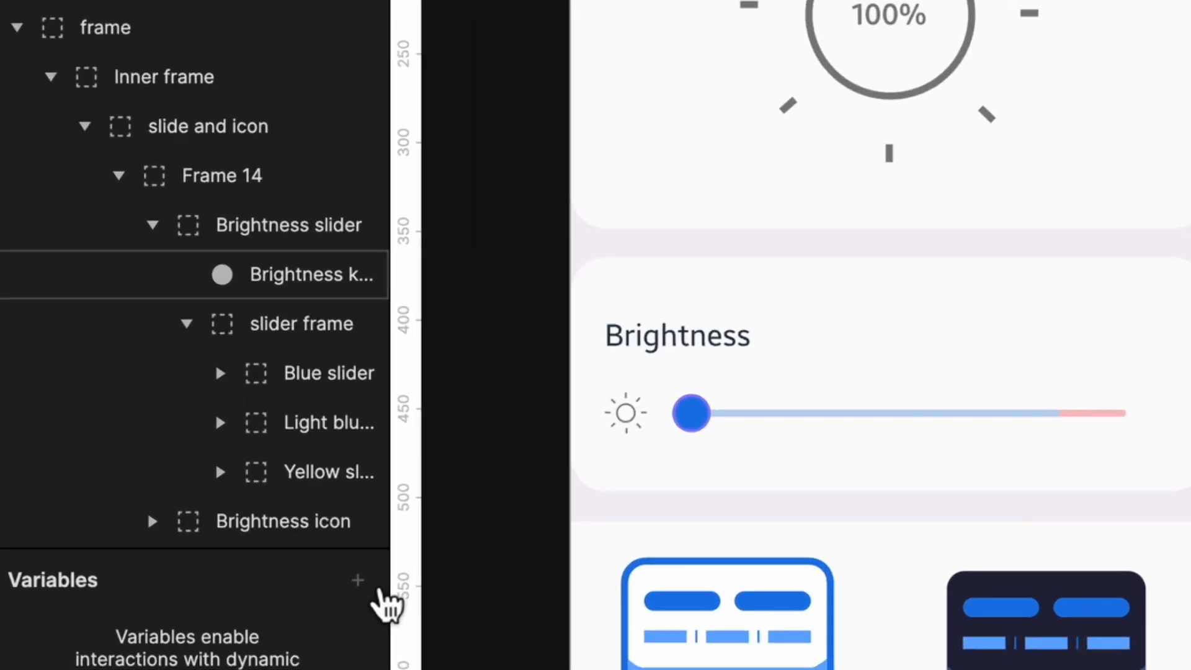
- Create a variable for this scene only and name it sliderPosition
click(376, 593)
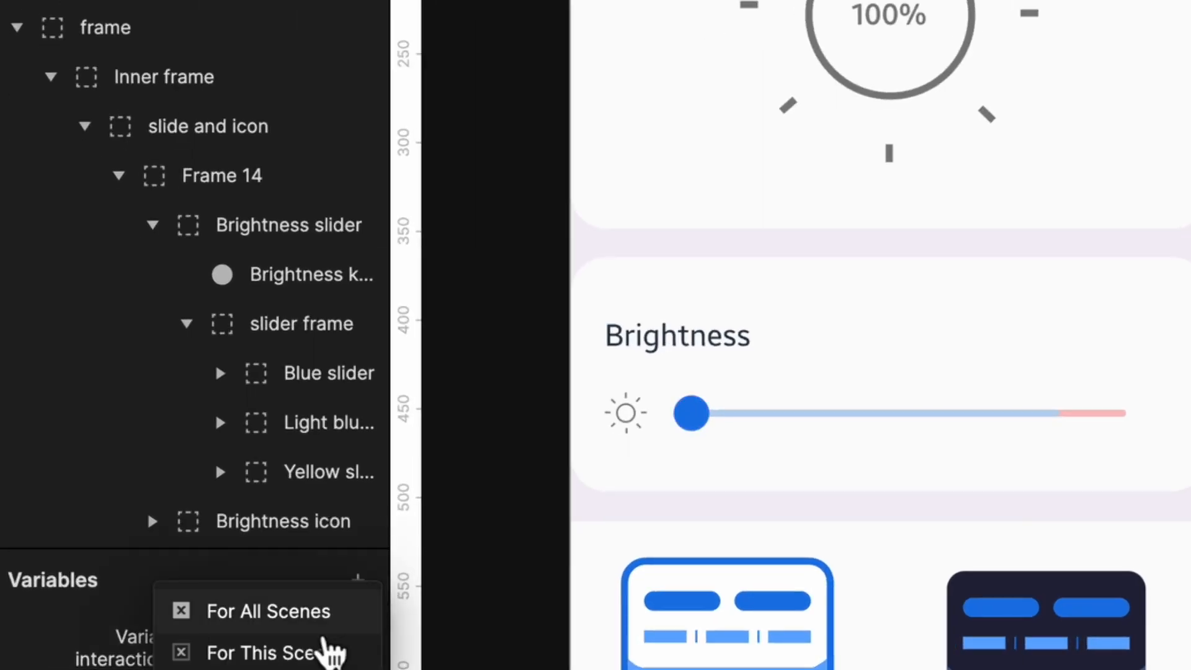
click(322, 639)
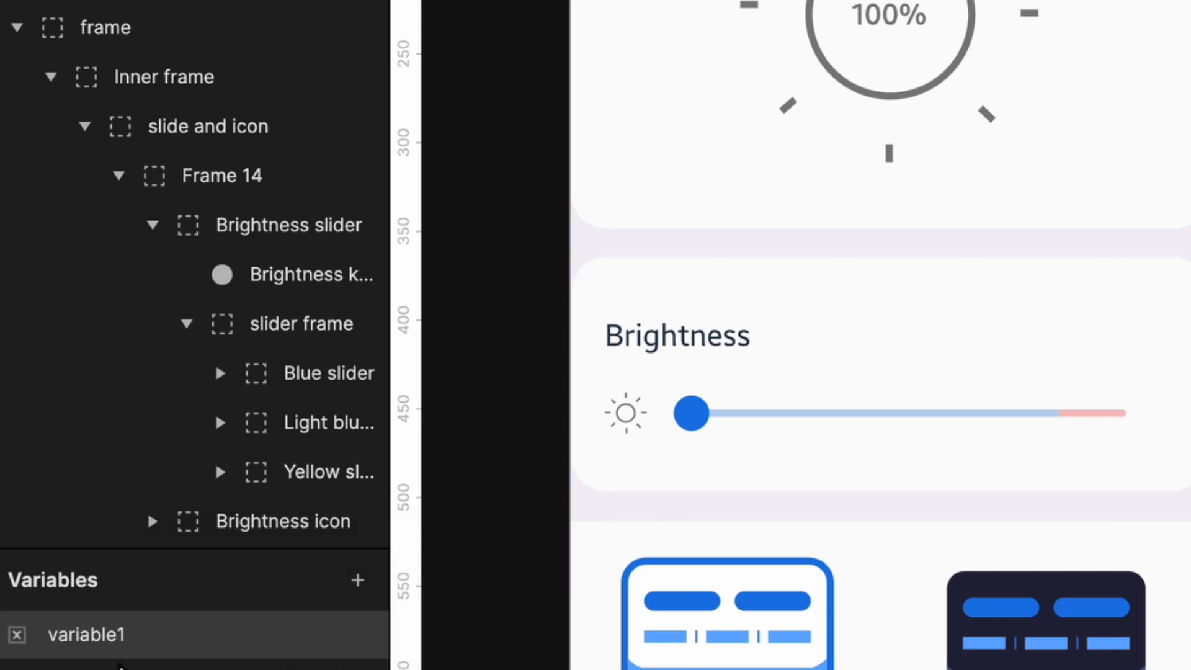
double_click(120, 634)
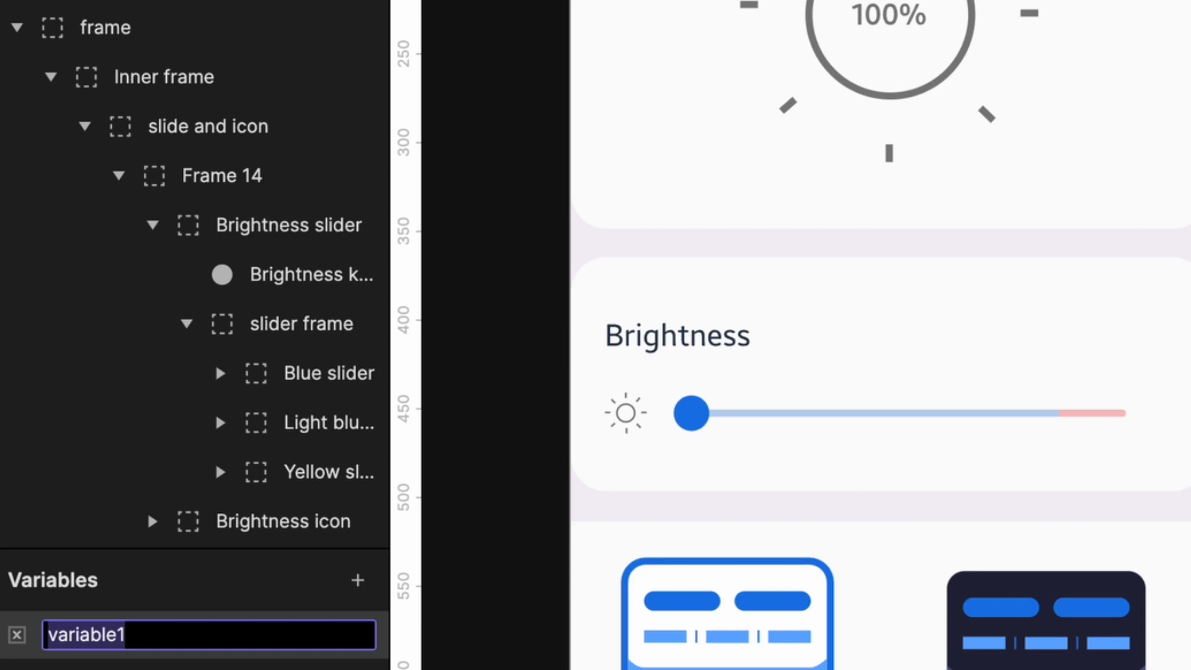
text(slider)
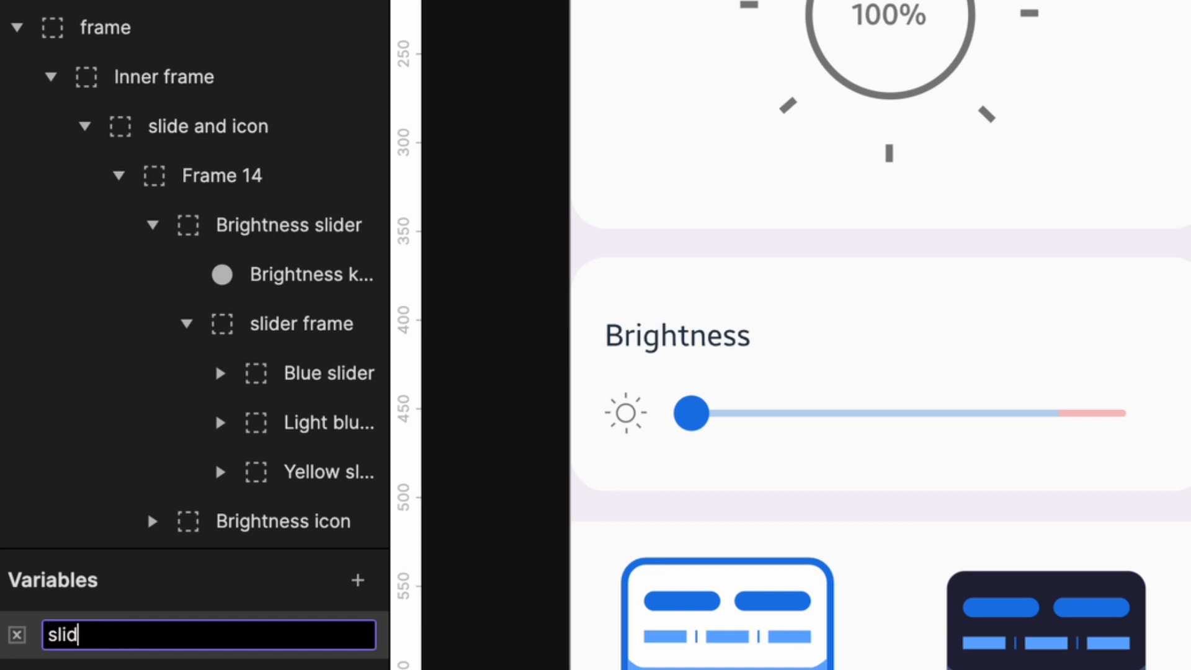
text(Position)
key(Return)
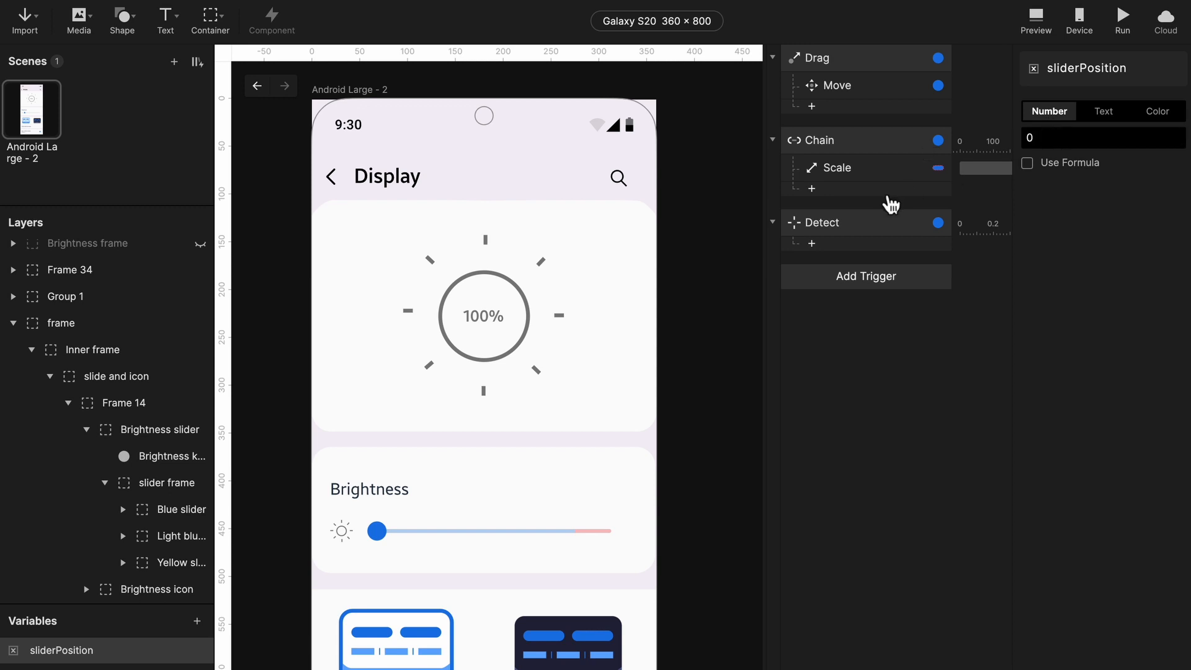
- Add an Assign response to the Detect trigger and choose sliderPosition as its variable
click(865, 227)
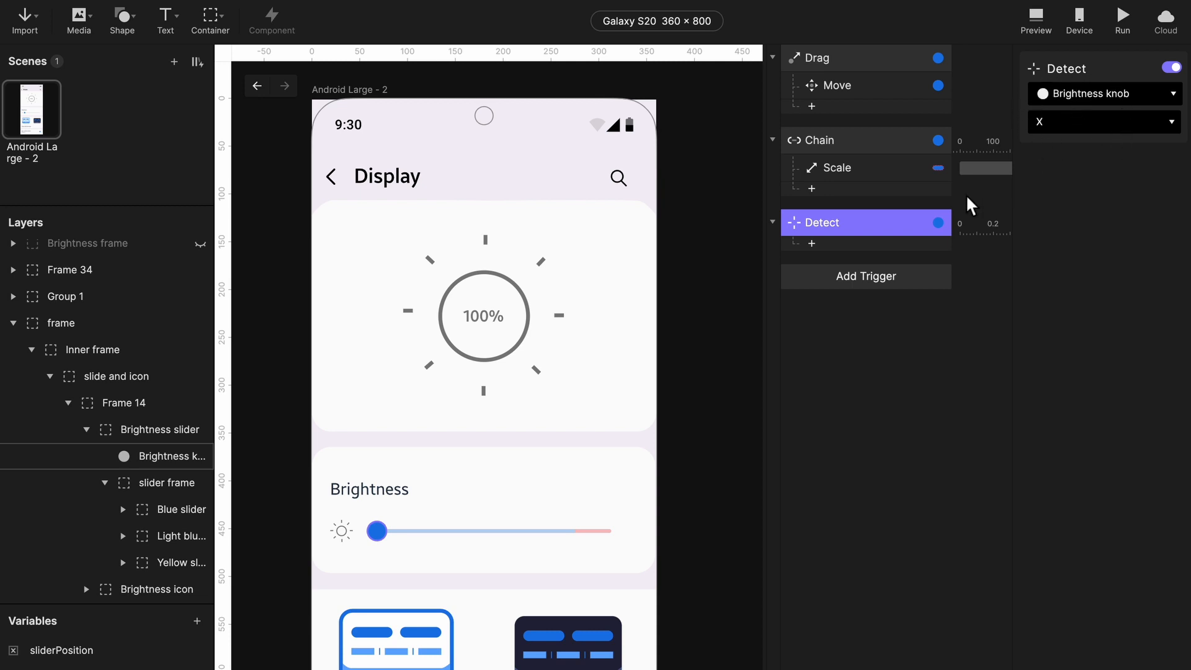
click(852, 249)
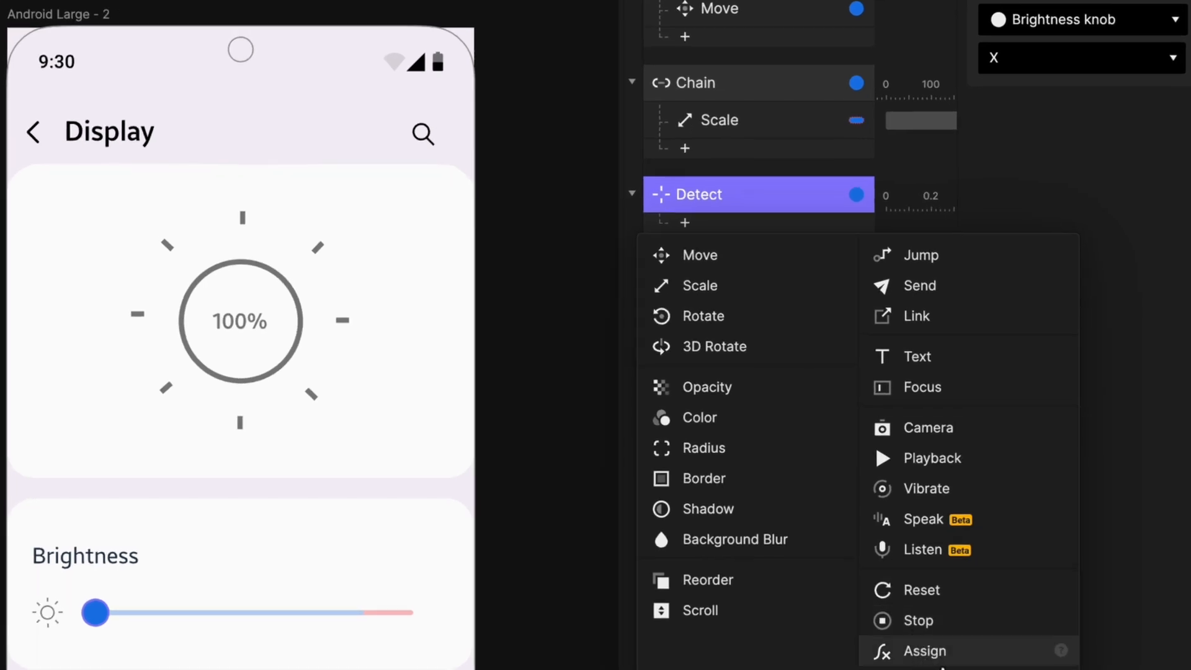
click(983, 658)
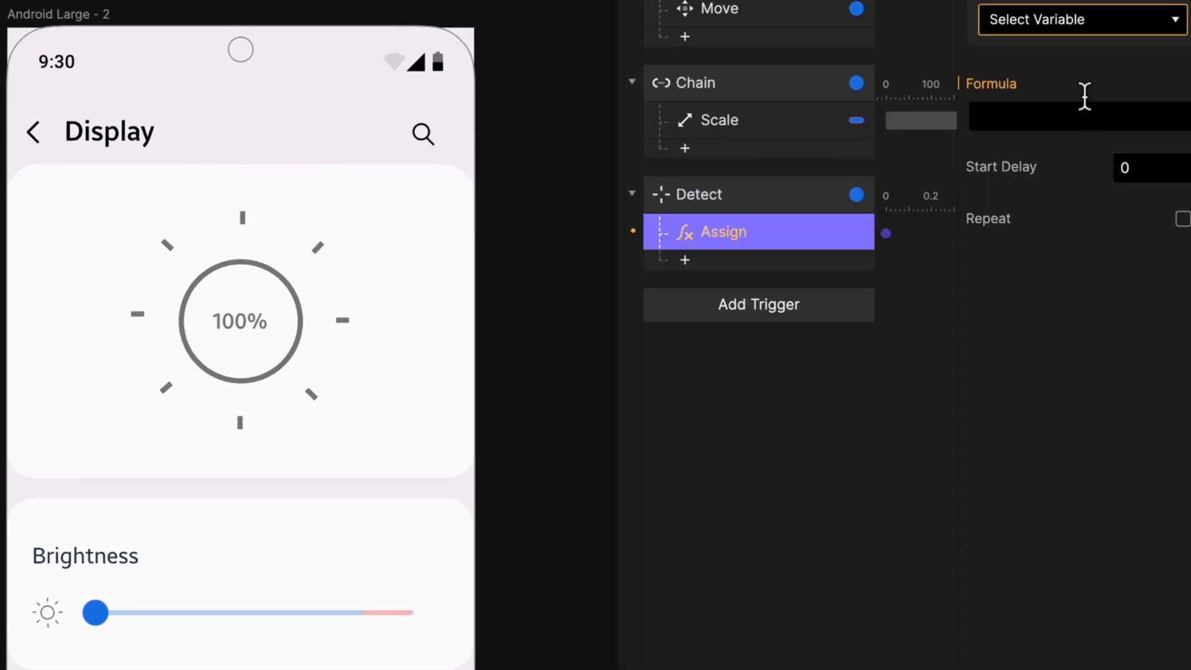
click(1087, 33)
click(1097, 112)
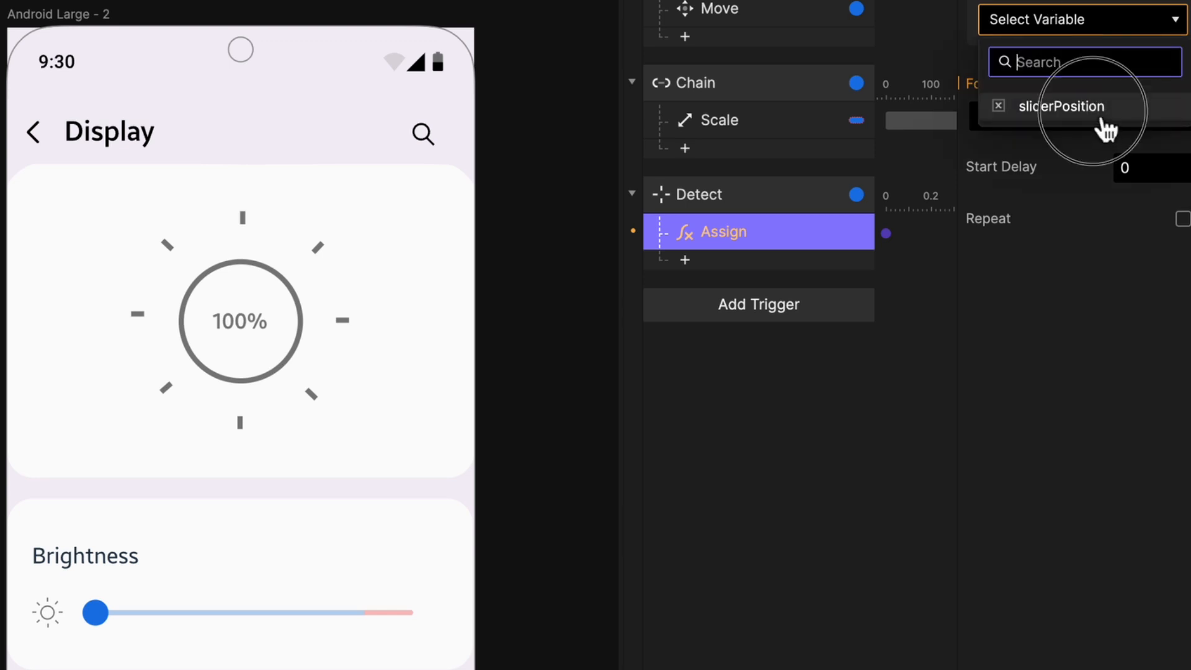
click(1097, 117)
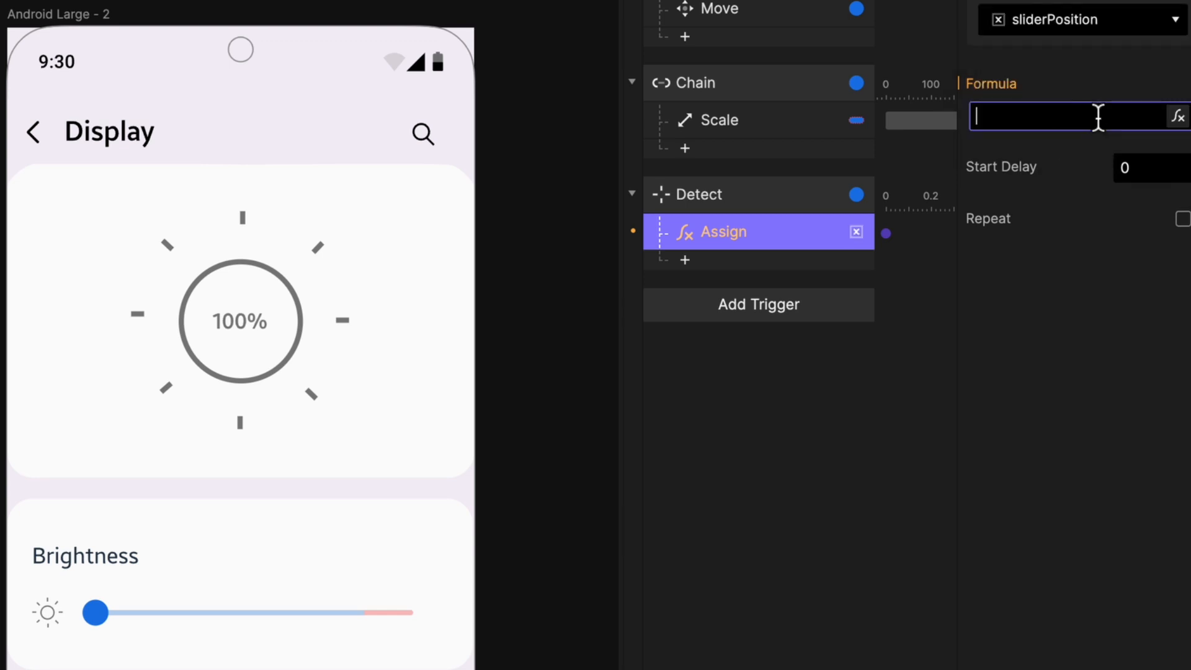
- Set the Assign response's formula to `Brightness knob`.x
click(1176, 121)
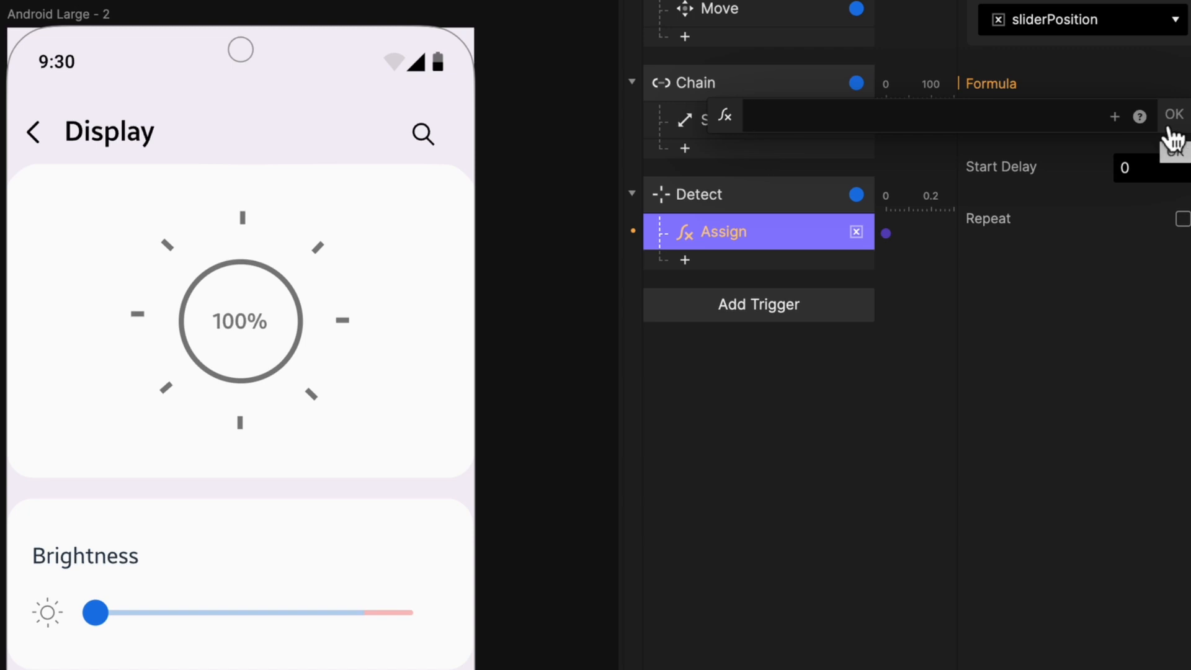
click(1131, 123)
text(brig)
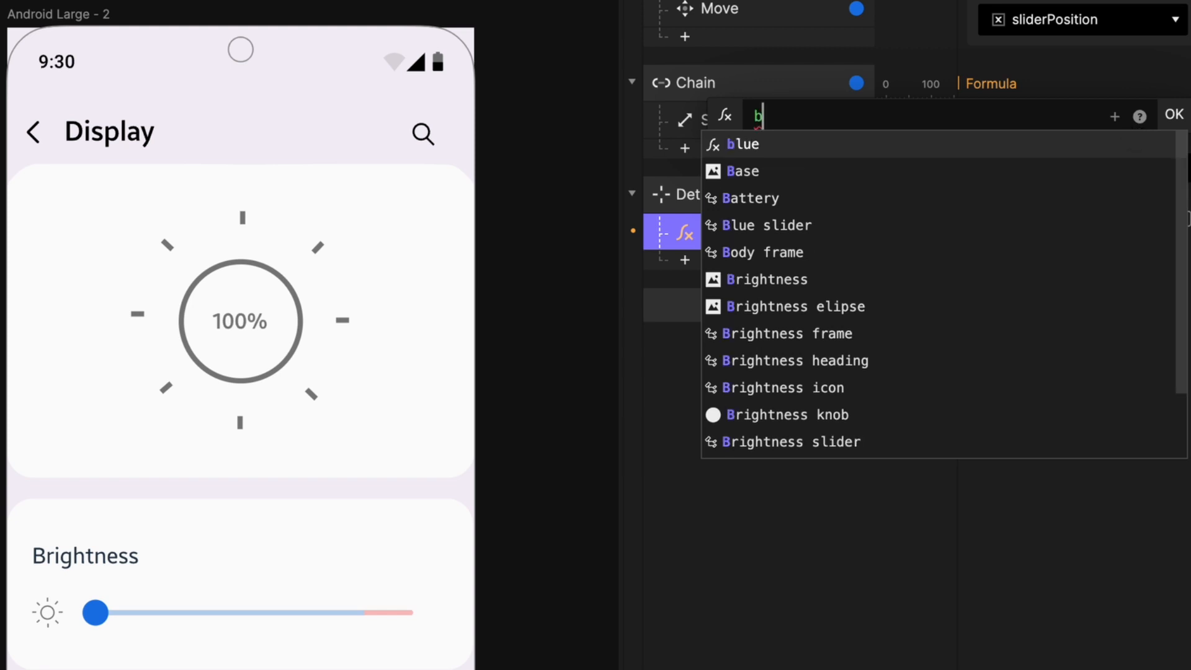
key(Down)
key(Down)
key(Down)
key(Down)
key(Down)
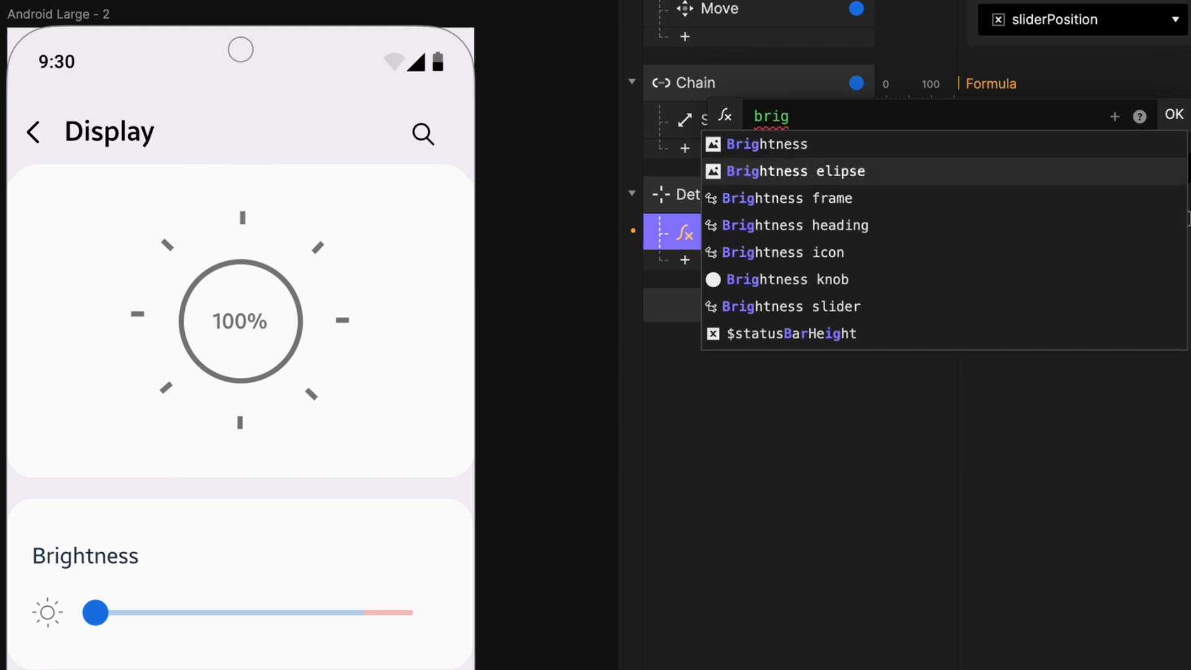
key(Return)
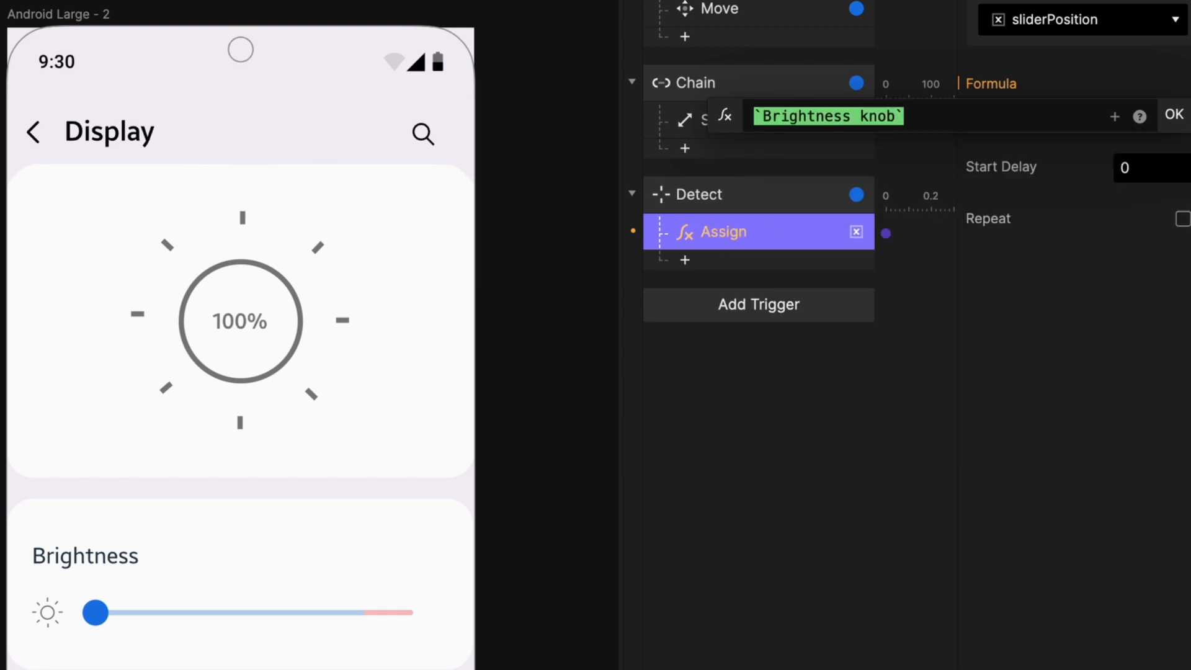
text(.)
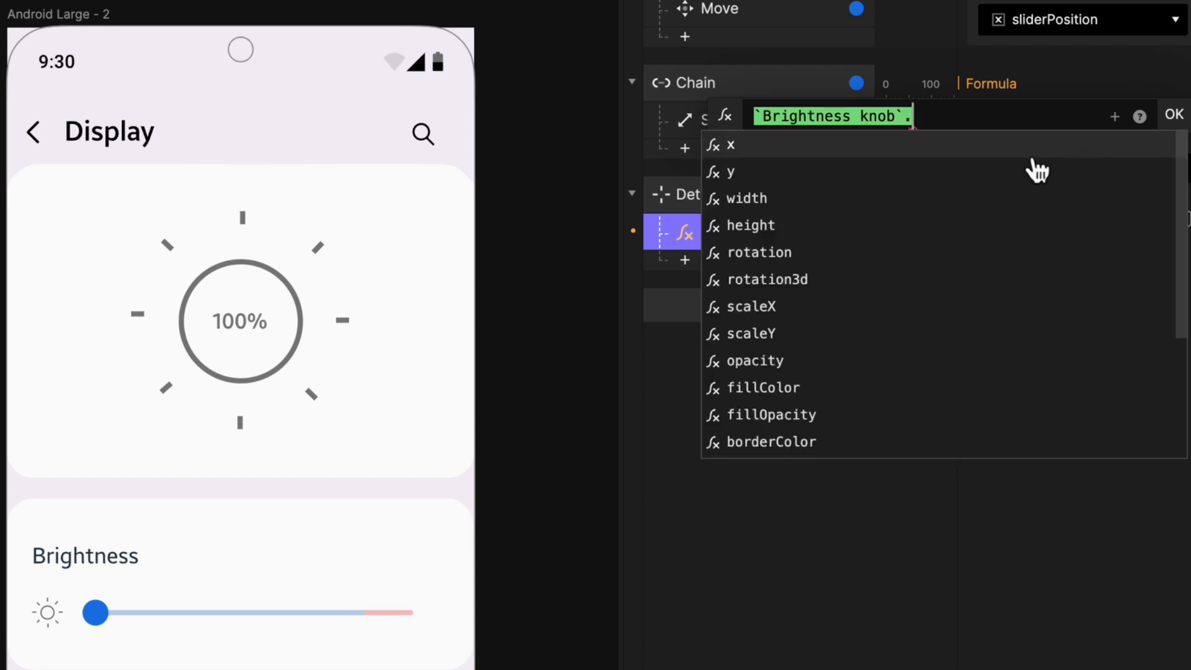
key(Return)
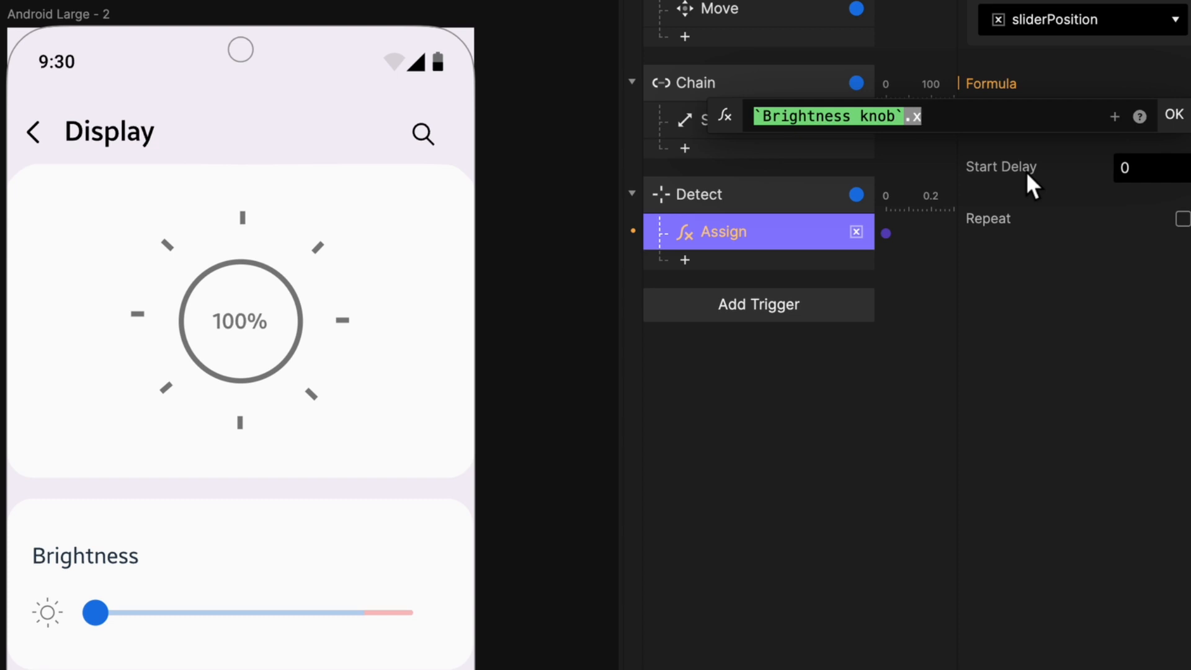
click(1179, 127)
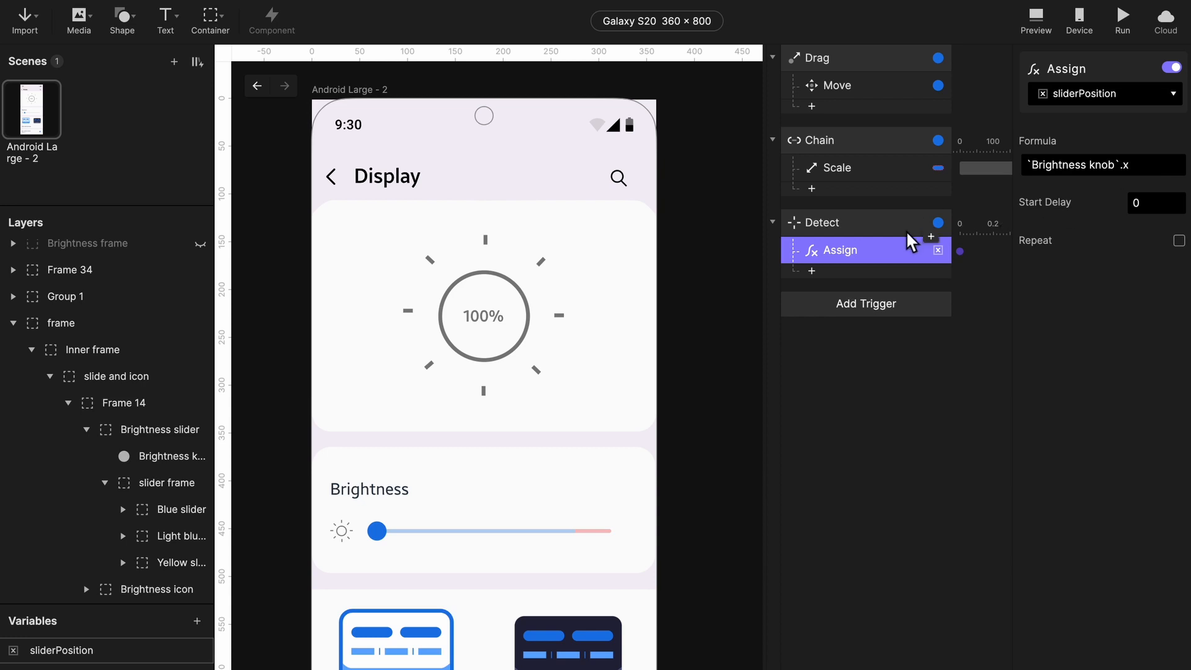
- Check the Brightness knob's Detect trigger and properties, and turn on the on-canvas debug display for the sliderPosition variable
click(908, 233)
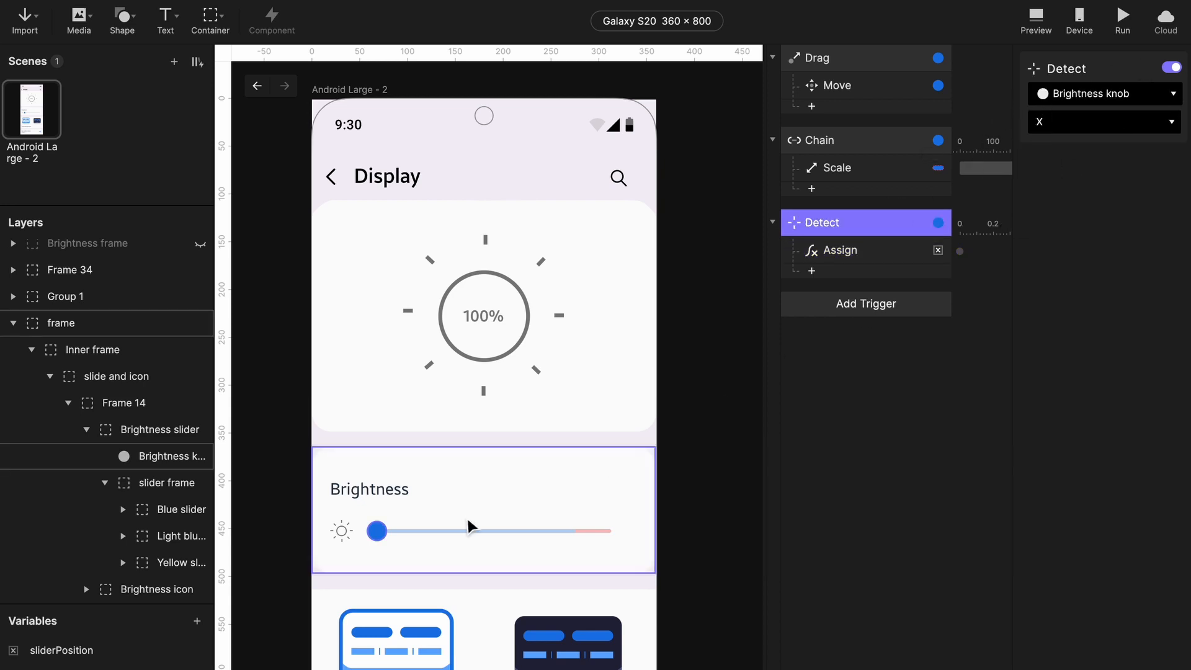
click(383, 534)
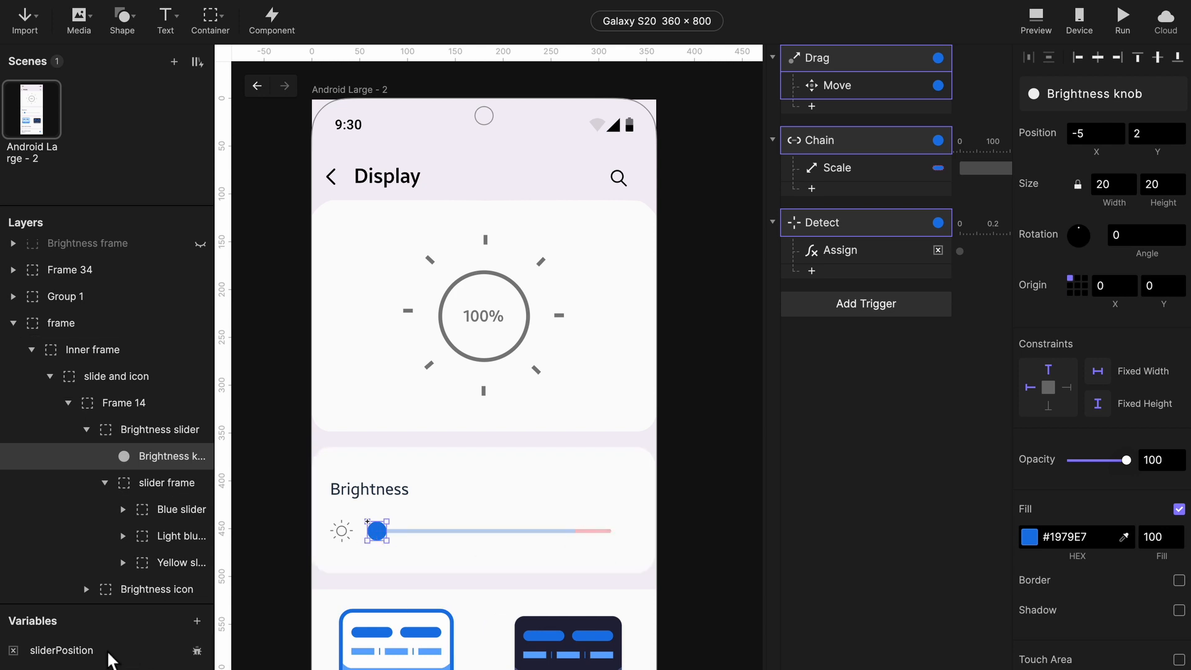
click(198, 652)
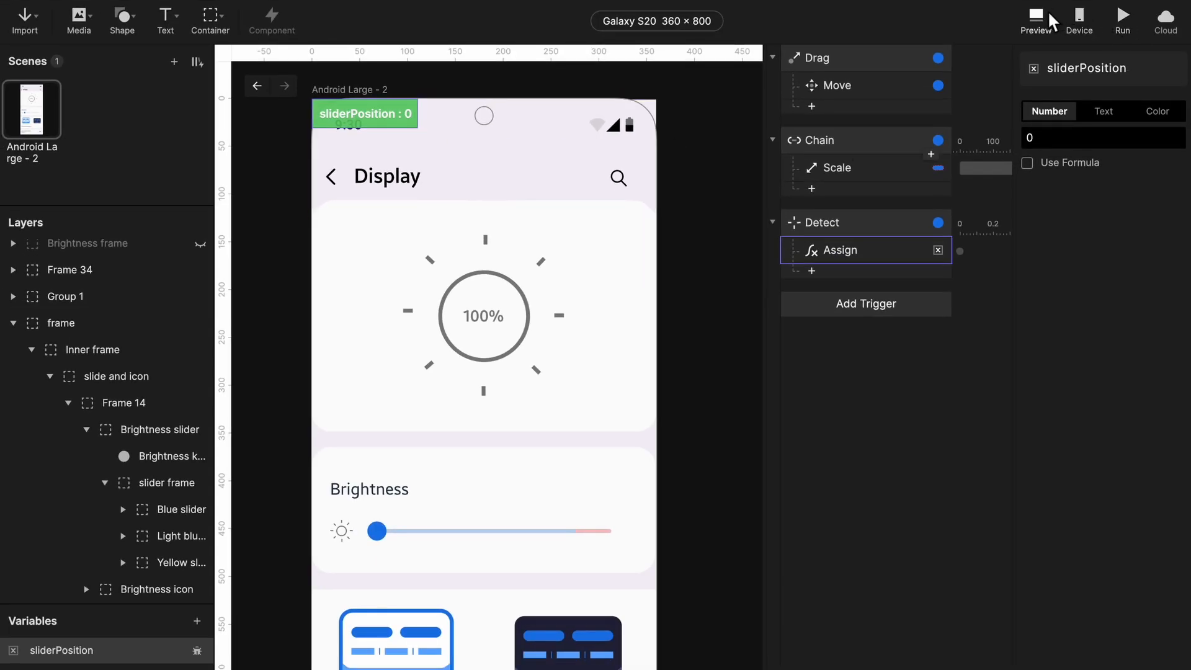
- Preview the prototype and slide the Brightness knob to the pink section to read sliderPosition there, closing the preview when done
click(1050, 19)
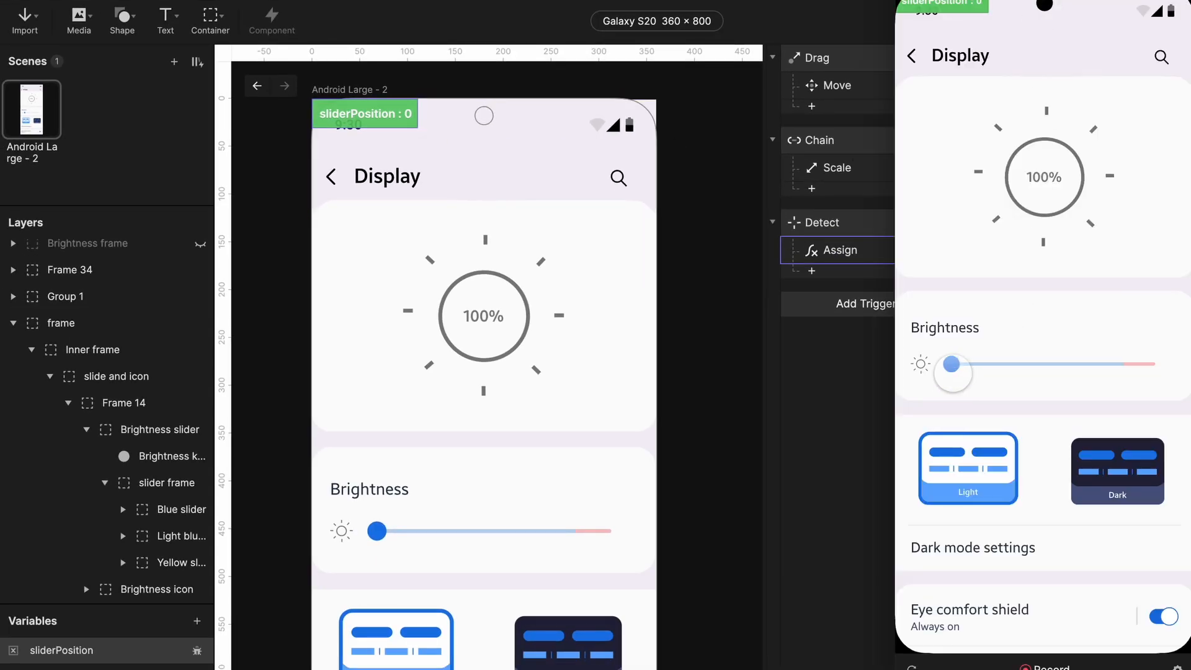
drag(951, 368, 1124, 390)
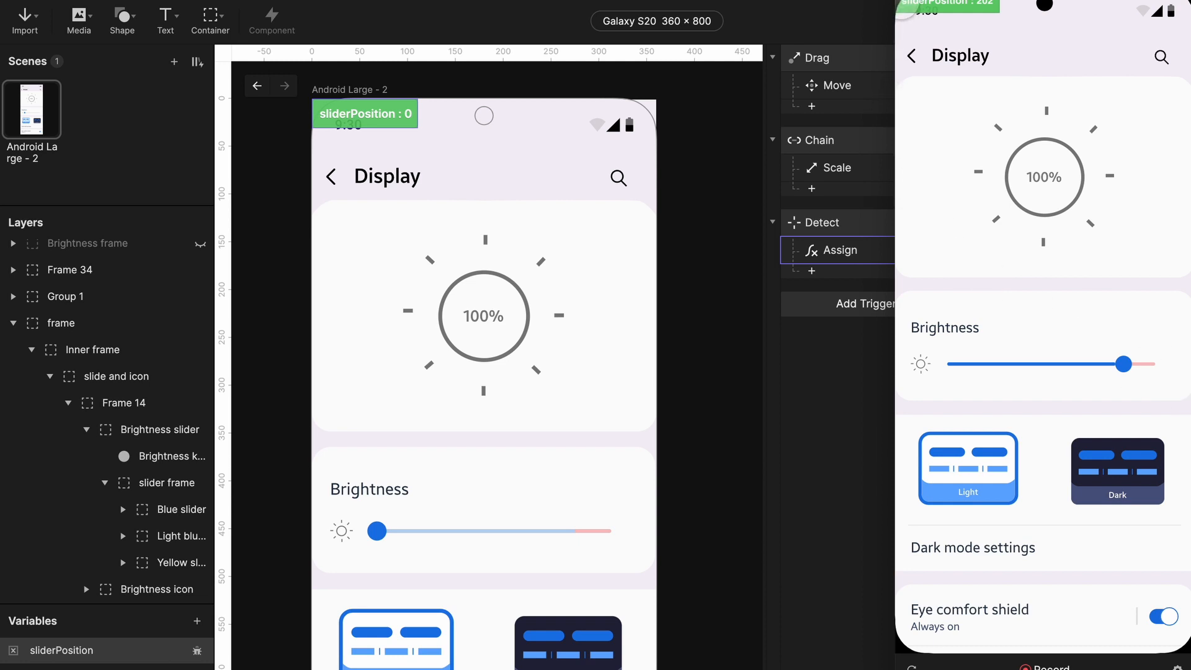
click(904, 2)
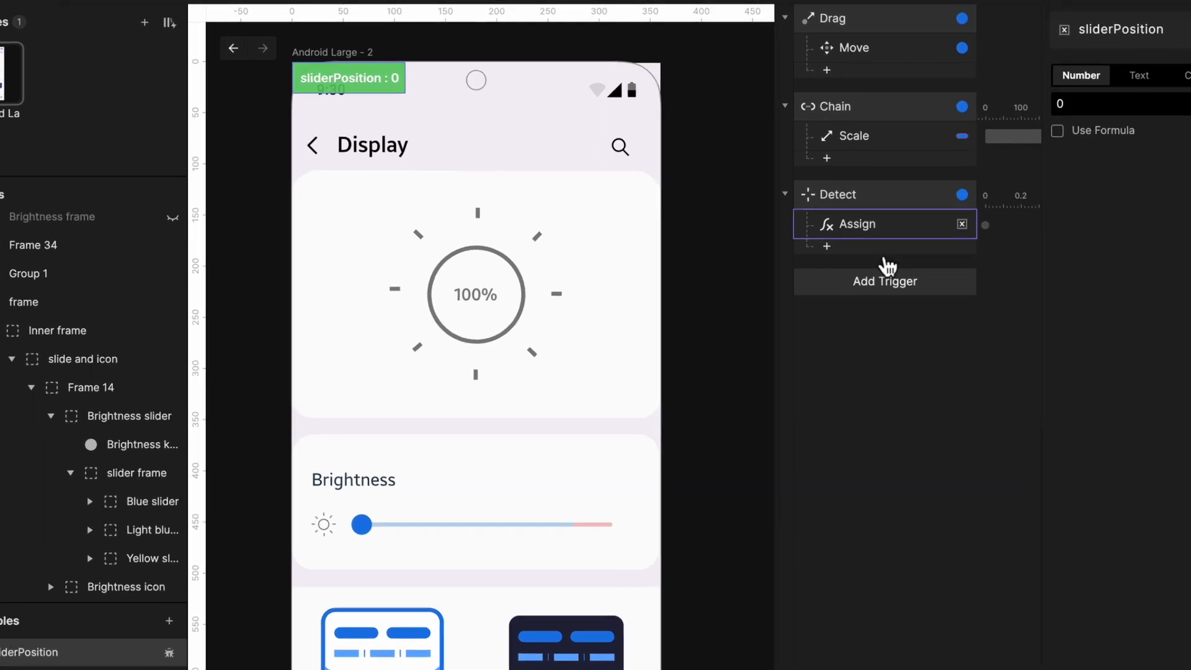
- Add a Condition to the Detect trigger and move the Brightness knob on the canvas to the start of the slider's pink section
click(873, 304)
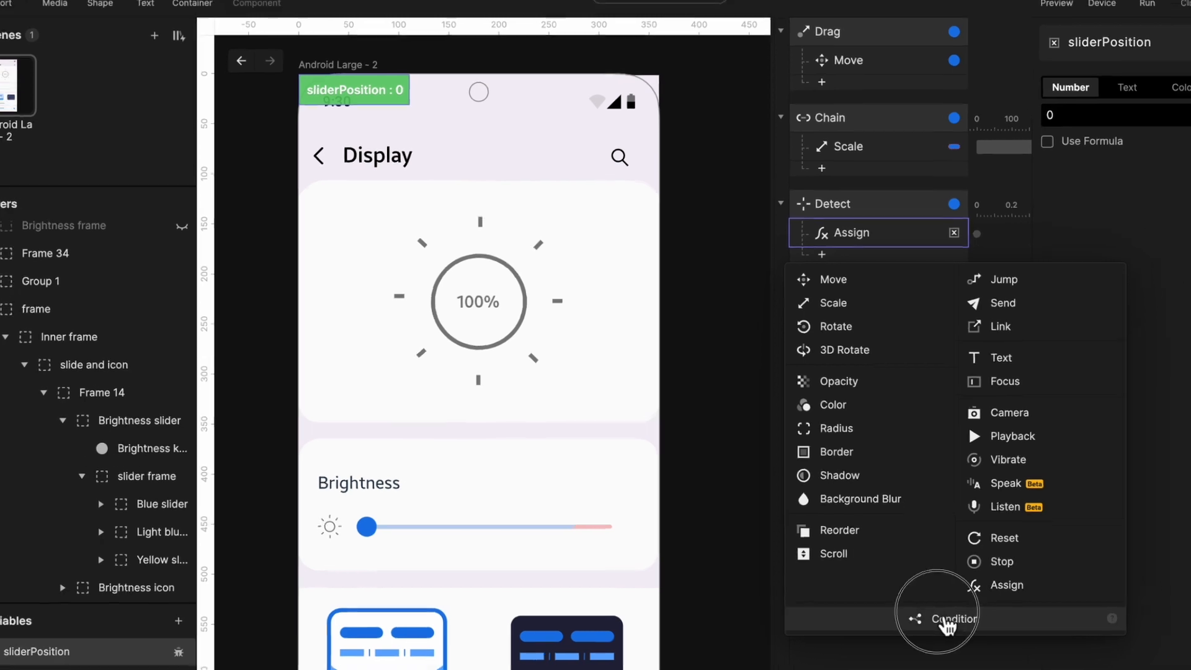
click(956, 621)
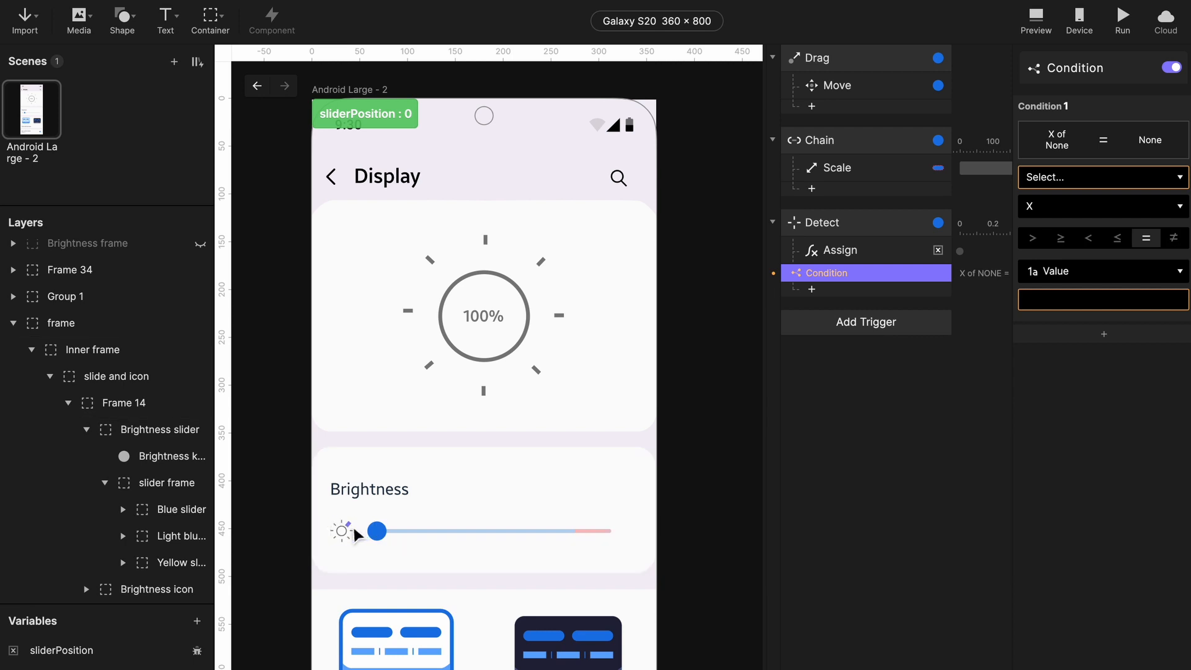
click(379, 534)
drag(383, 541, 575, 570)
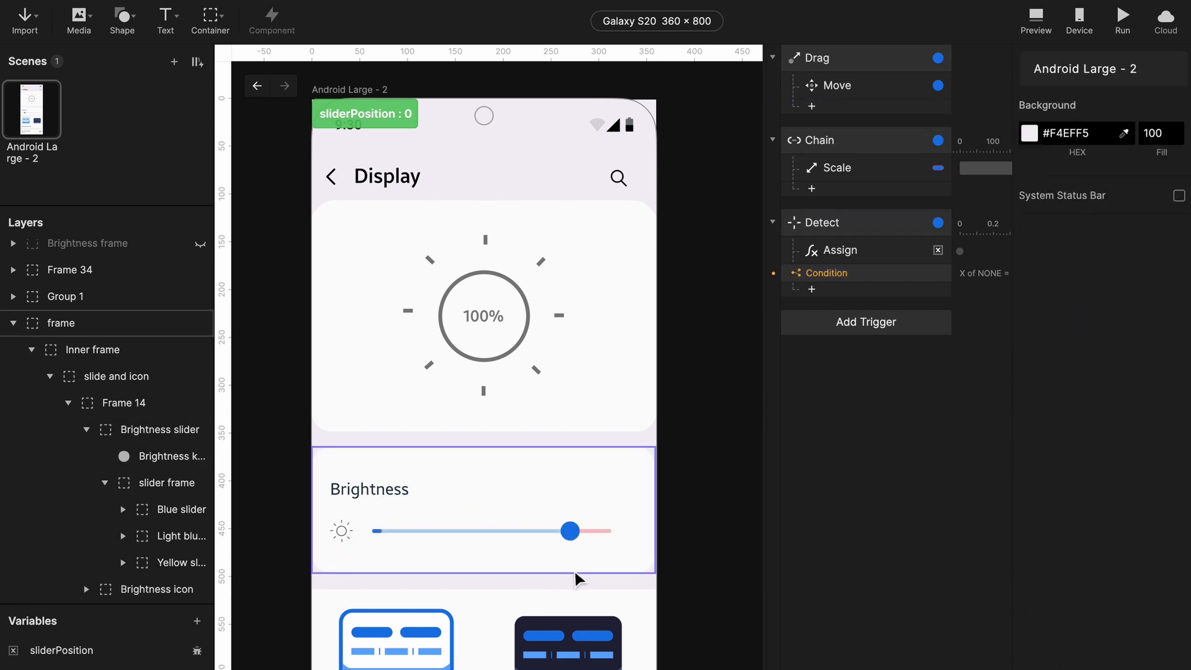
- Set the Detect trigger's Condition to require the Brightness knob's X to be greater than 197
click(575, 537)
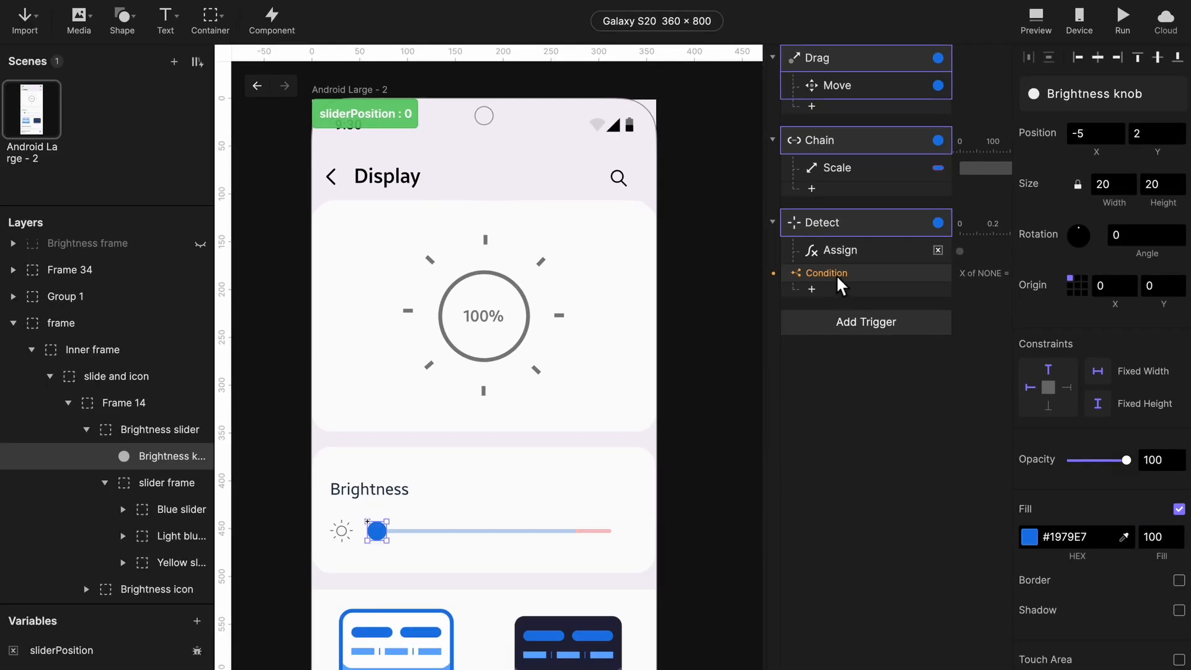
click(834, 275)
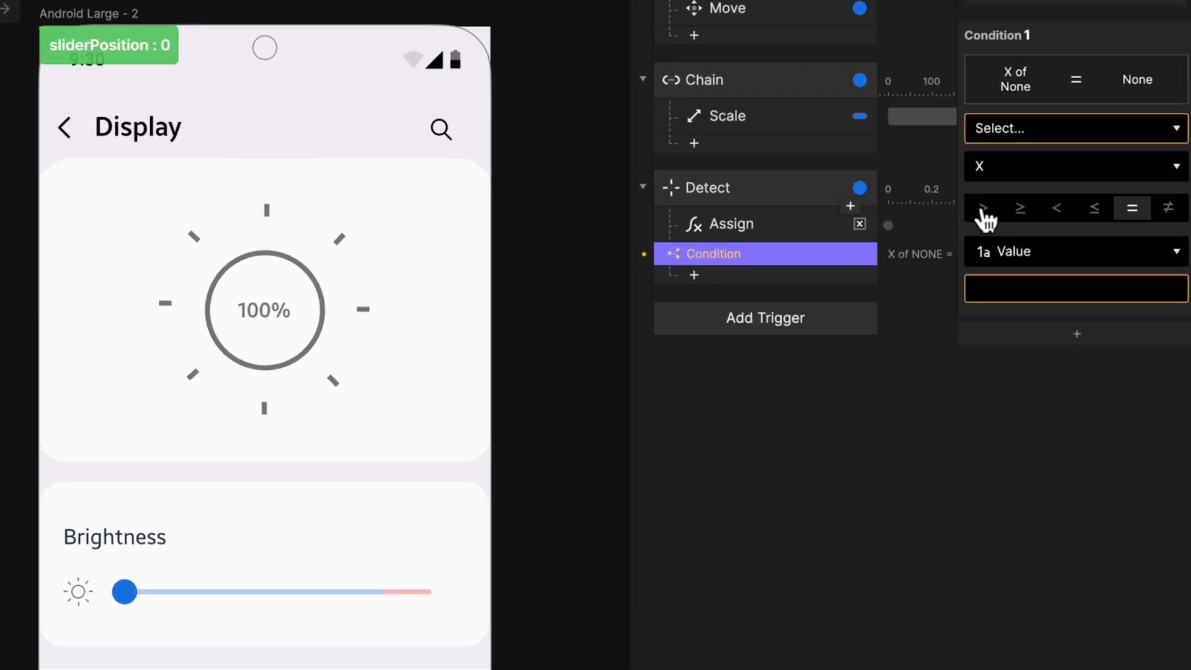
click(1033, 238)
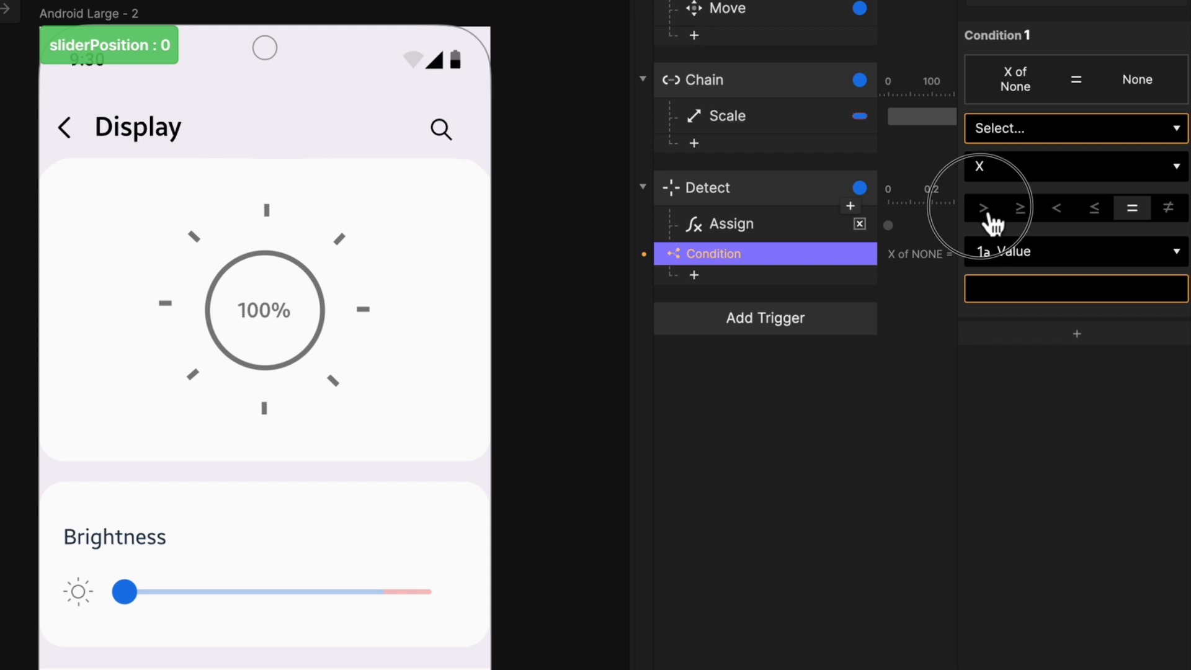
click(991, 284)
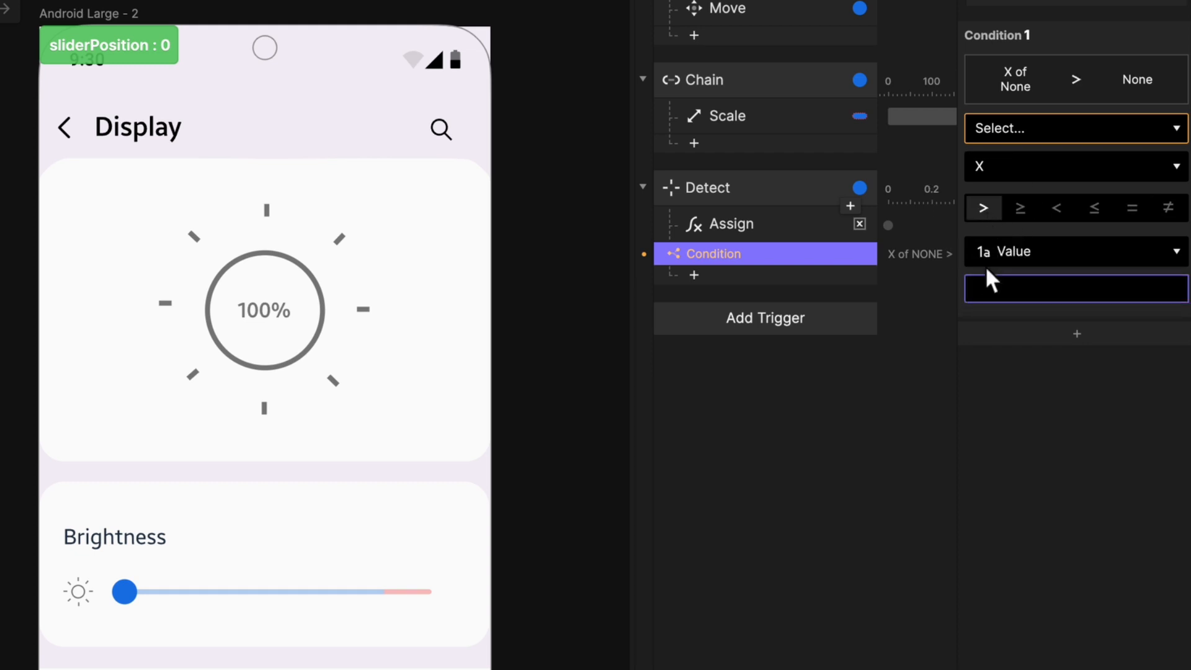
click(997, 126)
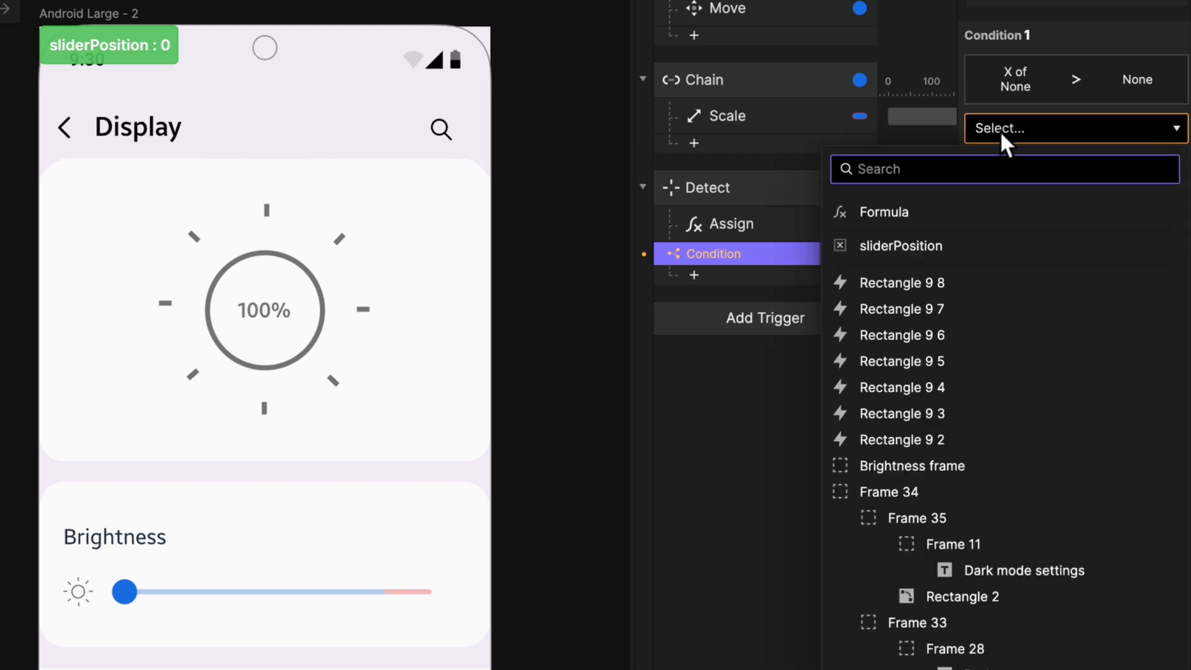
text(brightn)
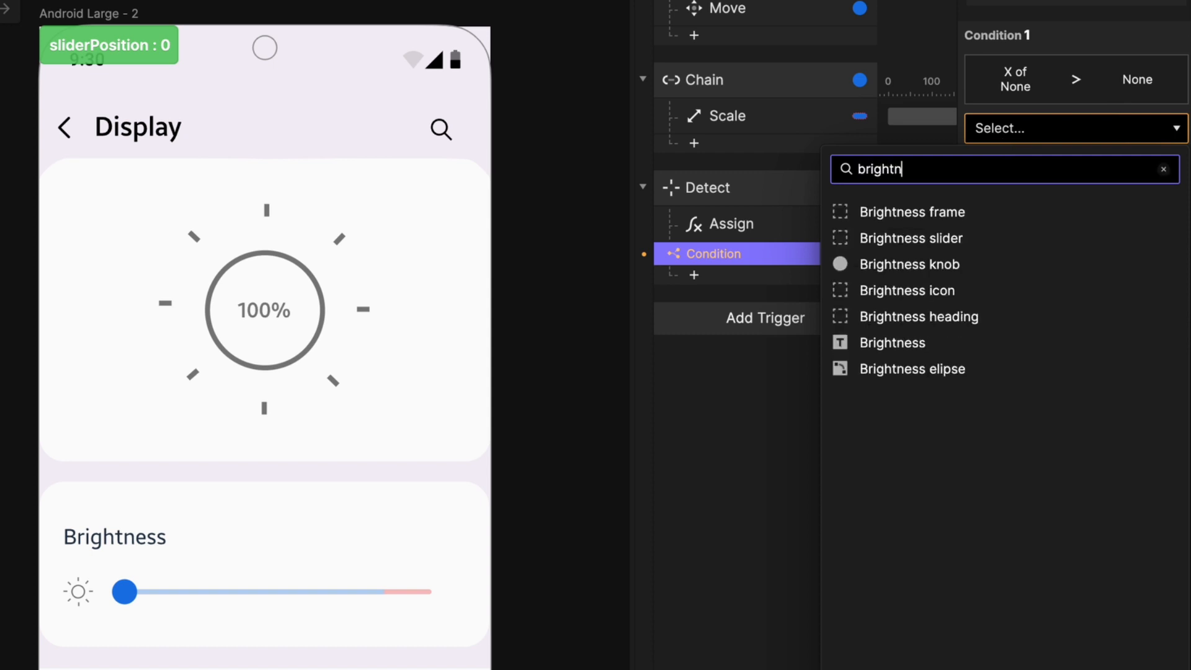
click(1005, 266)
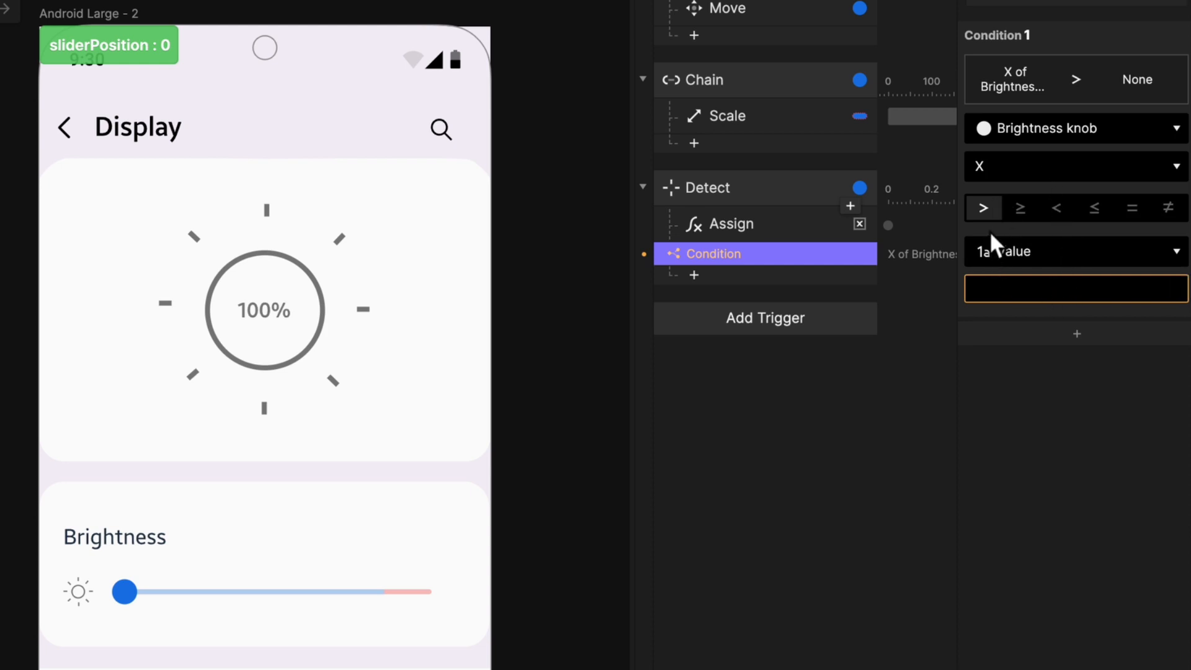
click(1015, 288)
text(-5)
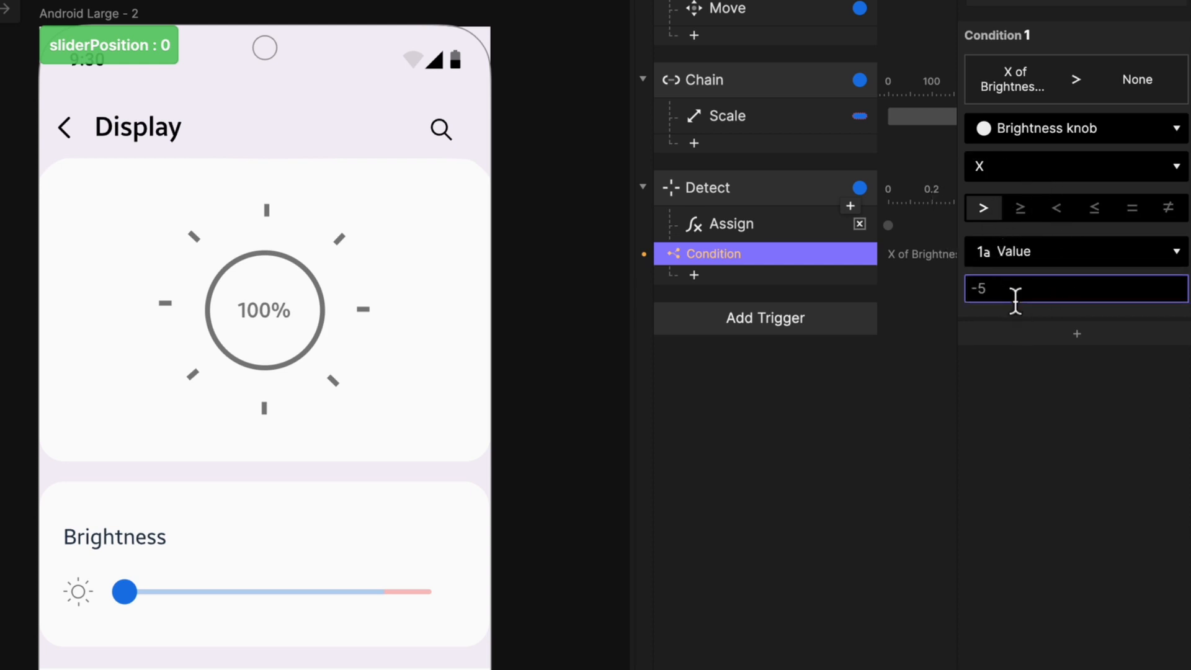
text(197)
key(Return)
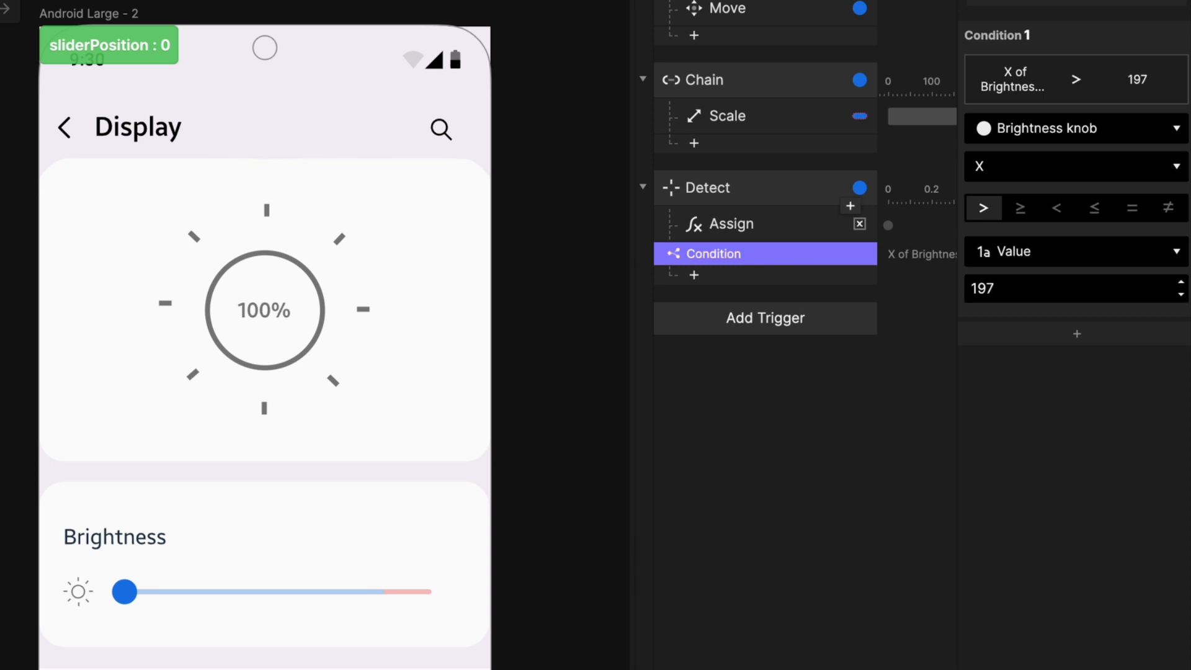
- Add a Color response under the Condition that fills the Brightness knob with #F14630
click(752, 283)
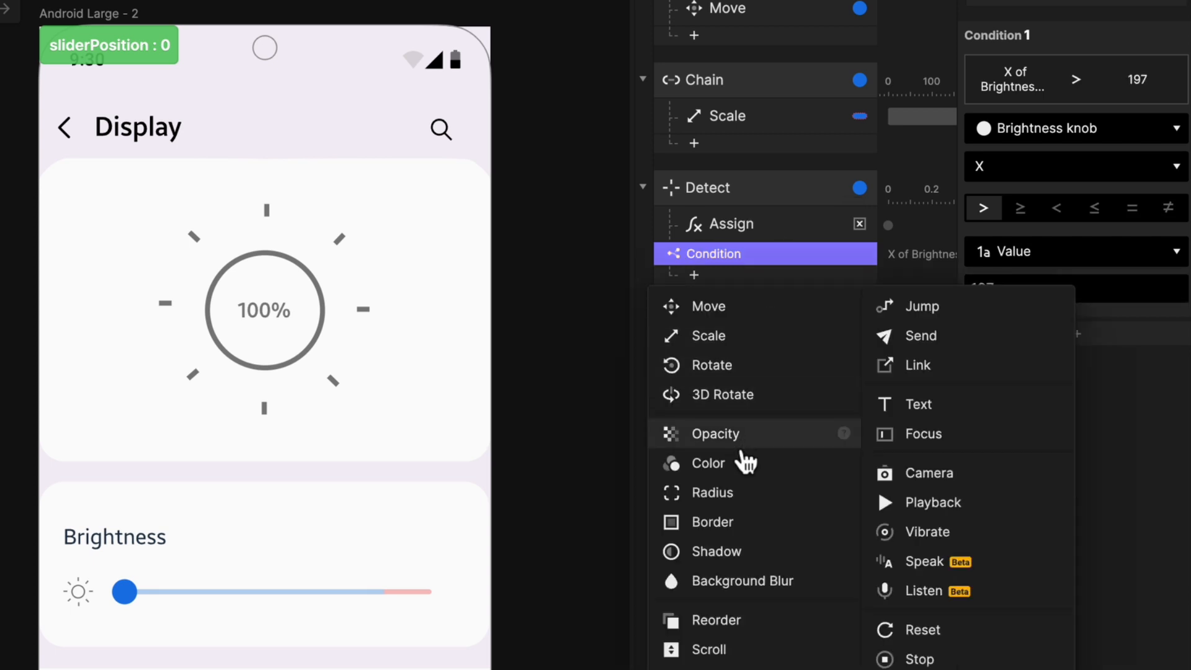
click(740, 472)
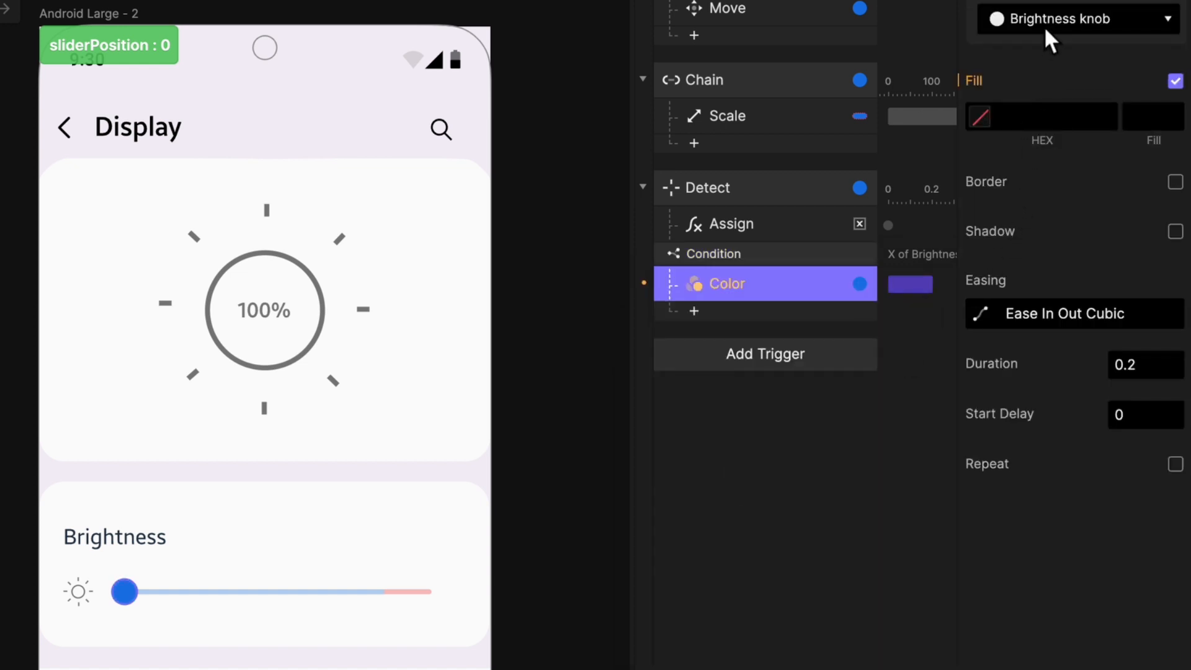
click(980, 118)
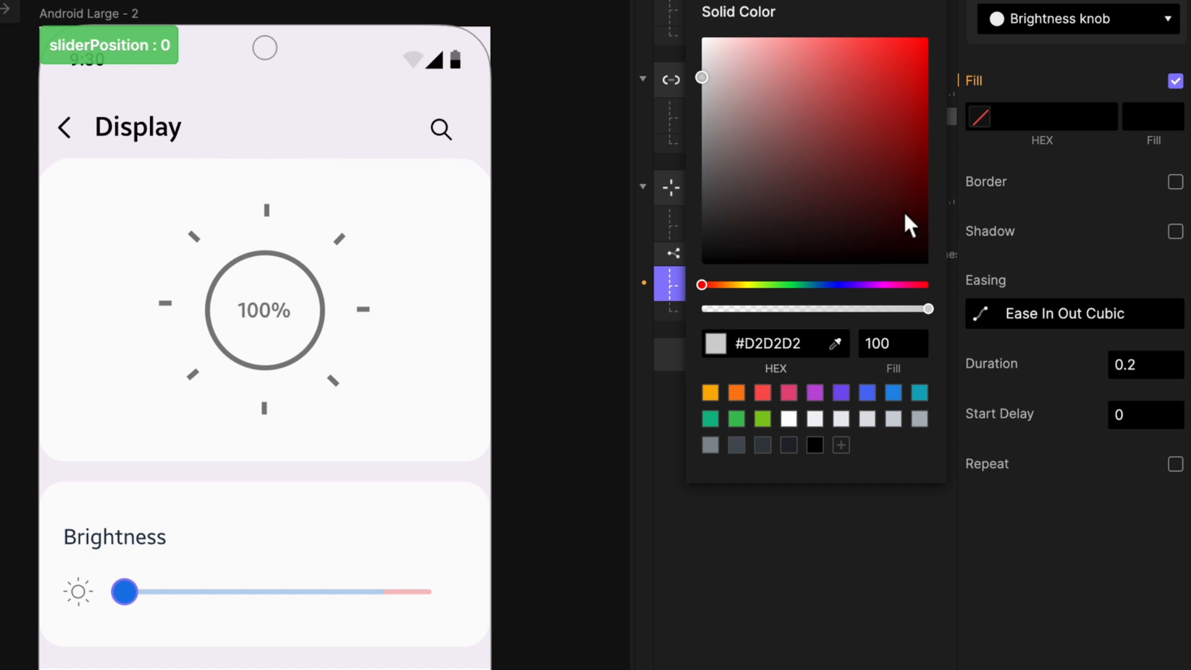
click(793, 343)
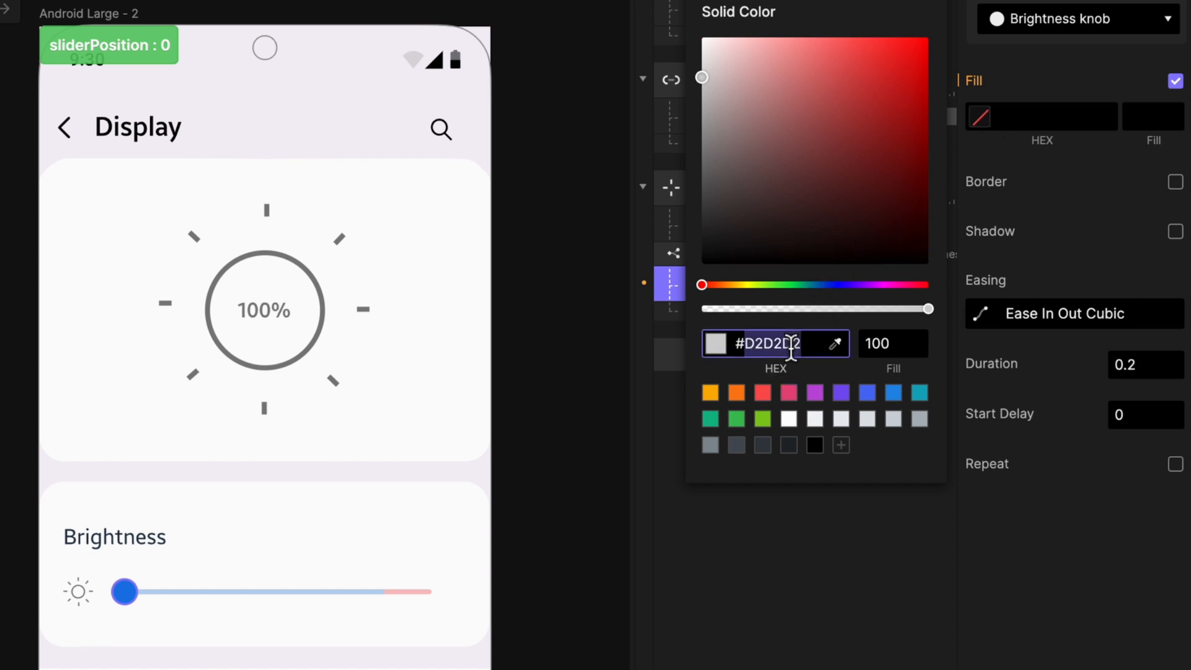
text(f)
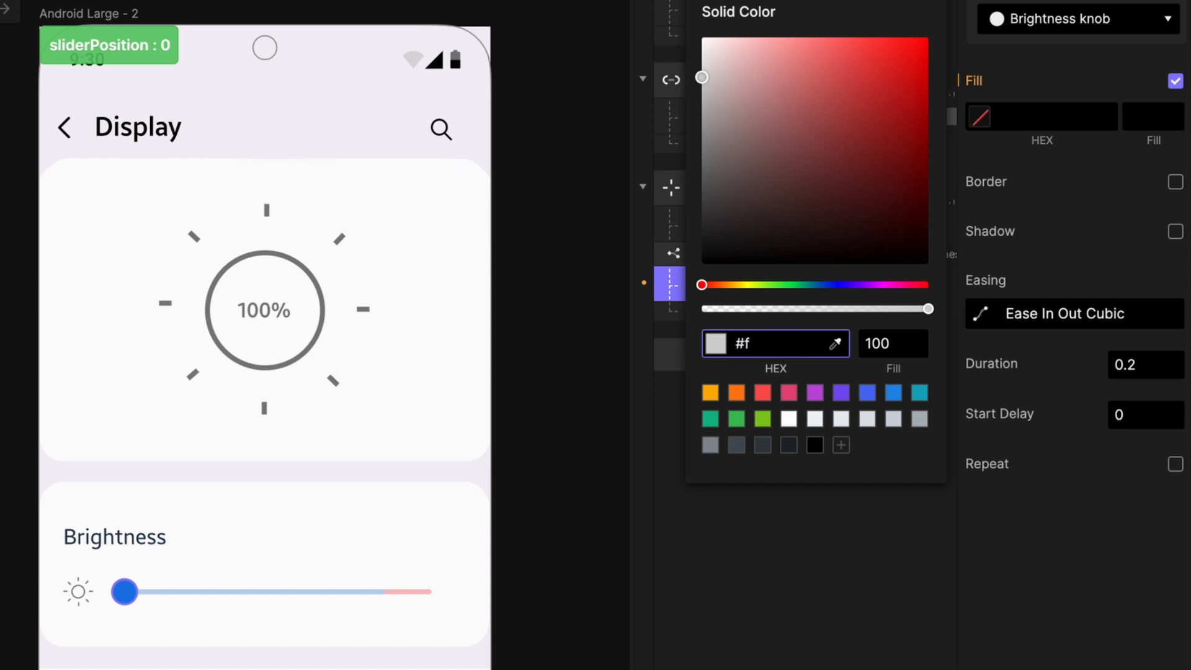
text(146)
text(30)
key(Return)
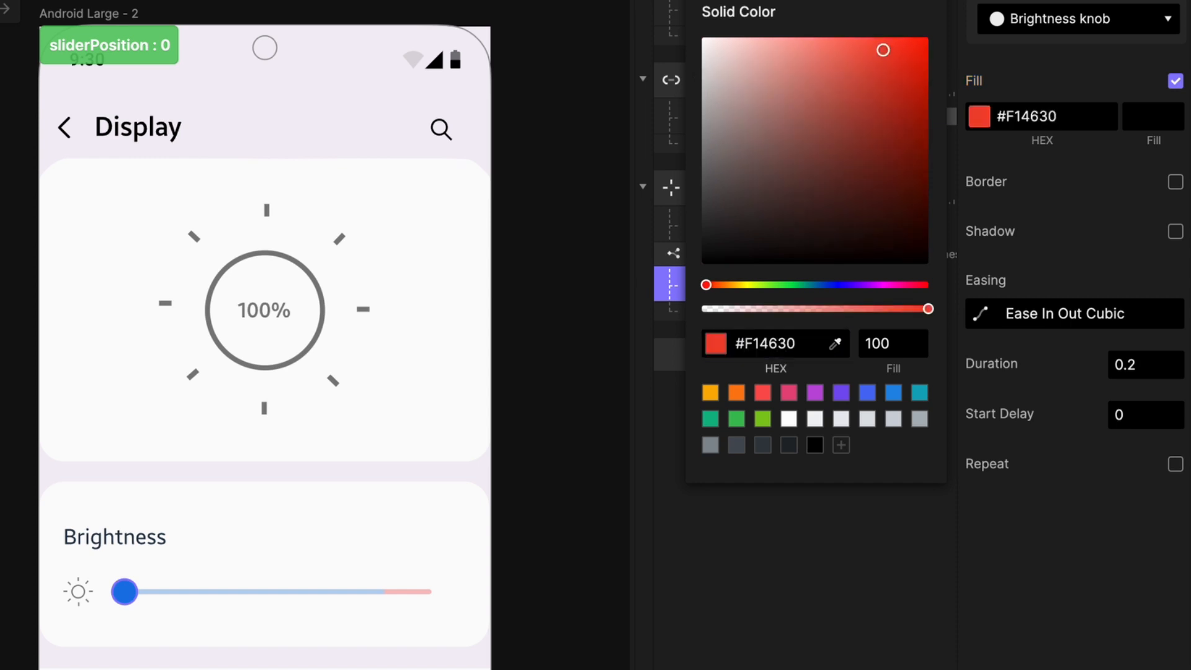
click(878, 500)
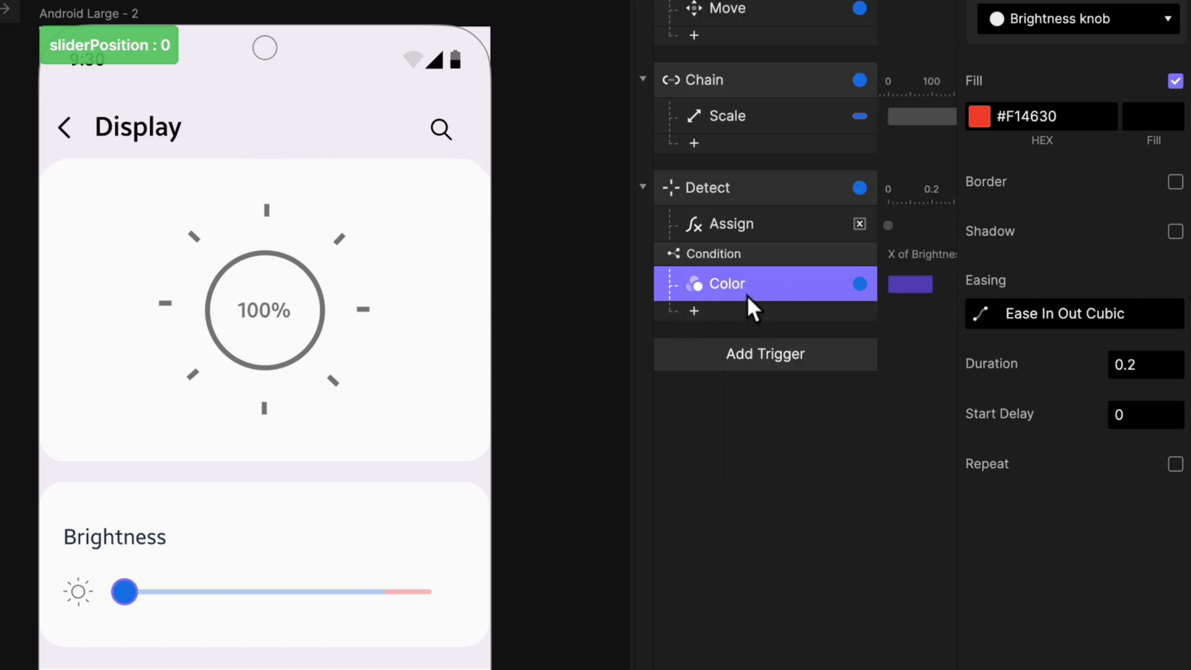
- Duplicate the Color response and retarget the copy to the Blue slider
key(ctrl+d)
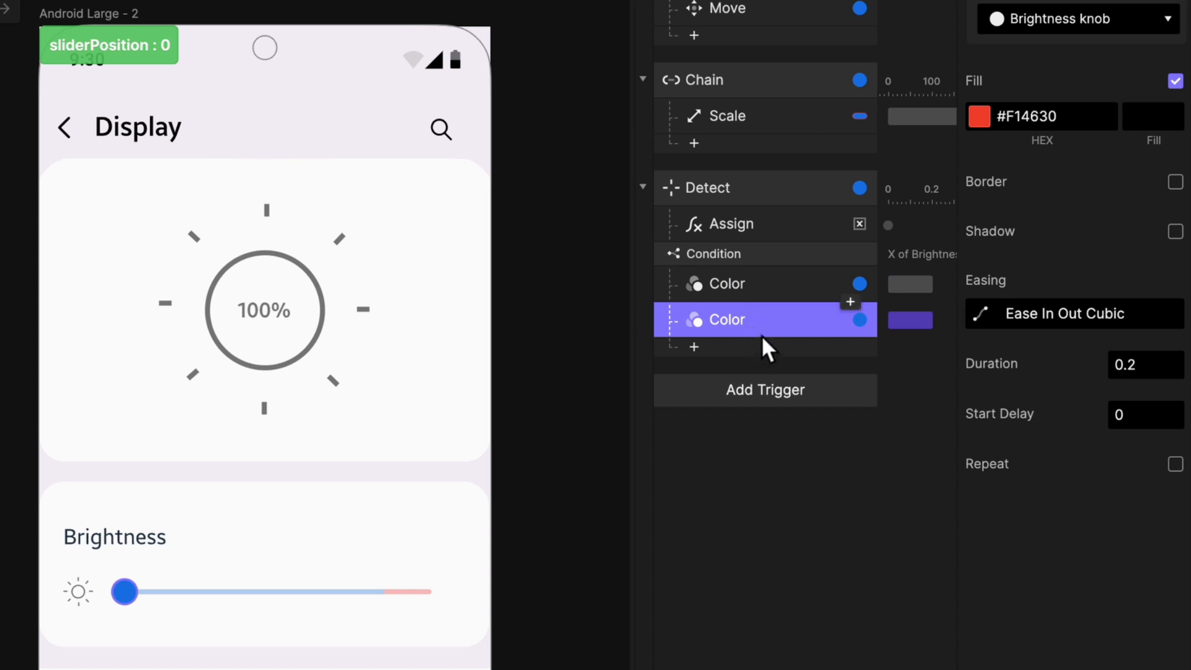
click(1032, 31)
text(b)
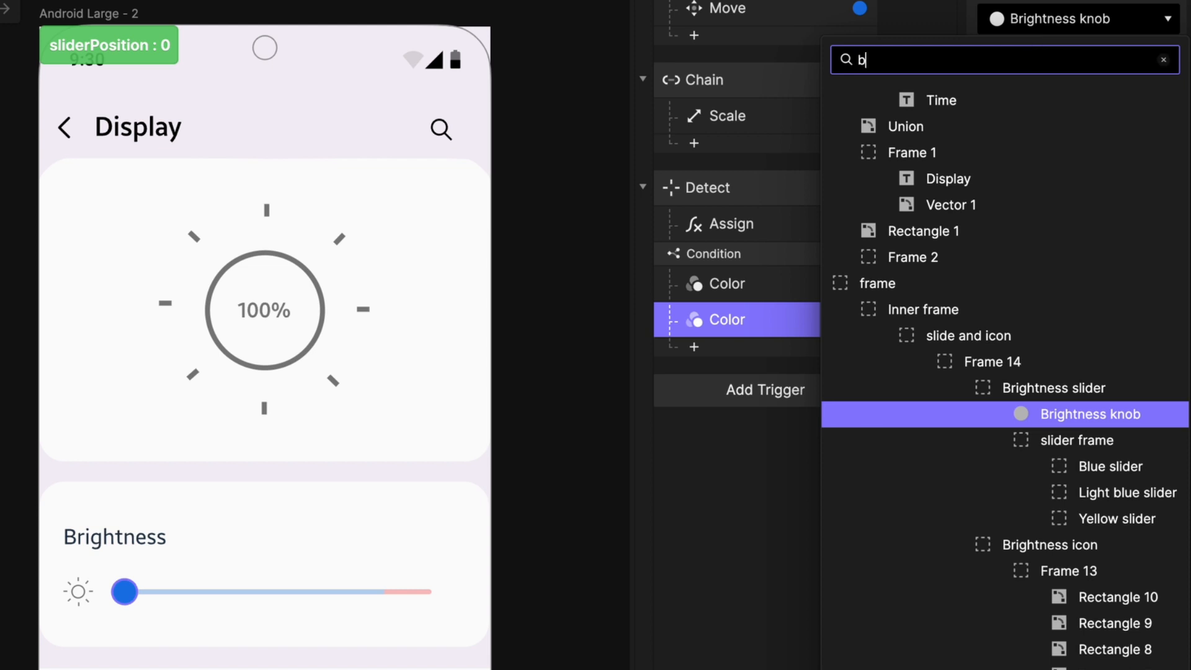
text(lue)
key(BackSpace)
text(d)
key(BackSpace)
text(e)
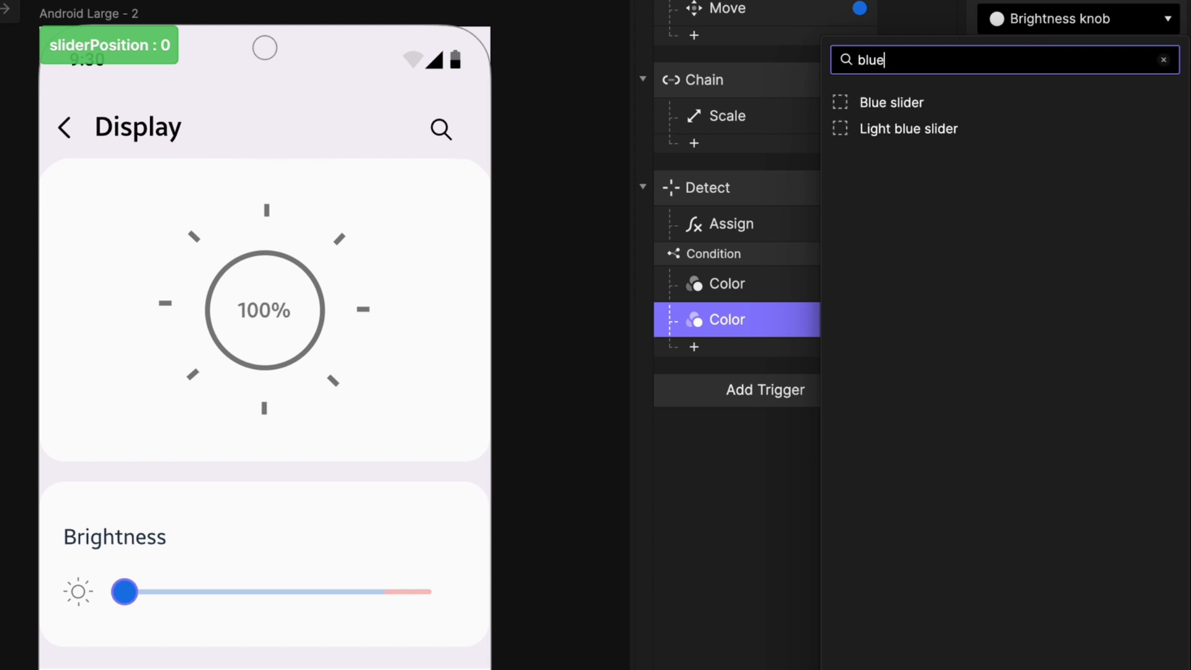
click(892, 103)
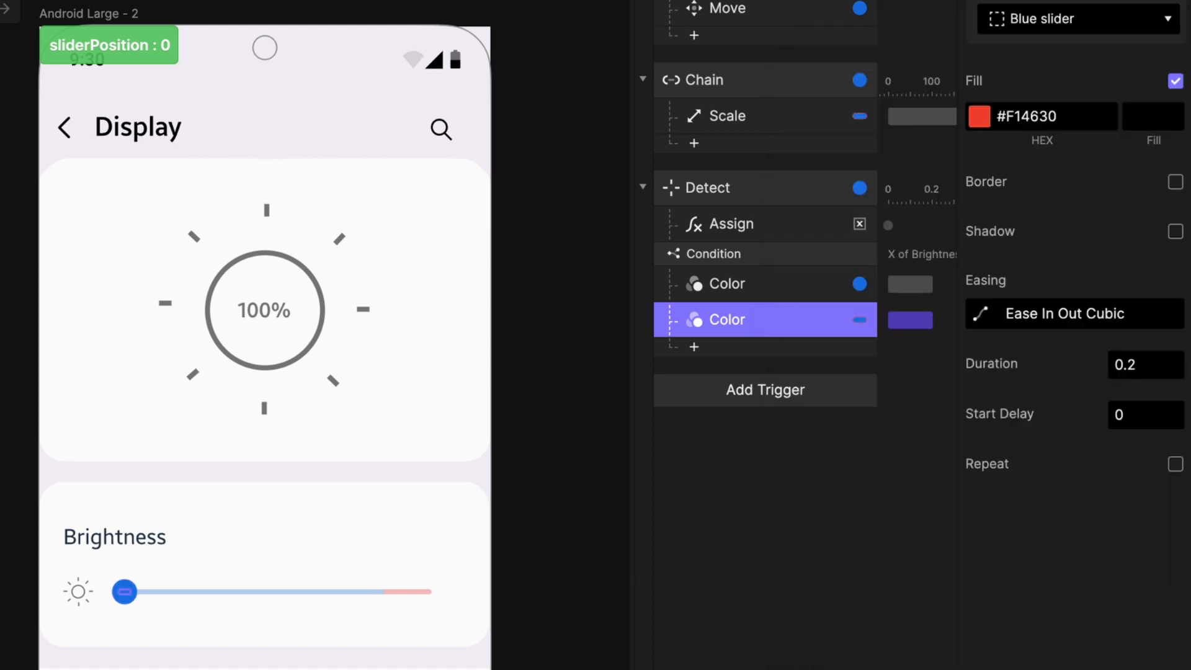
- Set the fill opacity to 100 in both the Blue slider and the Brightness knob Color responses
click(1151, 116)
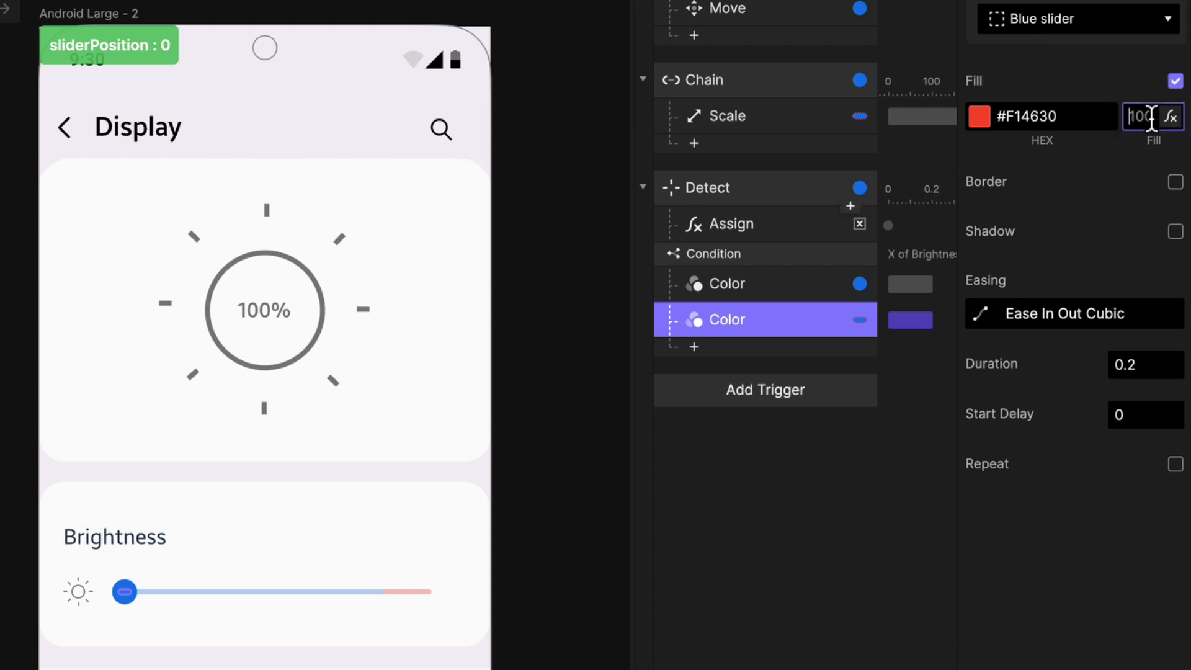
key(ctrl+a)
text(100)
key(Return)
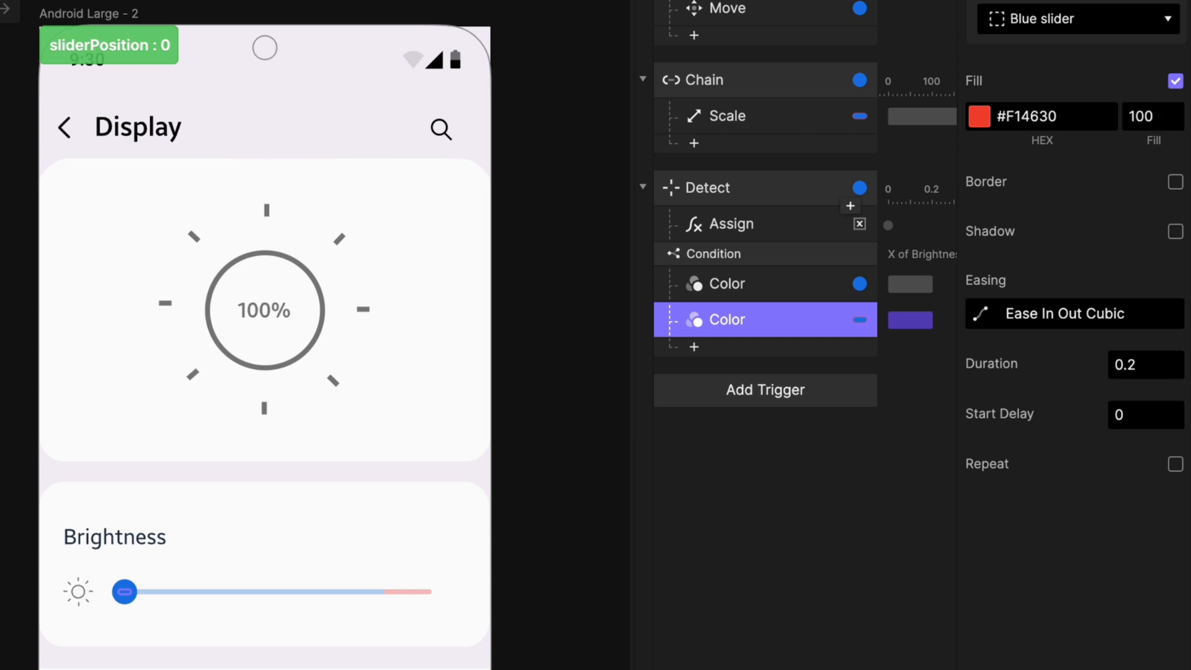
click(738, 285)
click(1154, 116)
key(ctrl+a)
text(1)
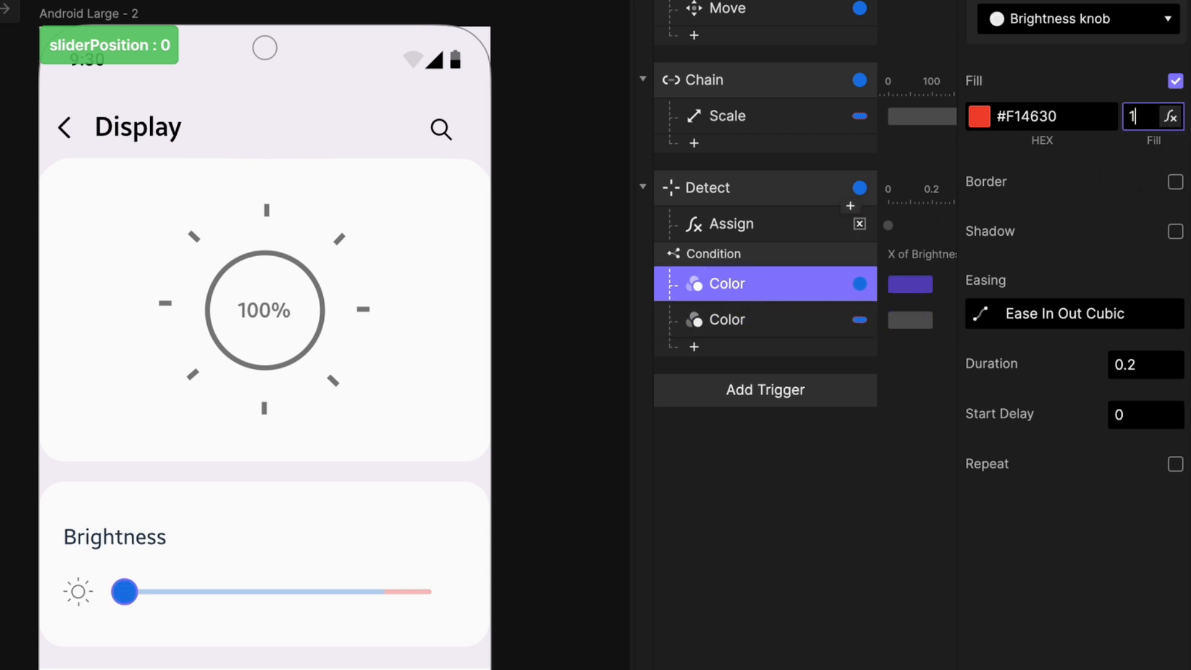
text(00)
key(Return)
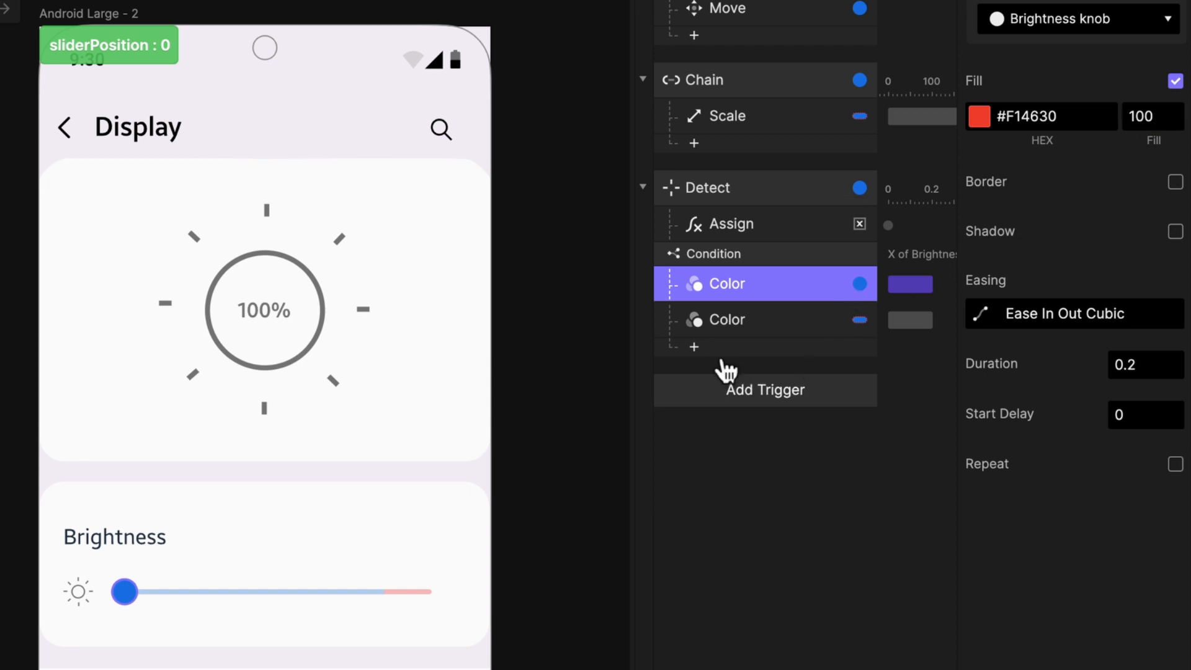
click(753, 328)
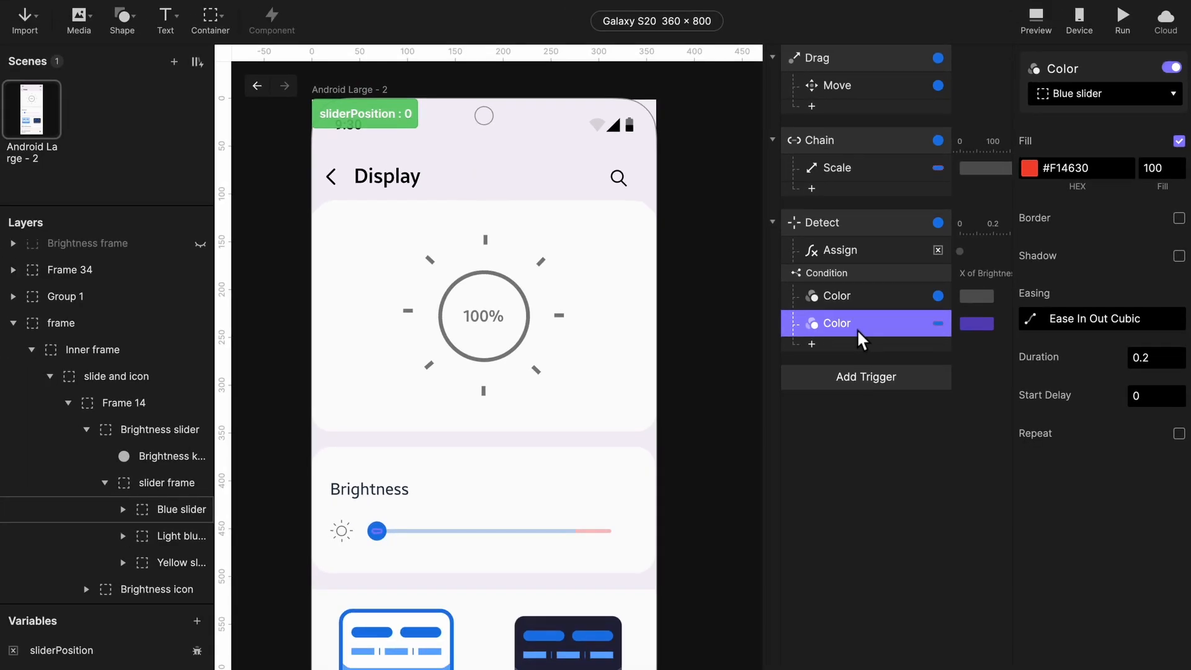
- Preview the prototype and slide the Brightness knob toward the pink section, restarting once, to check the colour change
click(1036, 22)
drag(949, 364, 1071, 374)
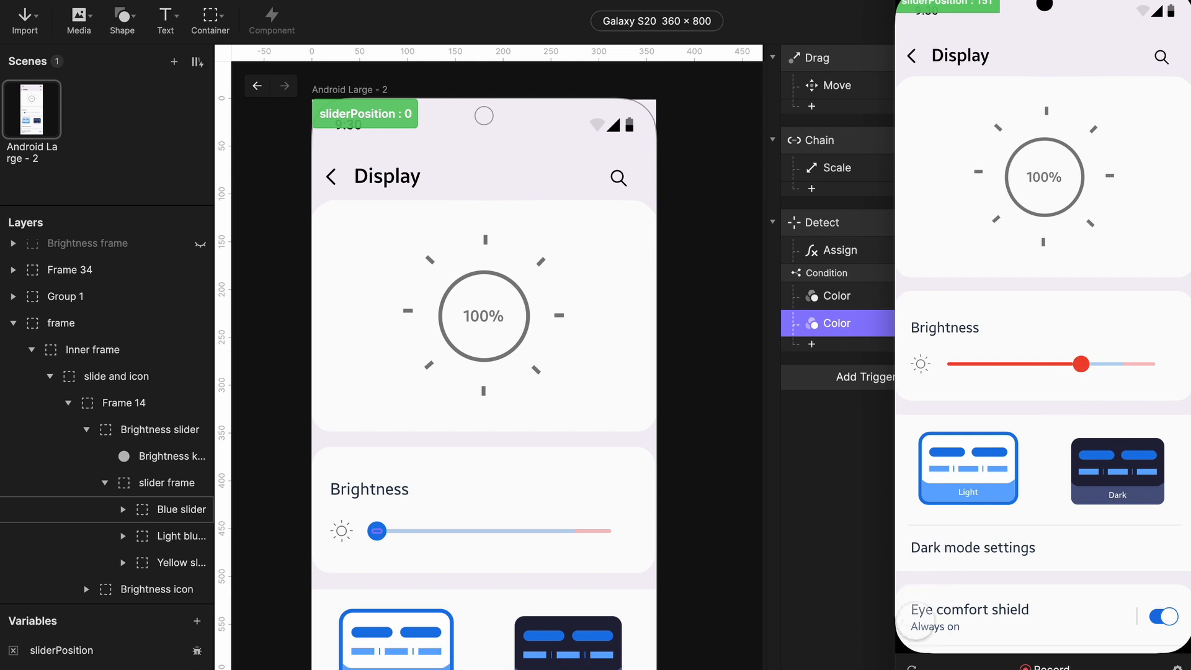
click(914, 668)
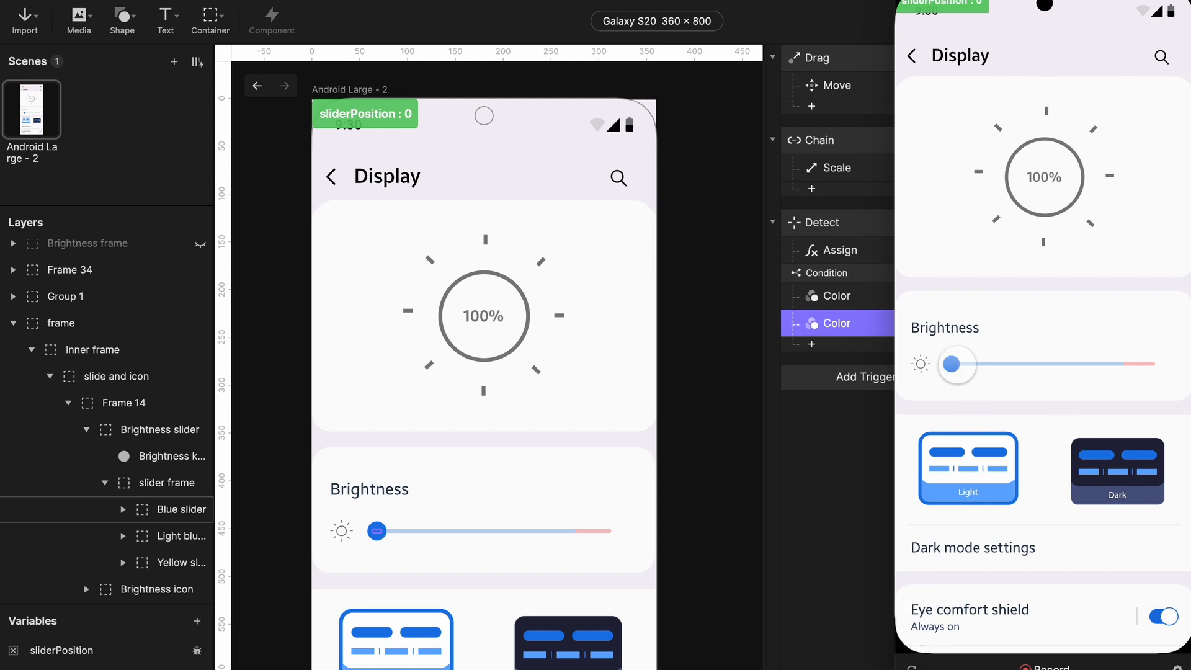
drag(957, 367, 1142, 385)
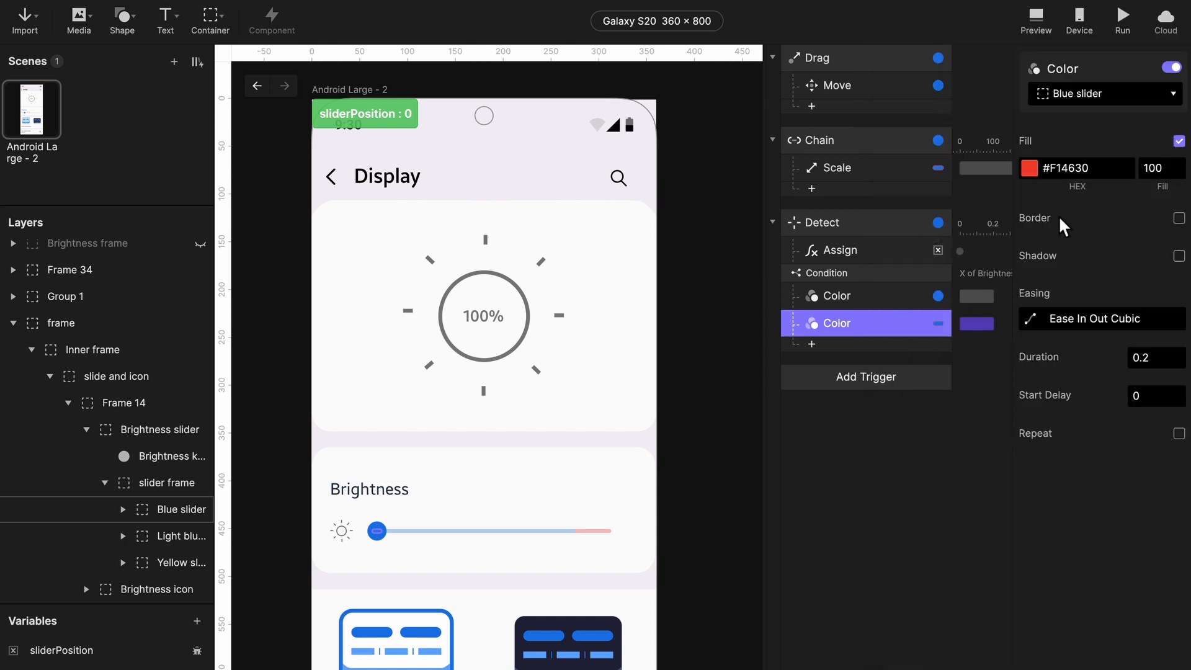
- Set the duration of both Color responses, for the Blue slider and the Brightness knob, to 0
click(1154, 358)
key(BackSpace)
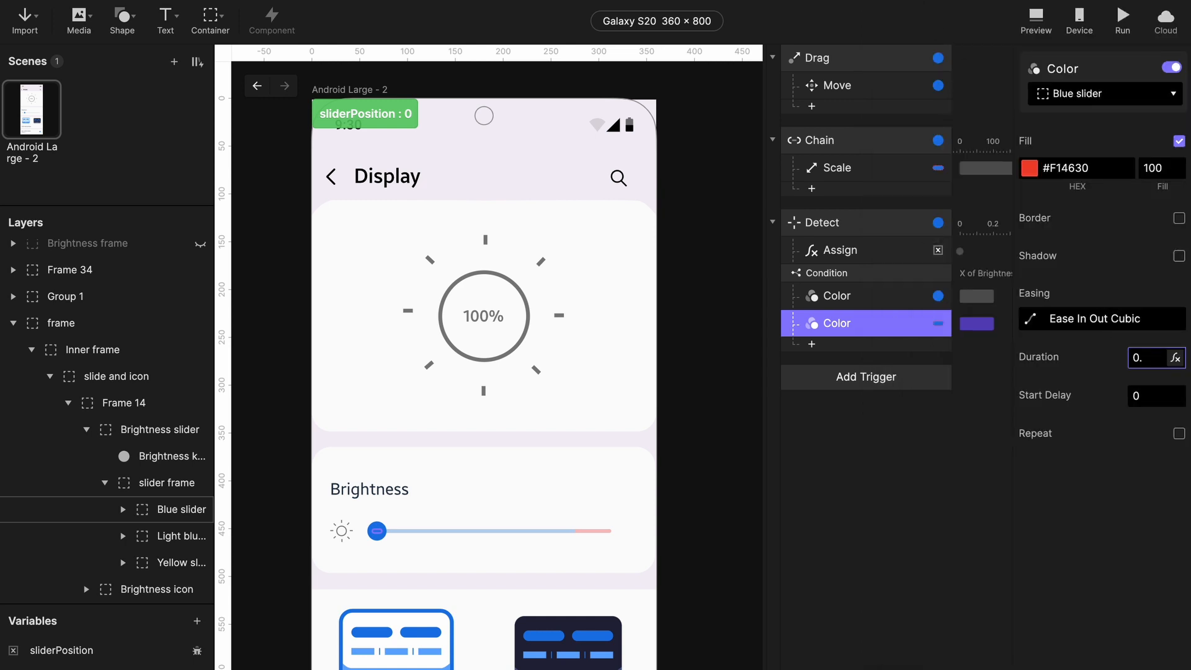
text(2)
click(894, 296)
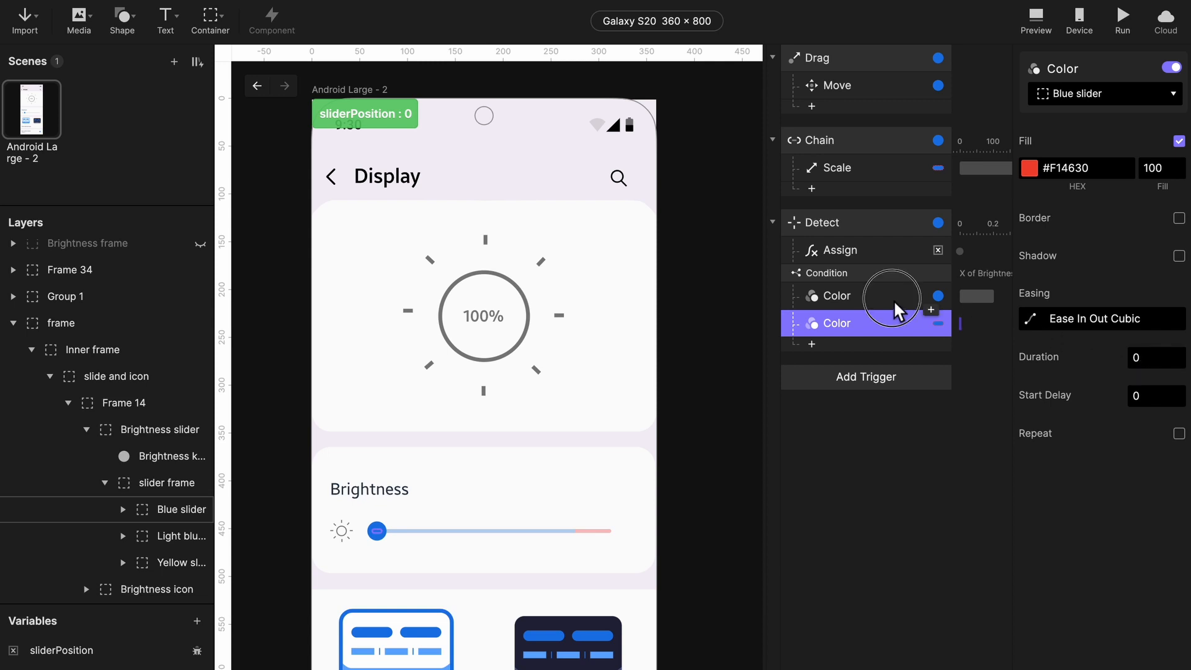
click(1154, 359)
key(BackSpace)
key(BackSpace)
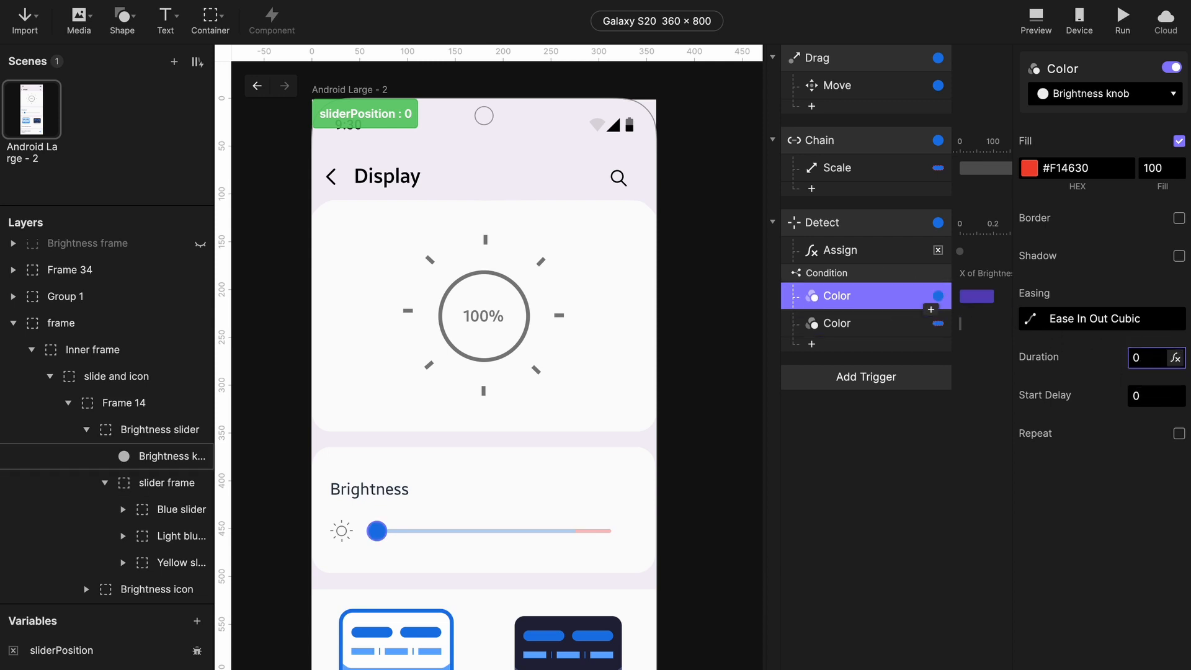
key(Return)
- Preview the prototype again and slide the Brightness knob to check when the knob and fill change colour
click(1036, 18)
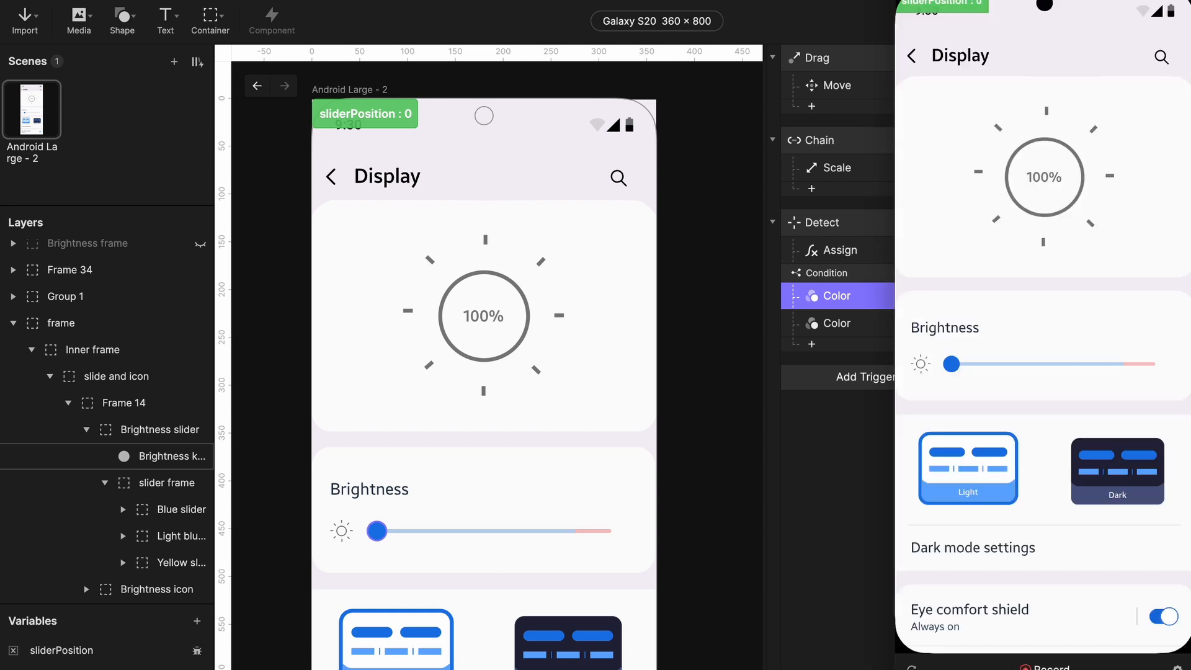
mouse_move(949, 365)
mouse_down()
mouse_move(1154, 394)
mouse_move(956, 370)
mouse_up()
click(911, 1)
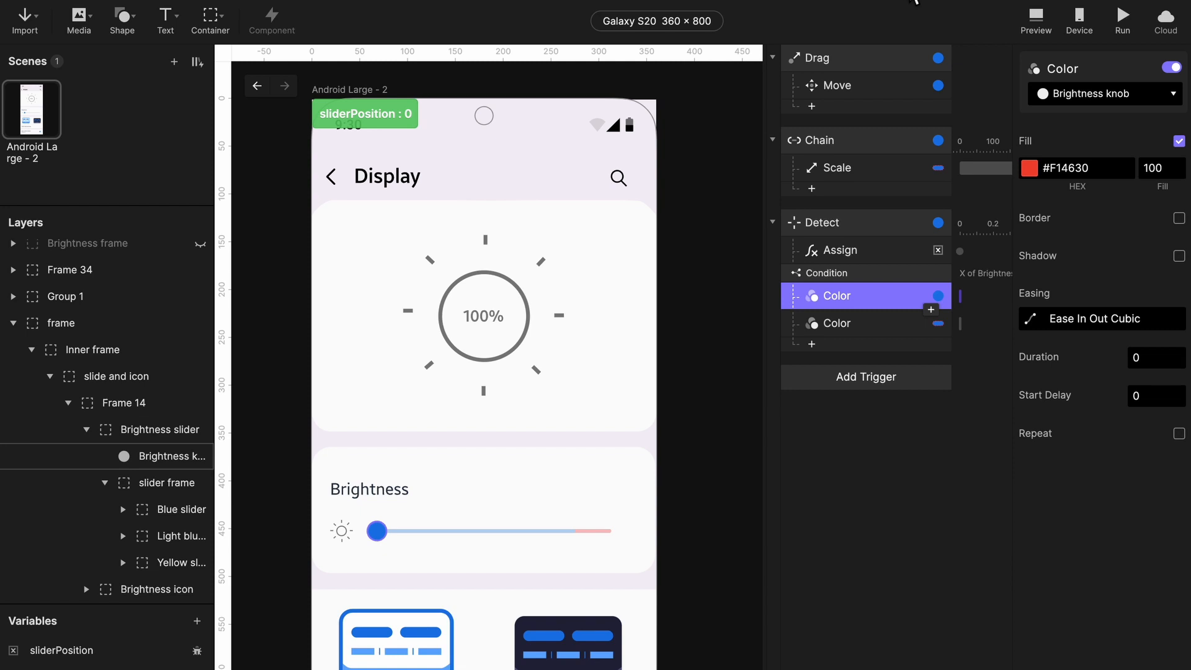
click(1034, 20)
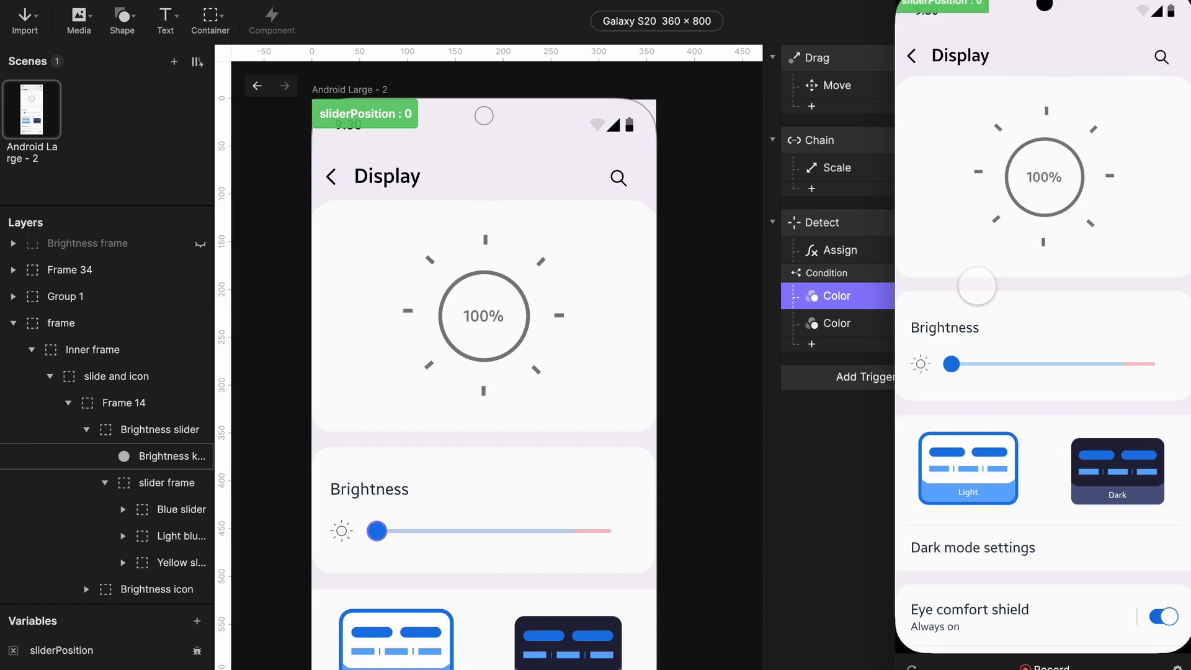
drag(937, 365, 1013, 382)
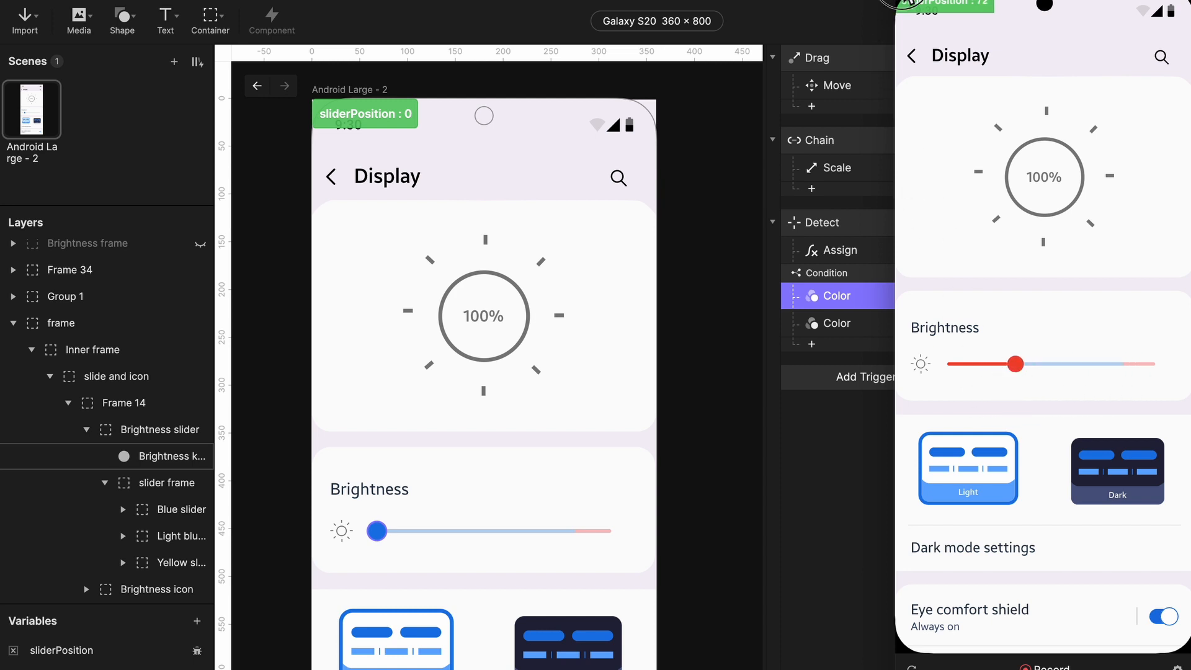
- Close the preview and duplicate the Detect trigger's condition together with its two Color responses
click(904, 0)
click(846, 273)
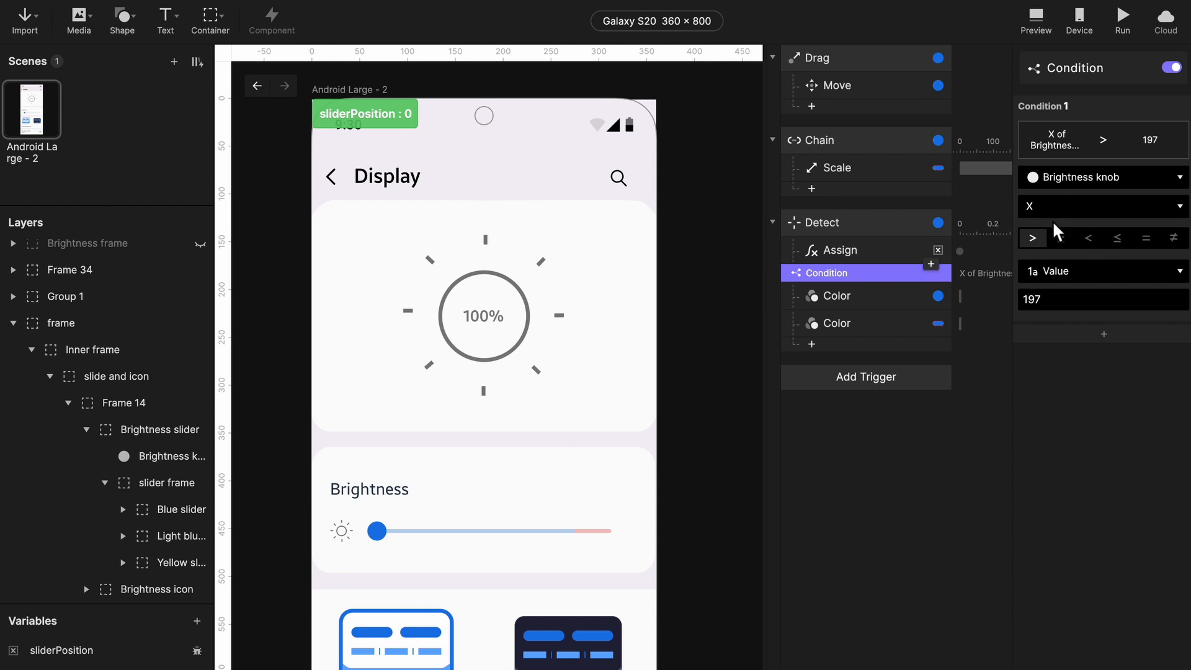
click(881, 297)
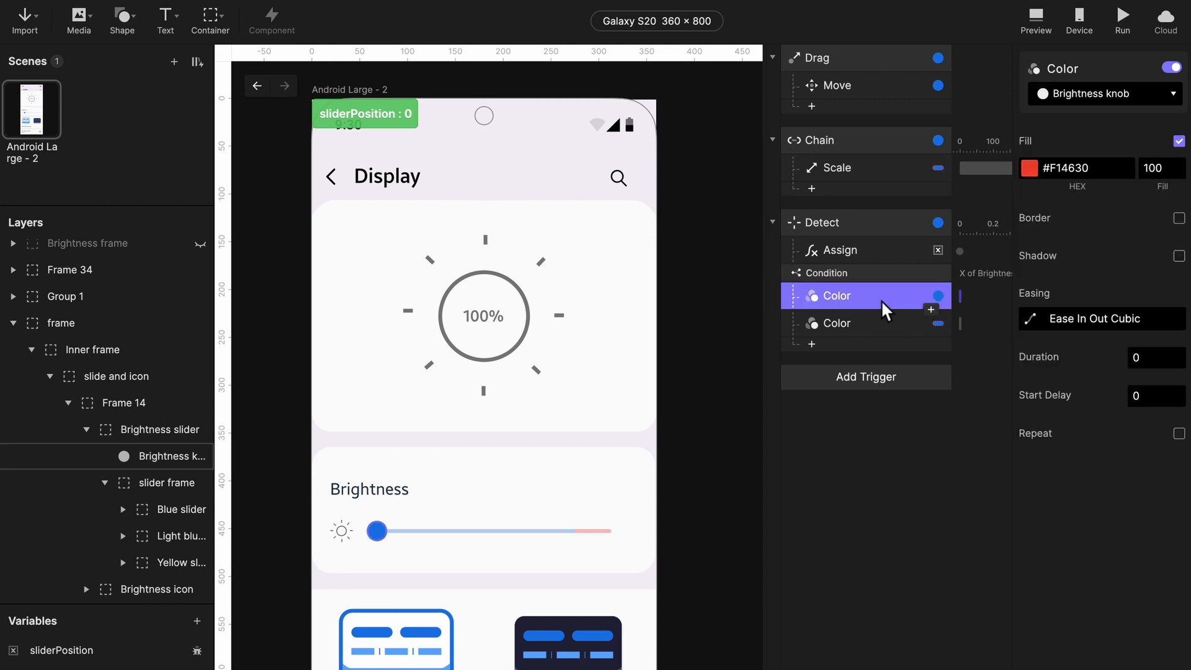
click(877, 322)
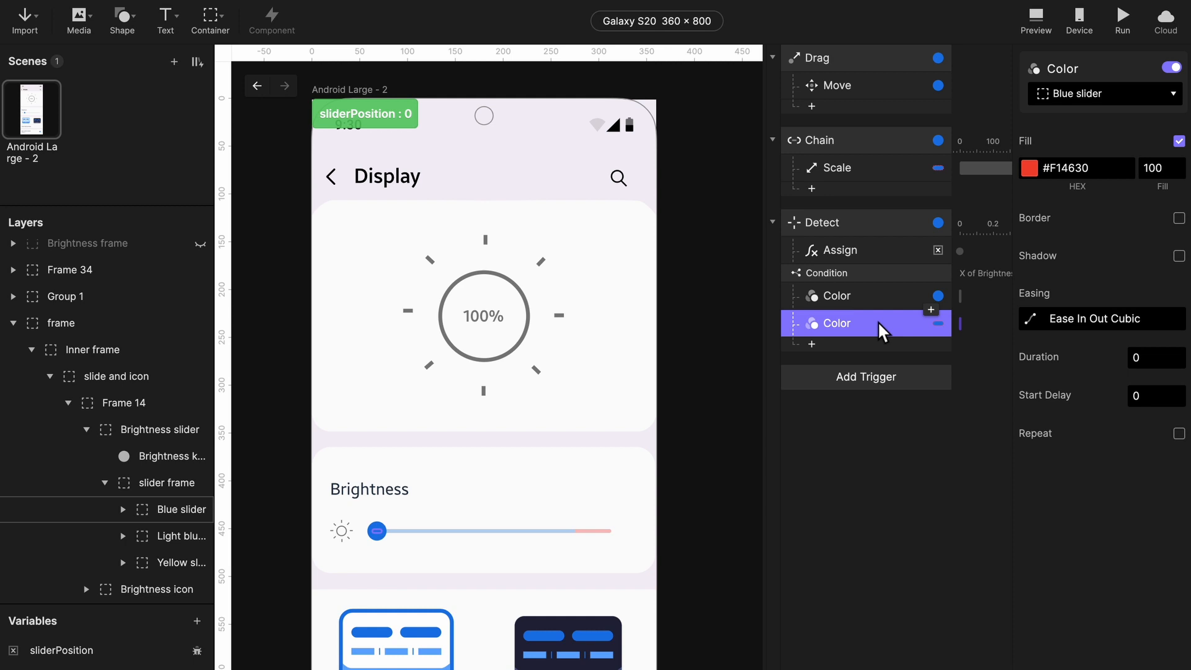
click(862, 278)
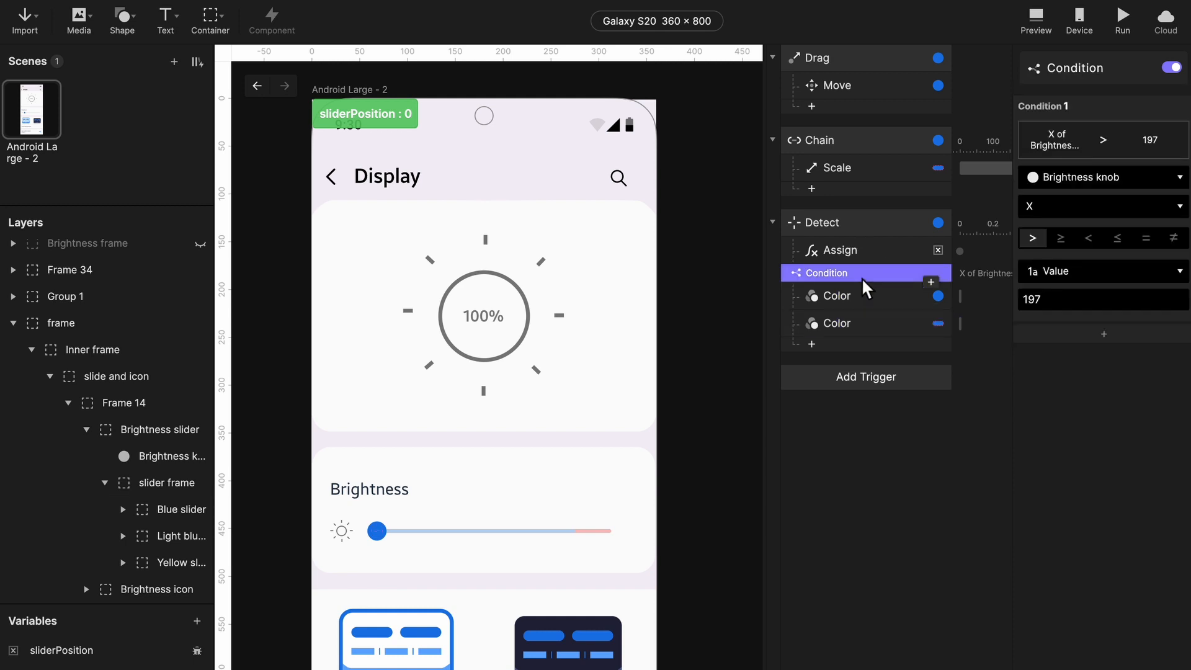
key(ctrl+d)
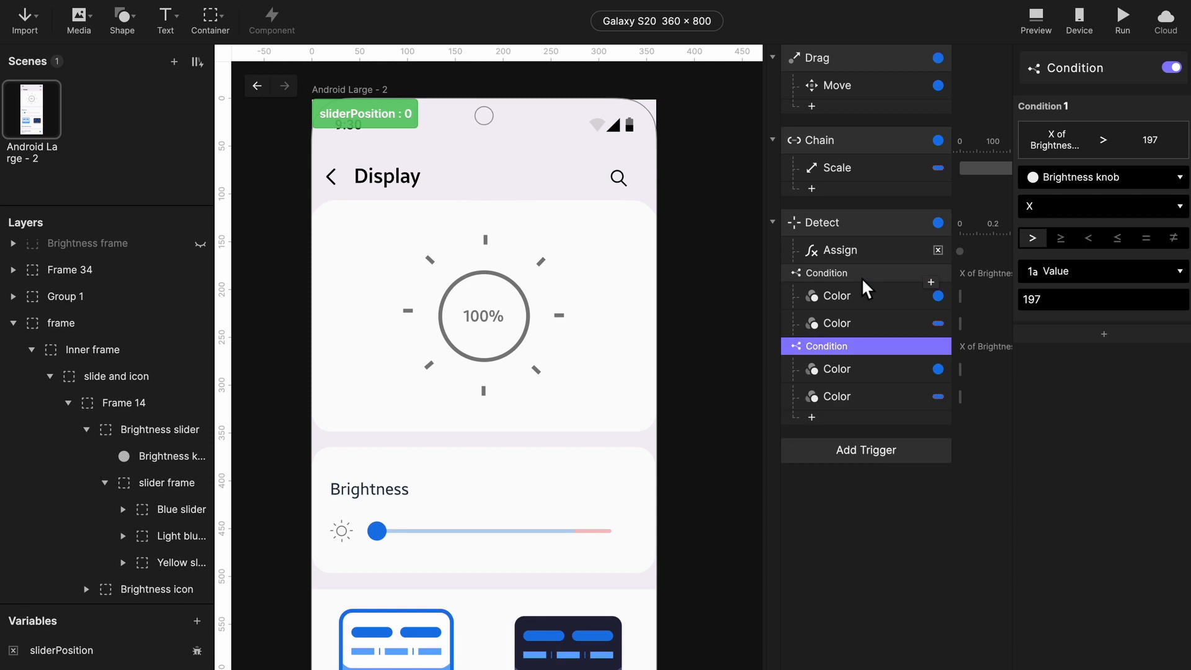
- Change the duplicated condition's comparison so it applies when the Brightness knob's X is less than 197
click(877, 372)
click(872, 345)
click(1094, 246)
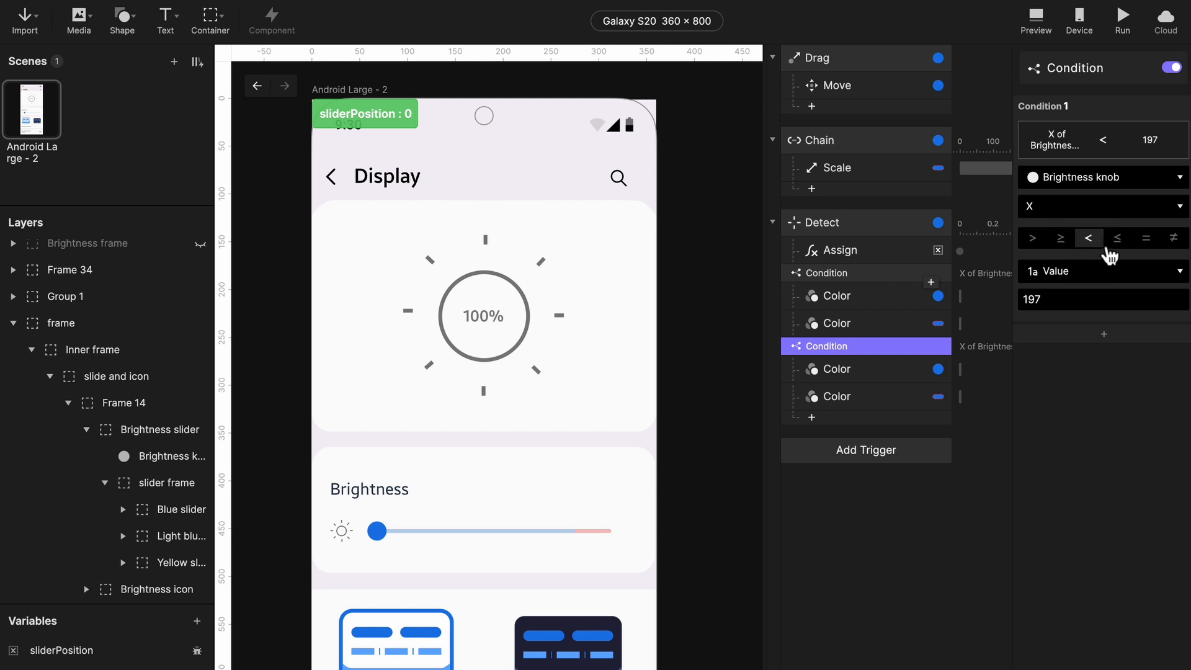
- Set the Brightness knob's Color response in the duplicated condition to blue #1979E7, sampled from the knob on the canvas
click(888, 368)
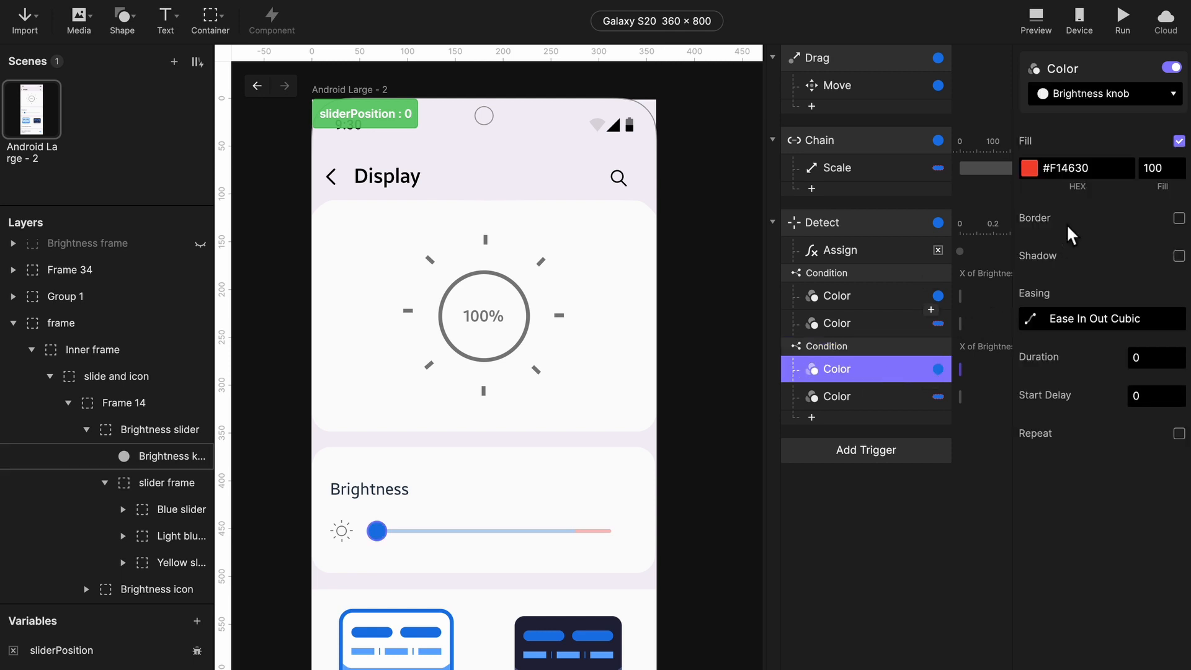
click(1030, 167)
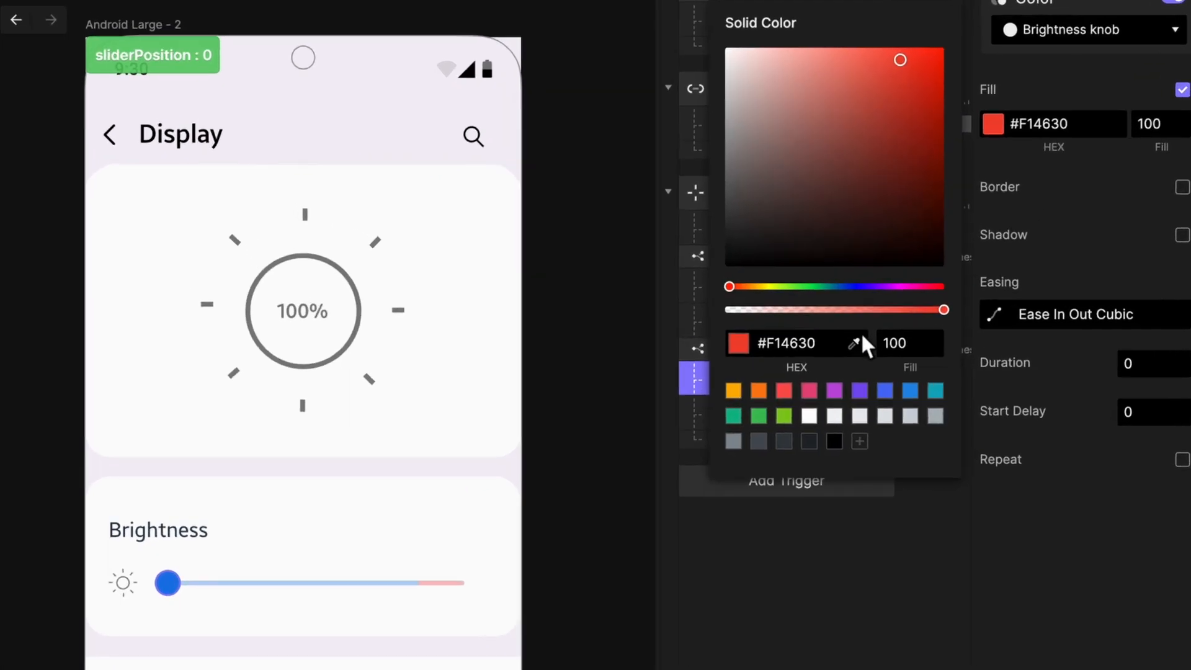
click(855, 343)
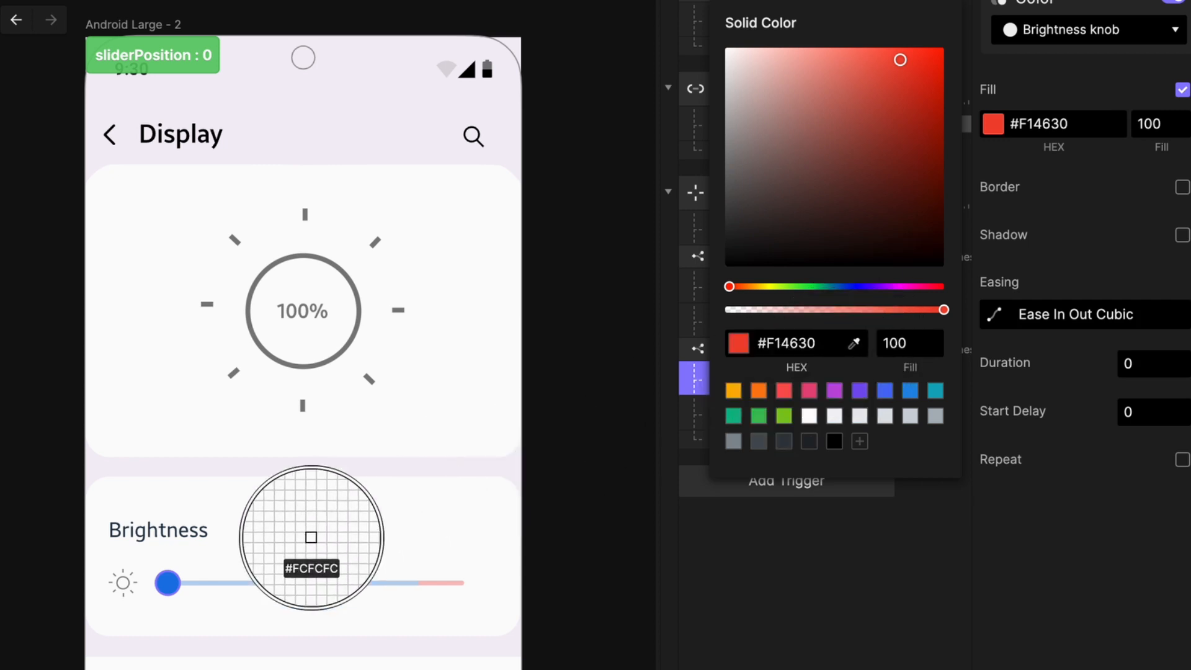
click(167, 583)
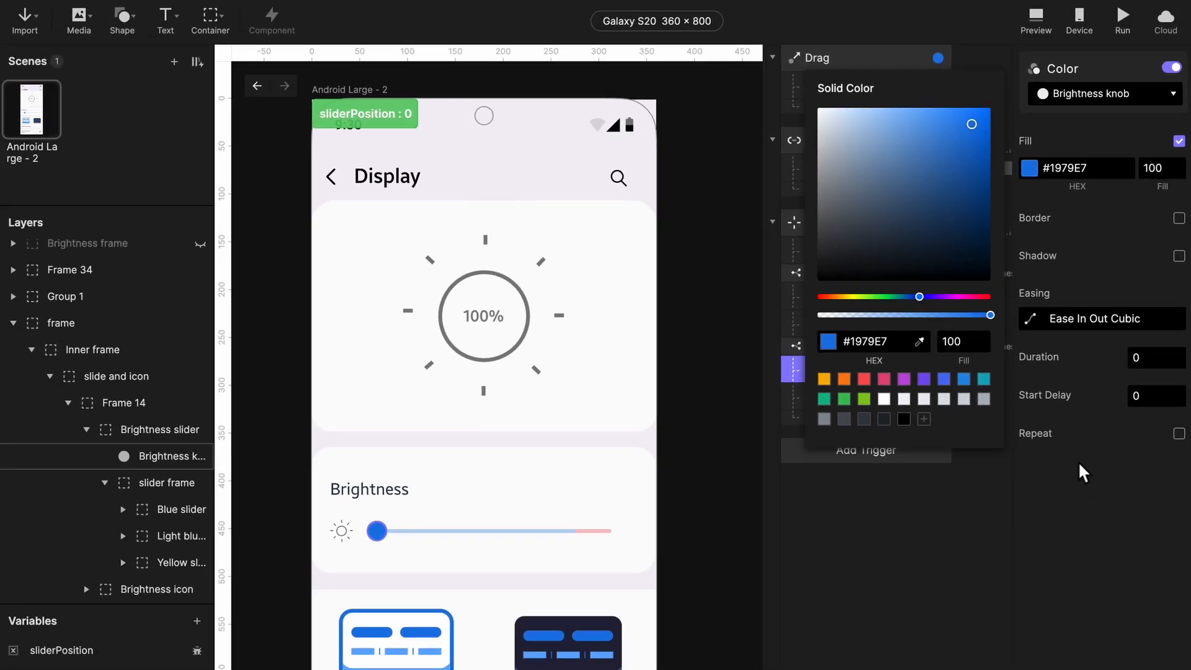
click(1061, 511)
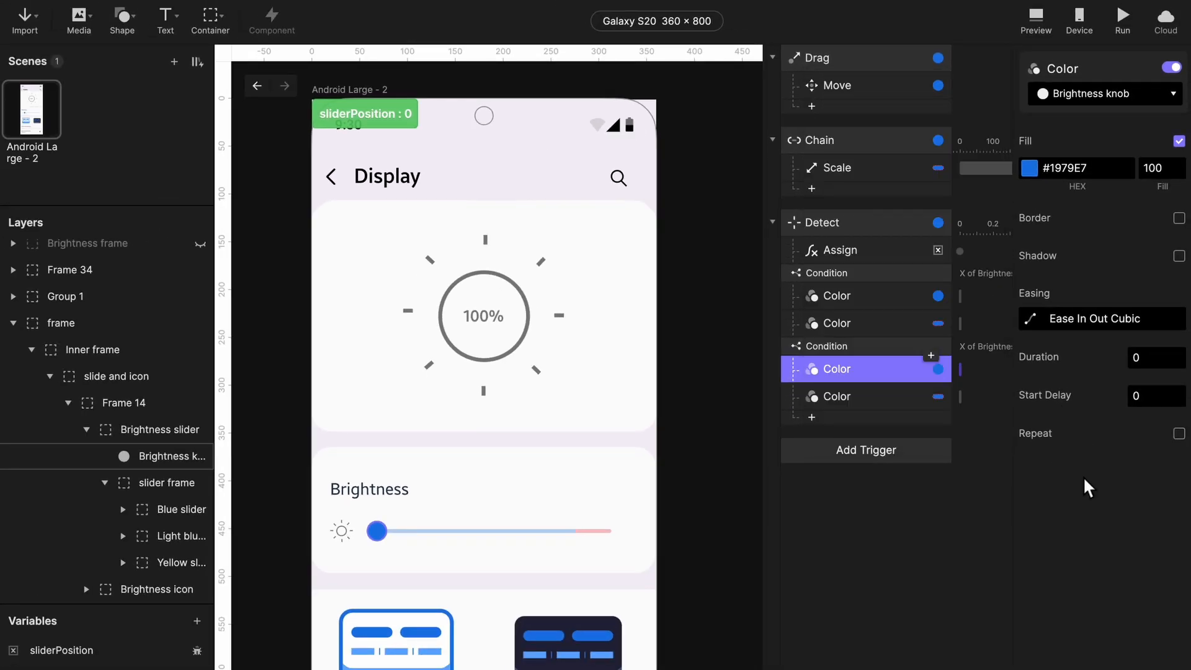
- Set the Blue slider's Color response in the duplicated condition to blue #2B79EA, sampled from the knob
click(854, 396)
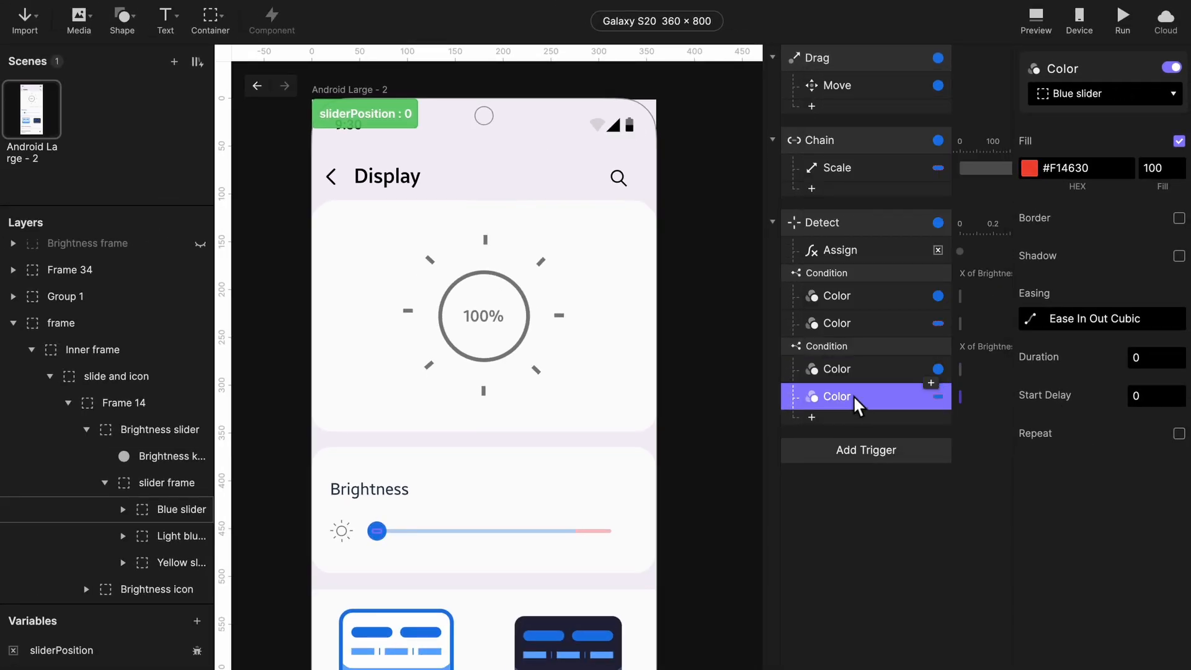
click(1030, 169)
click(926, 343)
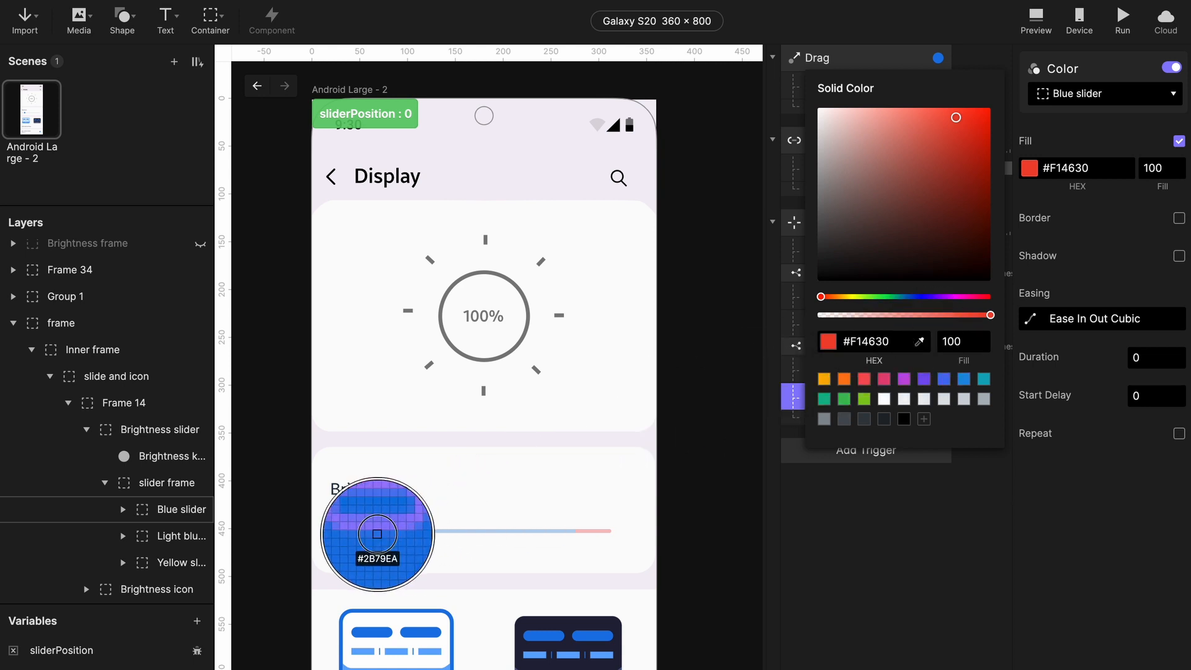
click(378, 532)
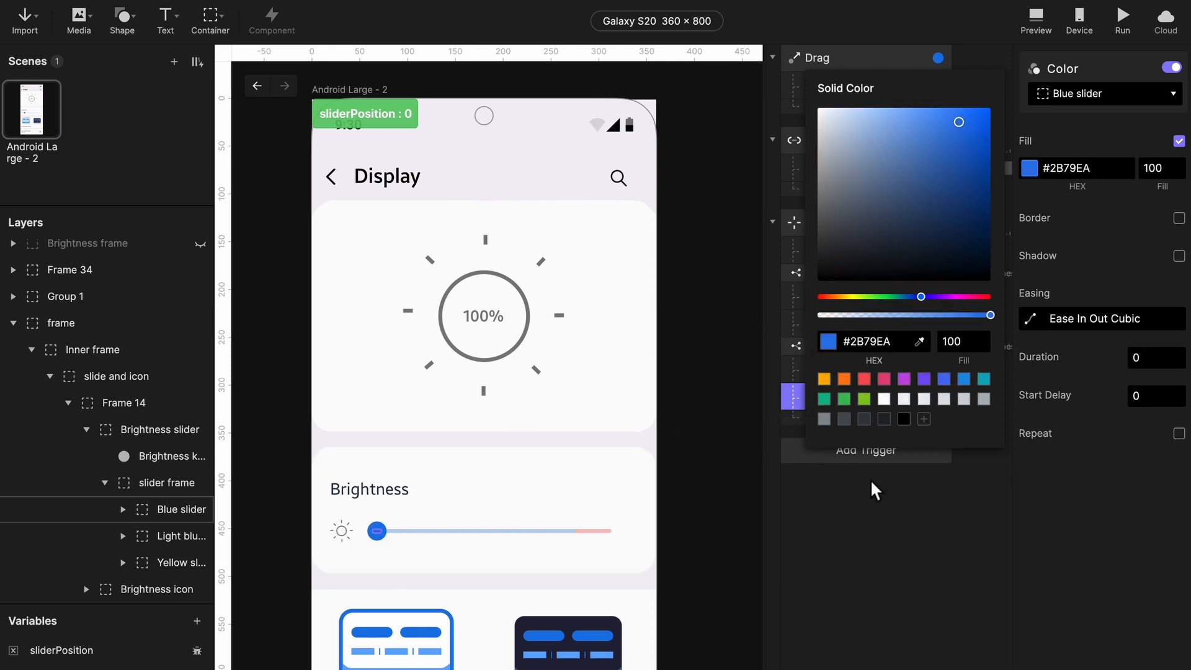
click(918, 519)
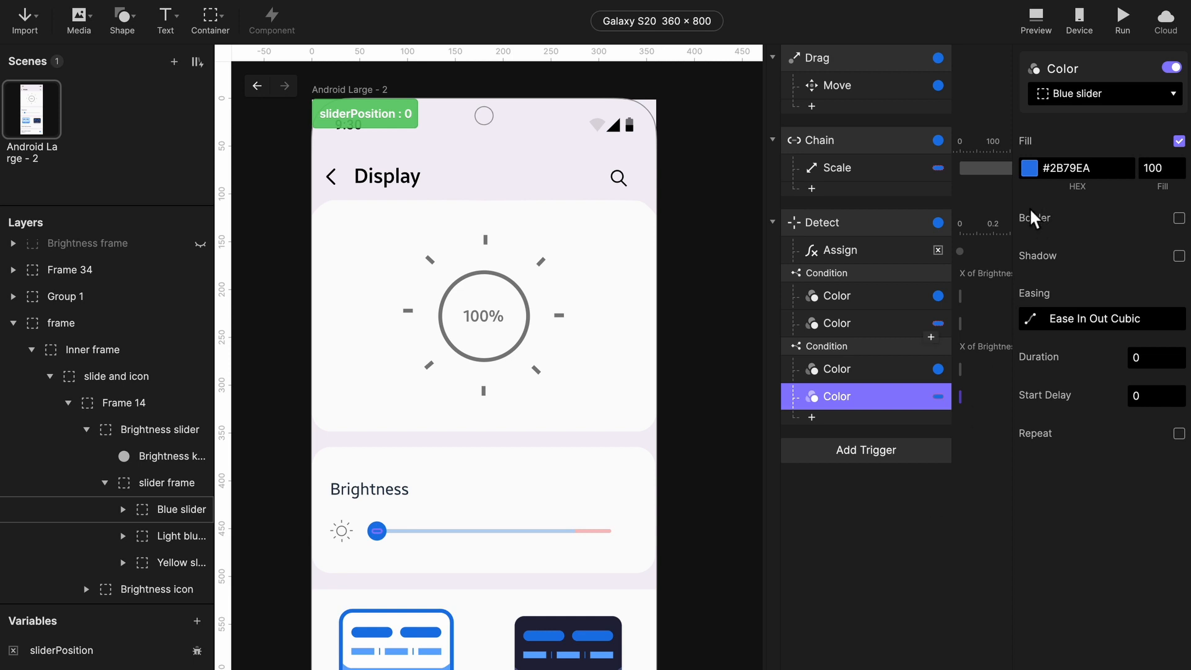
- Preview the prototype and slide the Brightness knob to the far end and back to check both colour conditions
click(1037, 28)
drag(951, 364, 1124, 394)
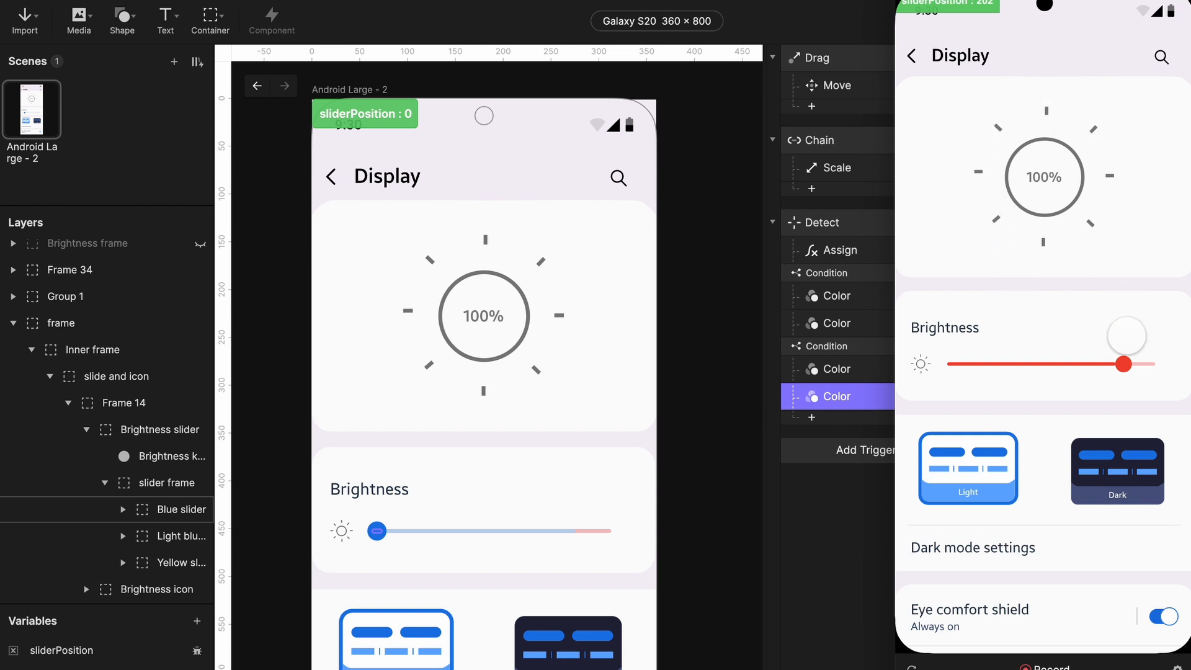
drag(1123, 365, 1149, 365)
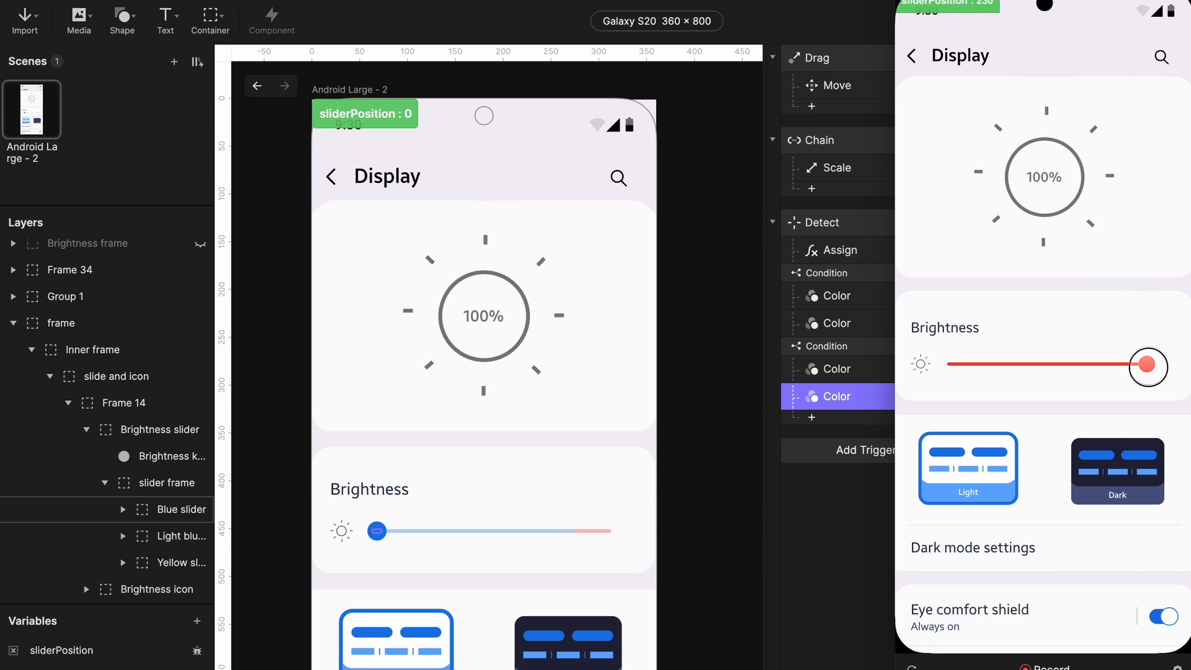
drag(1149, 366, 901, 364)
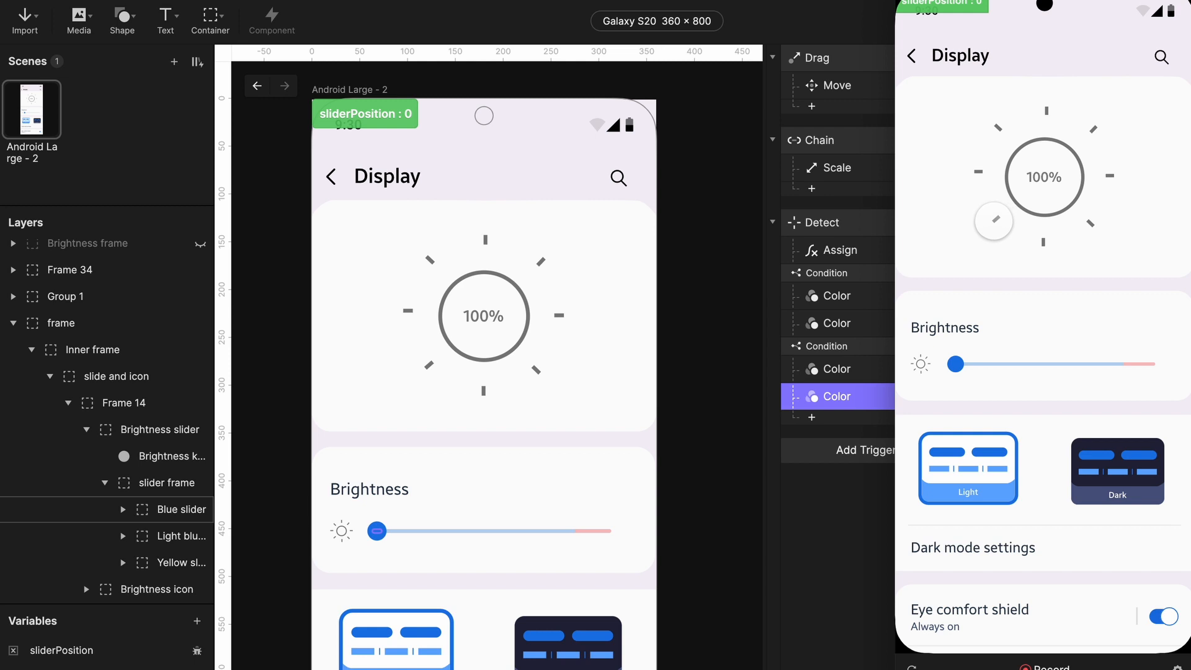
key(Escape)
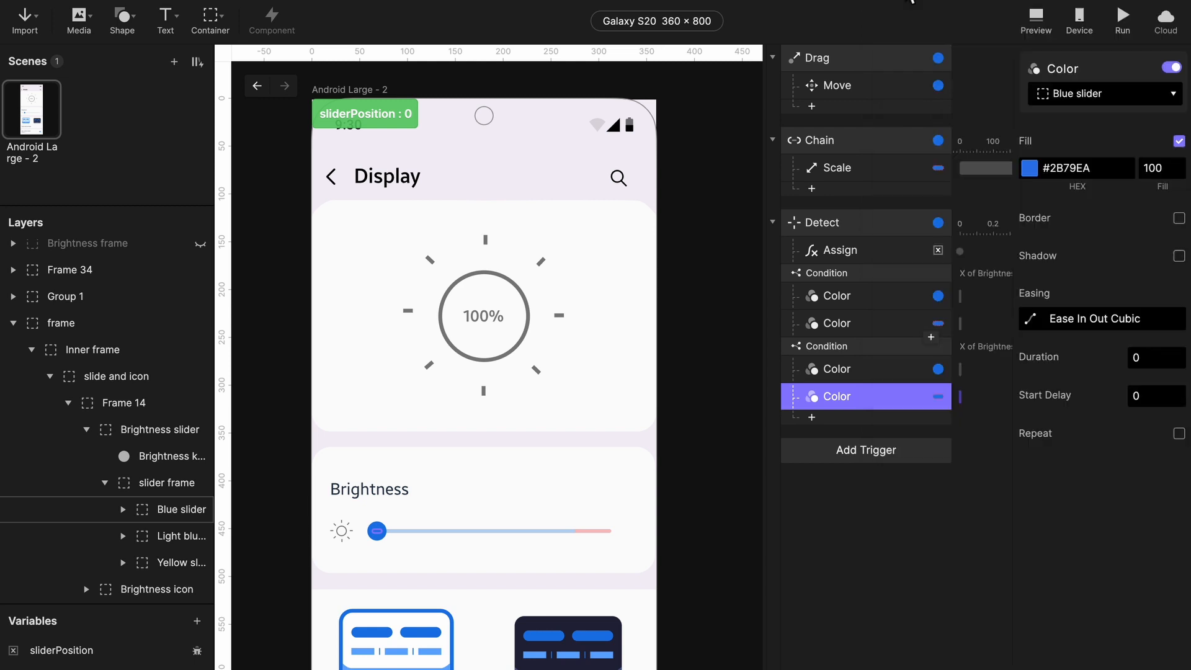
- Rename the greater-than-197 condition "Condition for high" and the less-than-197 condition "Condition for low"
click(842, 278)
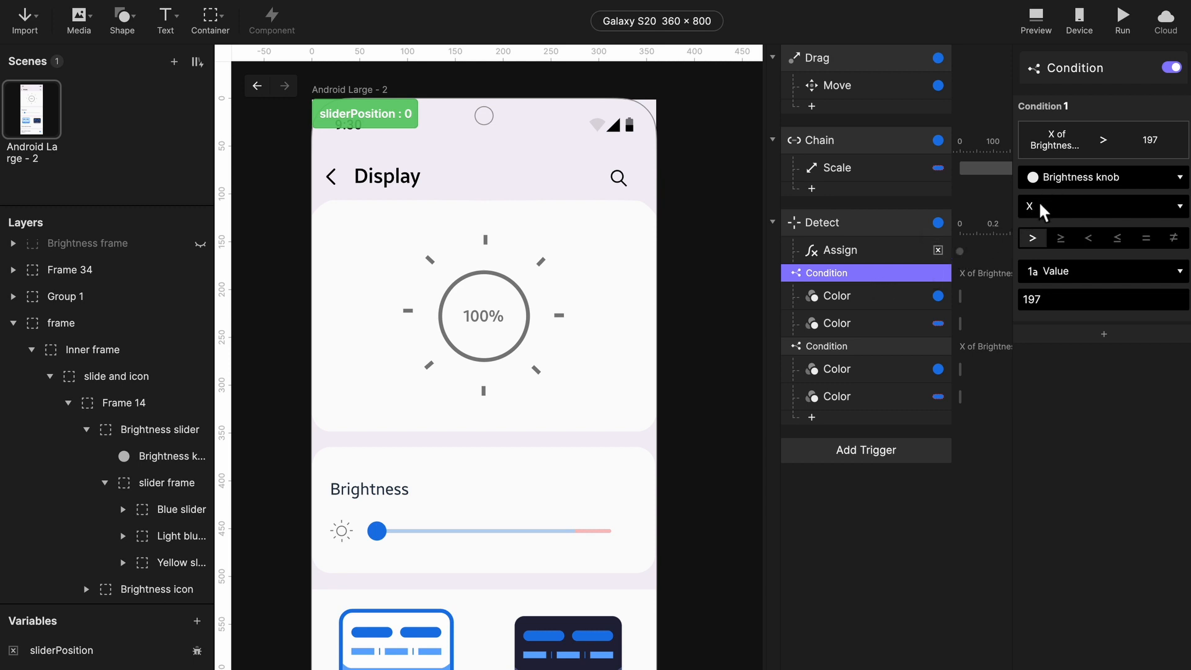
double_click(852, 280)
key(Right)
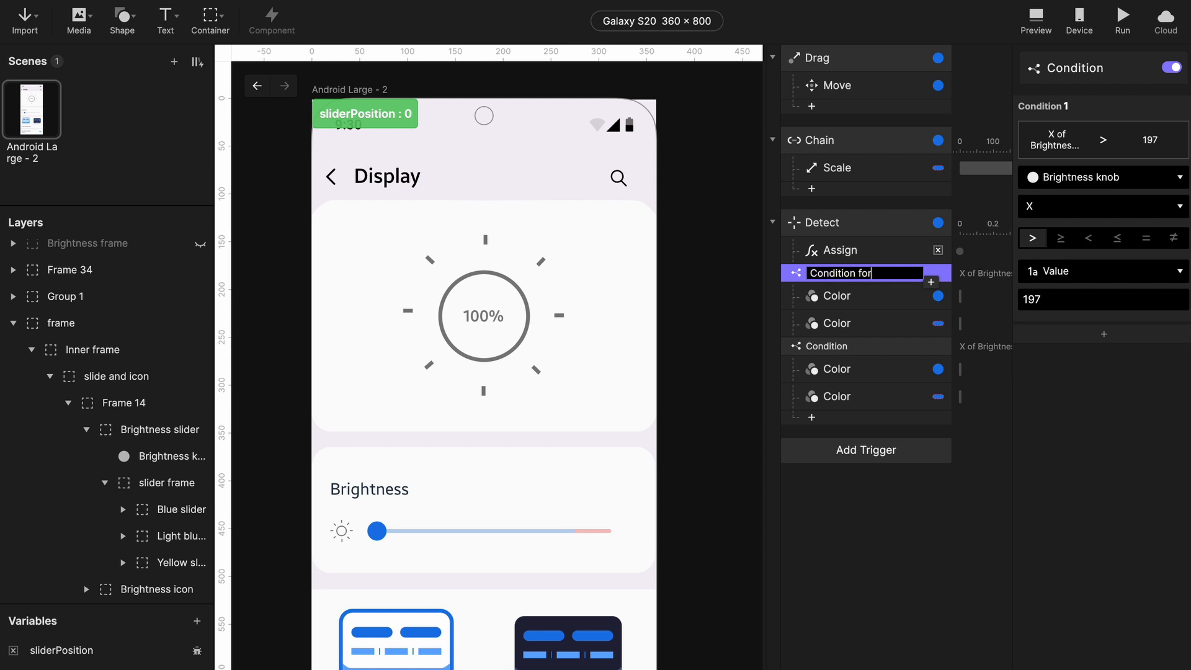
key(Return)
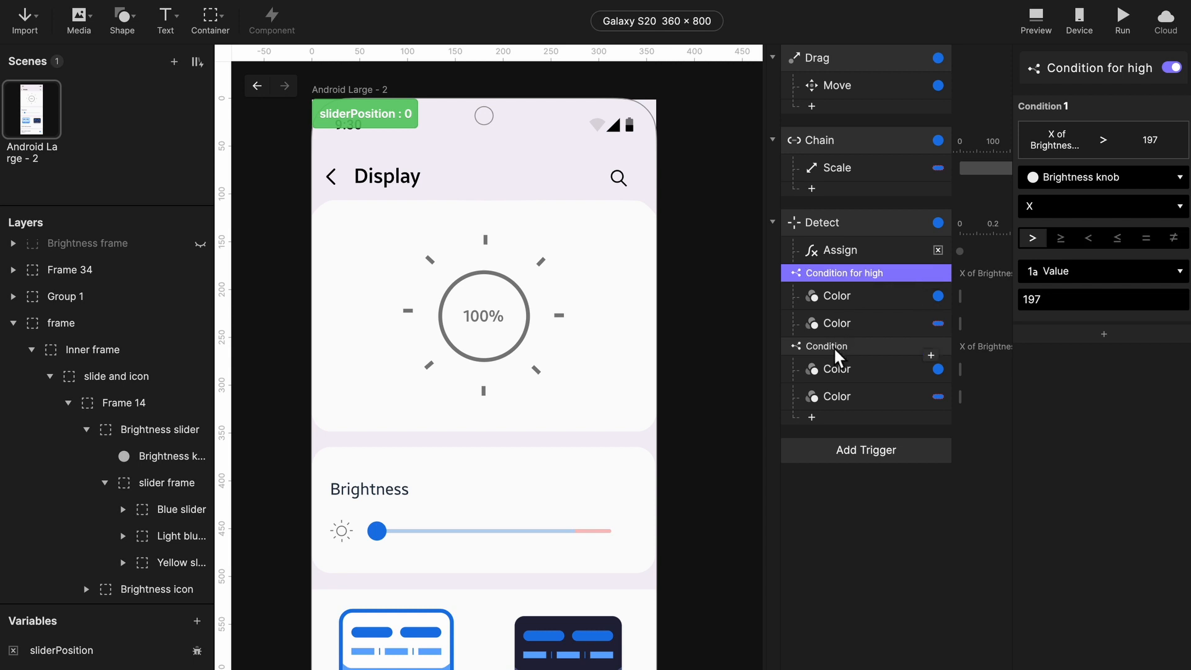
double_click(854, 347)
key(Right)
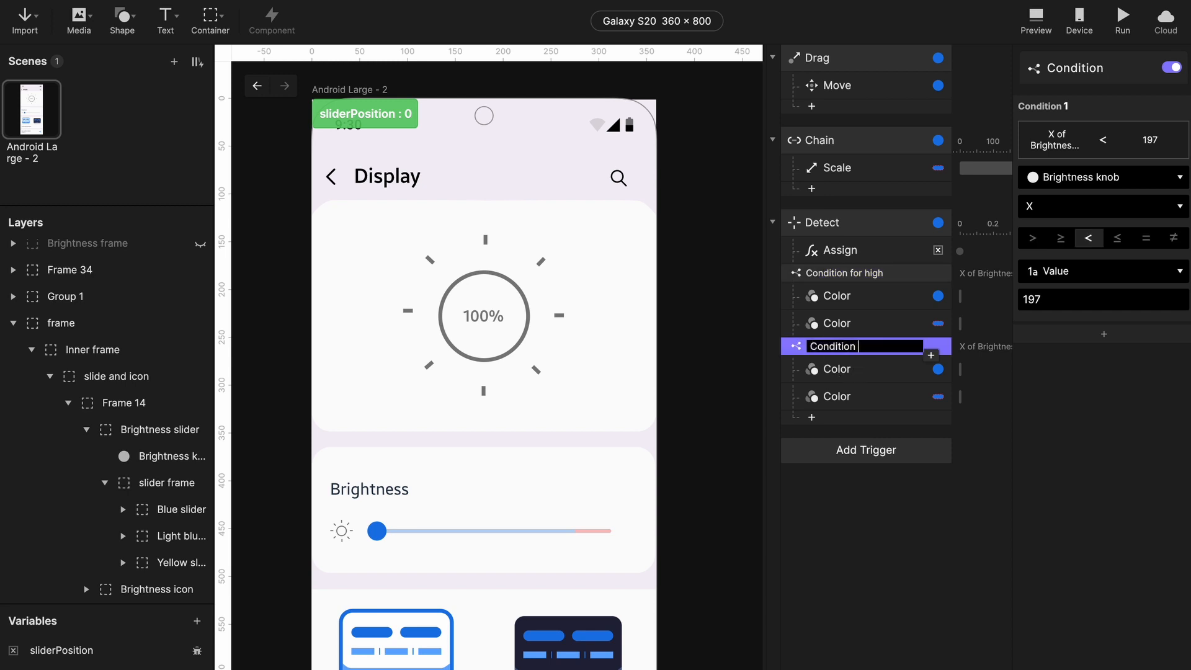
key(Return)
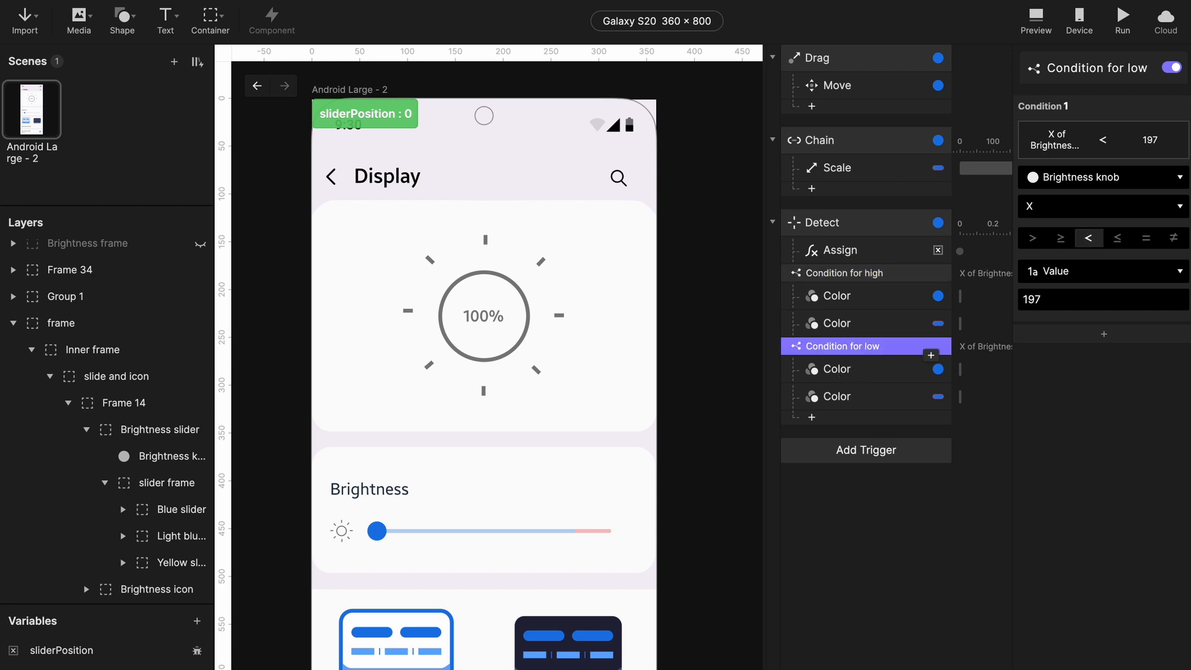
- Add a Send response to Condition for high that sends the message "high" to the current scene
click(889, 280)
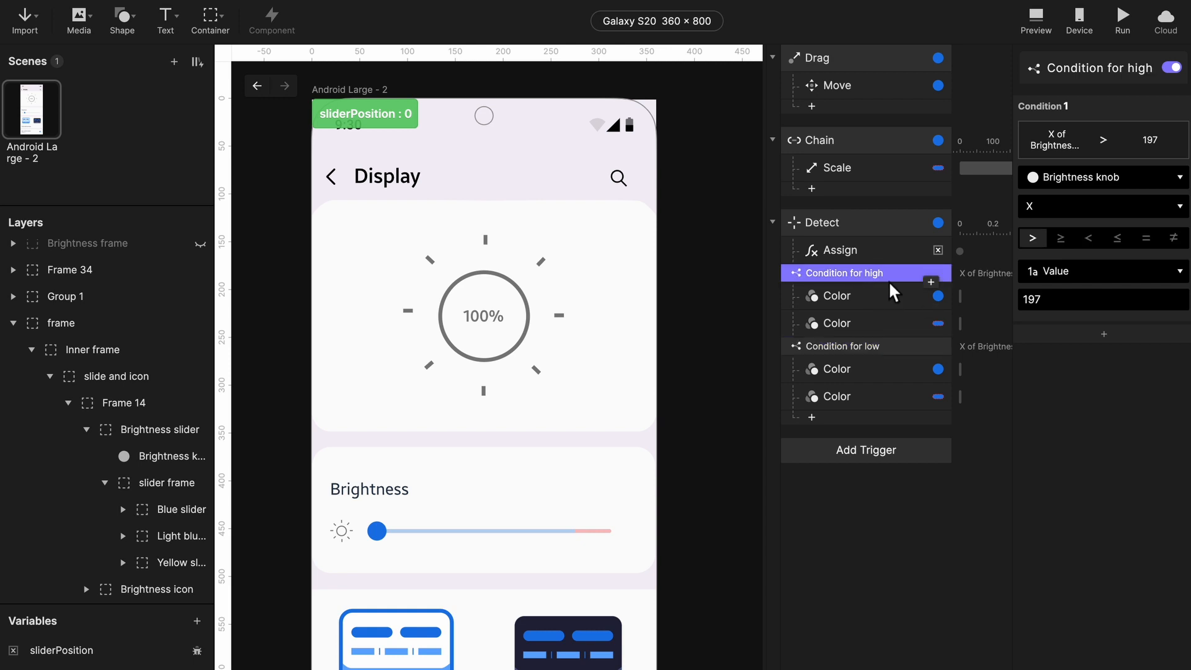
click(930, 283)
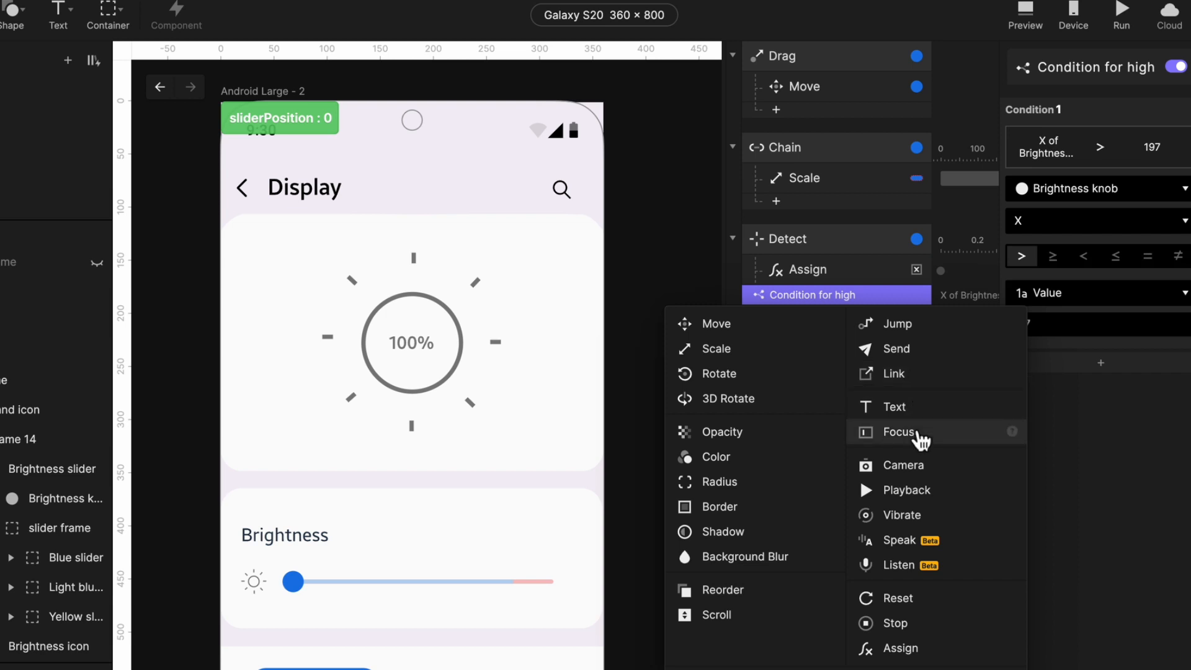
click(893, 350)
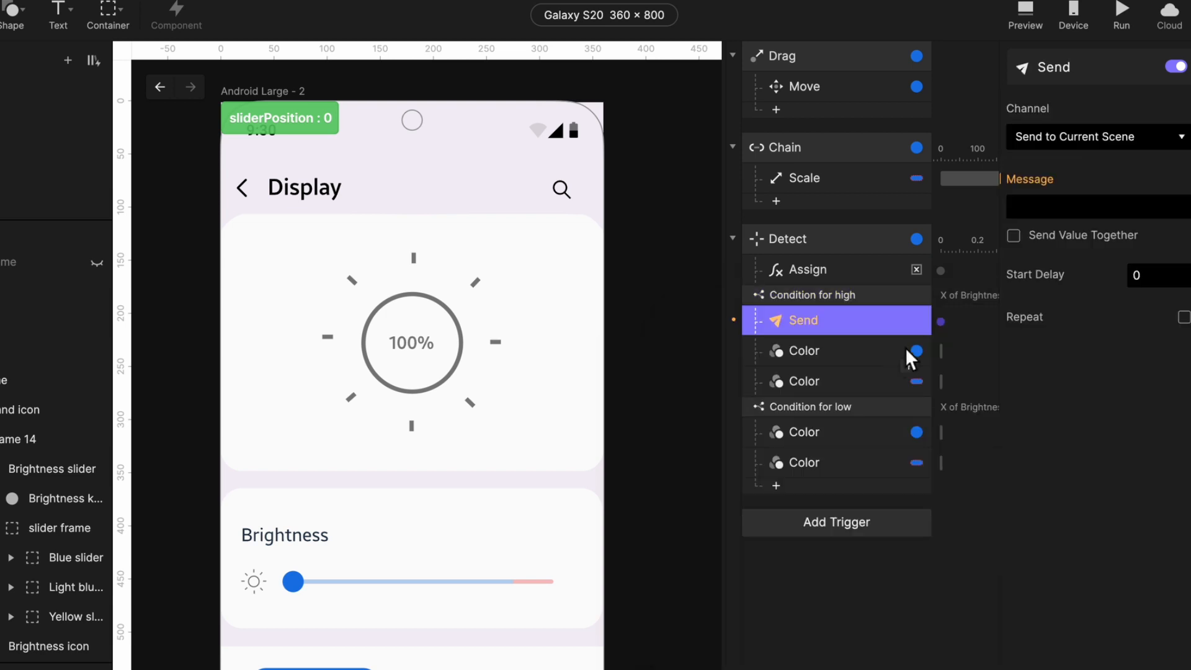
click(1047, 206)
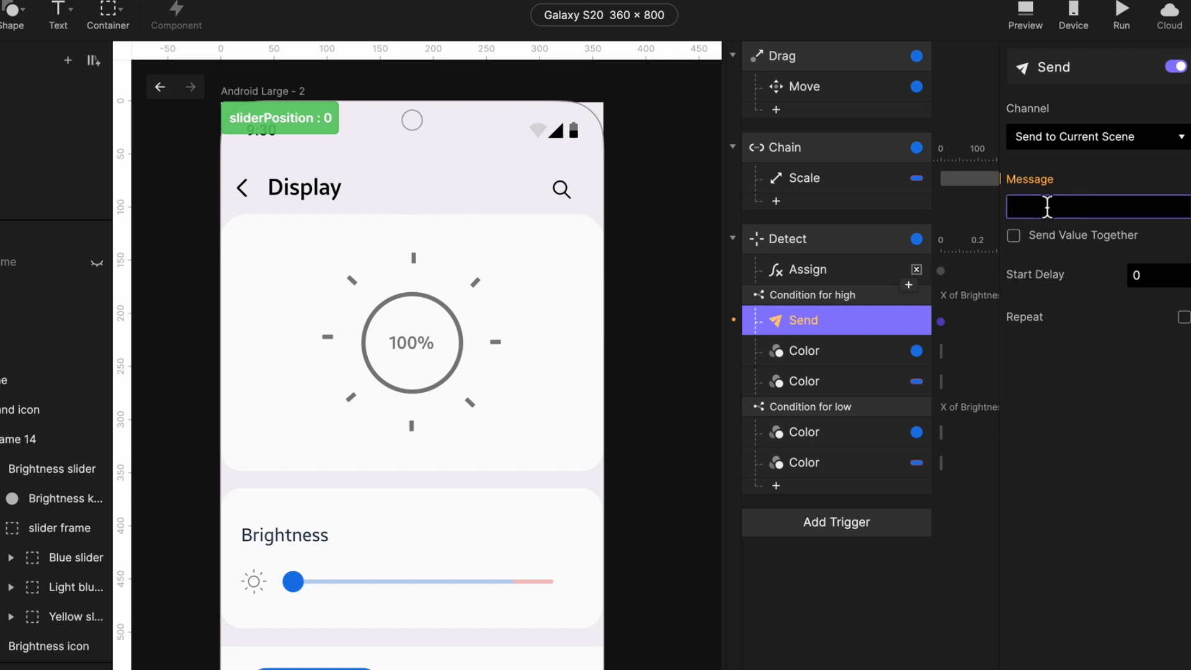
text(high)
key(Return)
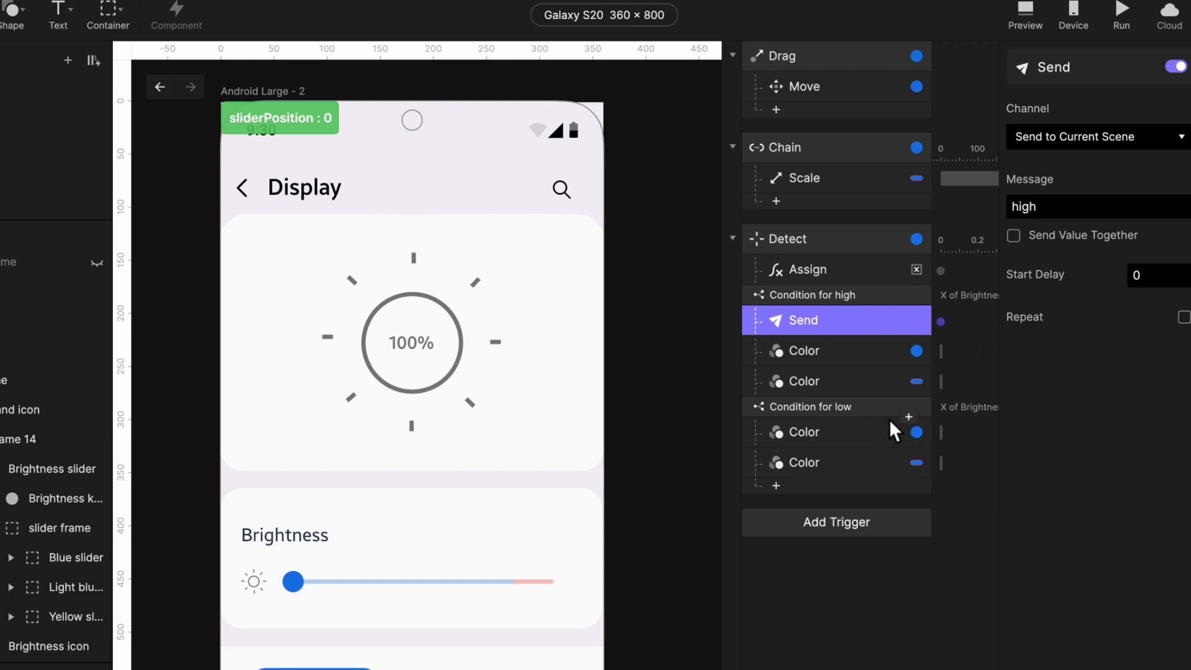
- Add a Send response under Condition for low that sends the message "low" to the current scene
click(909, 426)
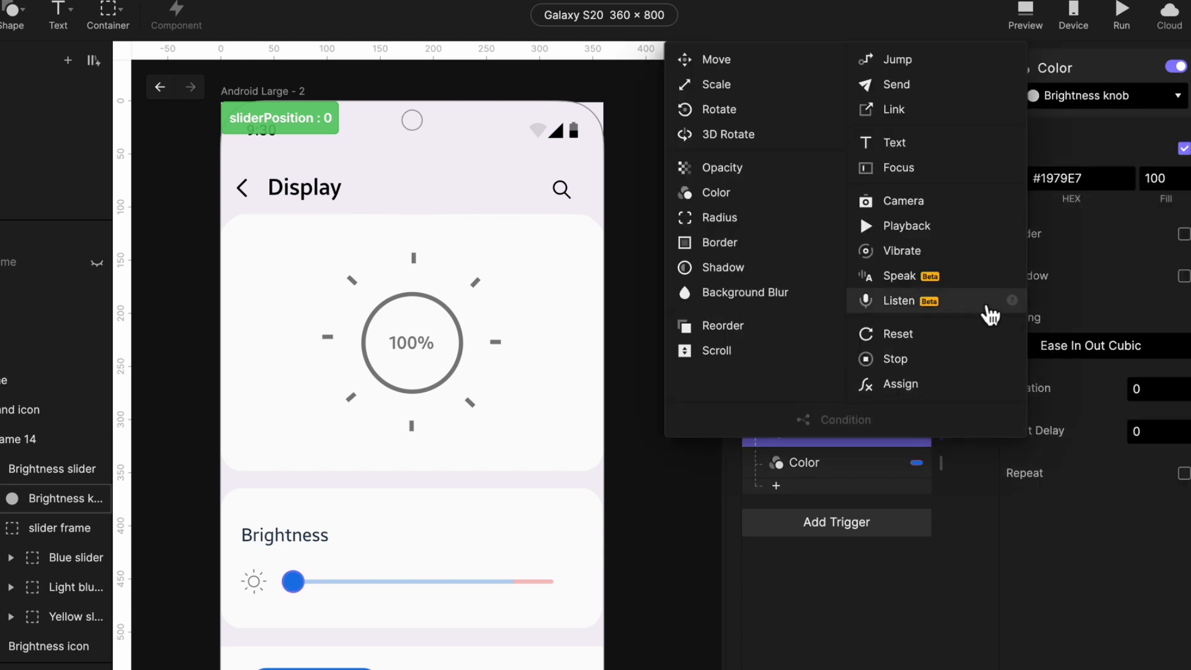
click(897, 87)
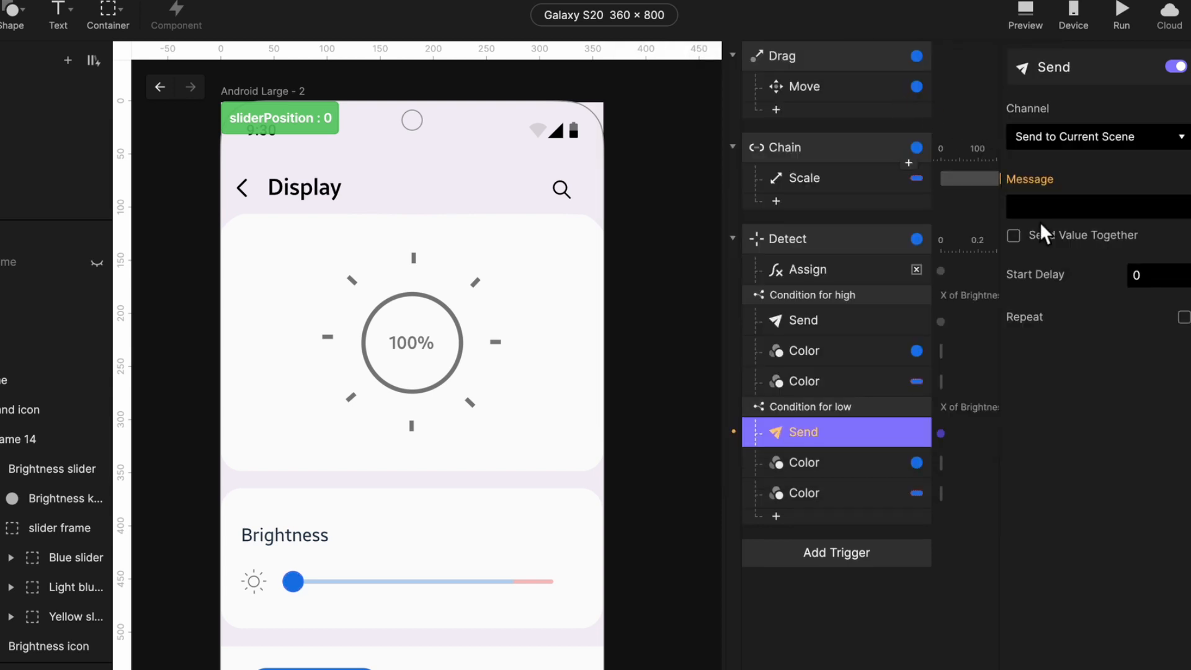
click(1053, 208)
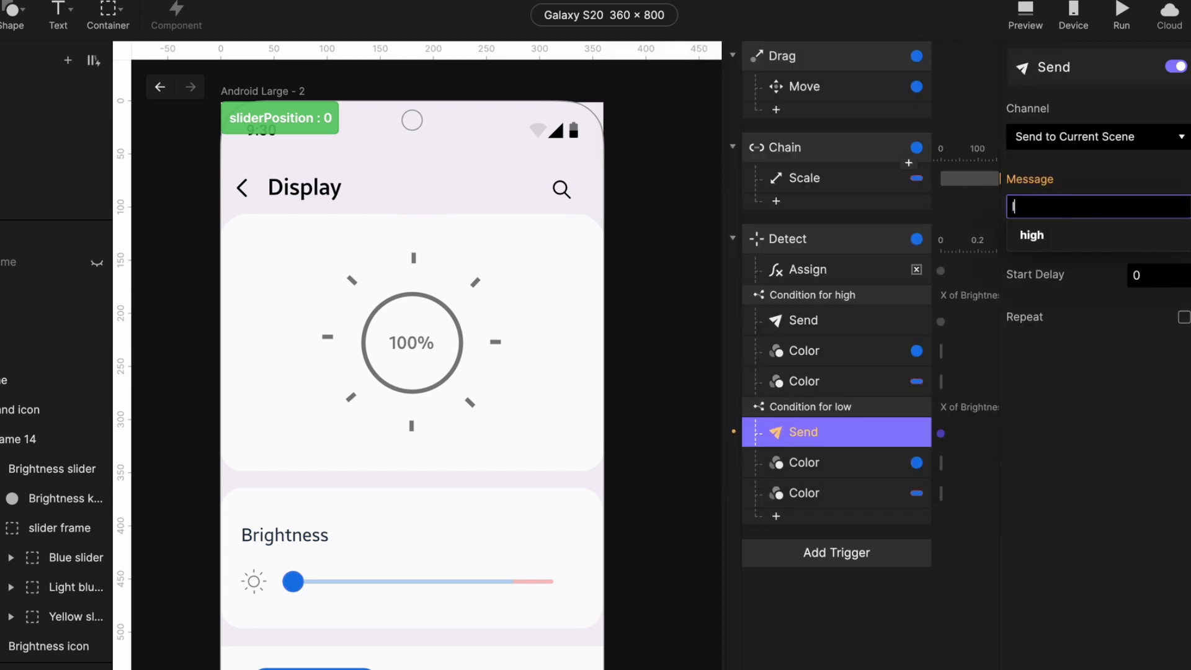
text(low)
key(Return)
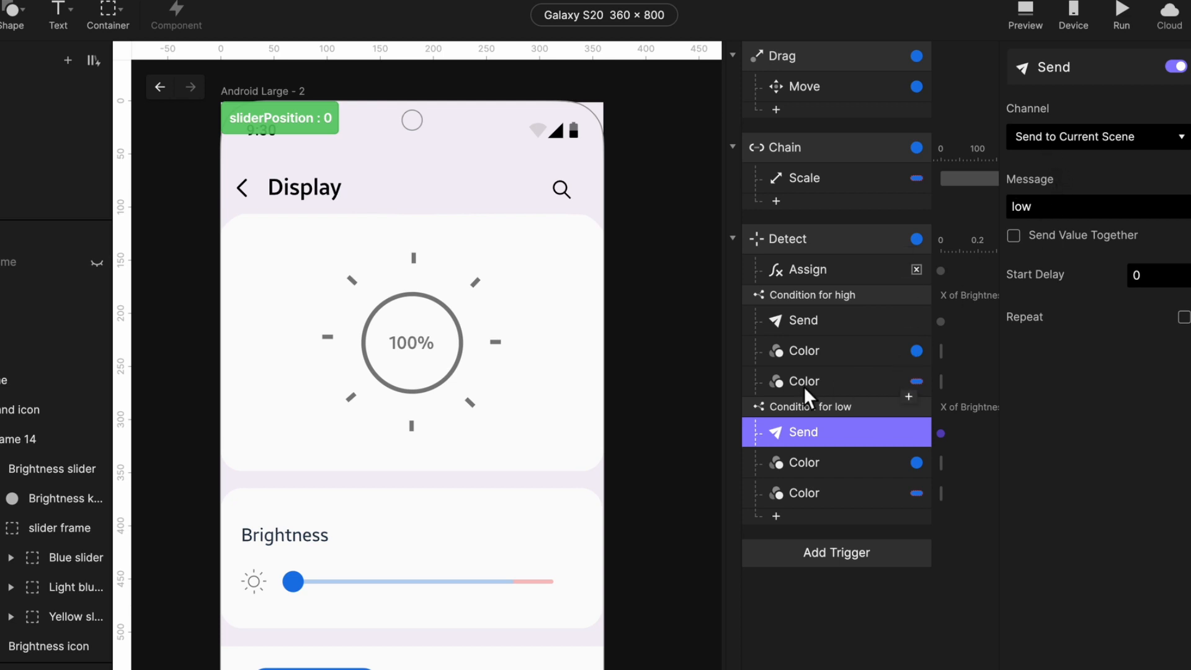
- Open the Rectangle 9 component for editing and add a Receive trigger for the message "high" from the current scene
click(788, 319)
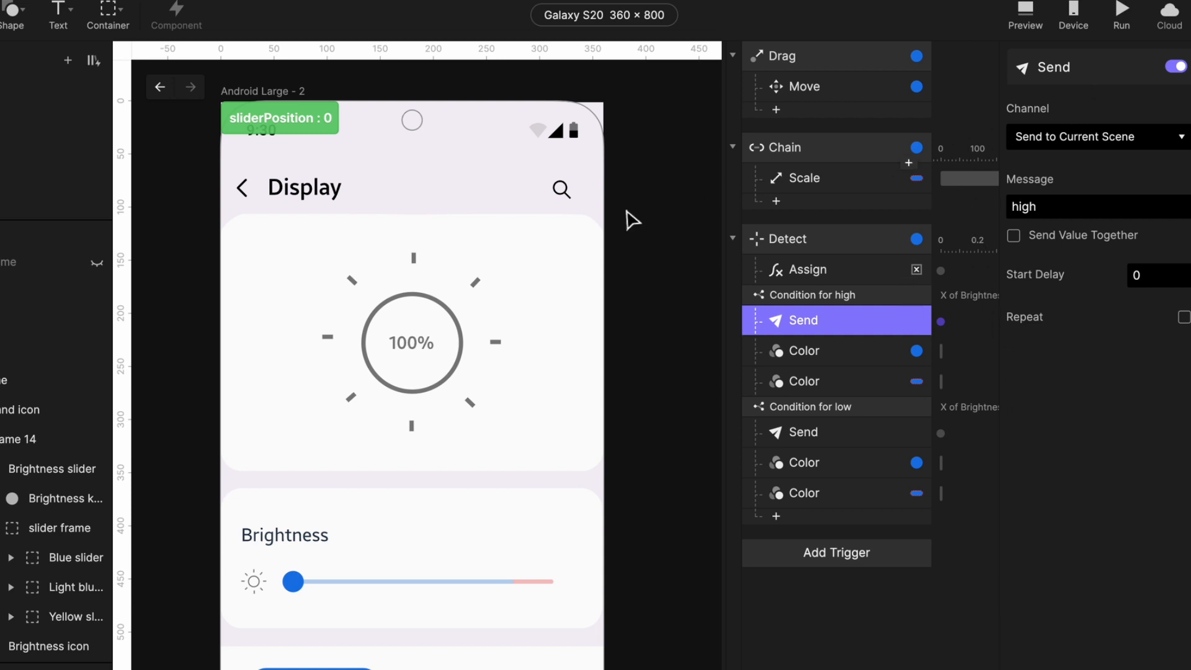
click(118, 58)
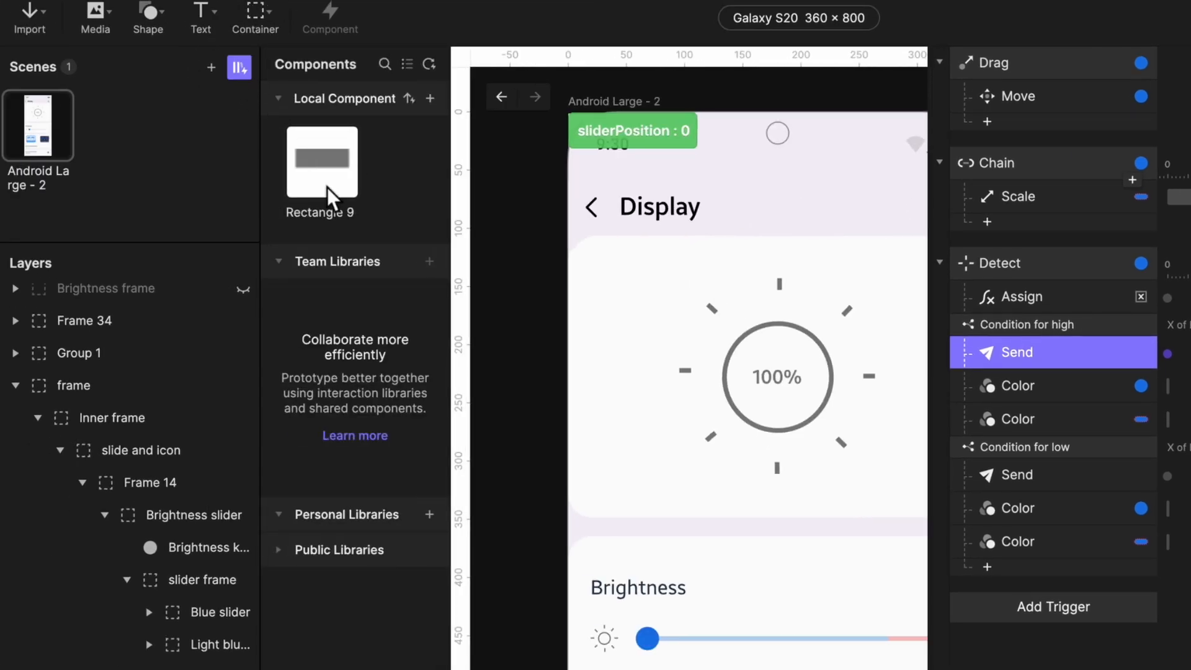
double_click(322, 185)
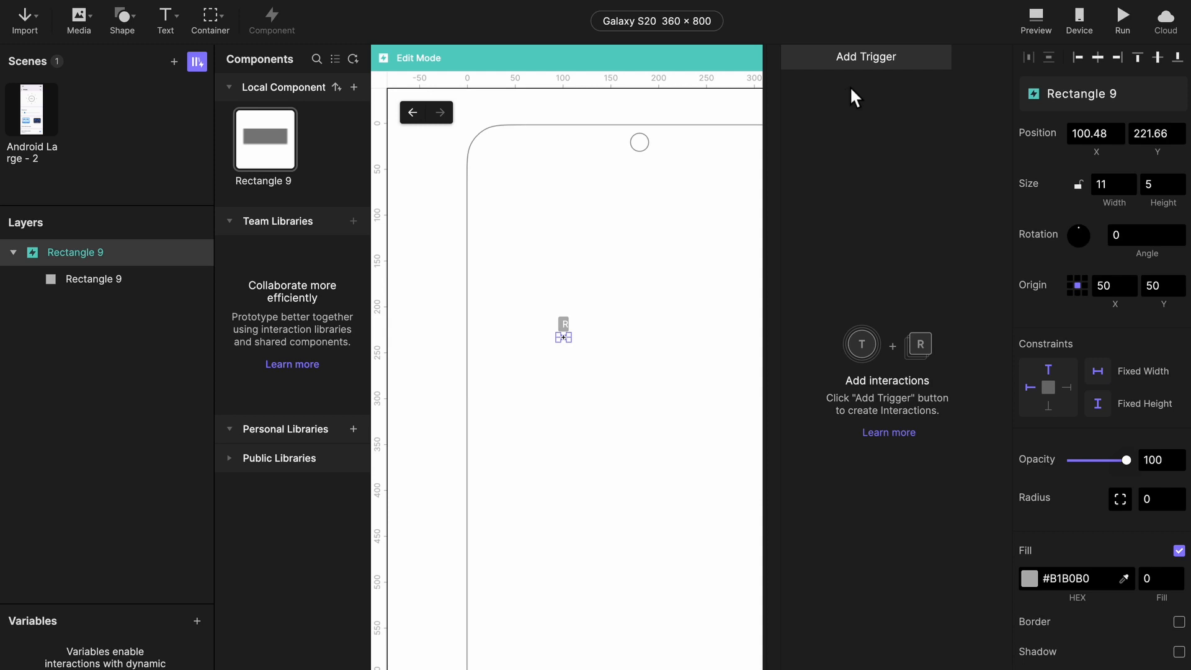
click(853, 62)
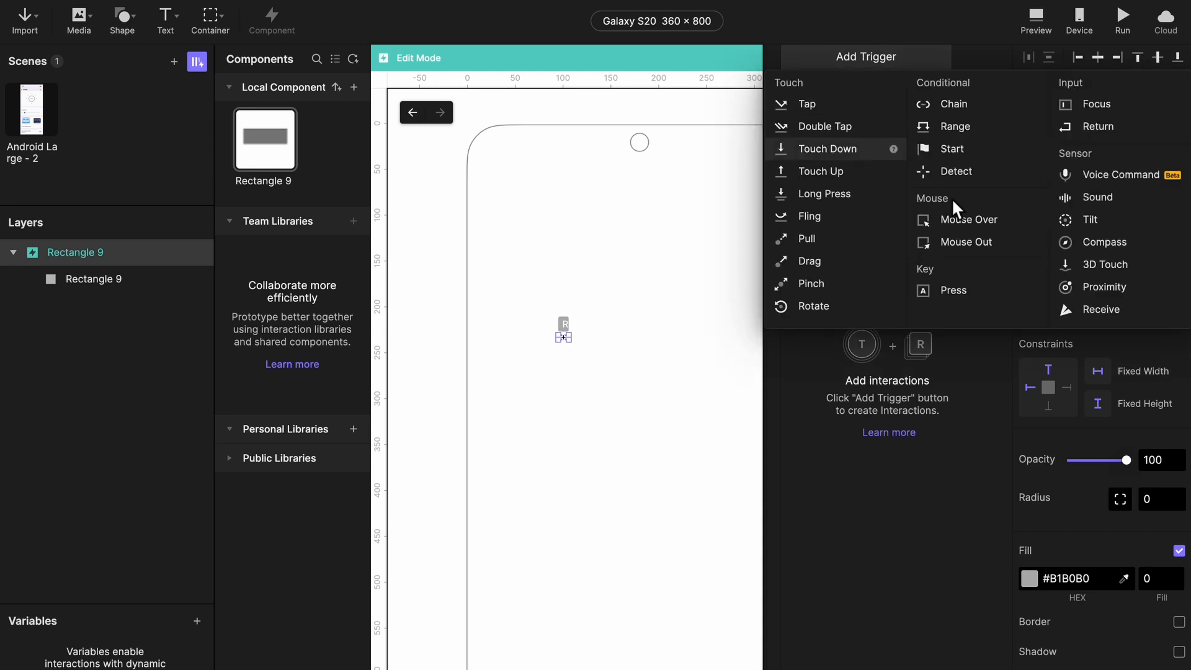
click(1083, 311)
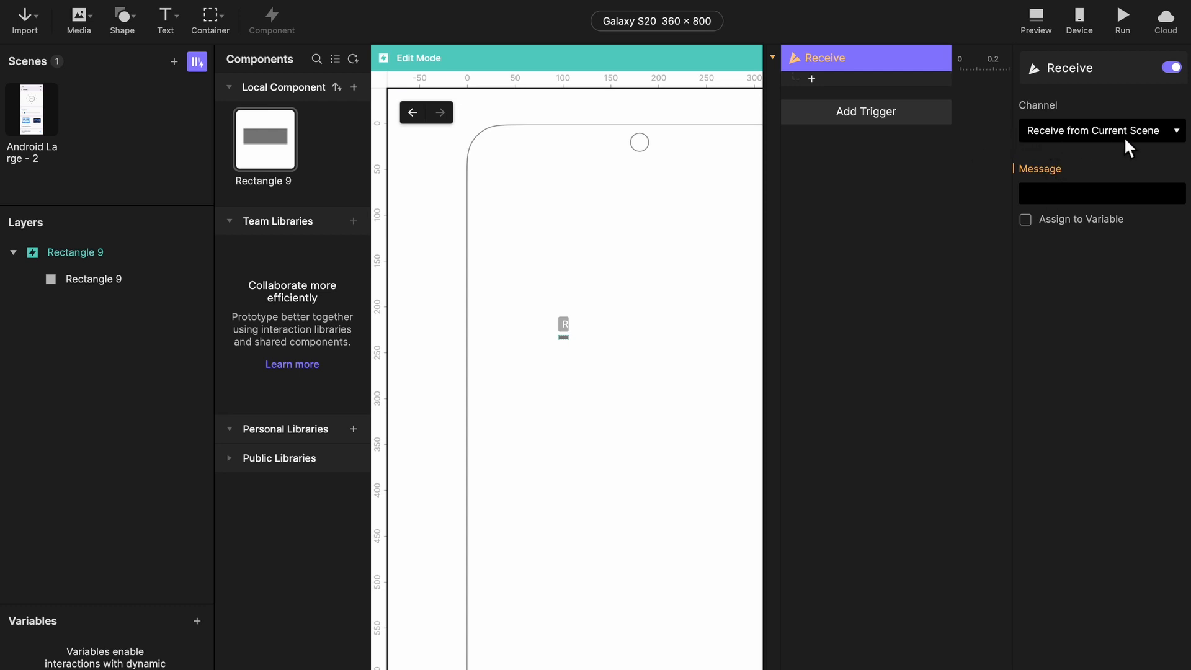
click(1058, 195)
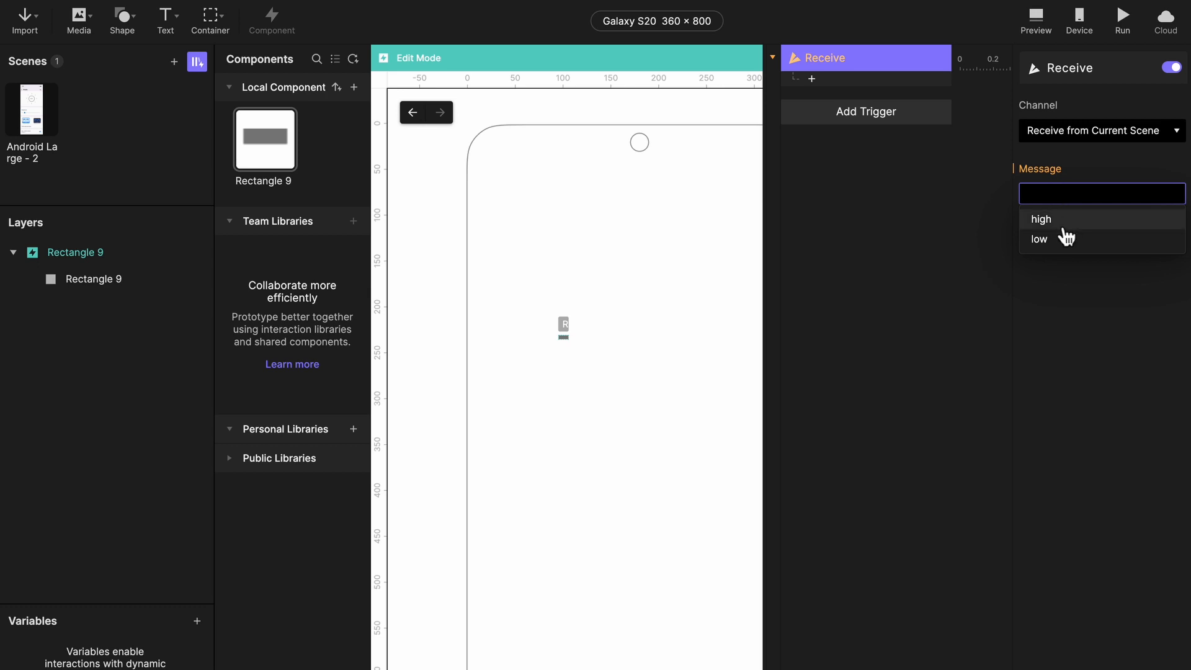
click(1064, 224)
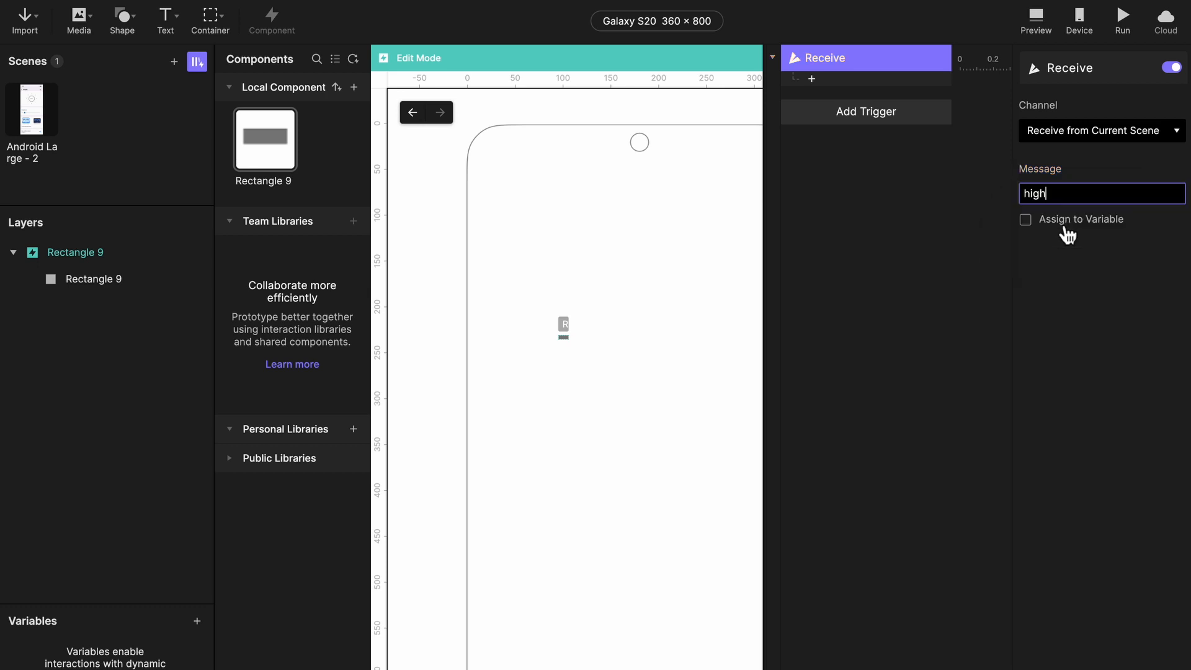
- Add a Color response under the "high" Receive trigger that sets the Rectangle 9 layer's fill to #F14630 at 100 opacity
click(829, 88)
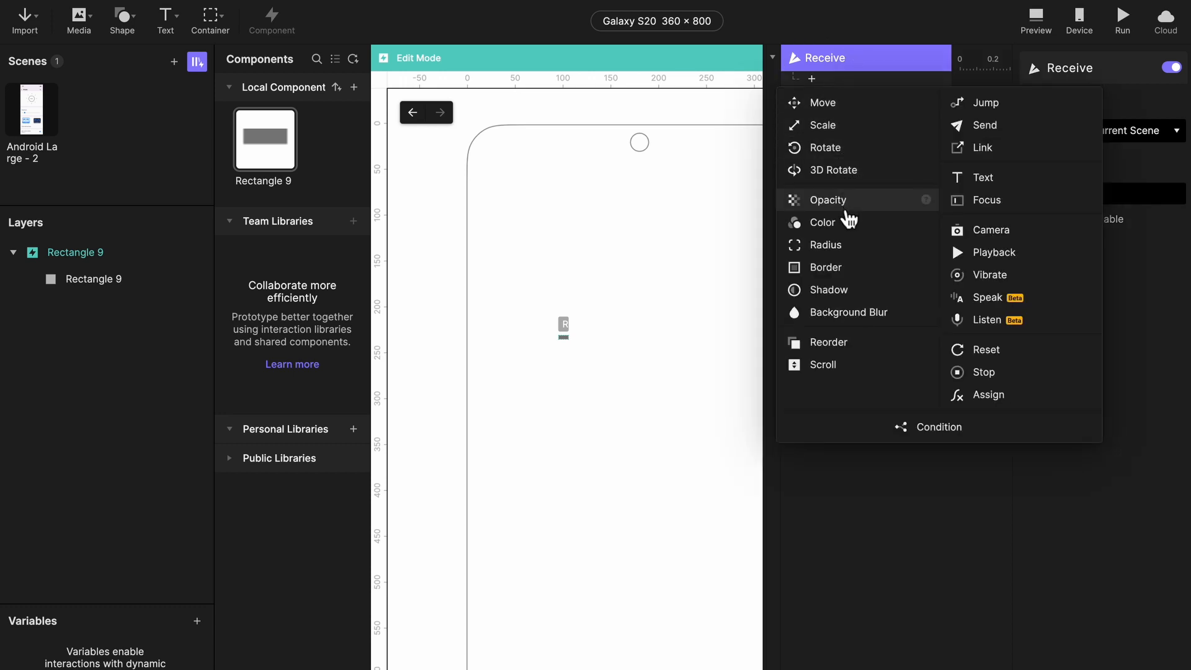
click(842, 224)
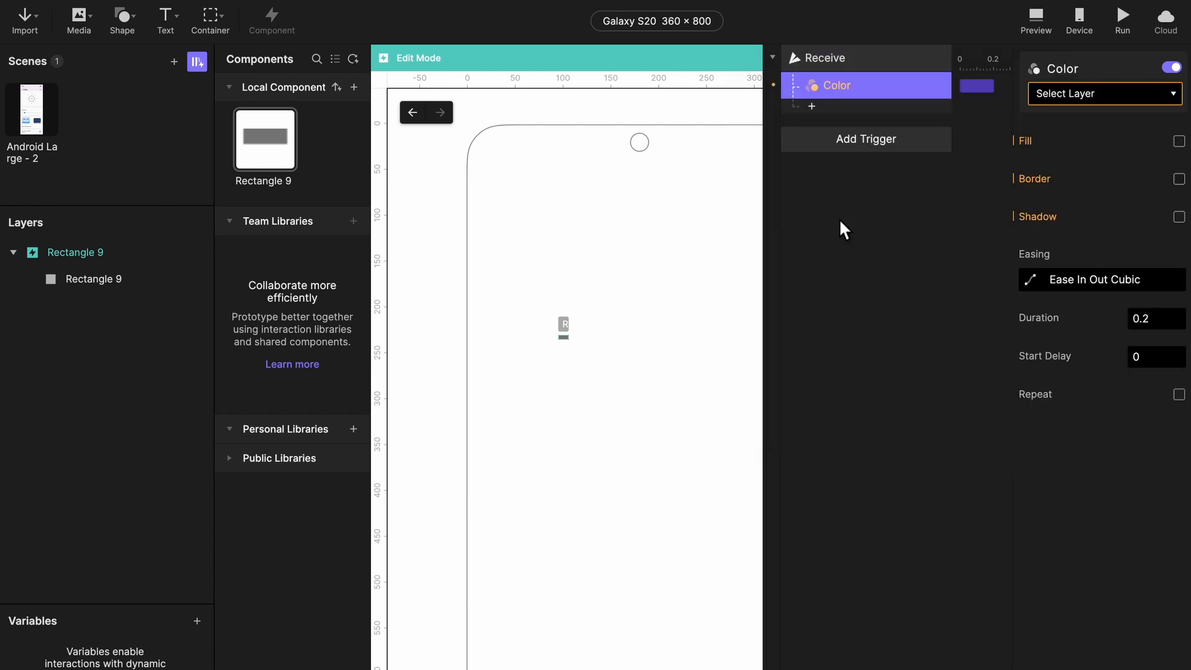
click(1058, 103)
click(1079, 177)
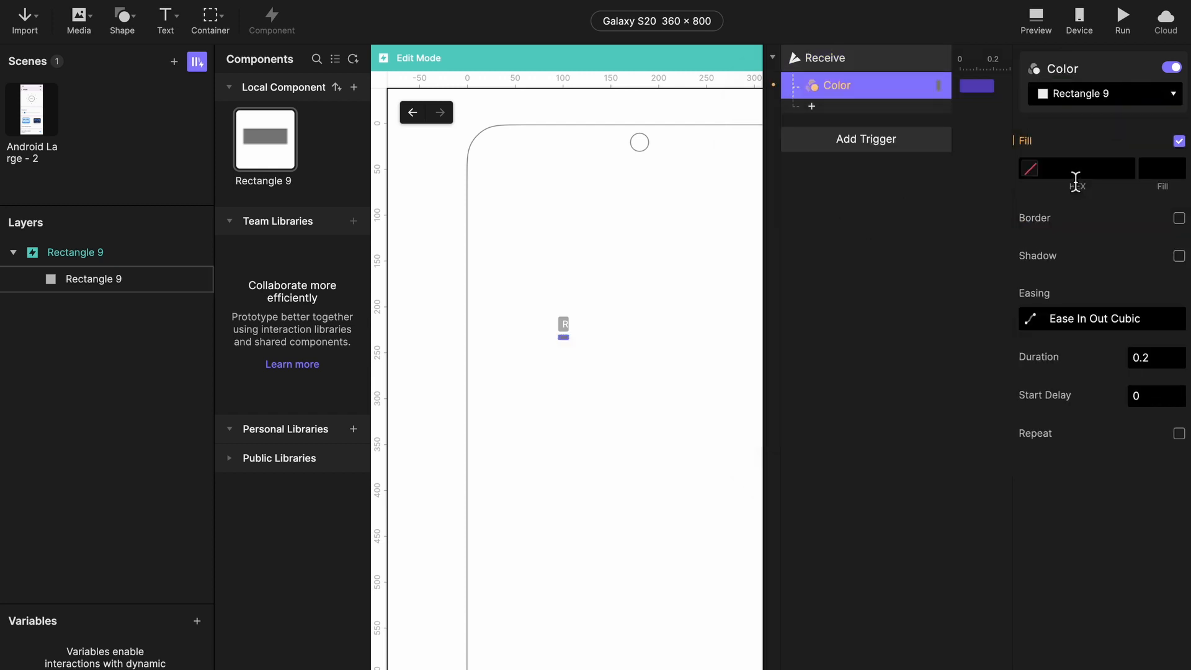
click(1030, 168)
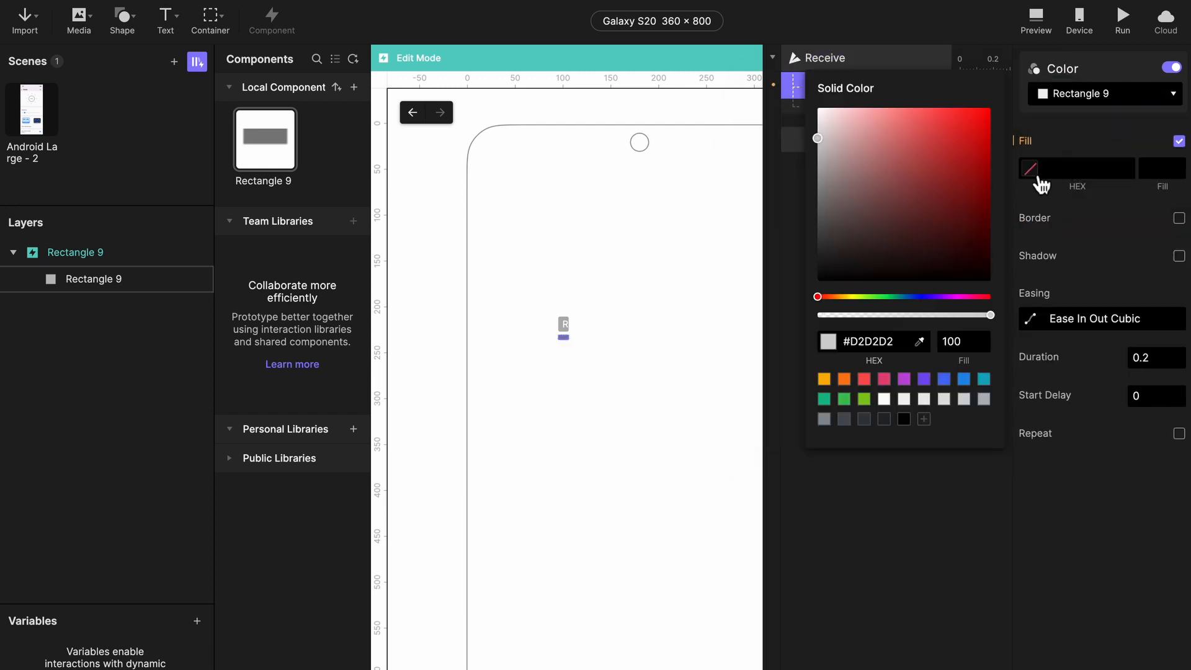
click(878, 346)
text(f146)
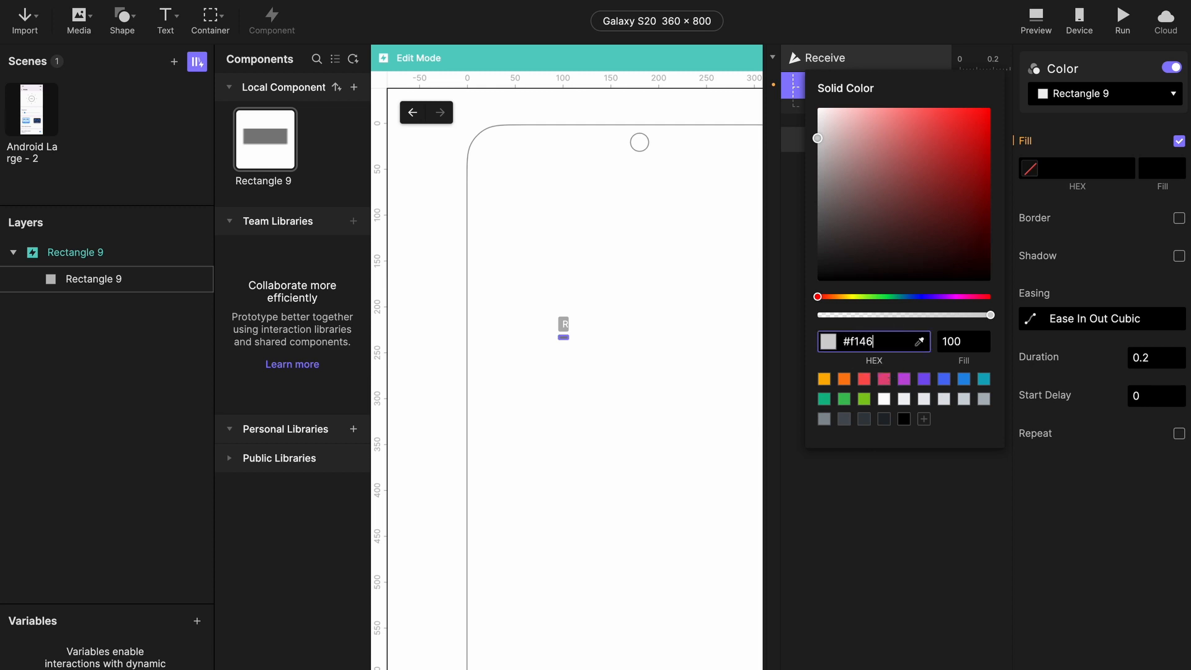
text(30)
key(Return)
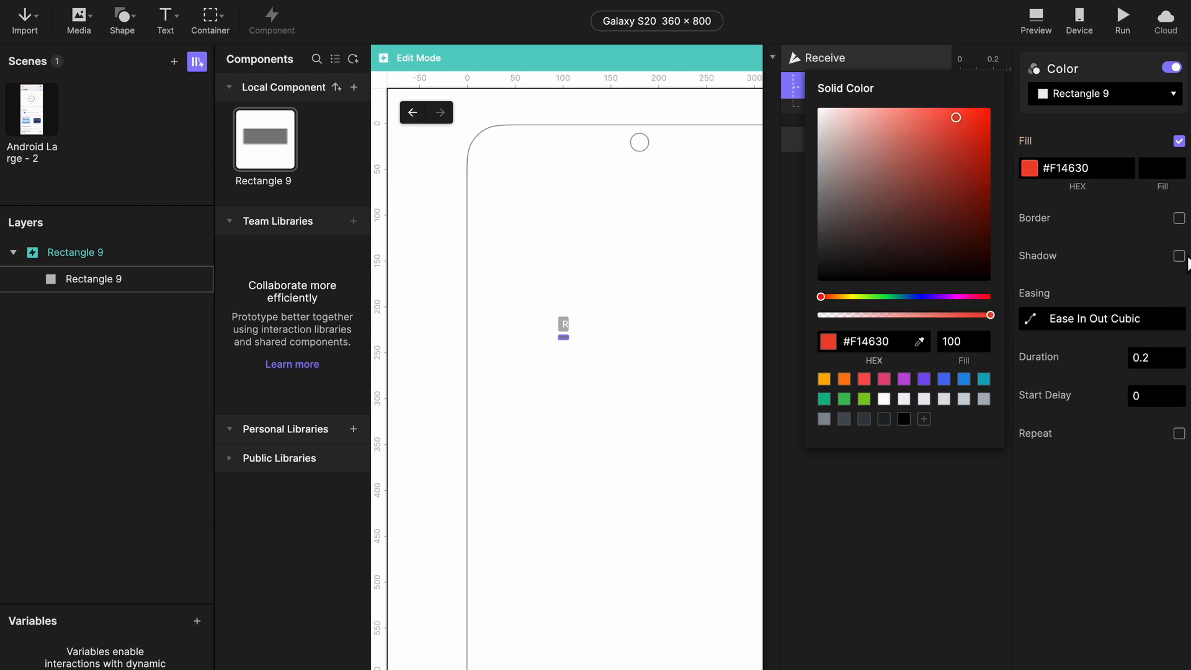
click(1154, 180)
text(100)
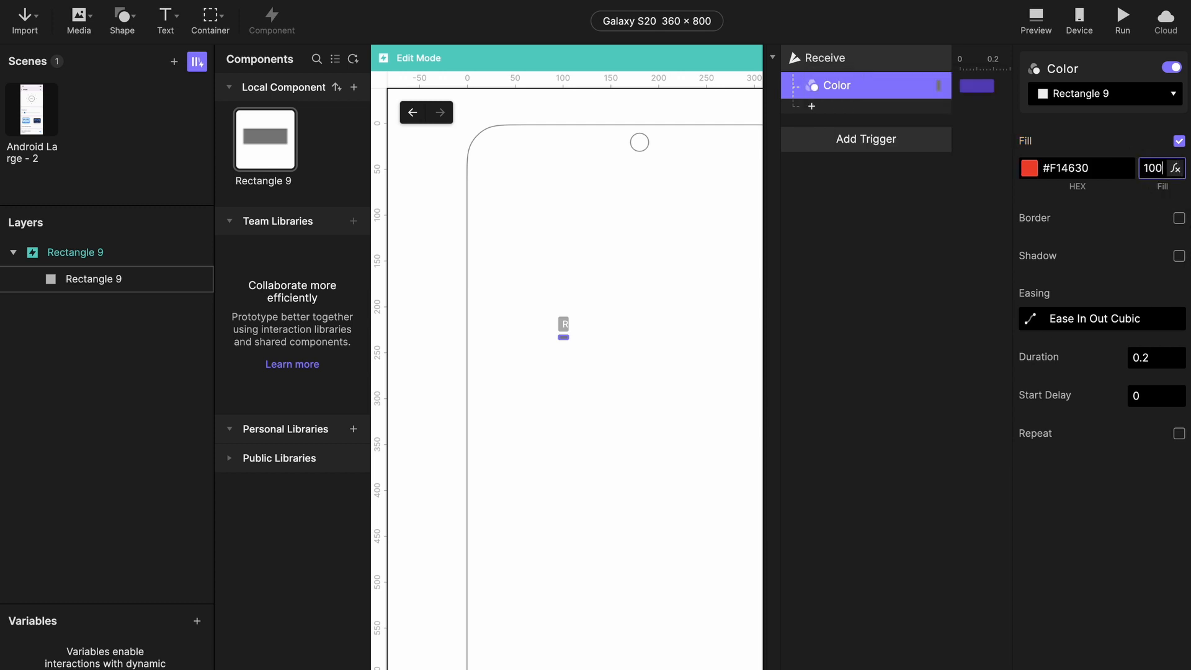
key(Return)
- Add a second Receive trigger to the component for the message "low" from the current scene
click(857, 142)
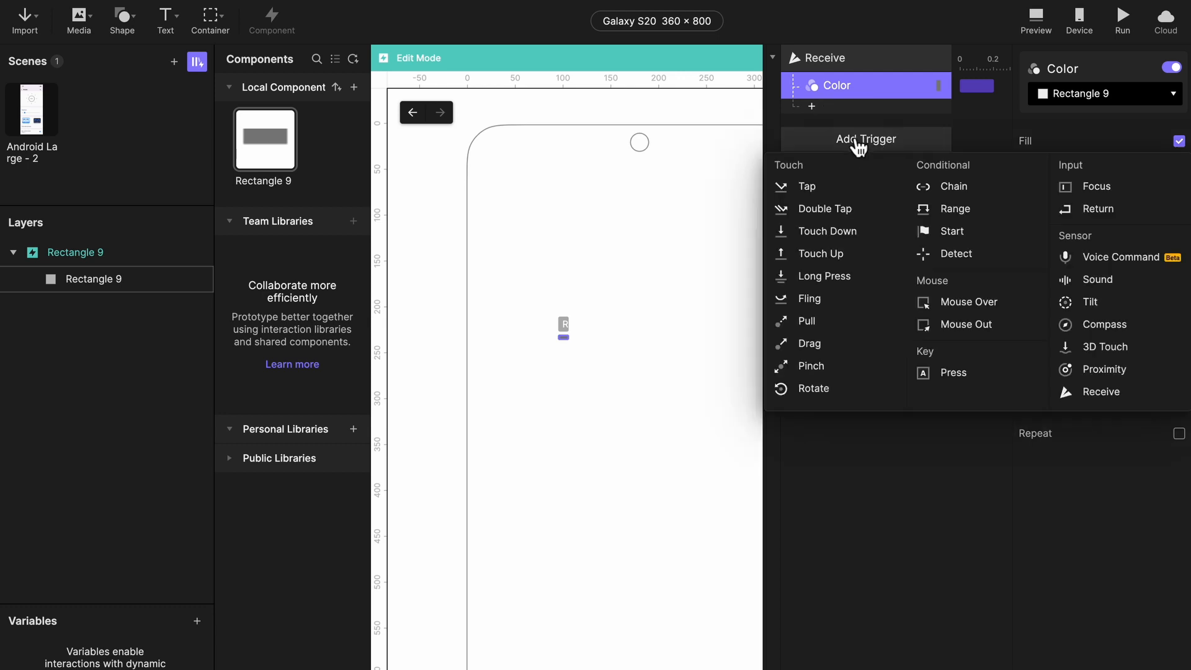
click(1096, 400)
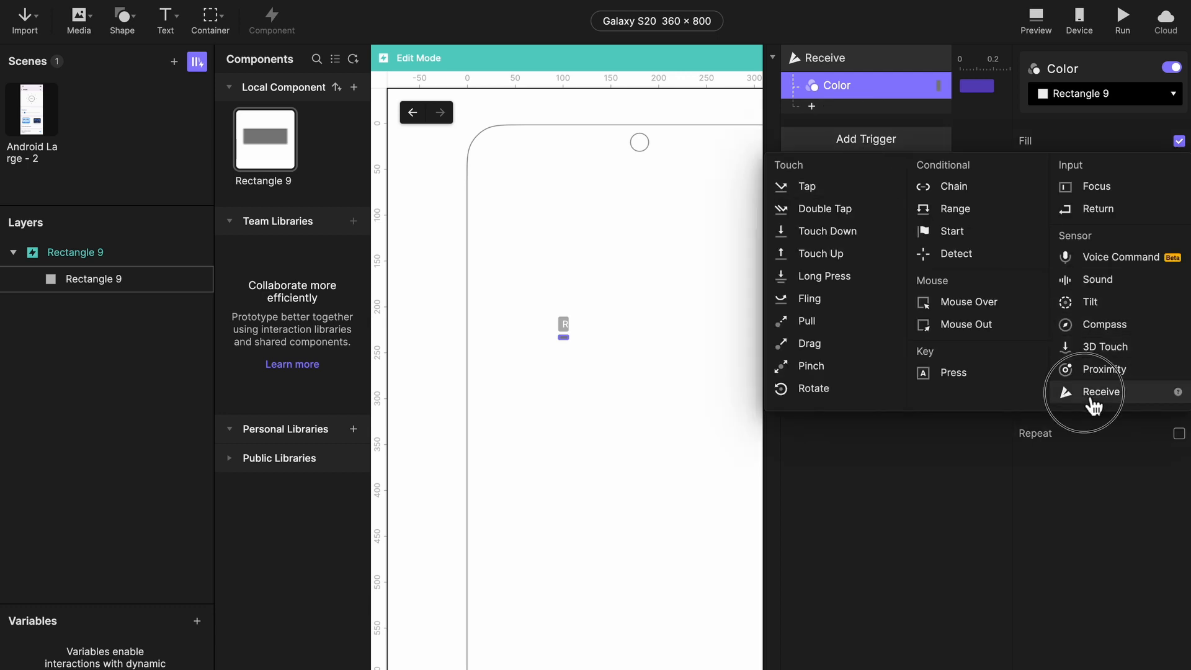
click(1077, 198)
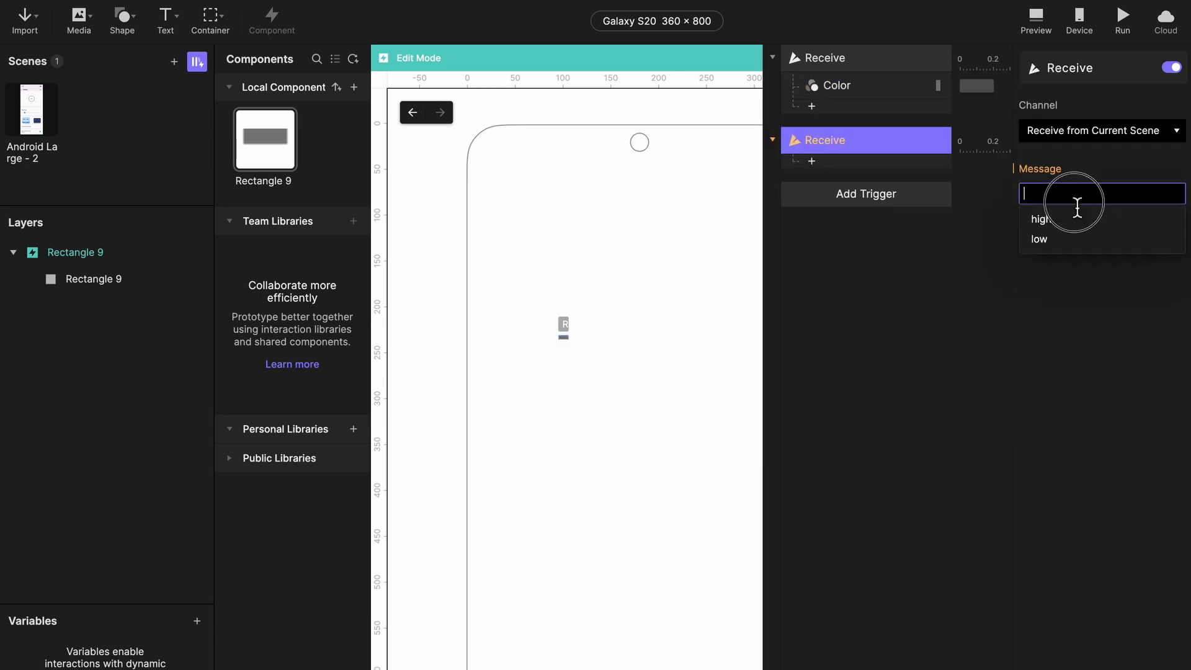
click(1049, 241)
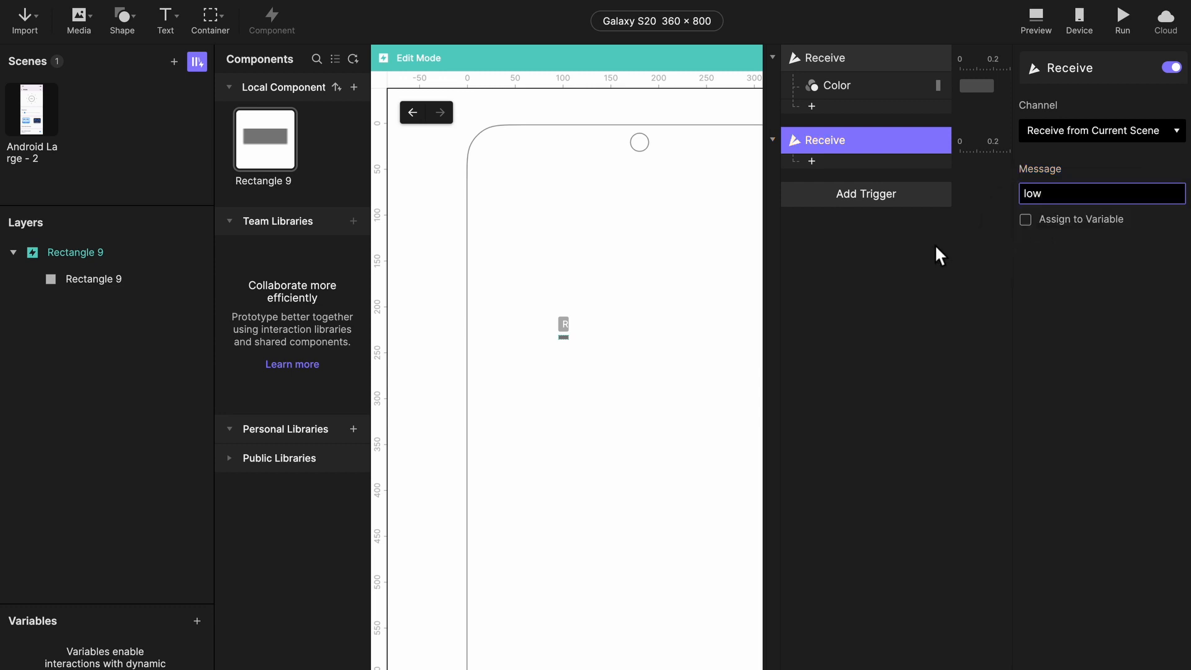
- Add a Color response under the "low" Receive trigger that sets the Rectangle 9 layer's fill to #7E7E7E at 100 opacity
click(843, 168)
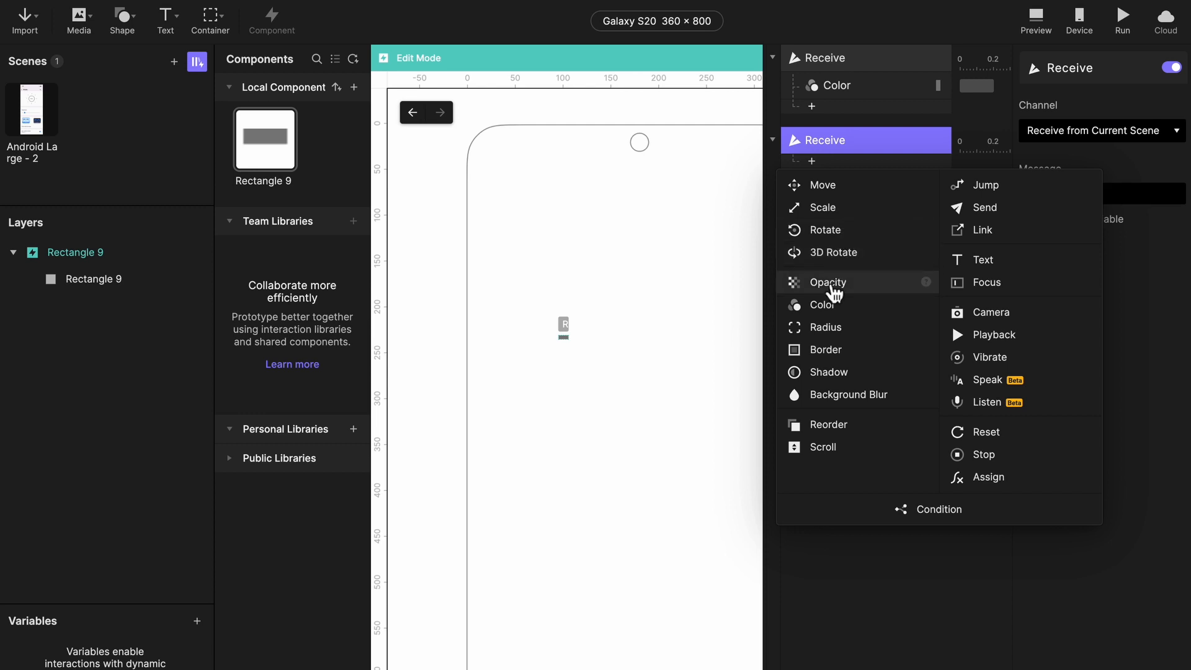
click(829, 306)
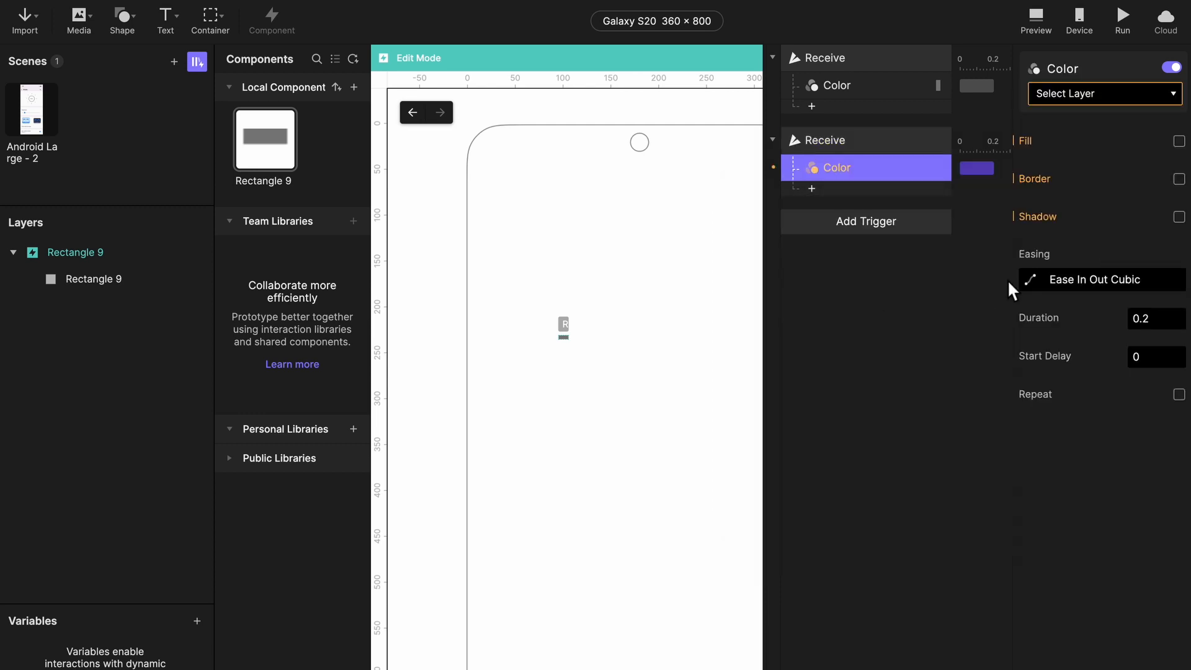
click(1096, 94)
click(1096, 178)
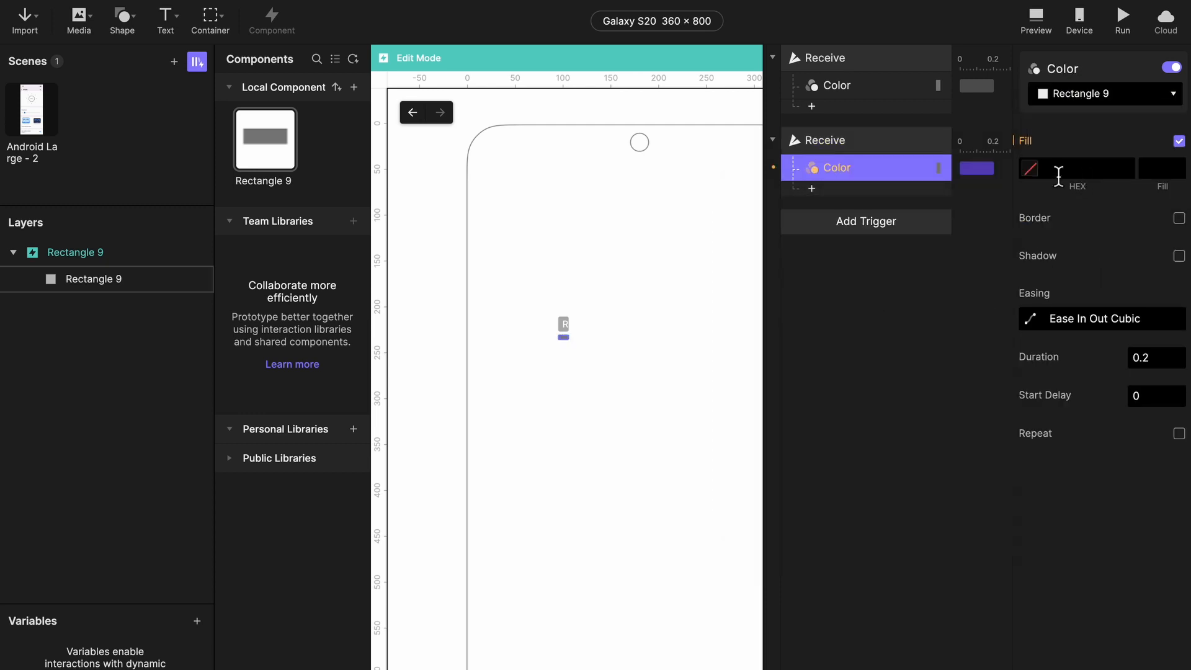
click(1039, 176)
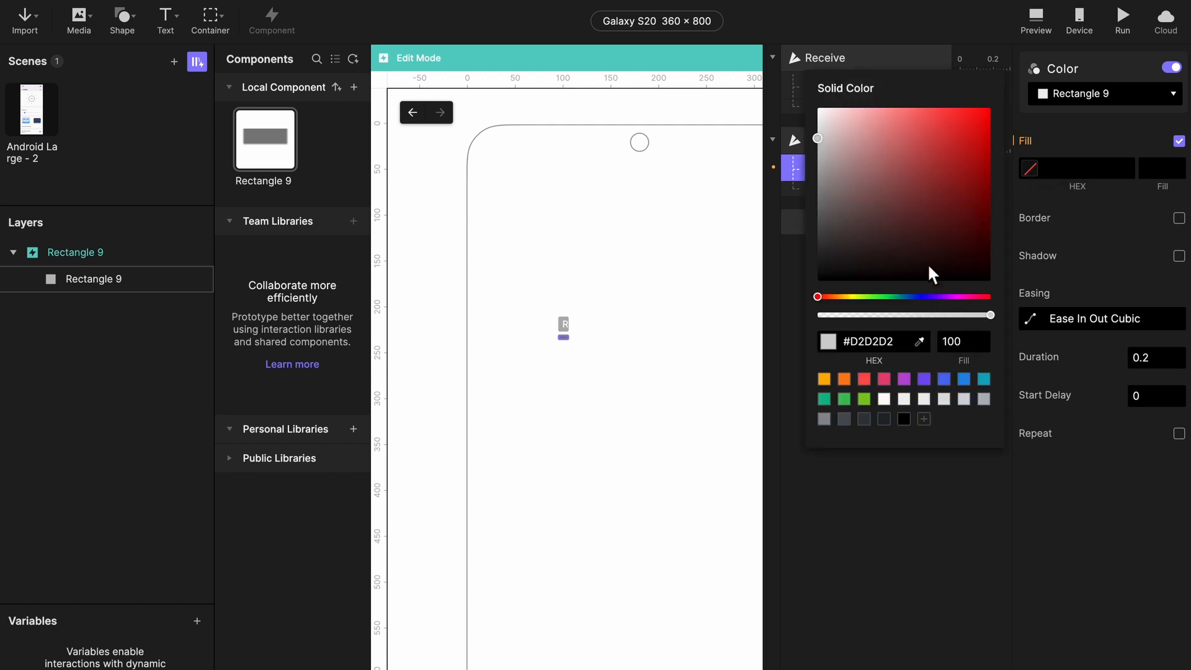
double_click(874, 341)
text(7e7e7e)
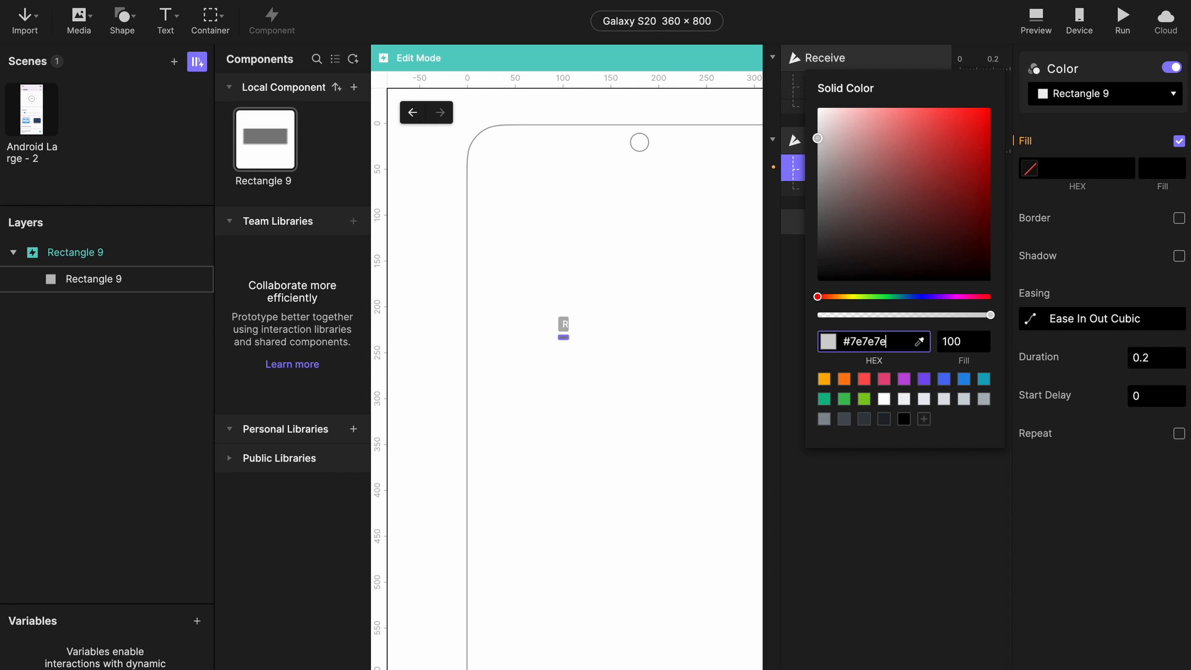
key(Return)
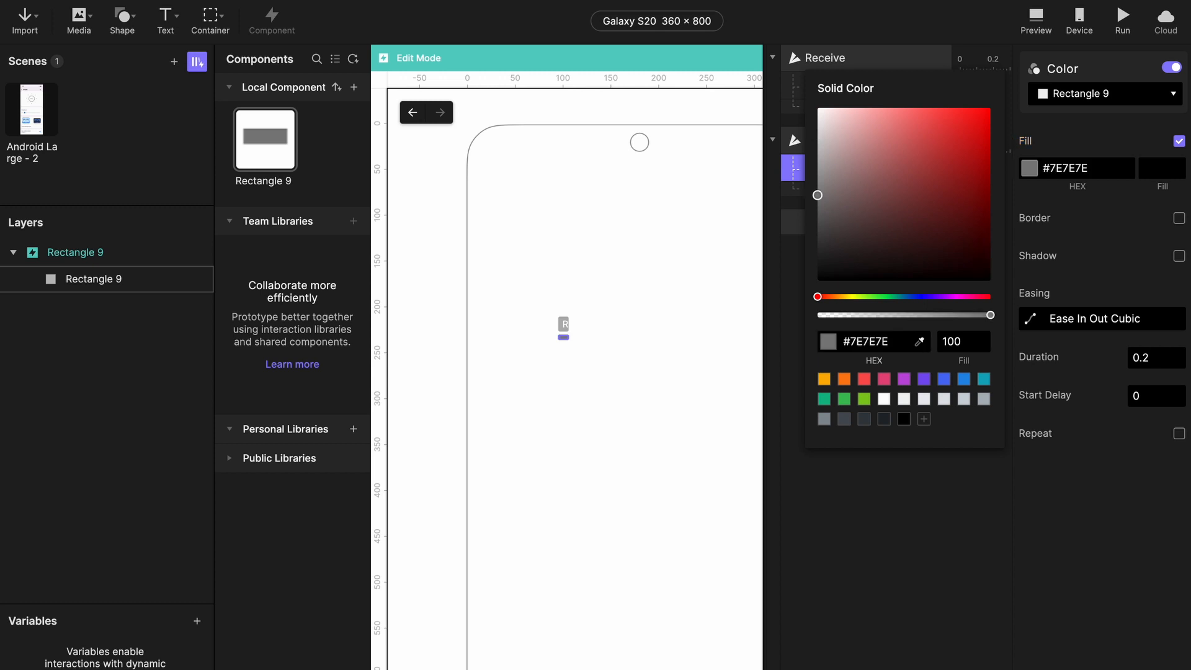
click(1165, 176)
click(1165, 177)
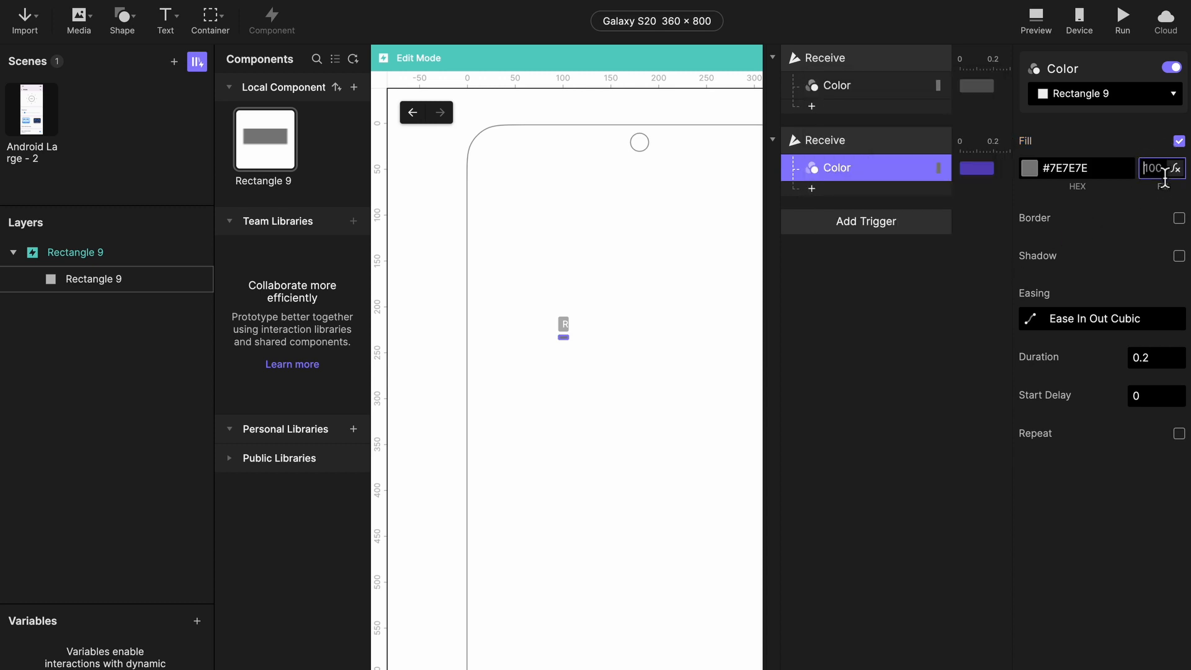
text(100)
key(Return)
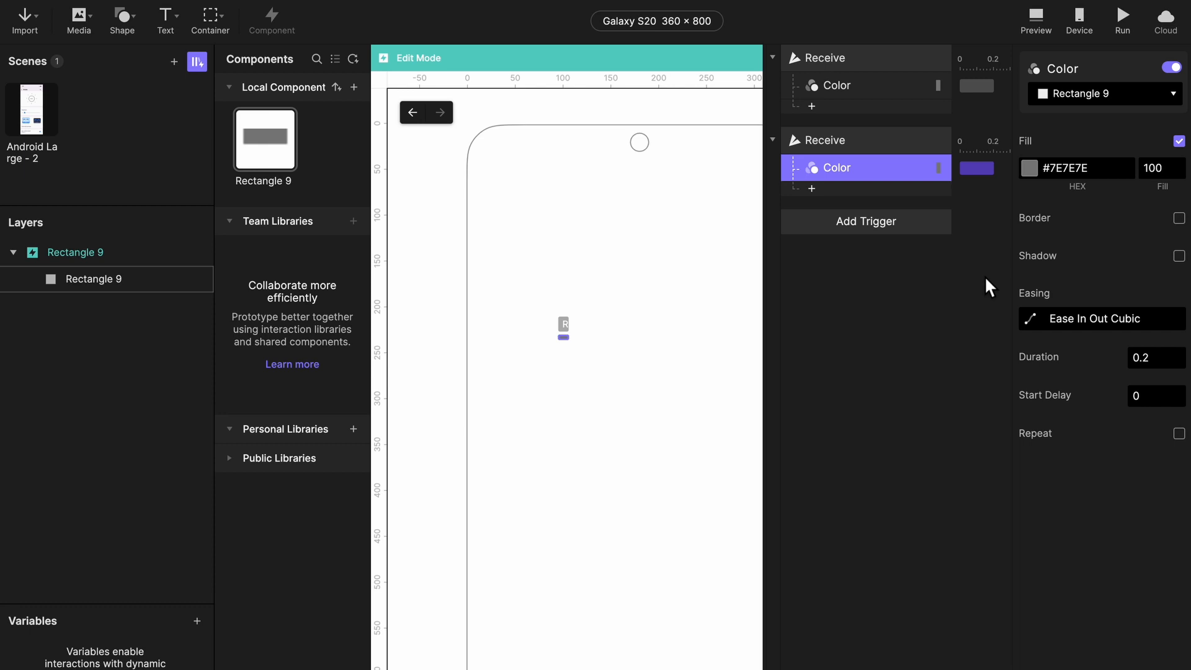
- Return to the Android Large - 2 scene and preview it, sliding the Brightness knob to the far end to check the sun rays' colour
click(32, 110)
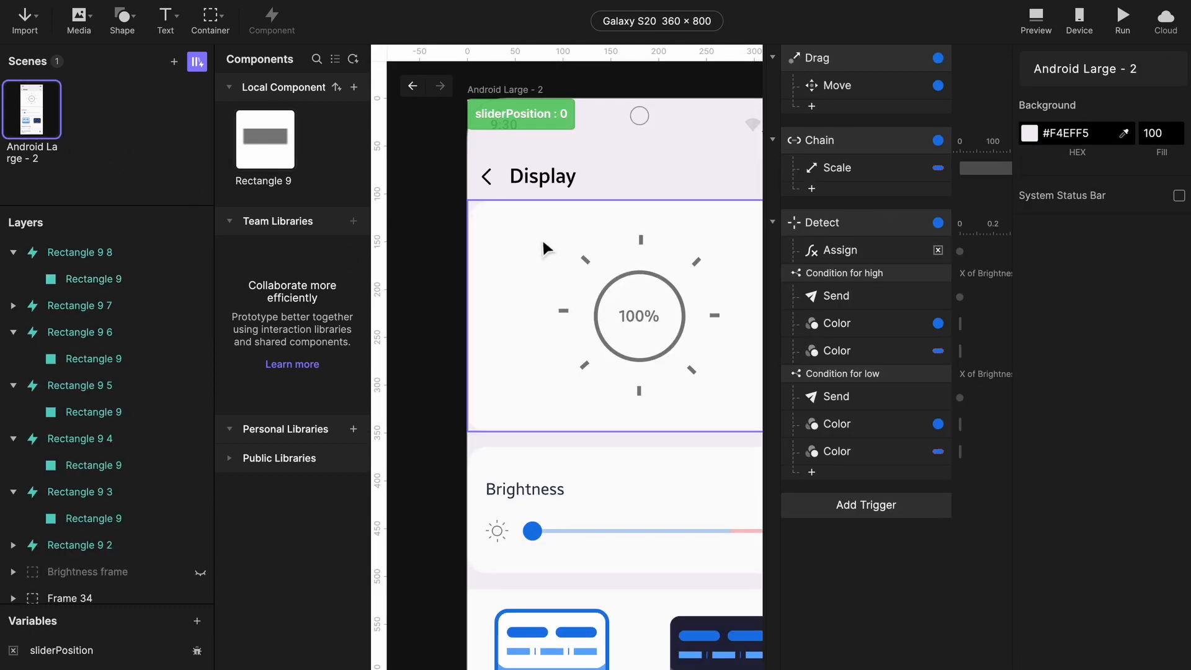
click(1040, 25)
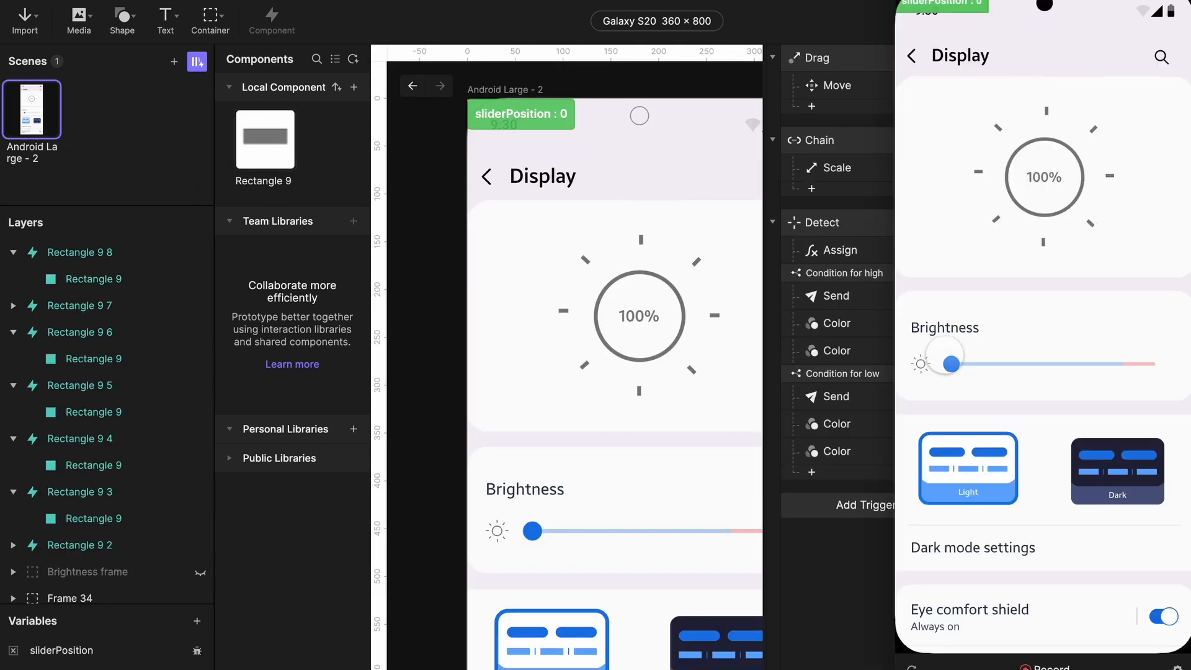
drag(949, 362, 1189, 374)
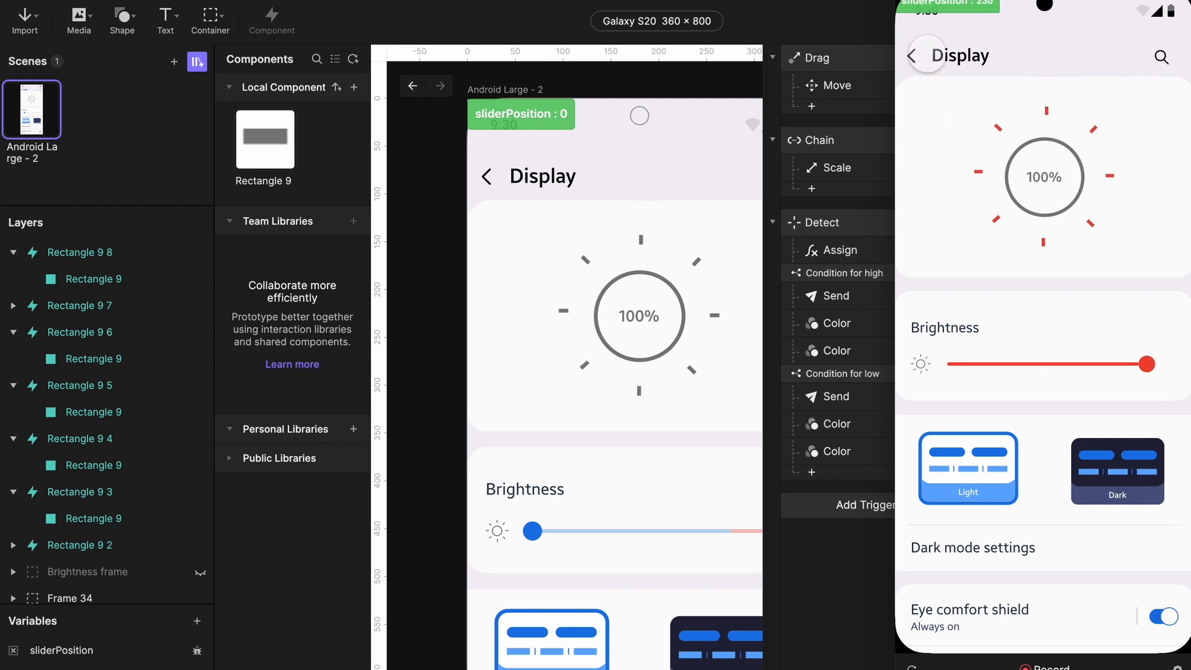
- Set the duration of both Color responses in the Rectangle 9 component to 0
click(904, 0)
double_click(255, 154)
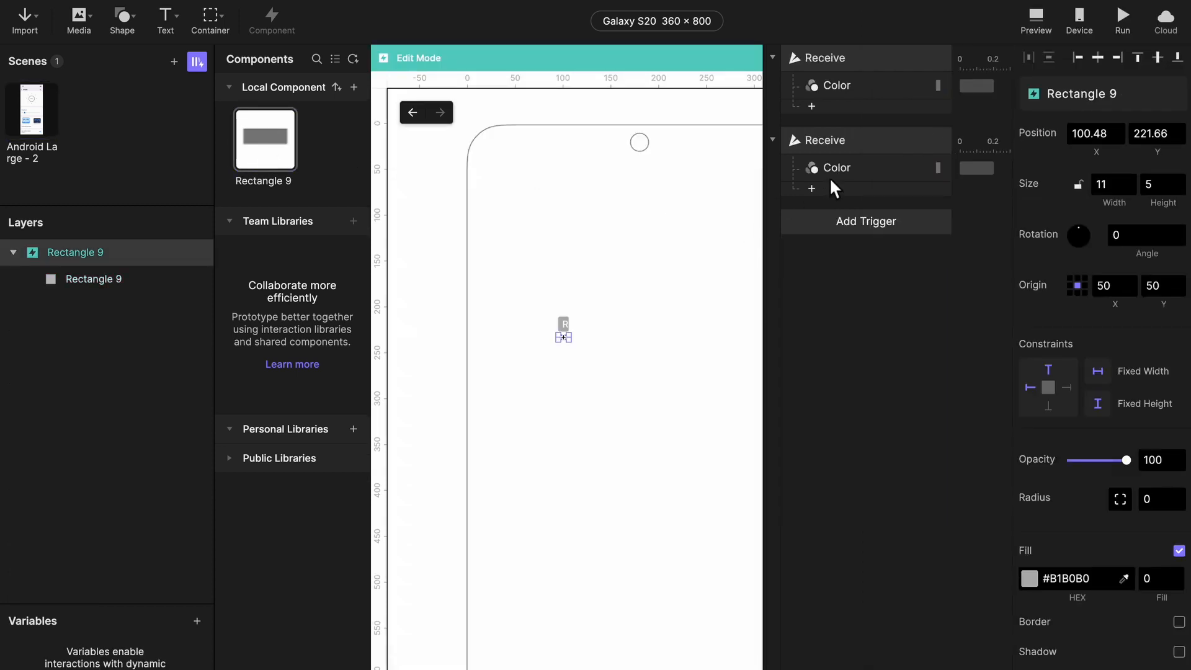
click(847, 88)
click(1156, 363)
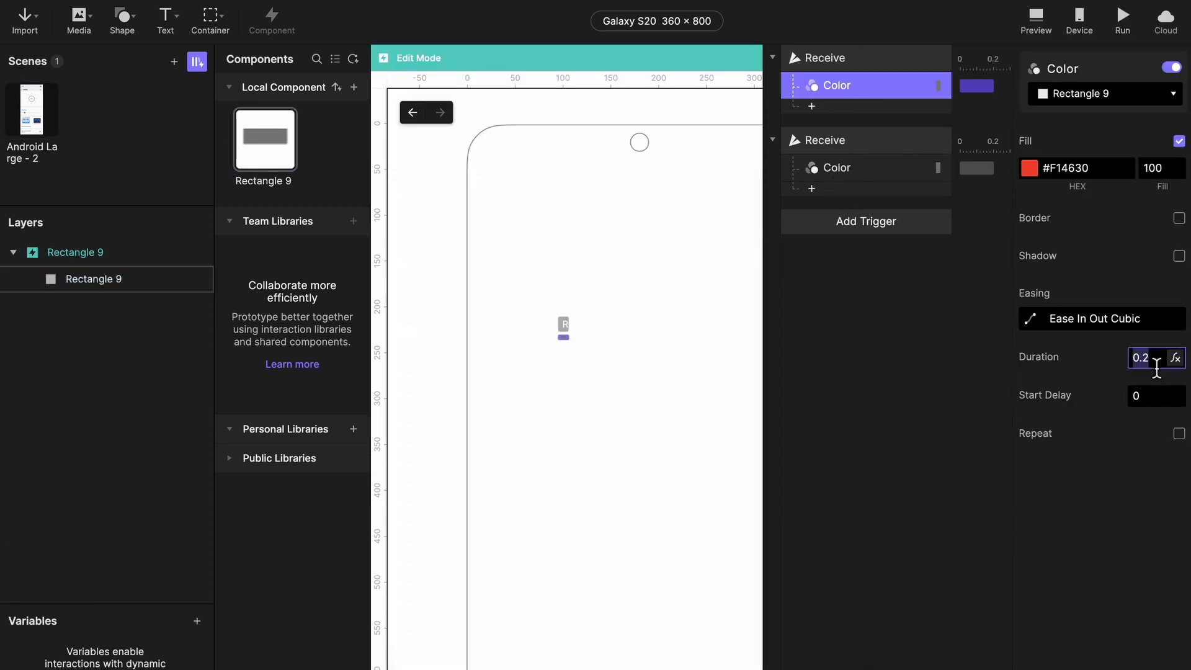
click(896, 176)
click(1156, 360)
text(0)
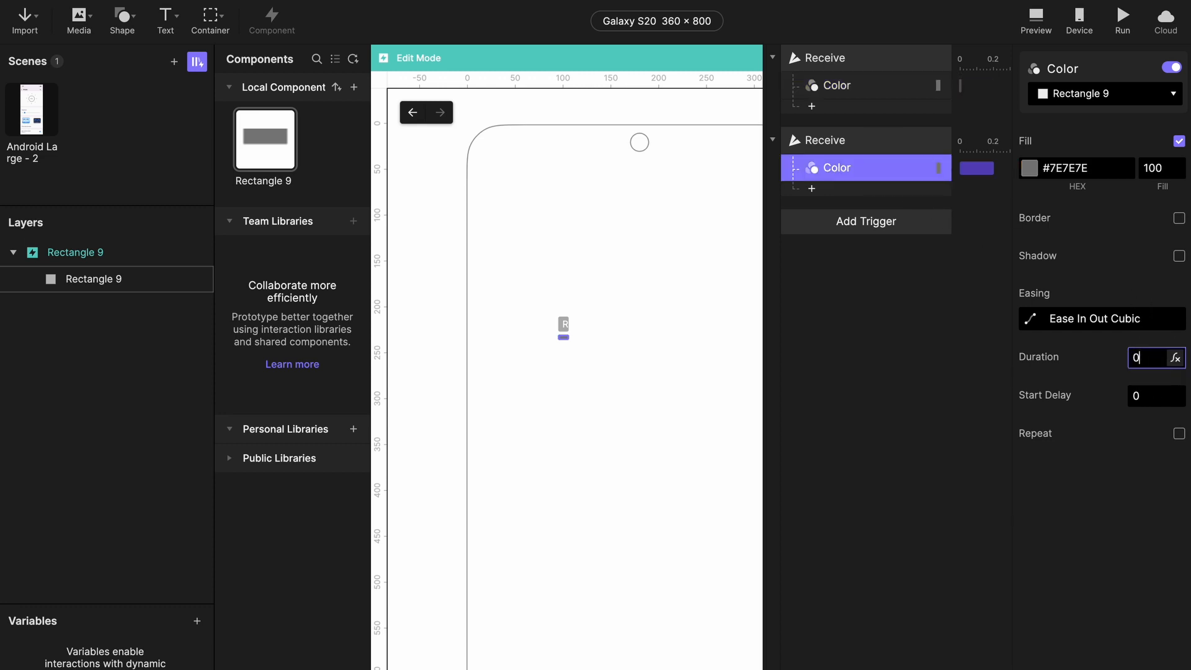
key(Return)
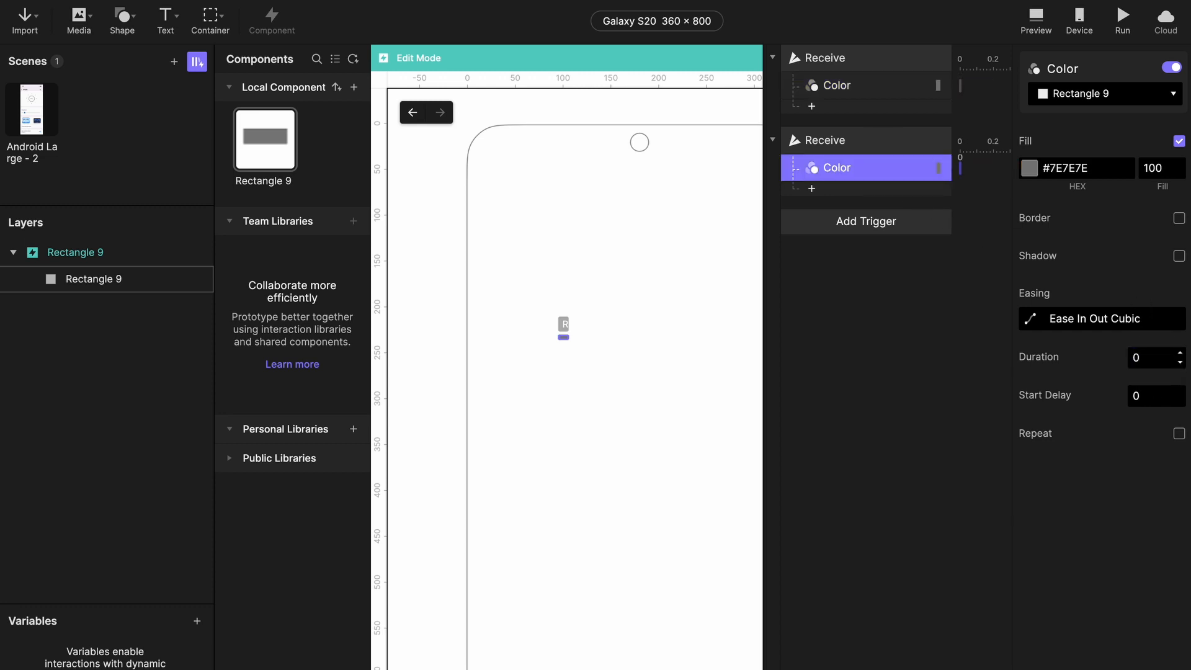
- Preview the Android Large - 2 scene and test the ray colours by moving the brightness knob to the far end of its slider
click(52, 109)
click(1036, 22)
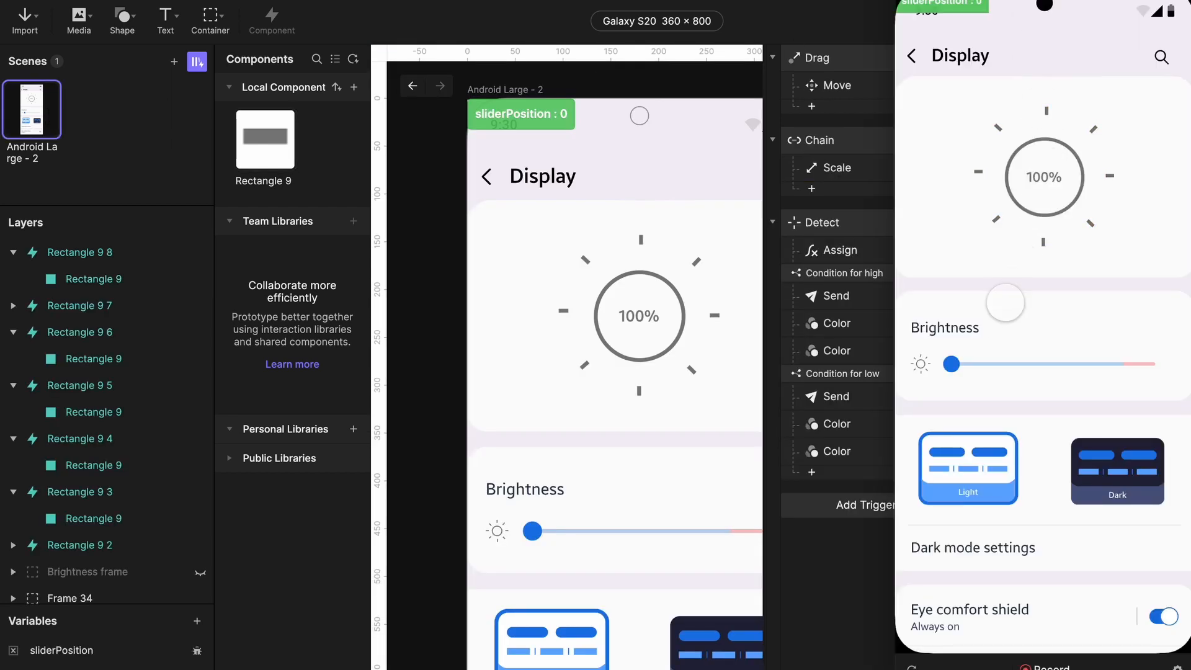
drag(945, 364, 1163, 369)
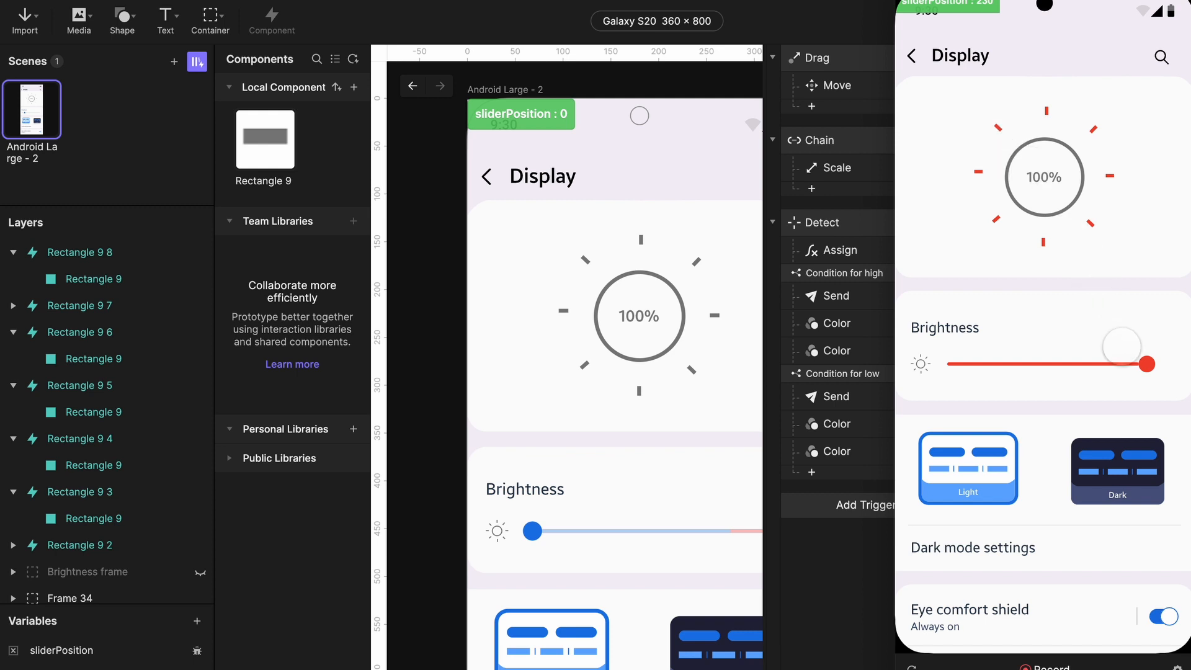
click(1145, 365)
drag(1144, 365, 1169, 395)
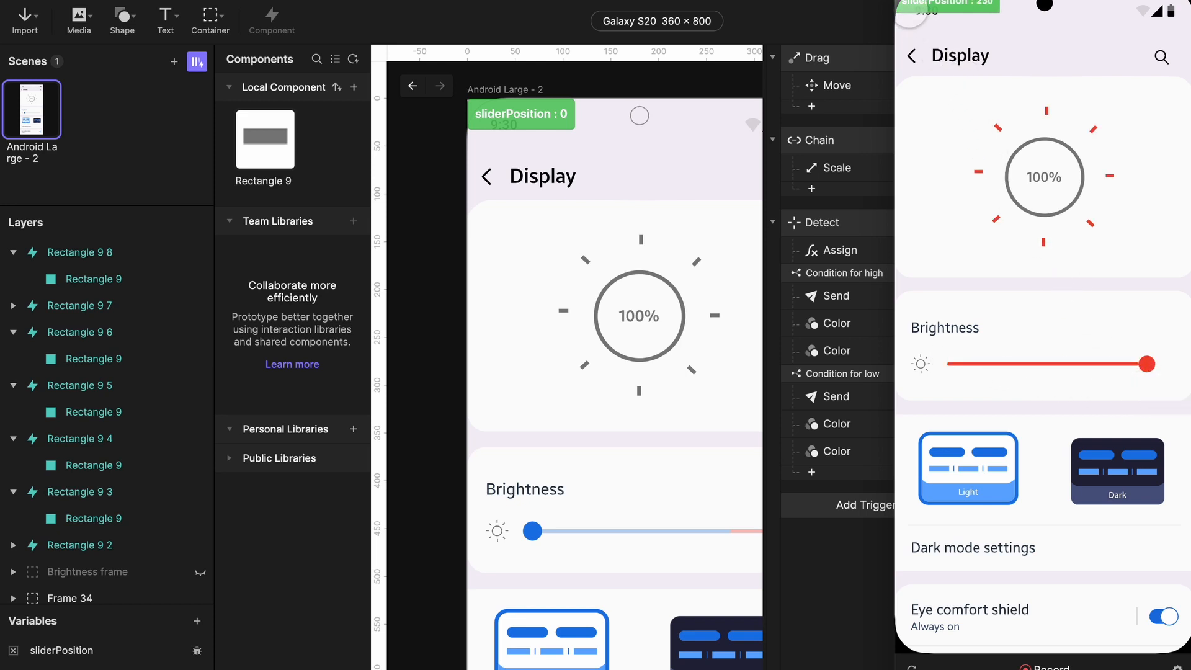
click(910, 0)
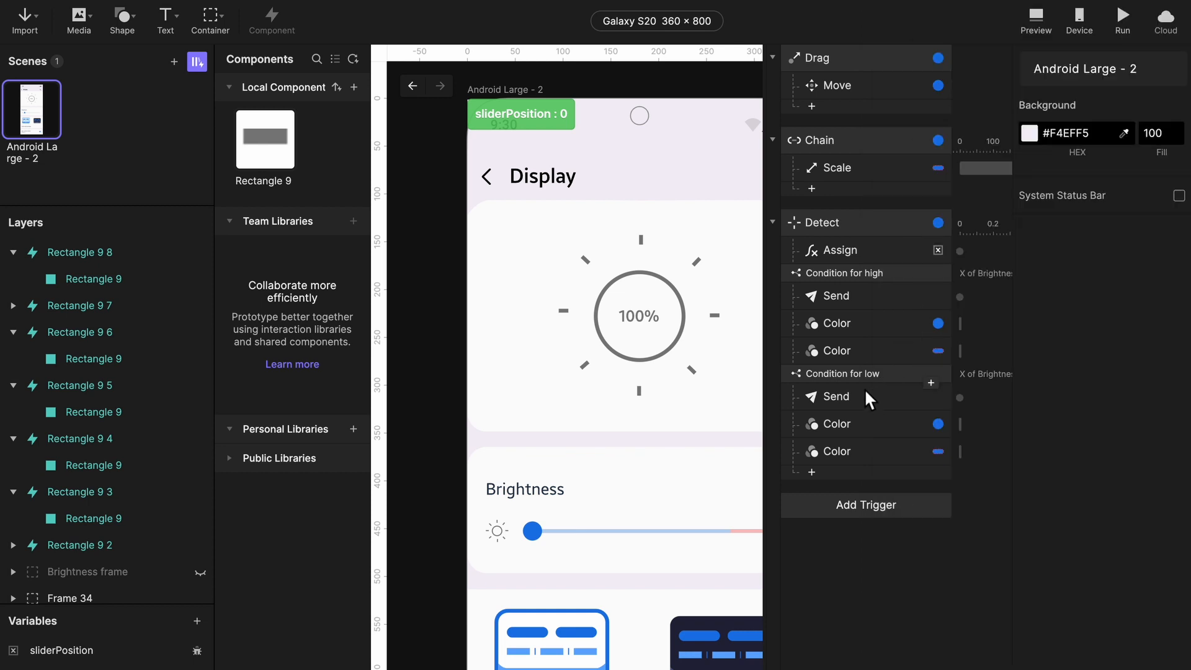
click(90, 652)
click(897, 618)
scroll(671, 532, right, 2)
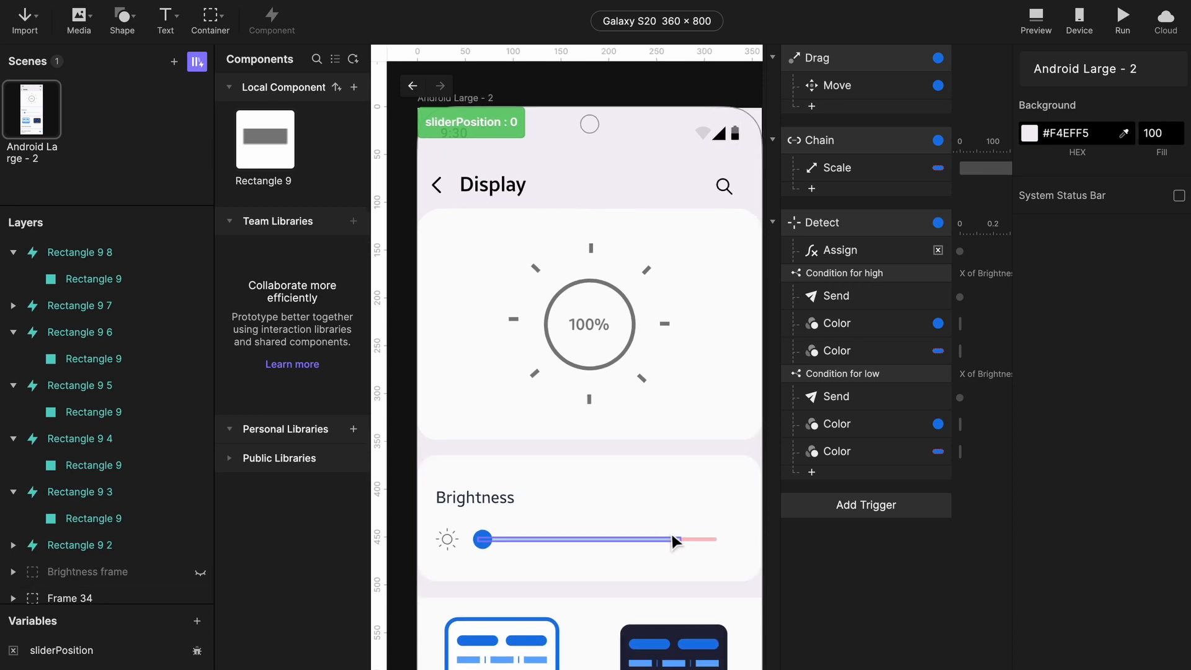
click(671, 537)
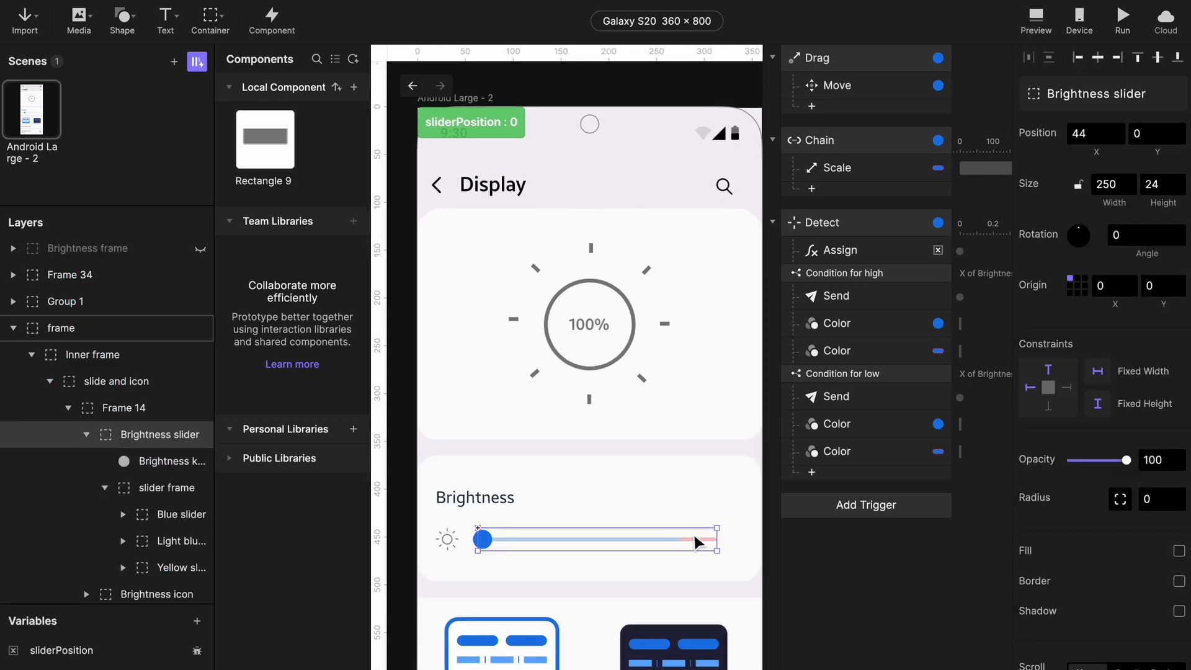
- Add a Send response after Assign in the Brightness knob's Detect trigger, with the message "knob position"
click(919, 226)
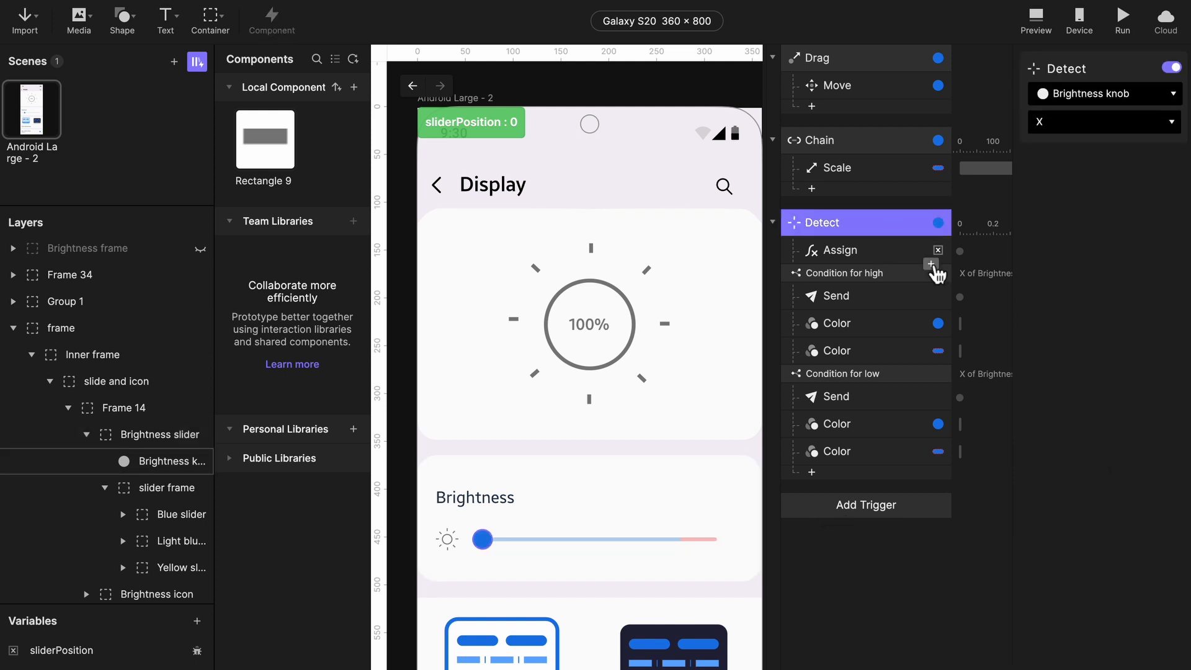
click(932, 267)
click(926, 228)
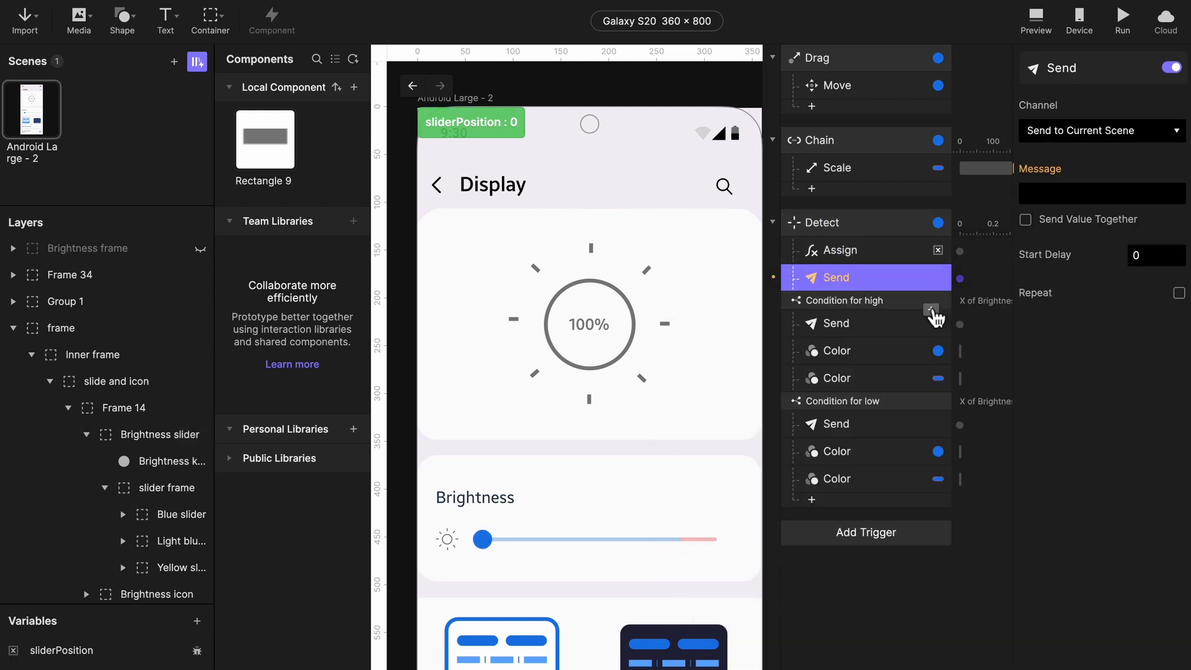
click(1078, 196)
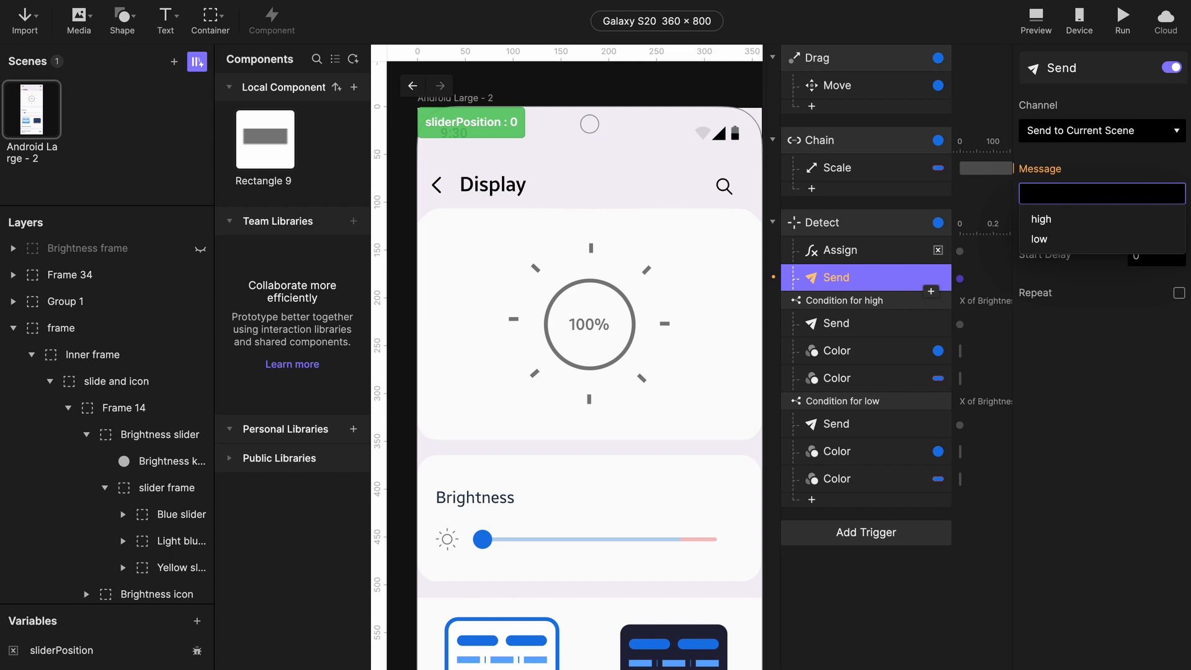
text(knob position)
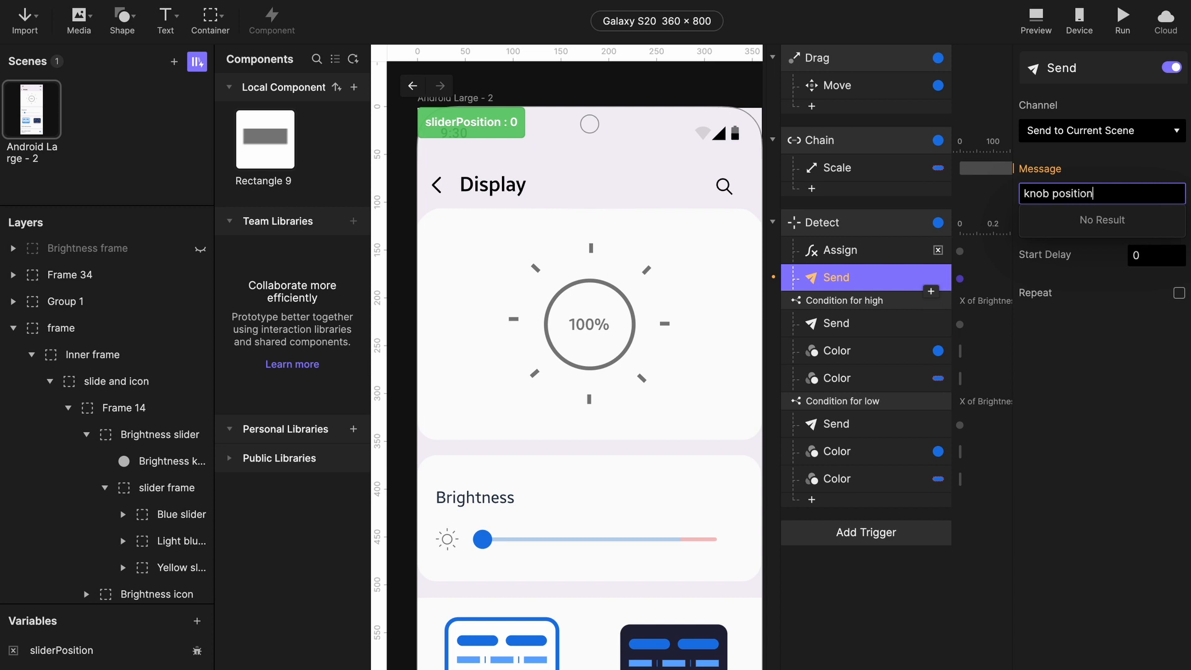
key(Return)
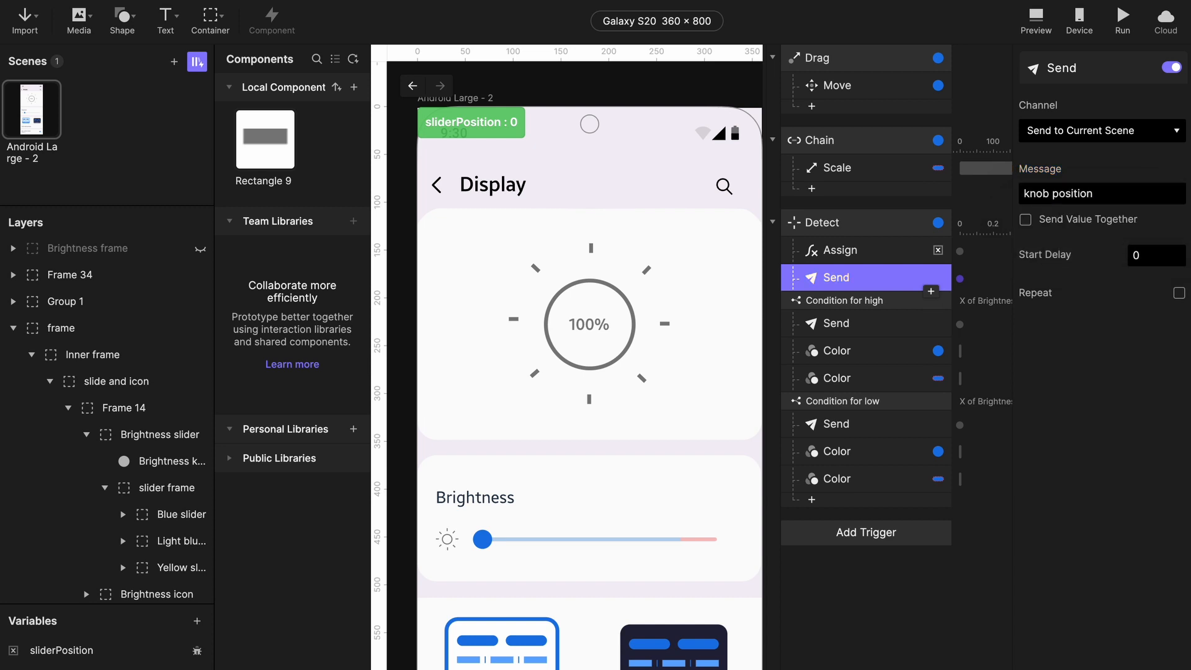
- Make the knob position Send response also send a value, using the formula sliderPosition
click(1025, 220)
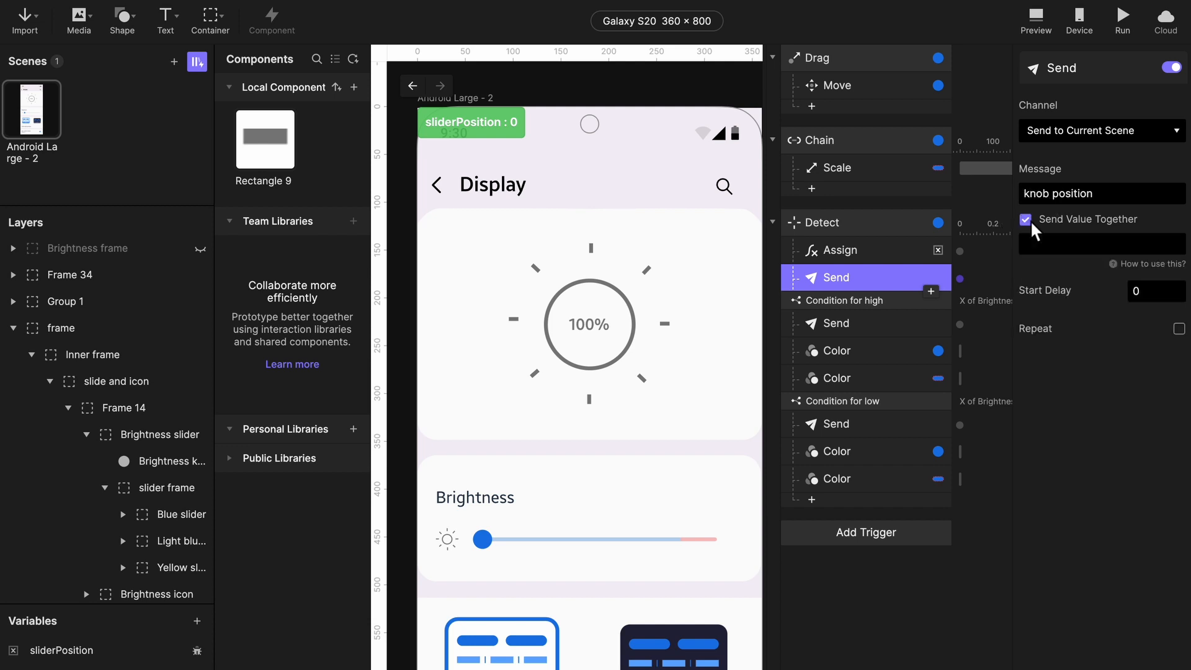
click(1156, 251)
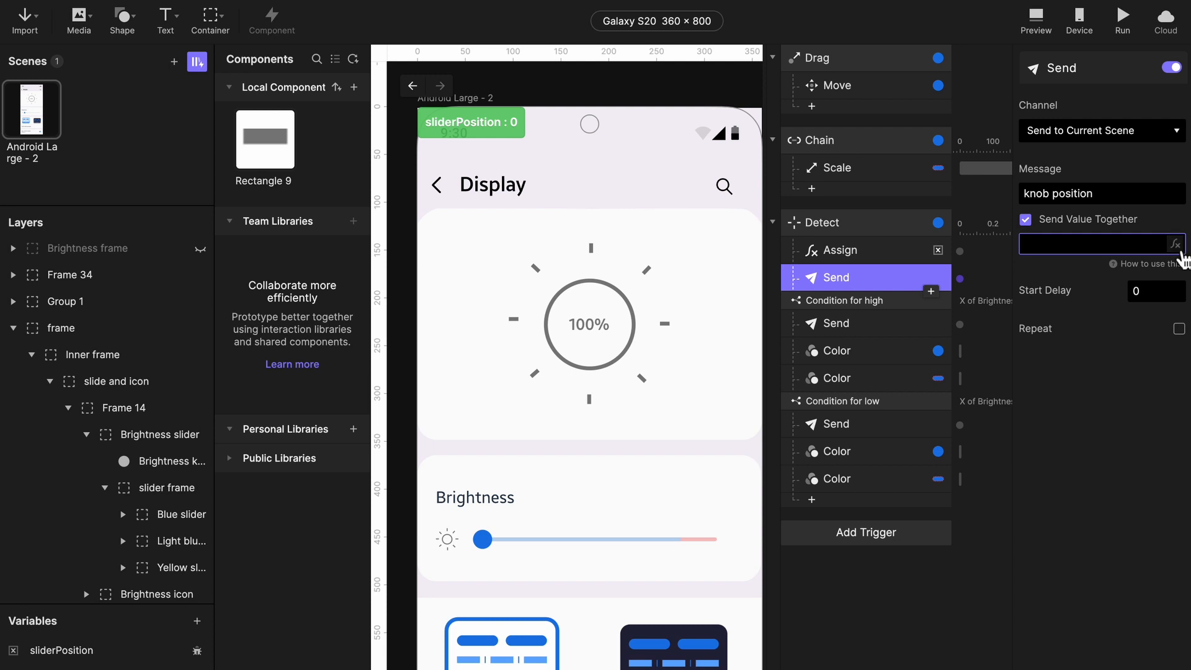
click(1175, 244)
click(1129, 244)
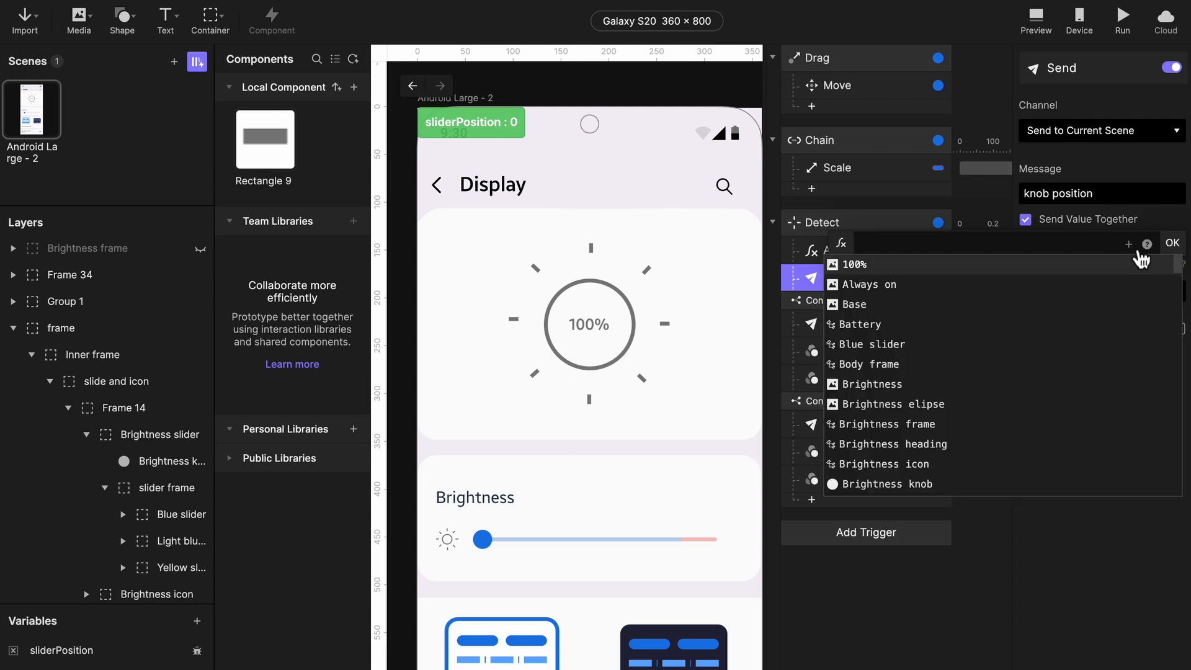
text(slider)
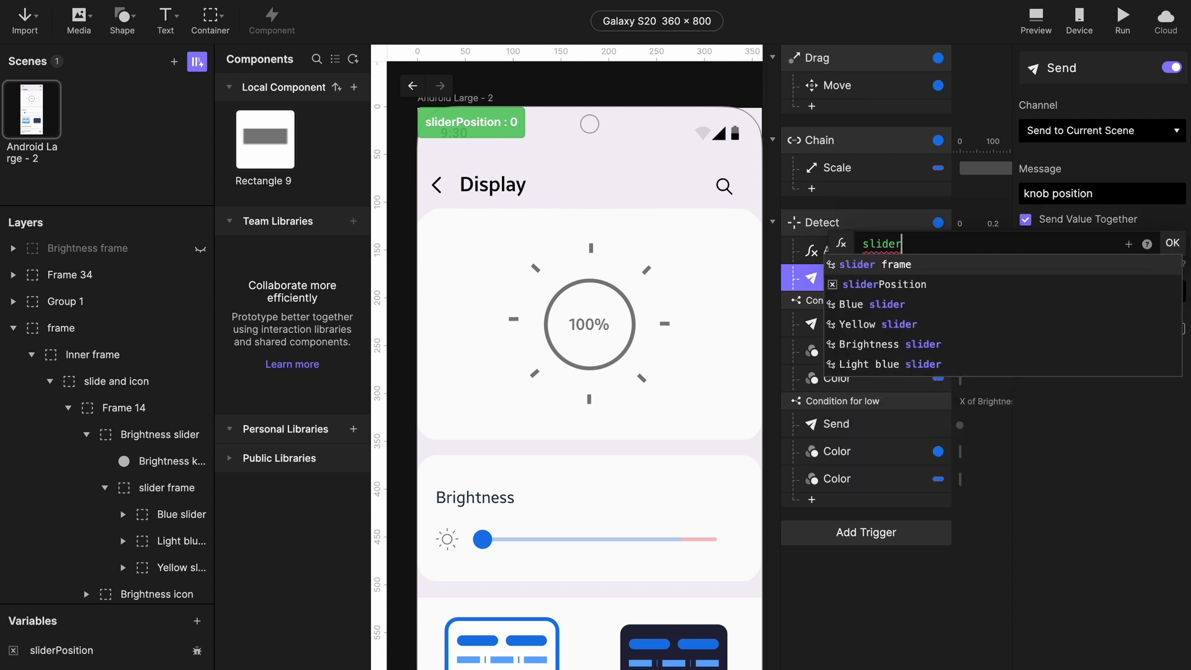
key(Down)
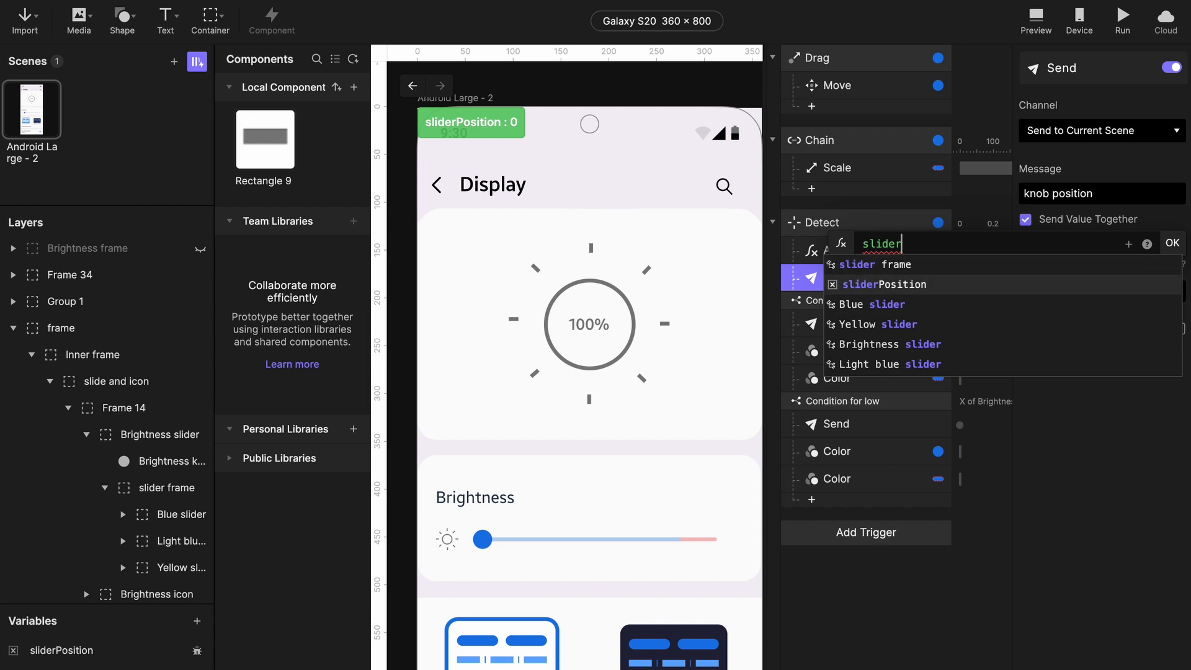
key(Return)
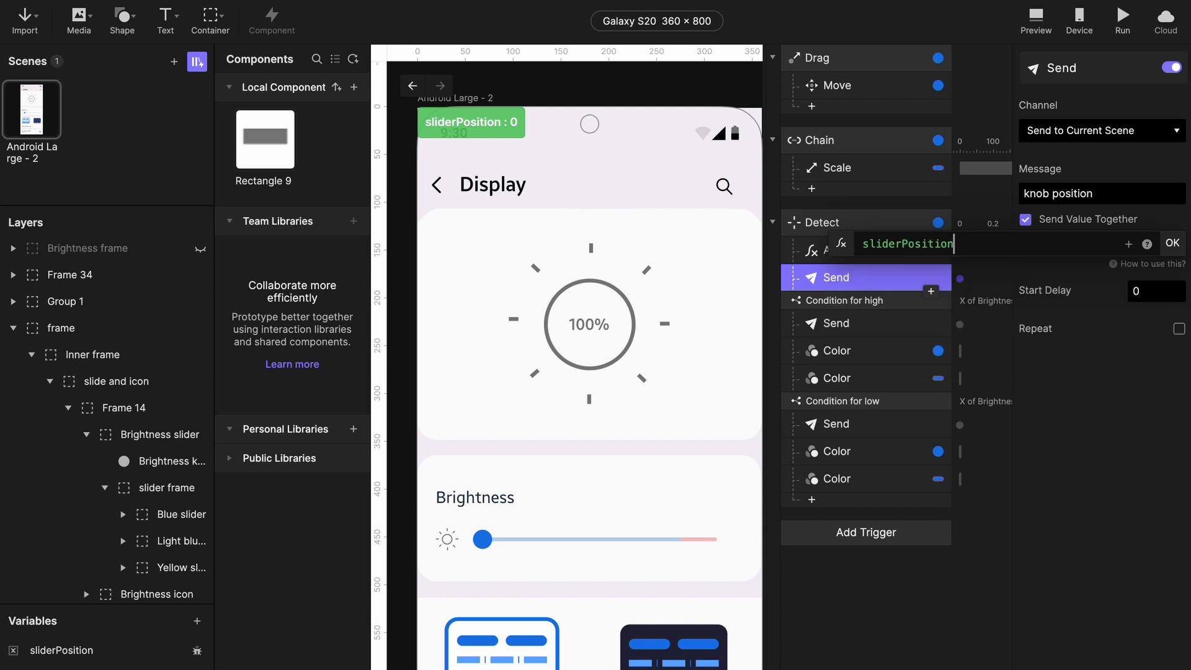
click(1179, 245)
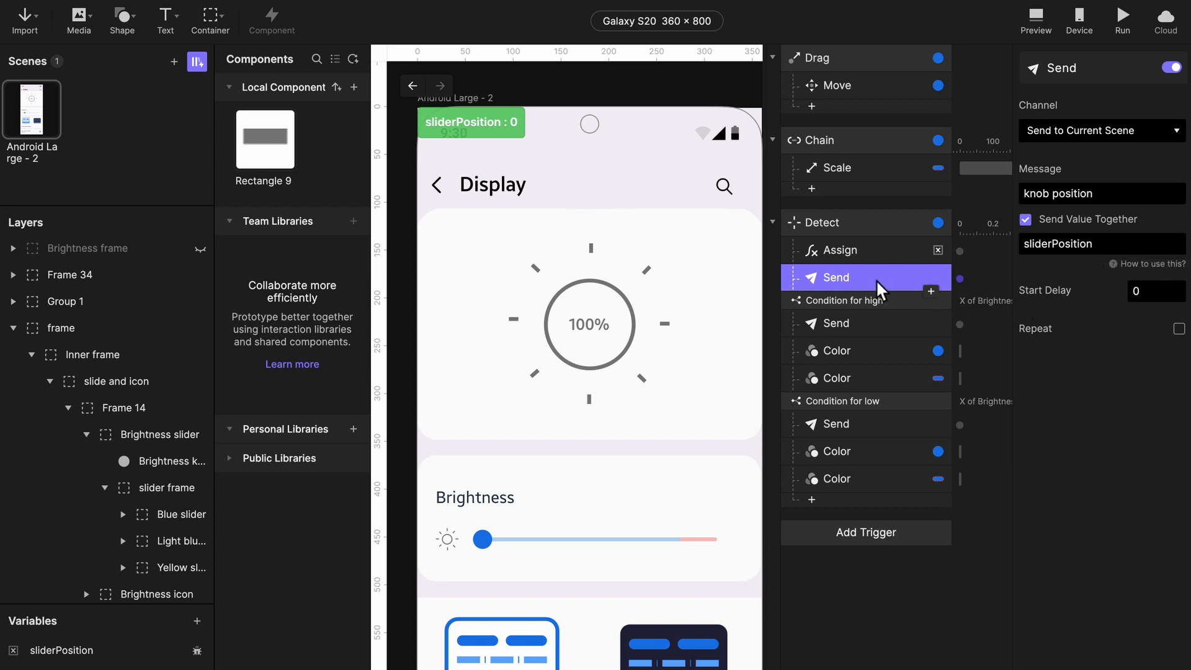
- Add a third Receive trigger inside the Rectangle 9 component that listens for the message "knob position"
double_click(265, 149)
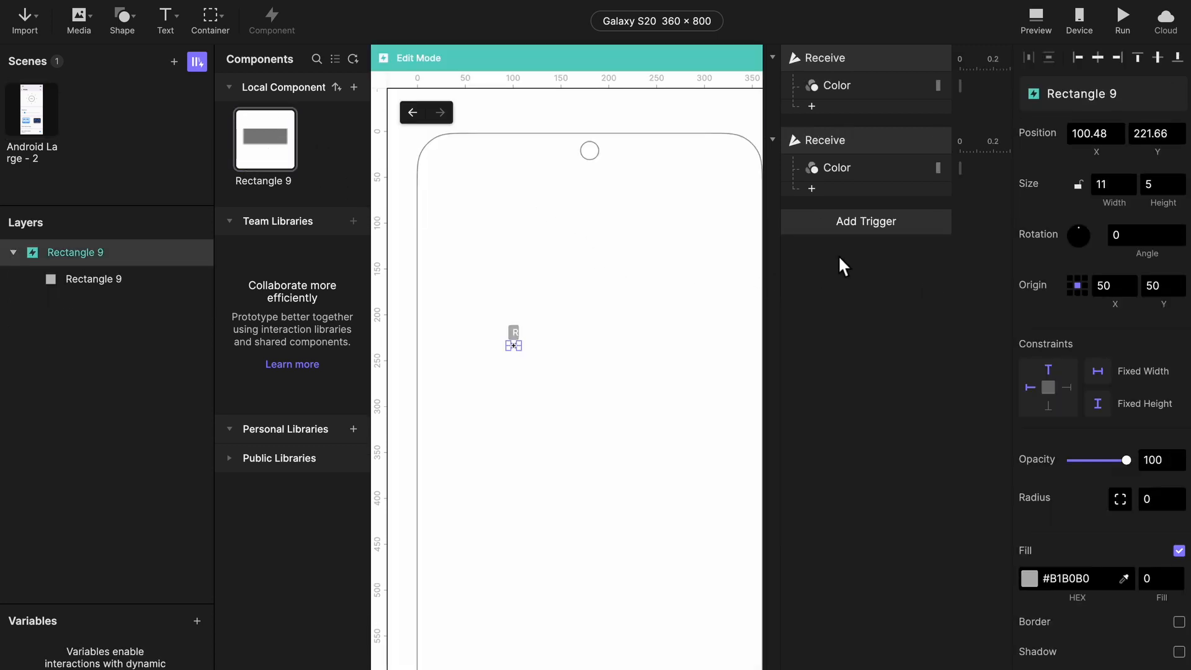
click(864, 240)
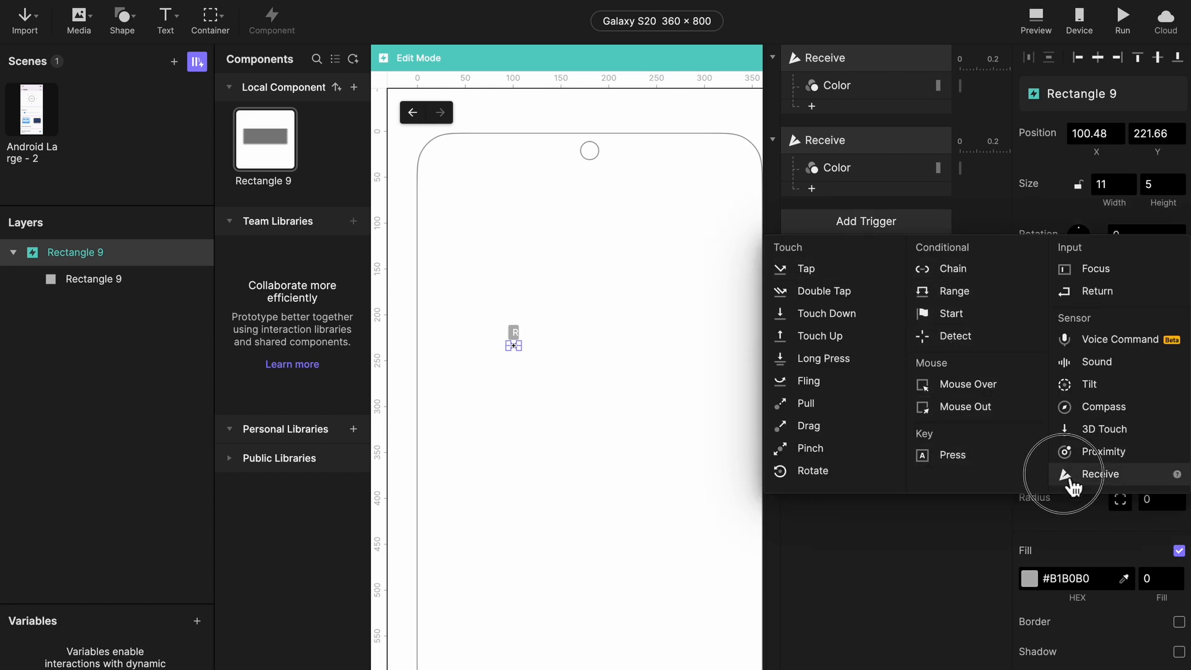
click(1068, 482)
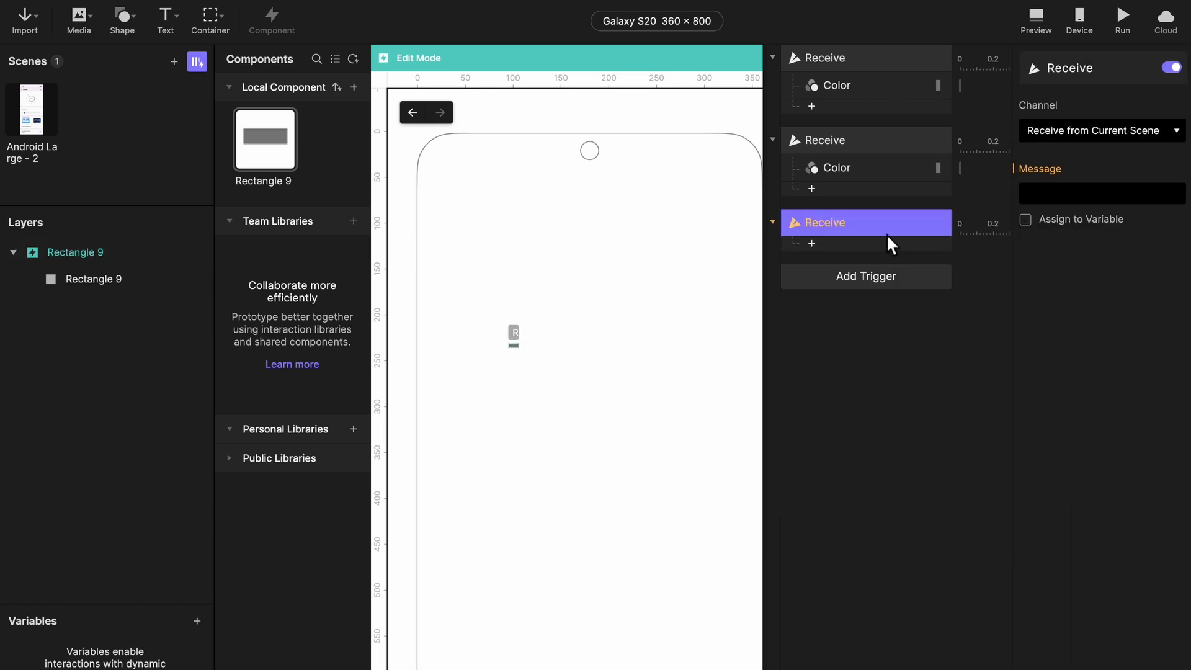
click(1095, 194)
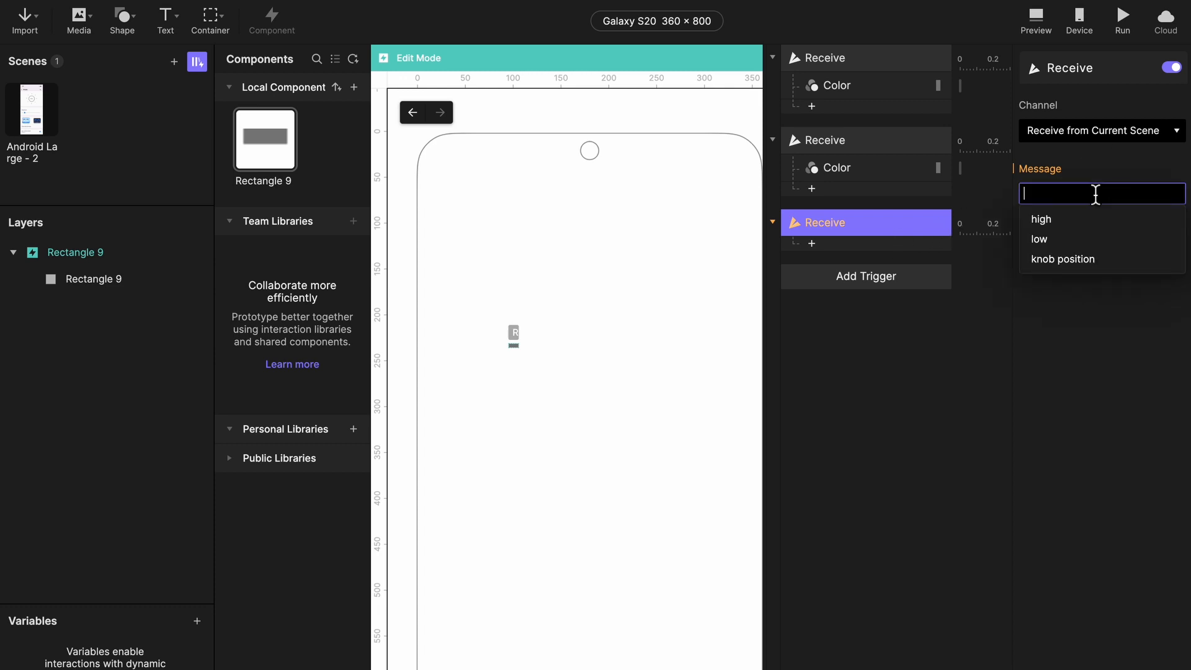
click(1105, 260)
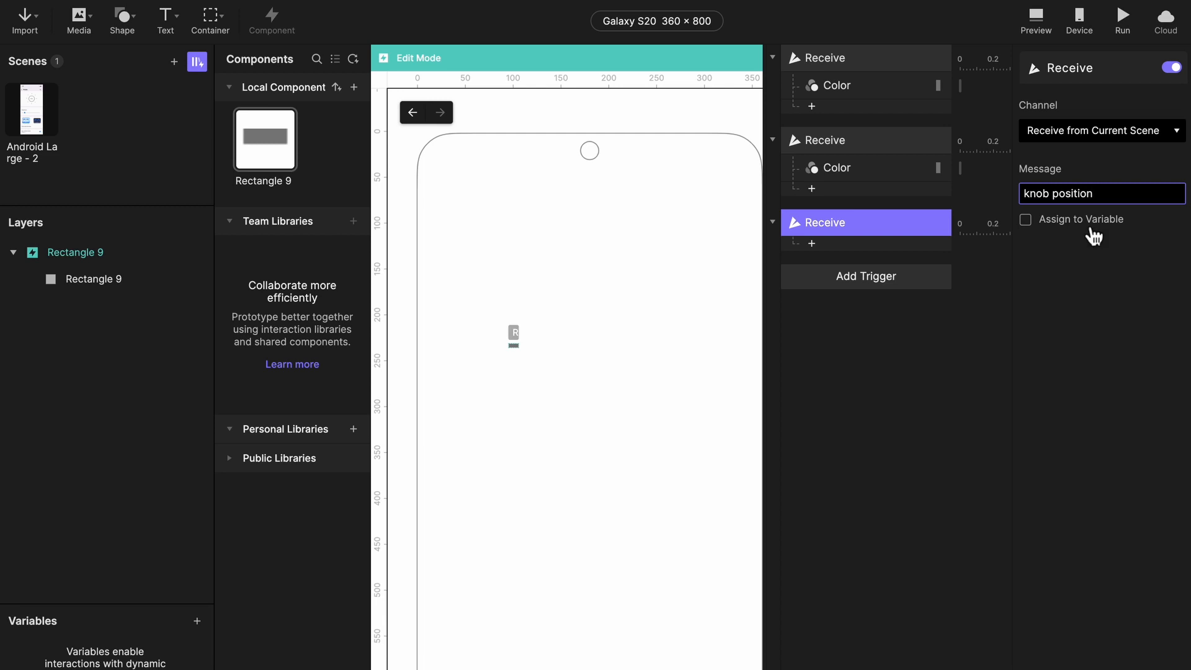
- Enable variable assignment on the knob position Receive trigger and create a component variable named position
click(1094, 234)
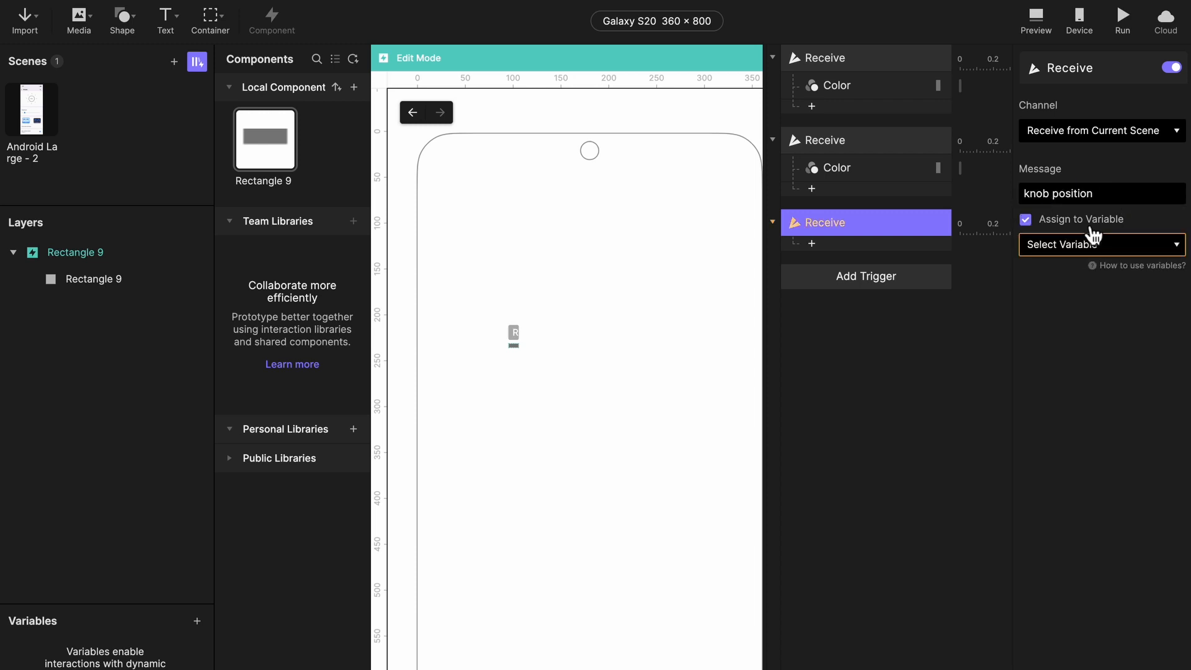
click(1094, 244)
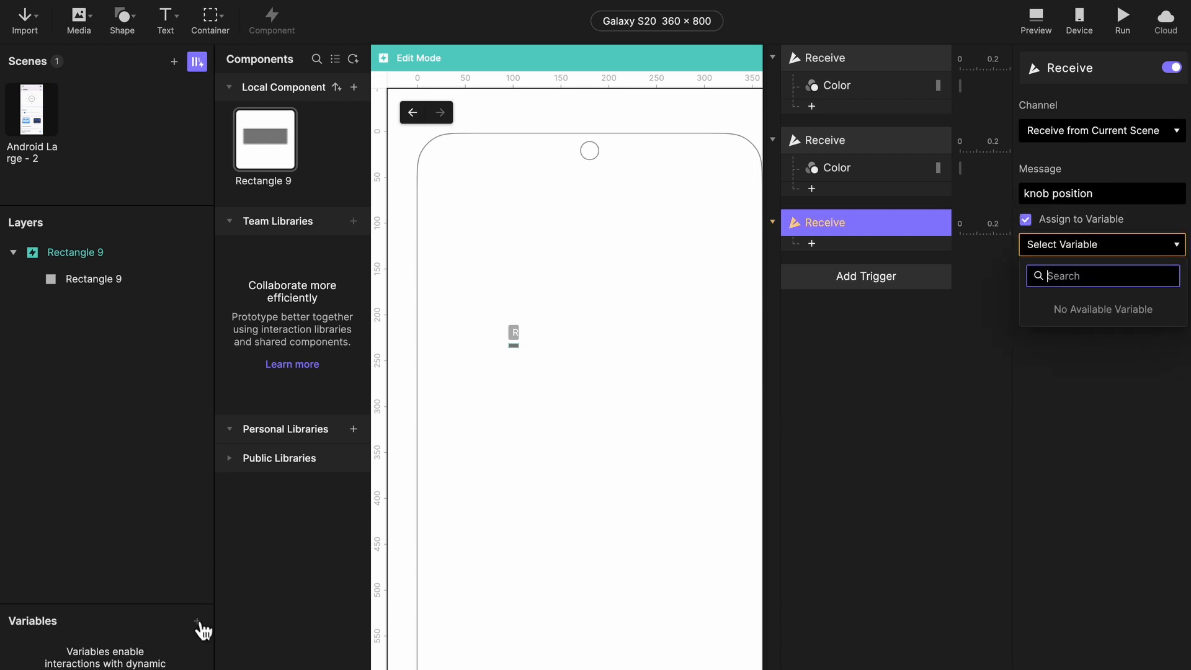
click(197, 621)
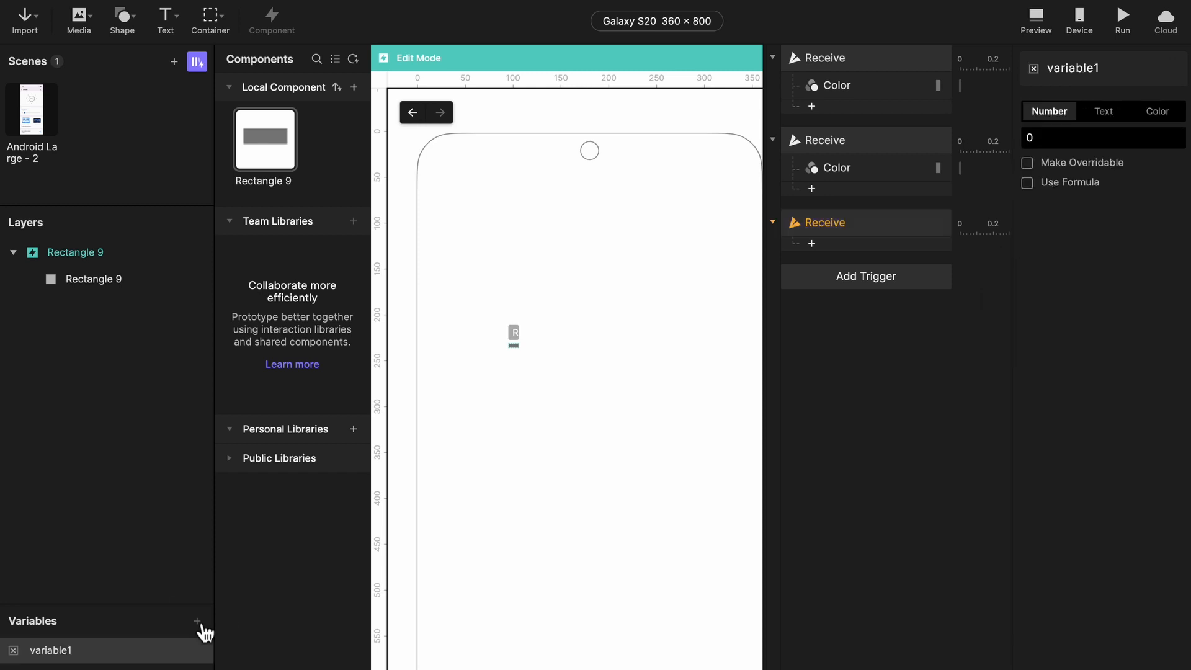
double_click(56, 651)
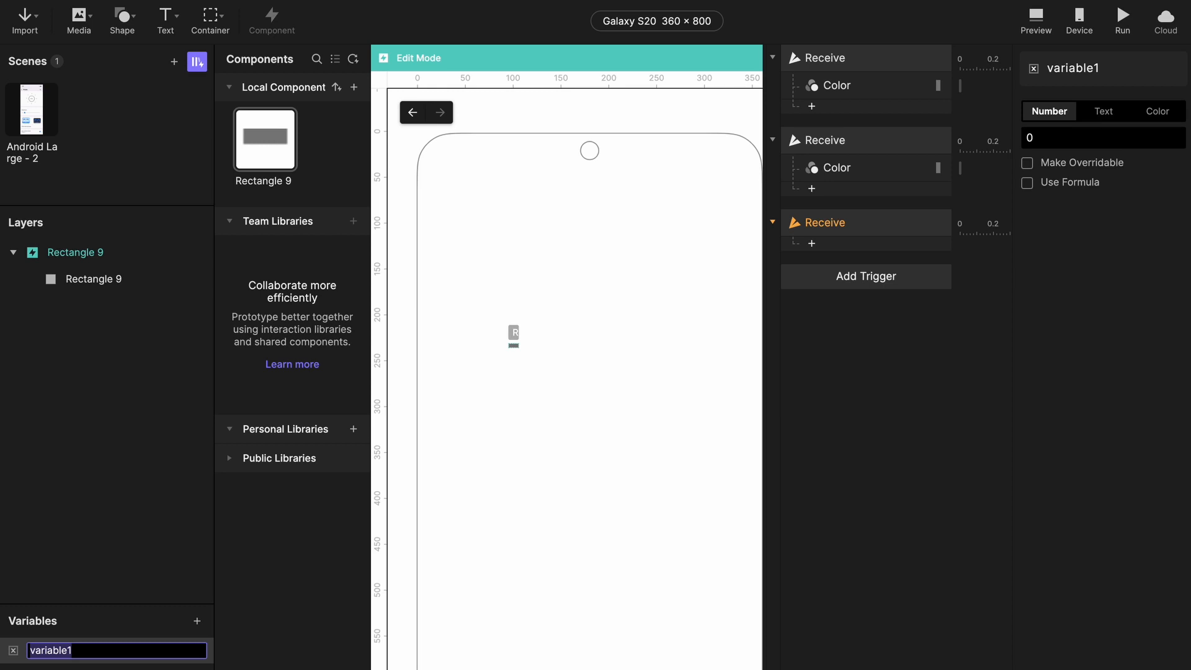
text(position)
key(Return)
- Assign the value received by the knob position trigger to the position variable
click(869, 222)
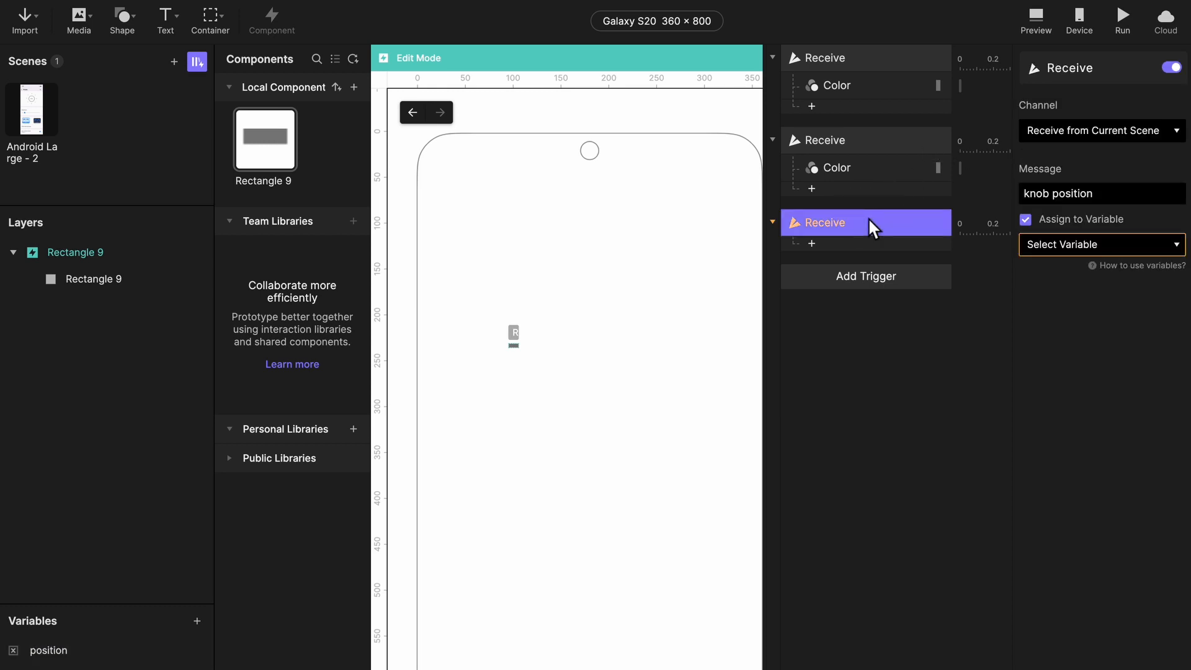
click(1046, 248)
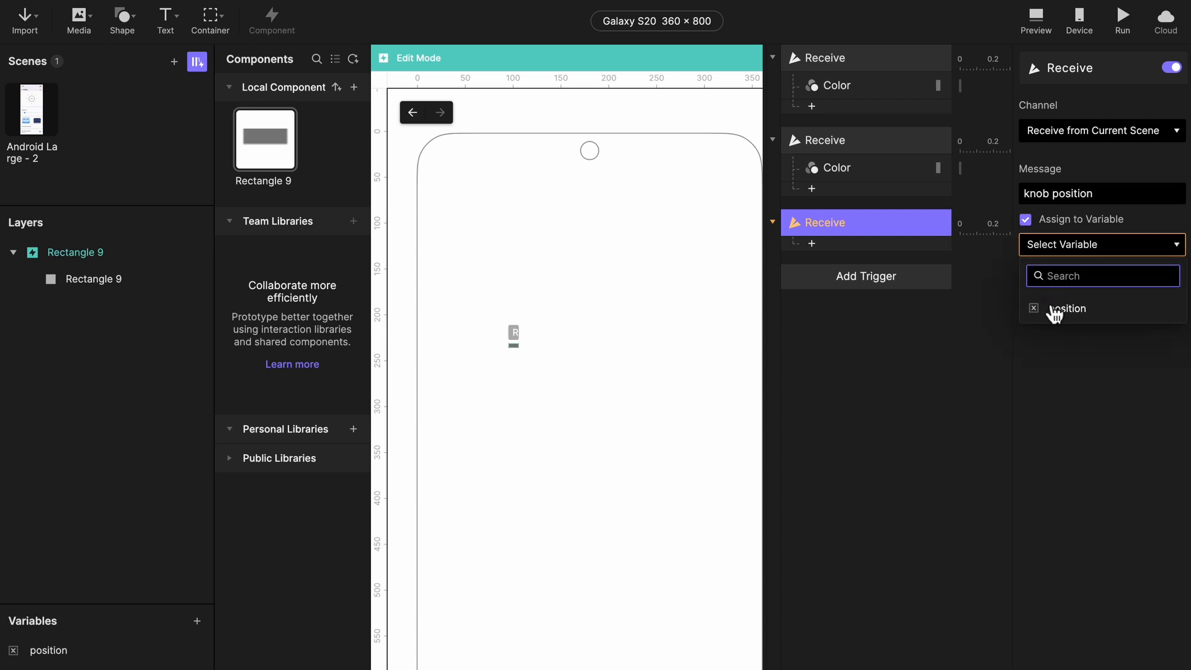
click(1068, 310)
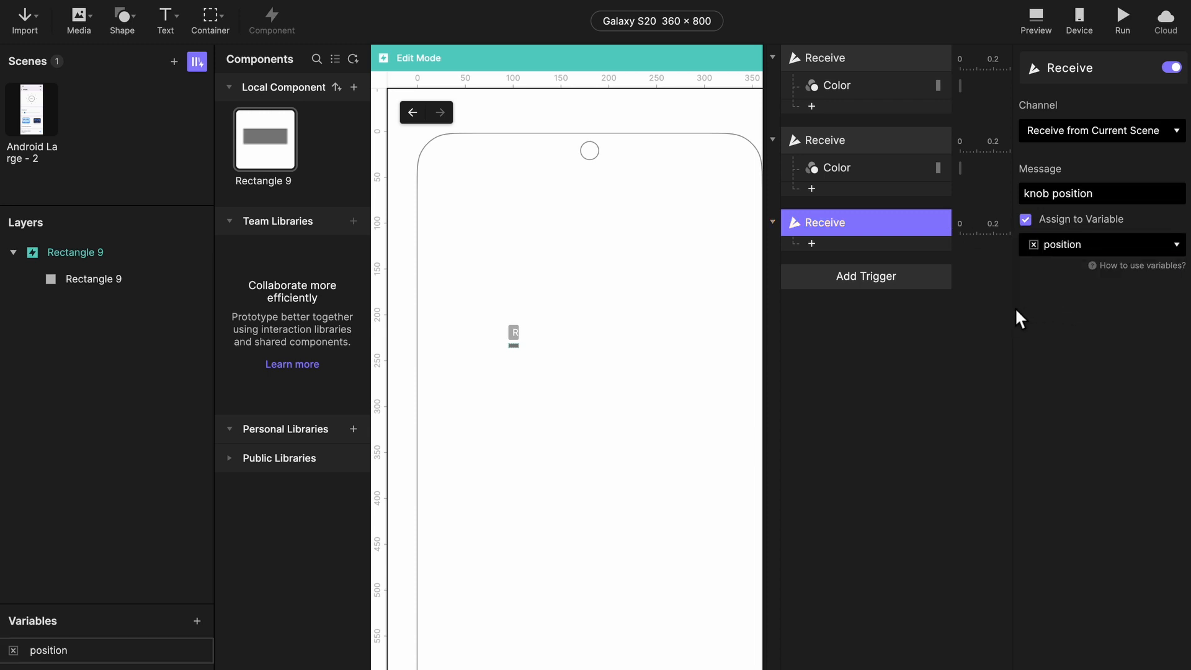
click(912, 326)
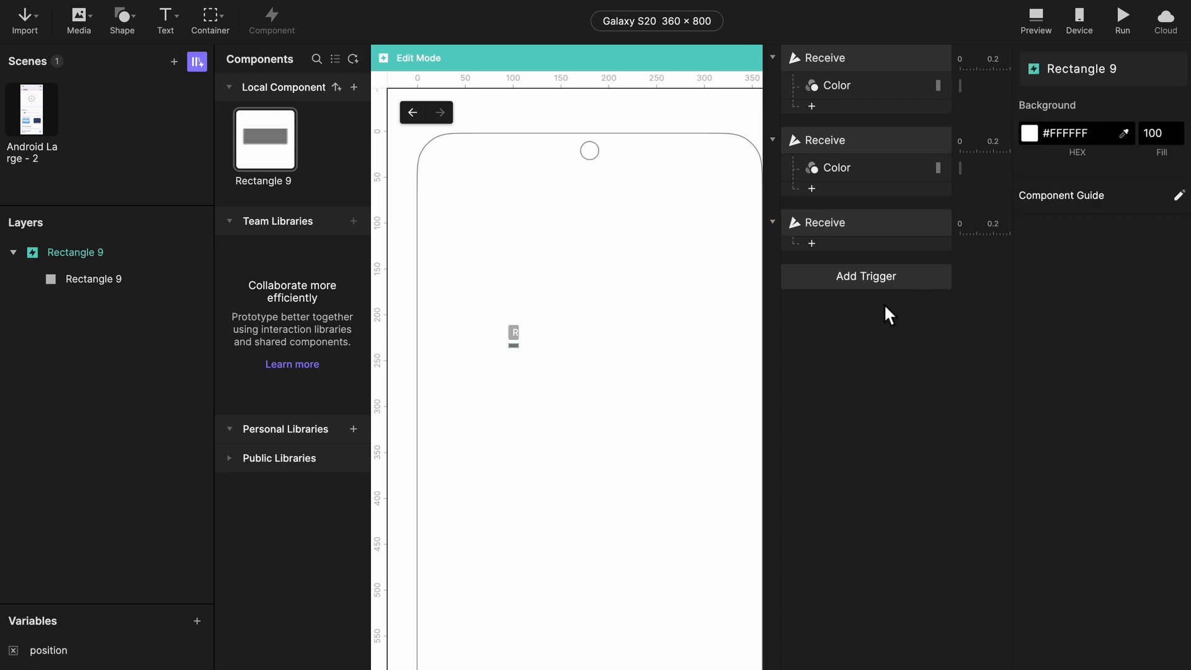
- Rename the three Receive triggers to "Receive high", "Receive low" and "Receive knob position" according to their messages
double_click(838, 58)
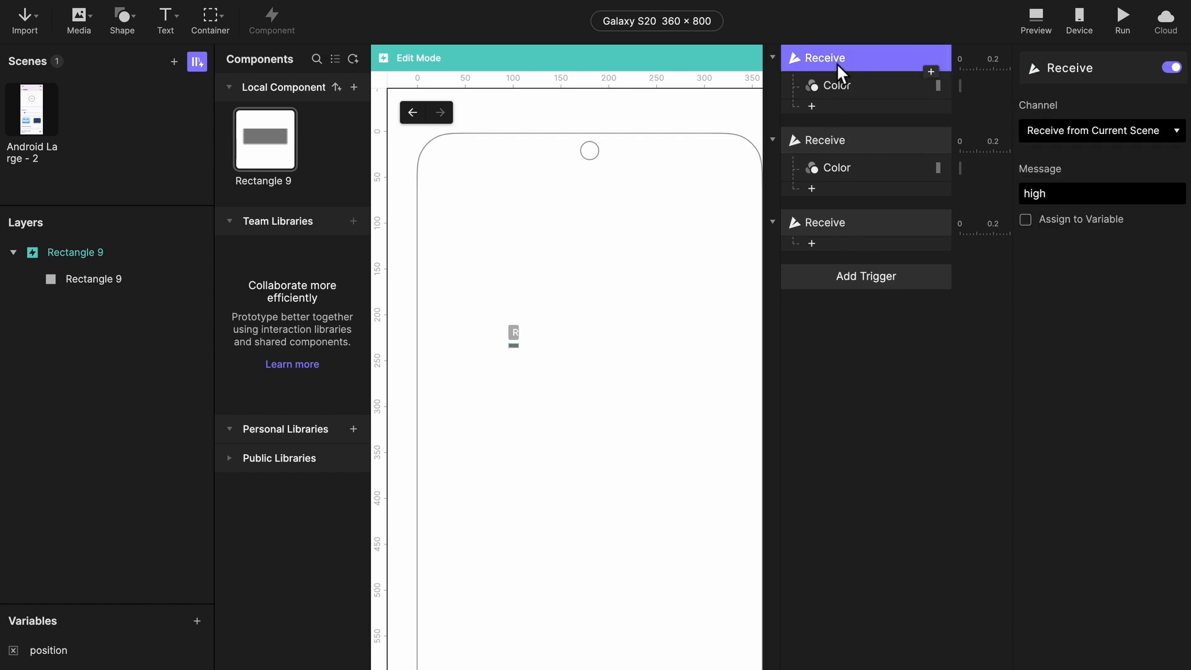
click(852, 59)
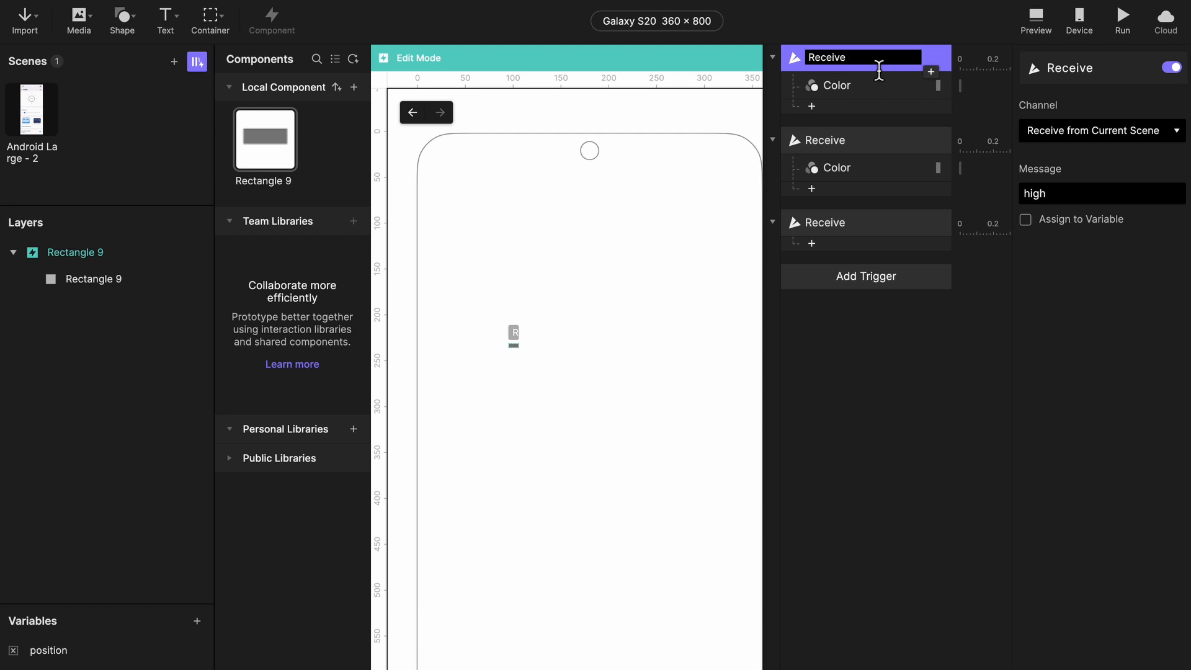
text(hig)
text(ob position)
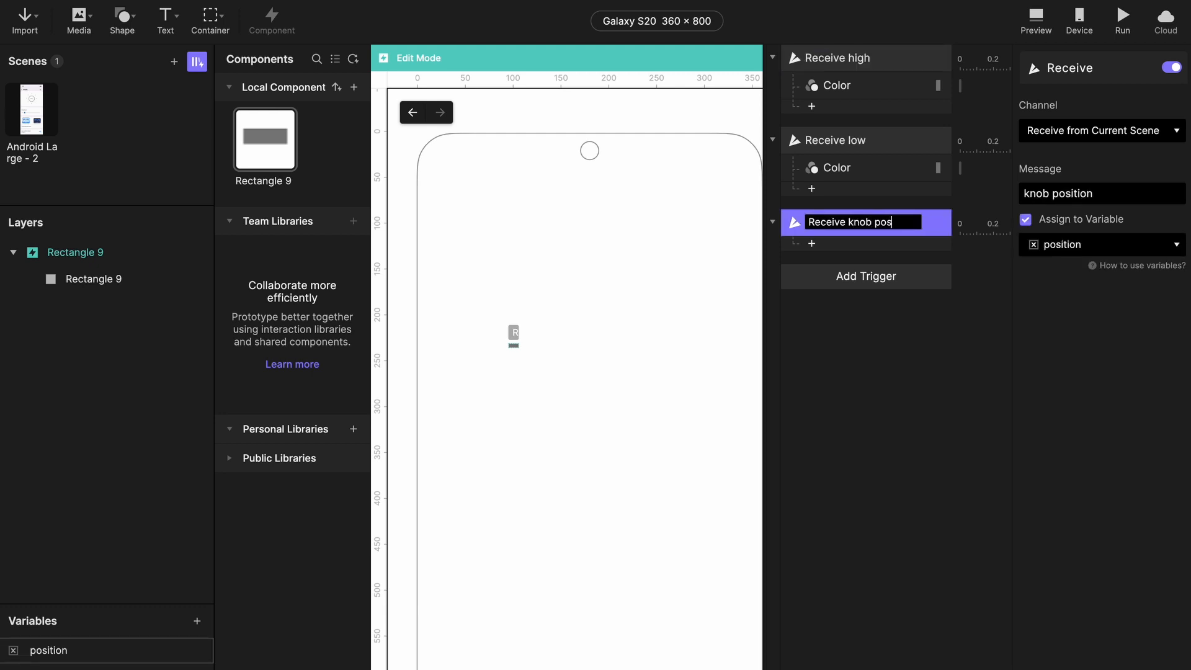
key(Return)
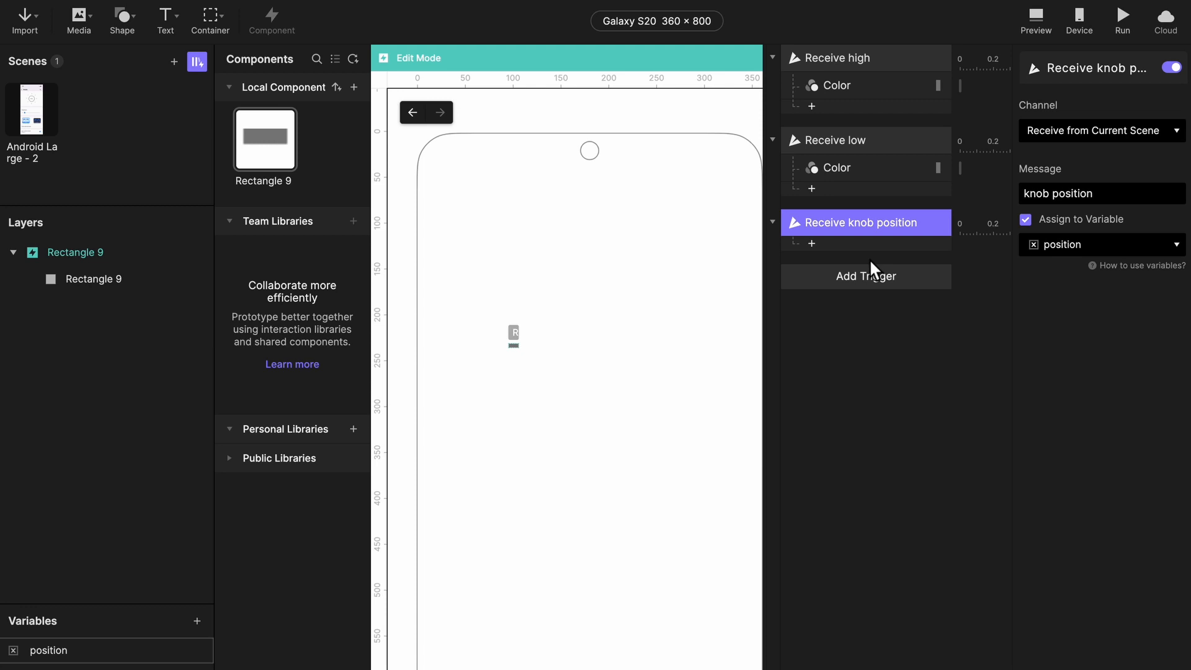
- Add a Chain trigger to the Rectangle 9 component and base it on the position variable
click(879, 281)
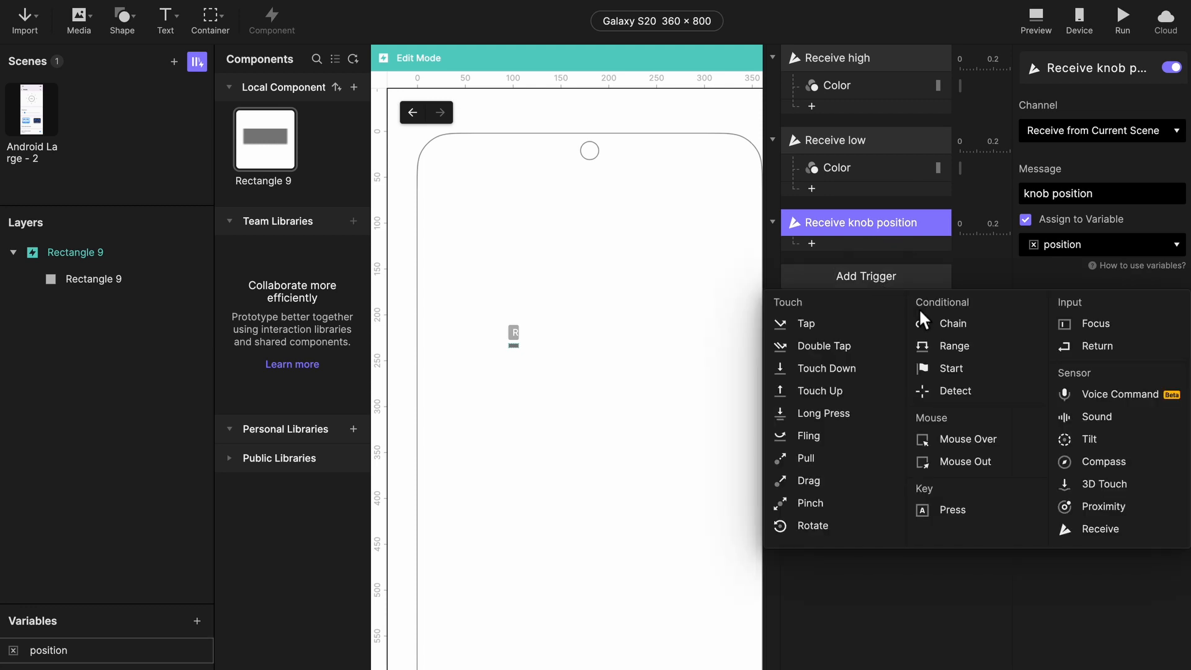
click(947, 325)
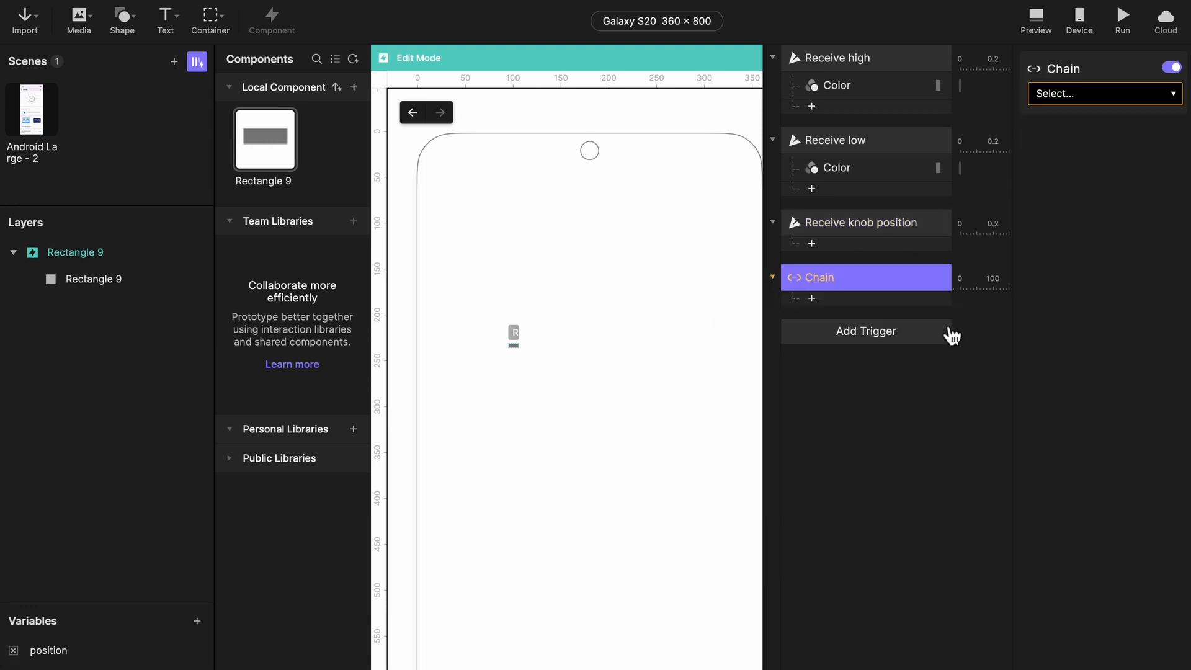
click(1063, 98)
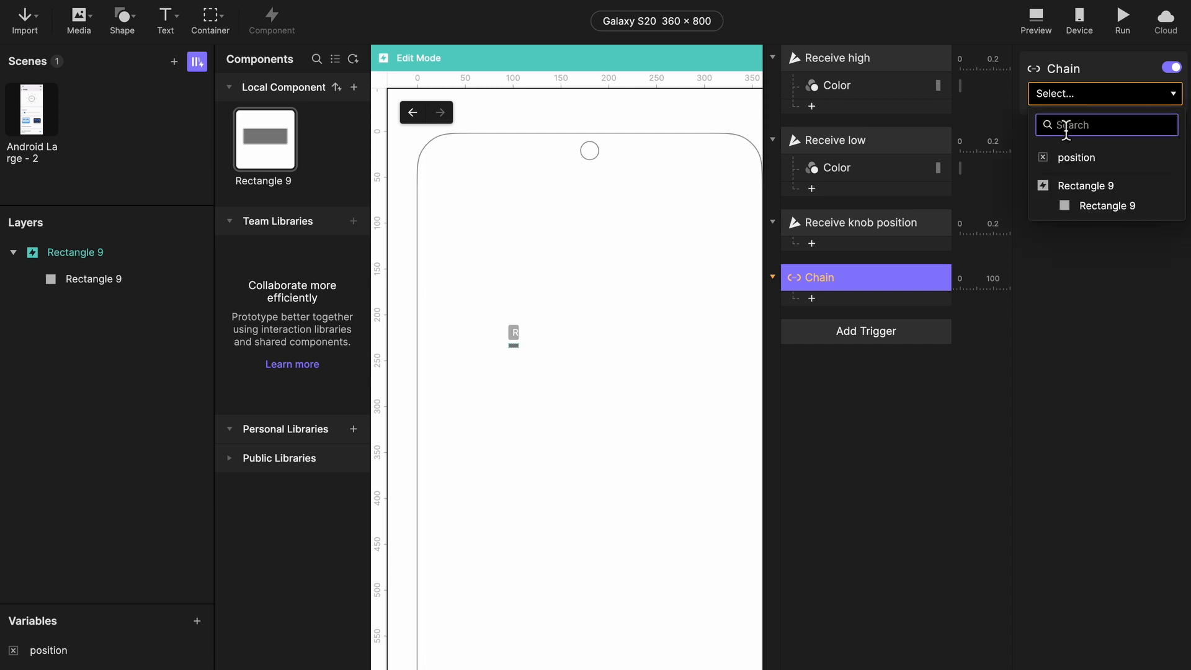
click(1089, 161)
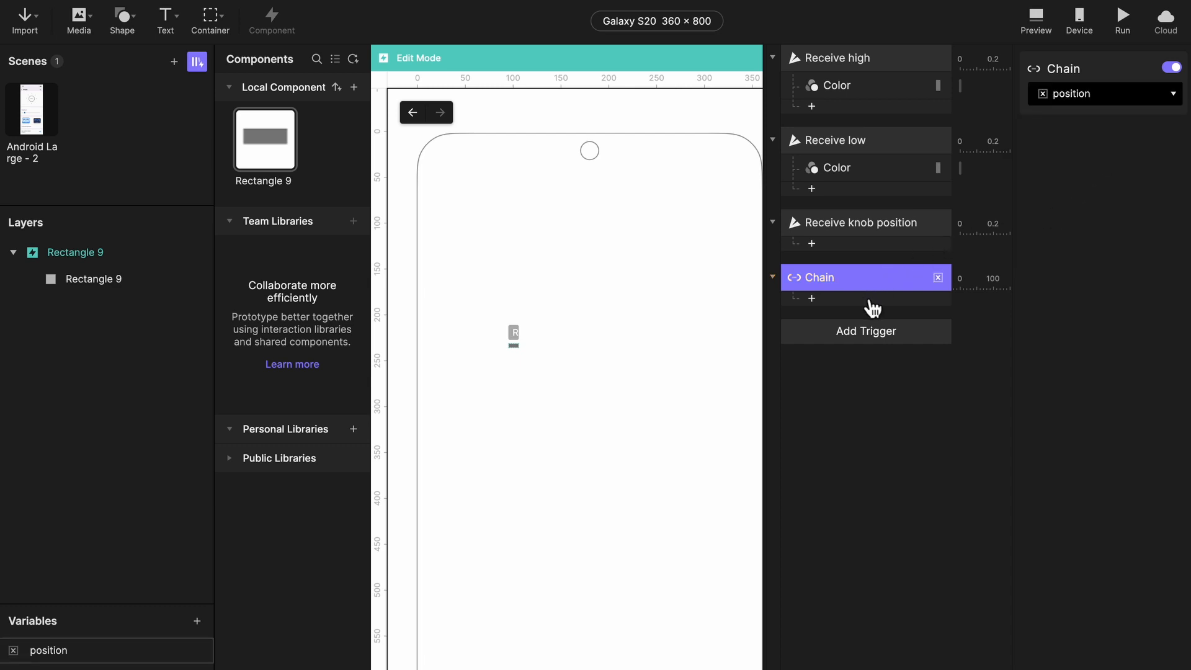
- Add a Scale response under the position Chain trigger and target the inner Rectangle 9 layer
click(871, 304)
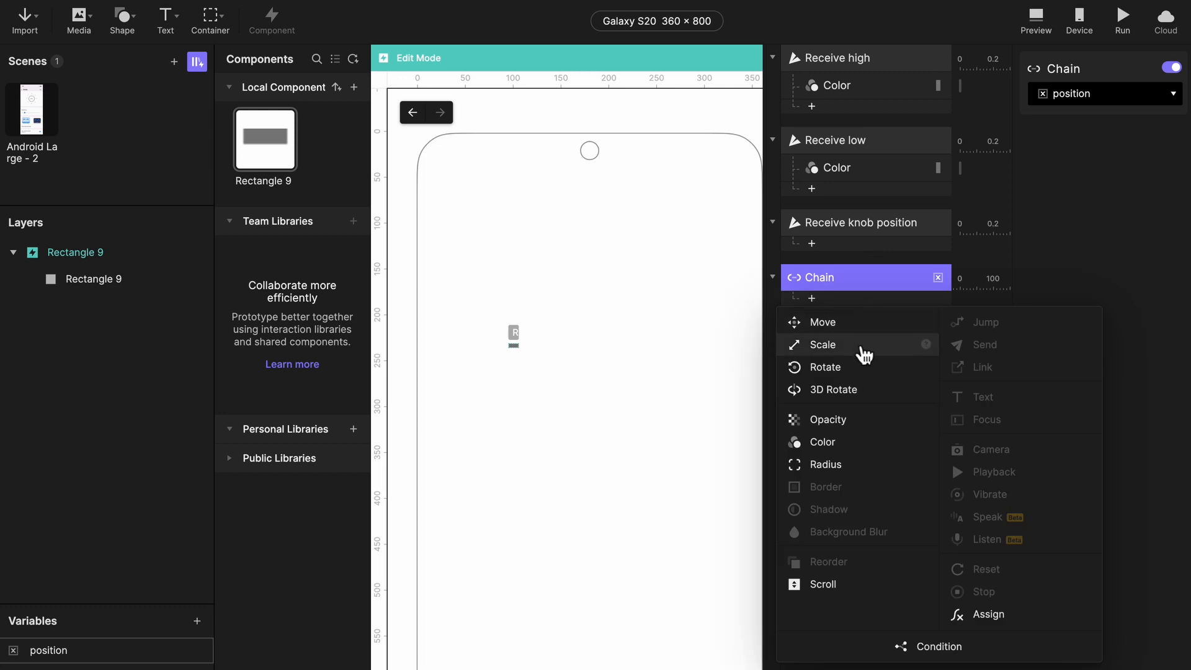
click(864, 350)
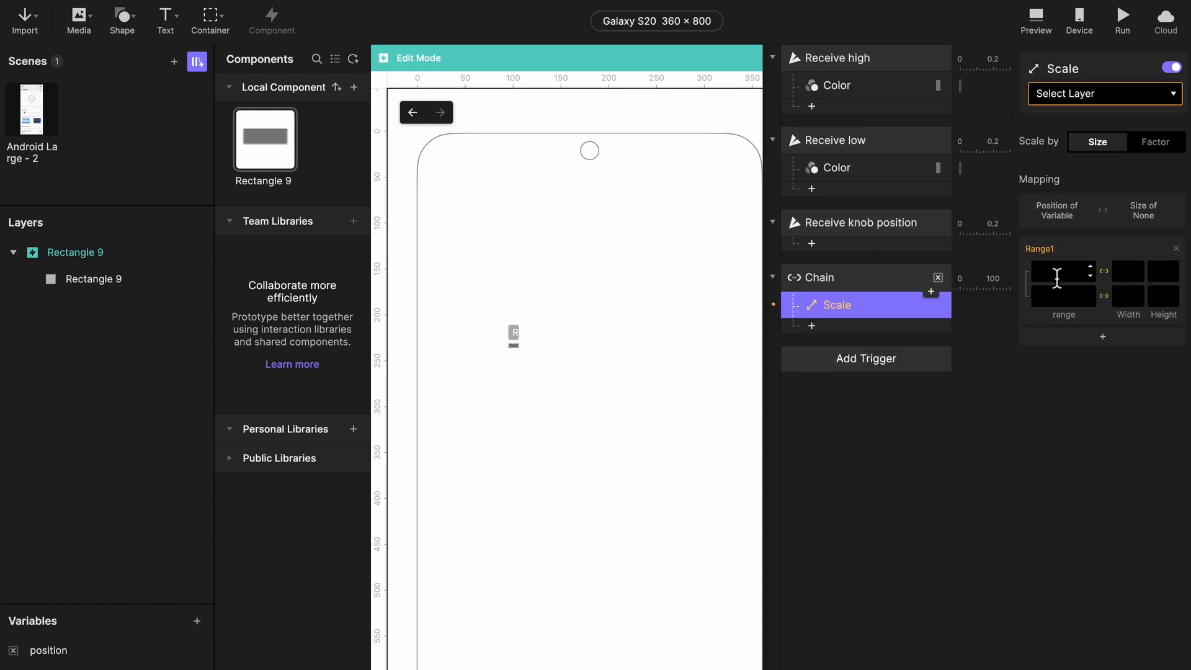
click(1058, 278)
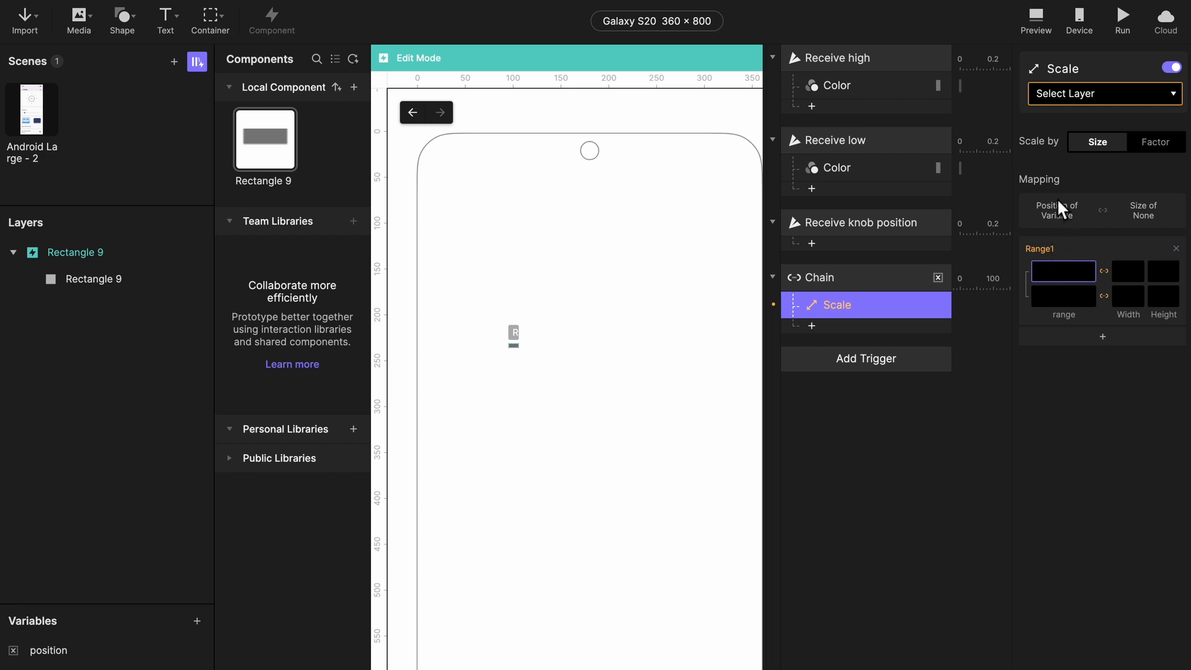
click(1068, 107)
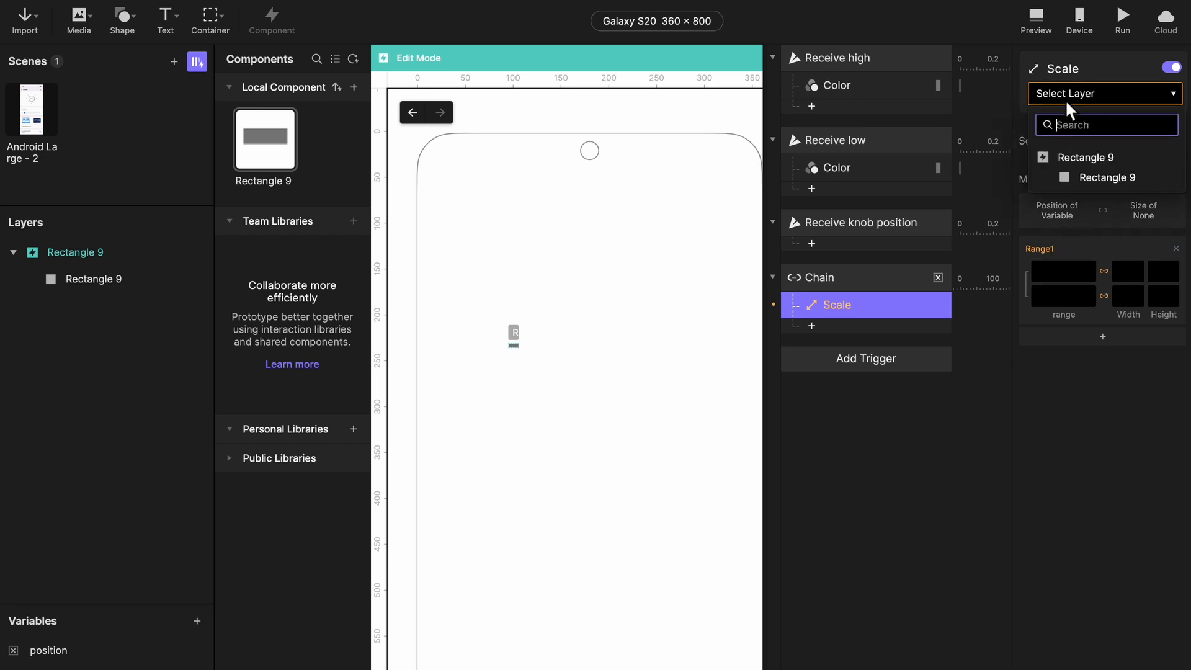
click(1090, 178)
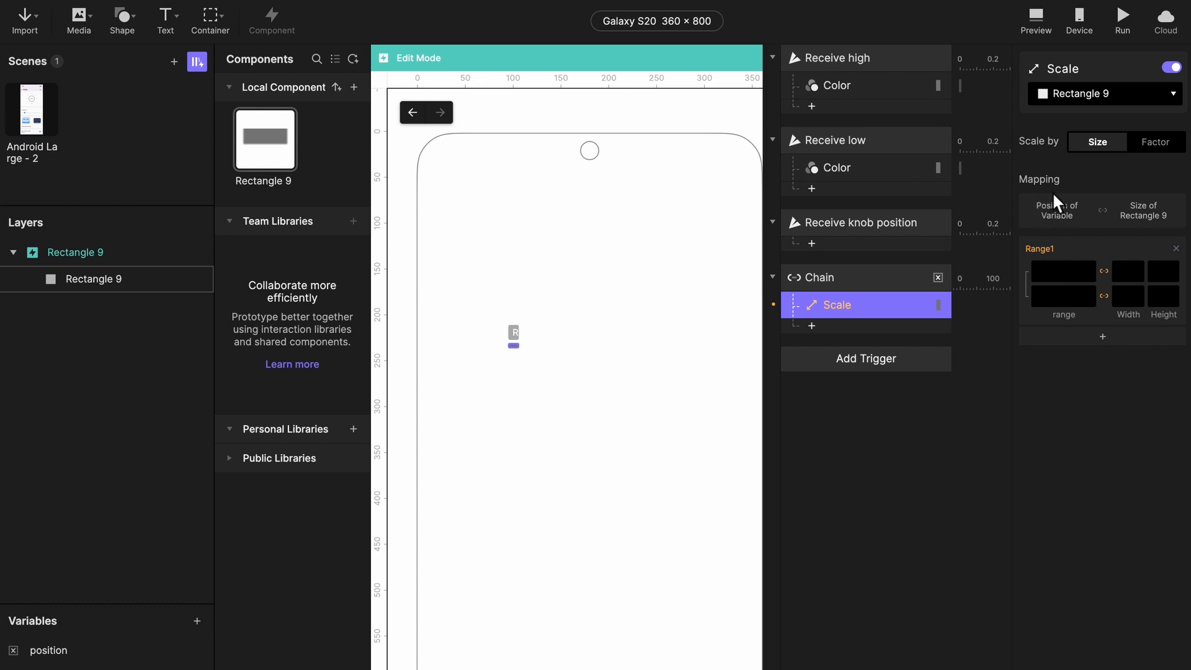
- Set the Scale response's variable range to run from 0 to 230
click(1059, 274)
click(1055, 298)
text(23)
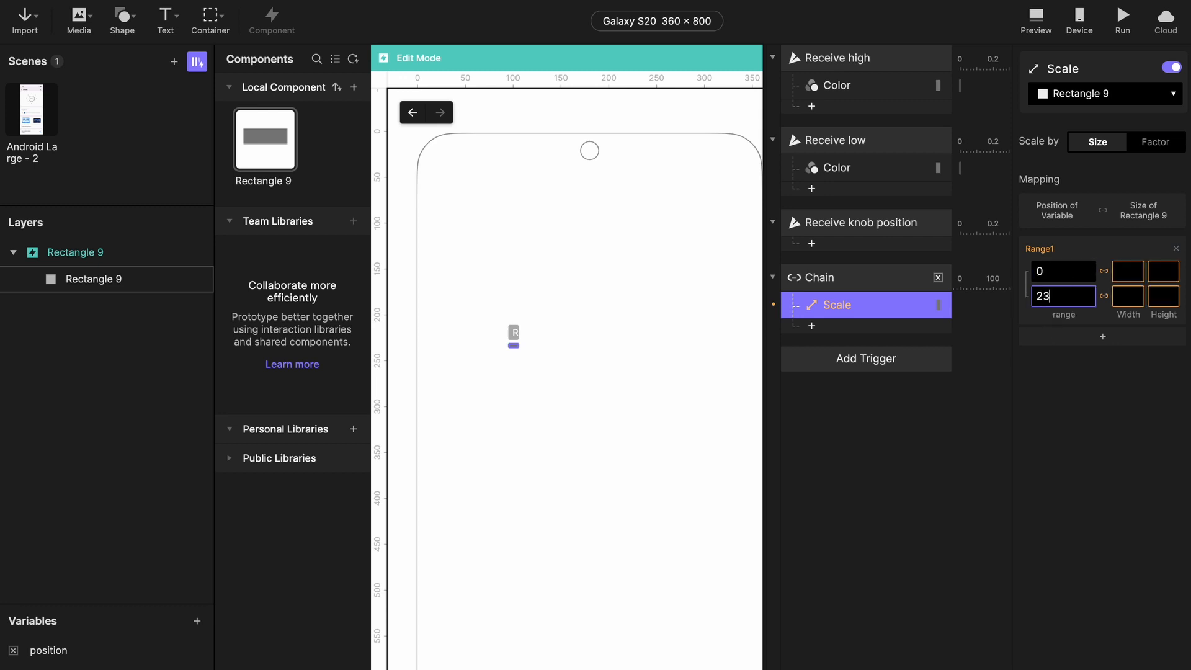
text(0)
key(Return)
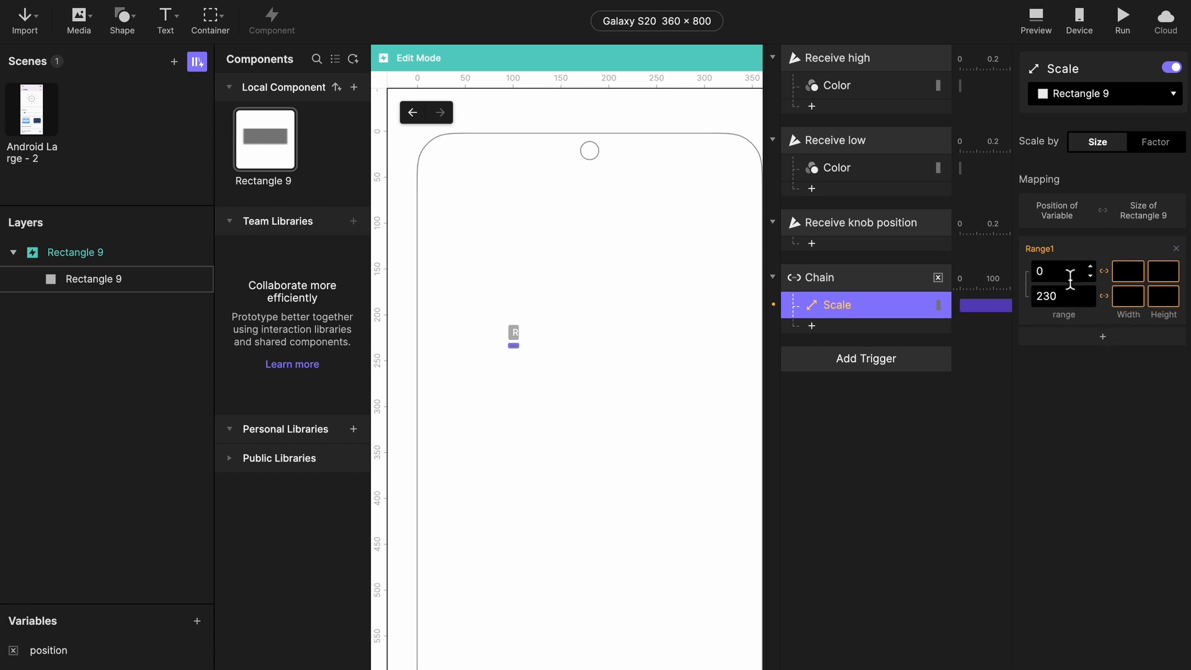
- Map the Scale range to Rectangle 9 heights of 4 at the start and 30 at the end
click(1069, 277)
click(1153, 276)
text(4)
click(1163, 306)
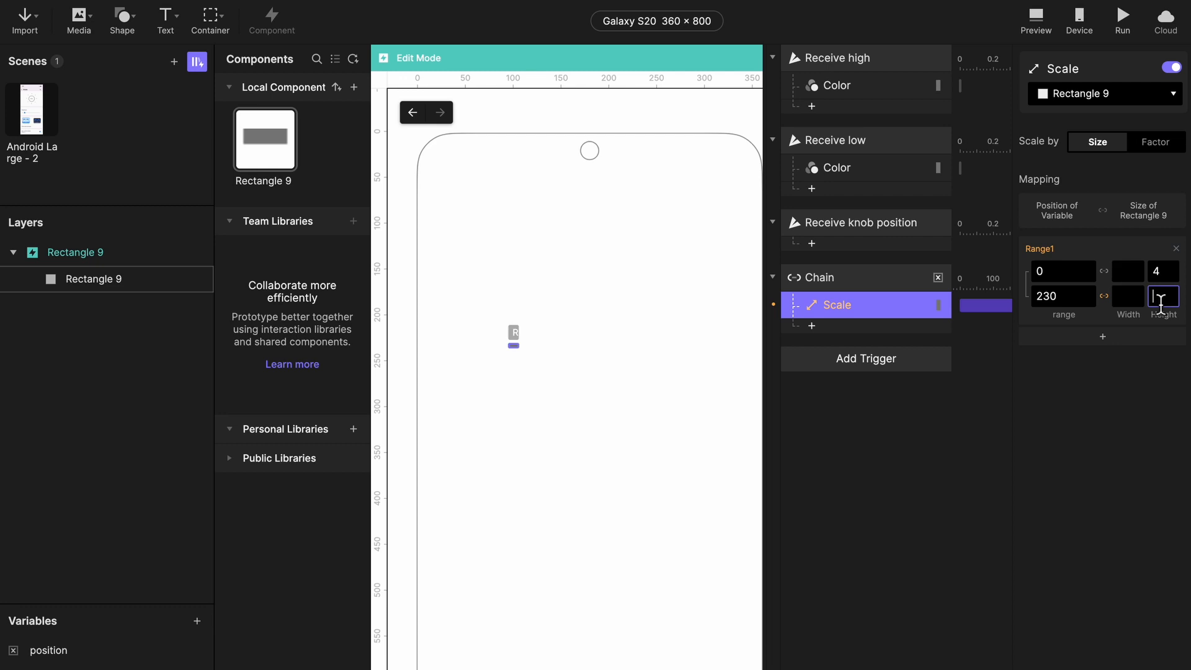
text(30)
key(Return)
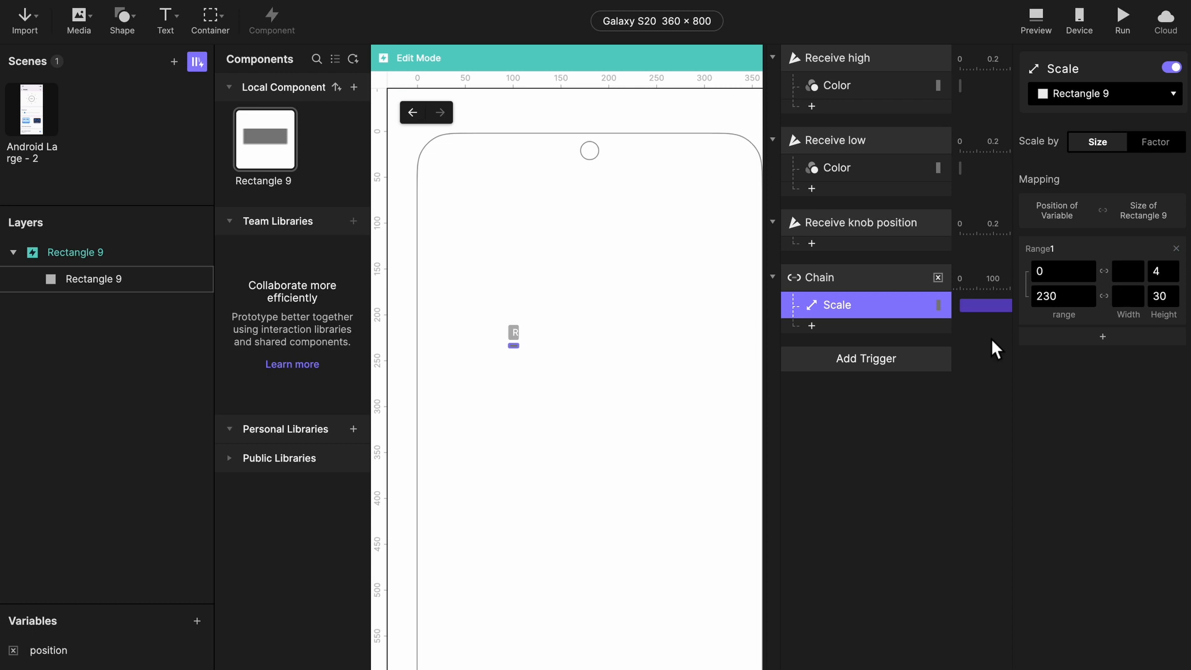
- Return to the Android Large - 2 scene and test the brightness slider in the preview
click(36, 127)
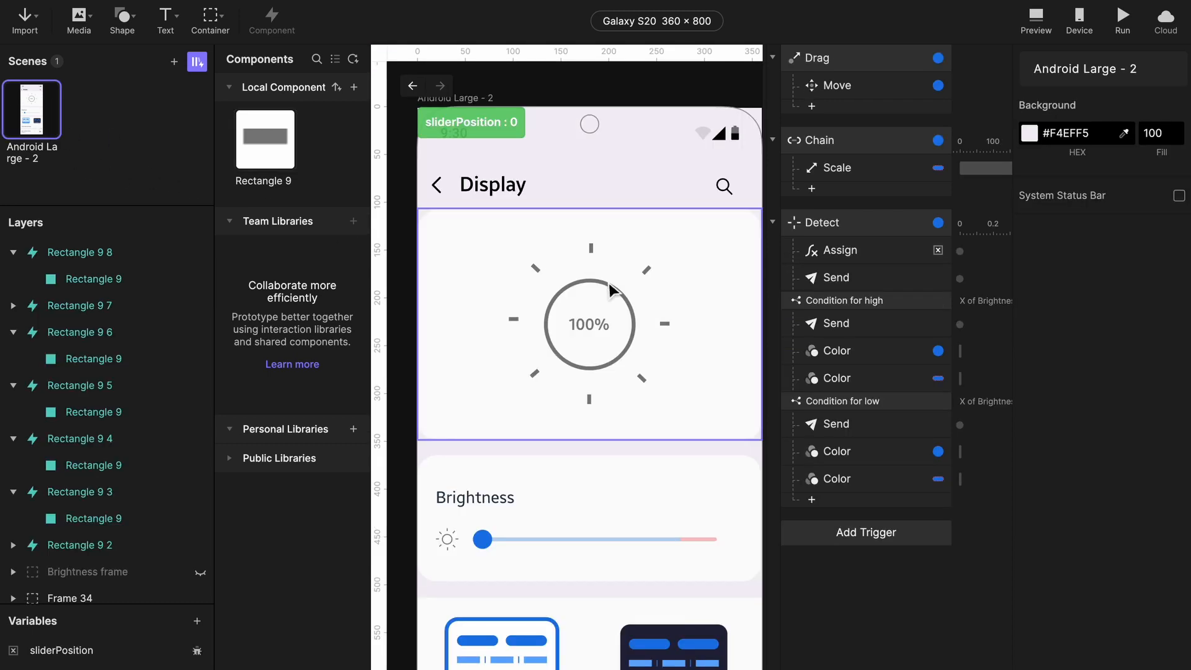
click(1038, 21)
drag(951, 364, 1184, 346)
- Duplicate the Blue slider Color response in Condition for high and retarget the copy to the Brightness elipse layer
click(856, 379)
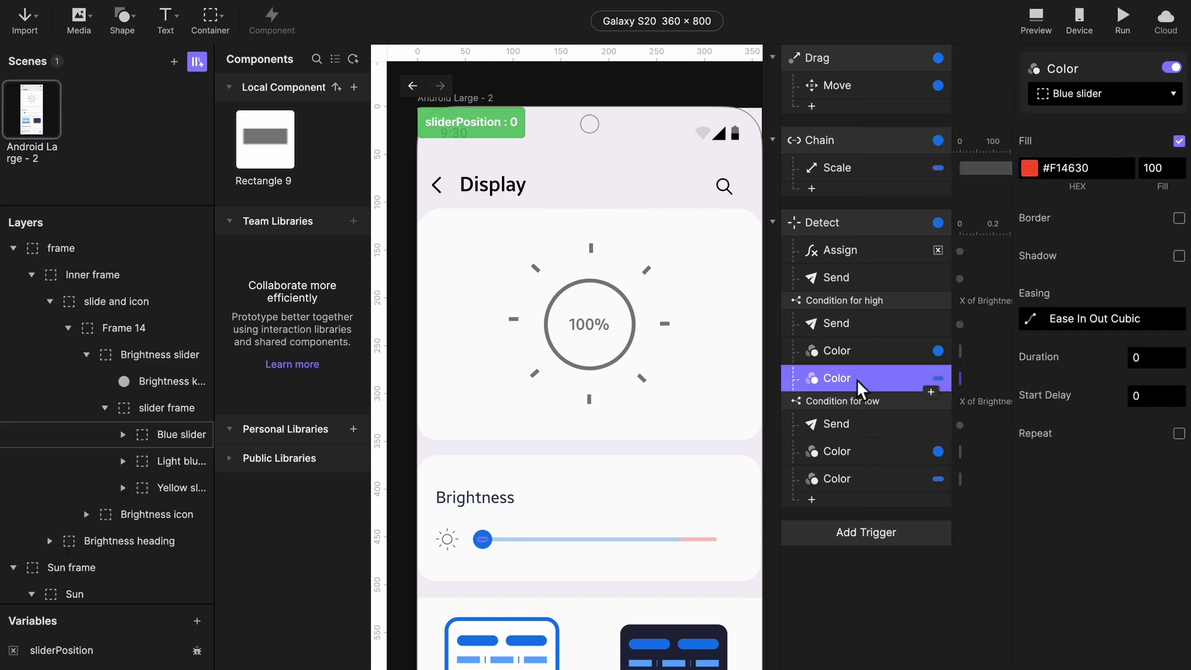
key(ctrl+d)
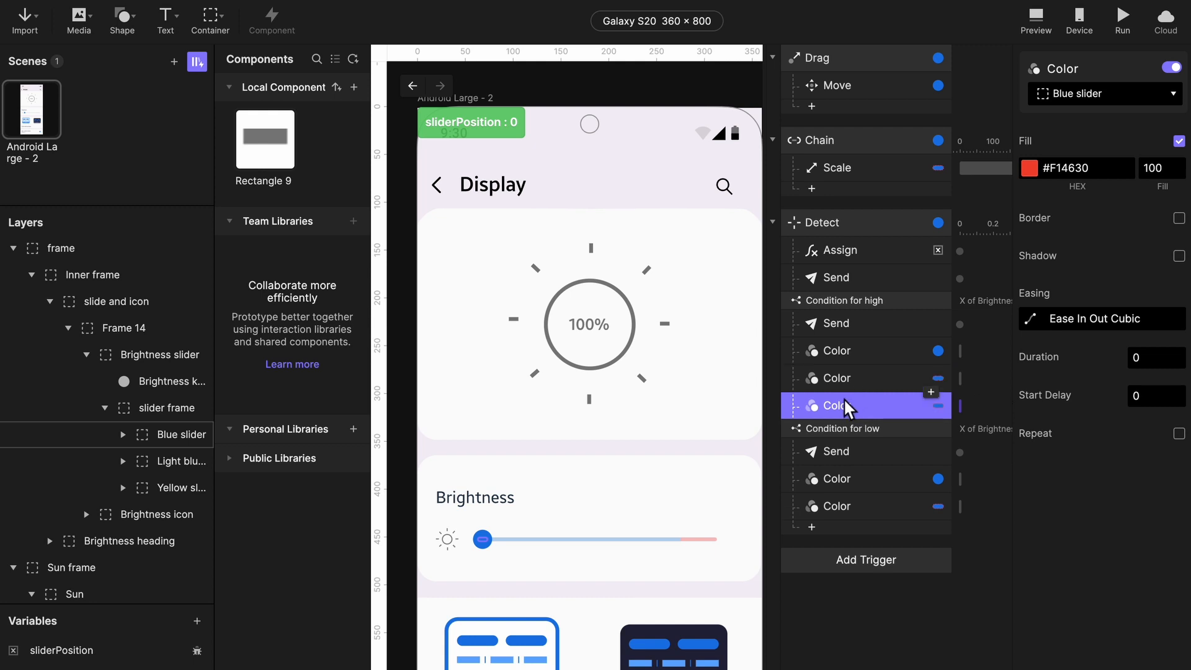
click(1097, 99)
text(eli)
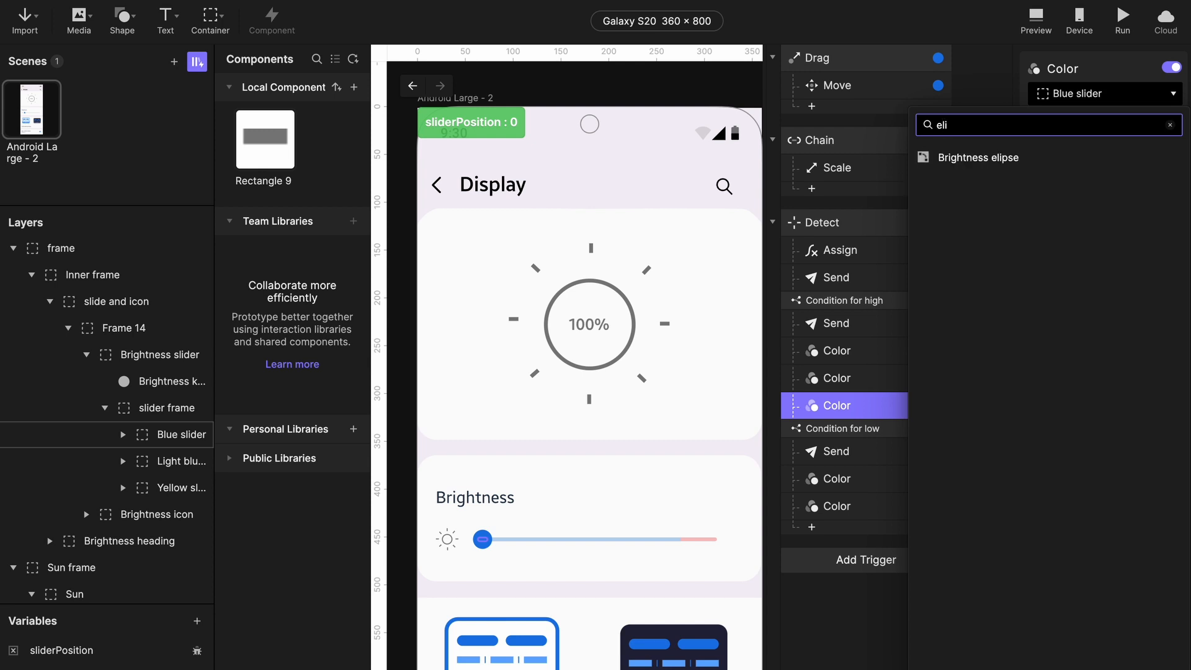
key(BackSpace)
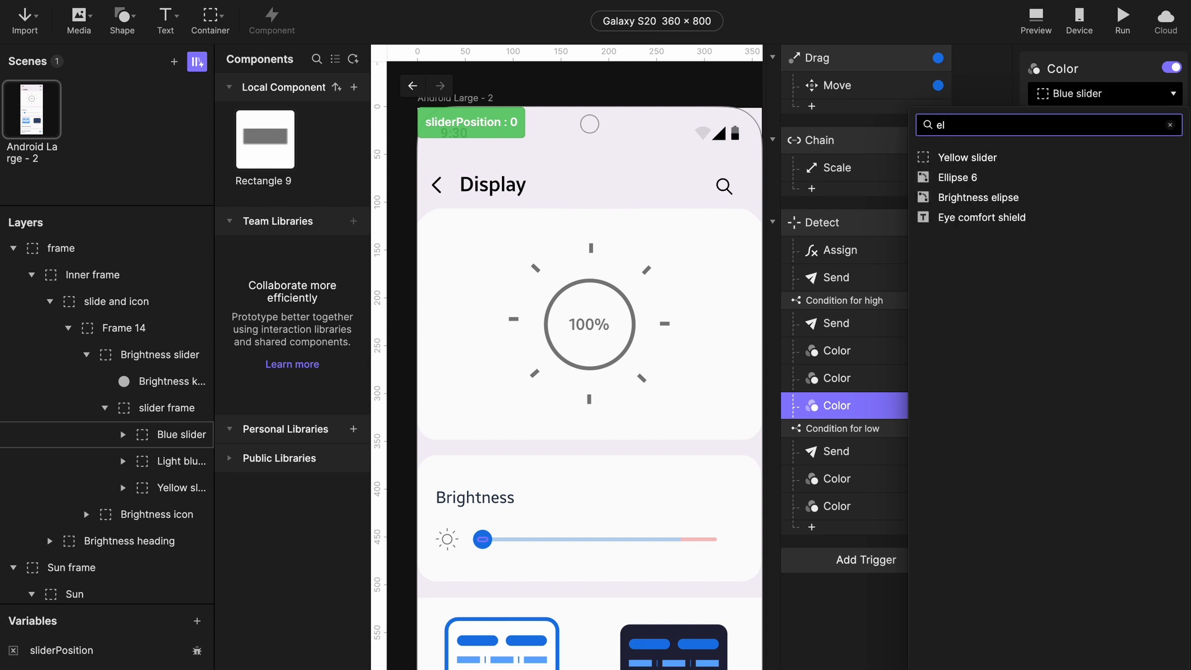
click(1022, 198)
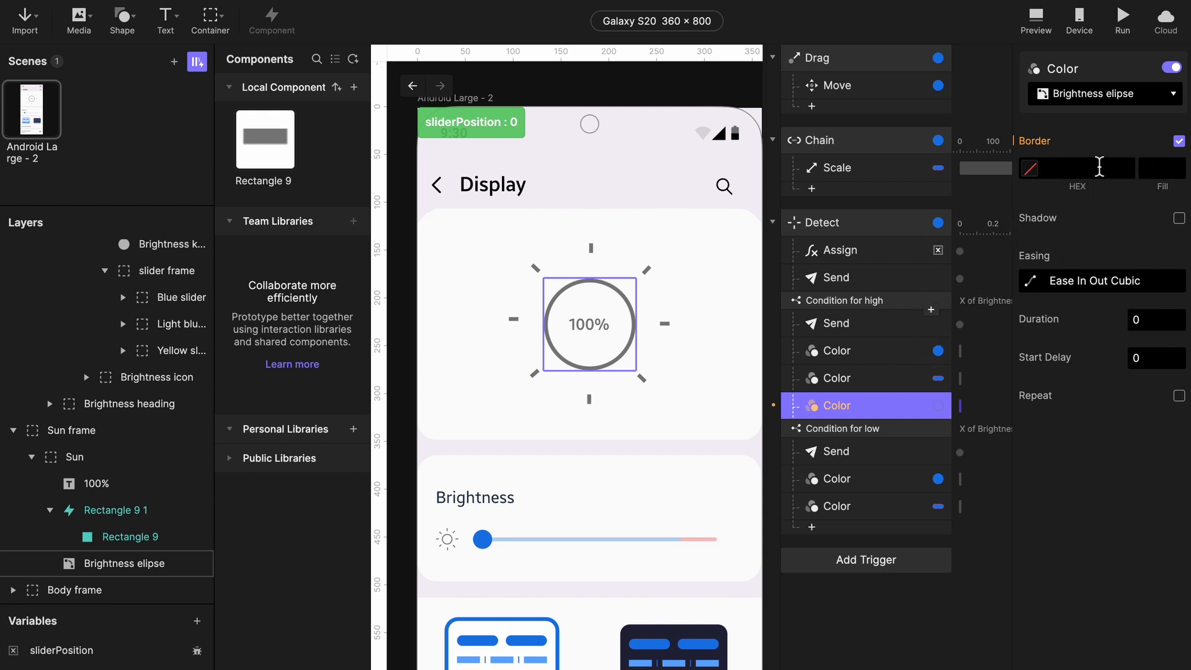
- Set the Brightness elipse Color response's border to #F14630 with 100 fill
click(1040, 176)
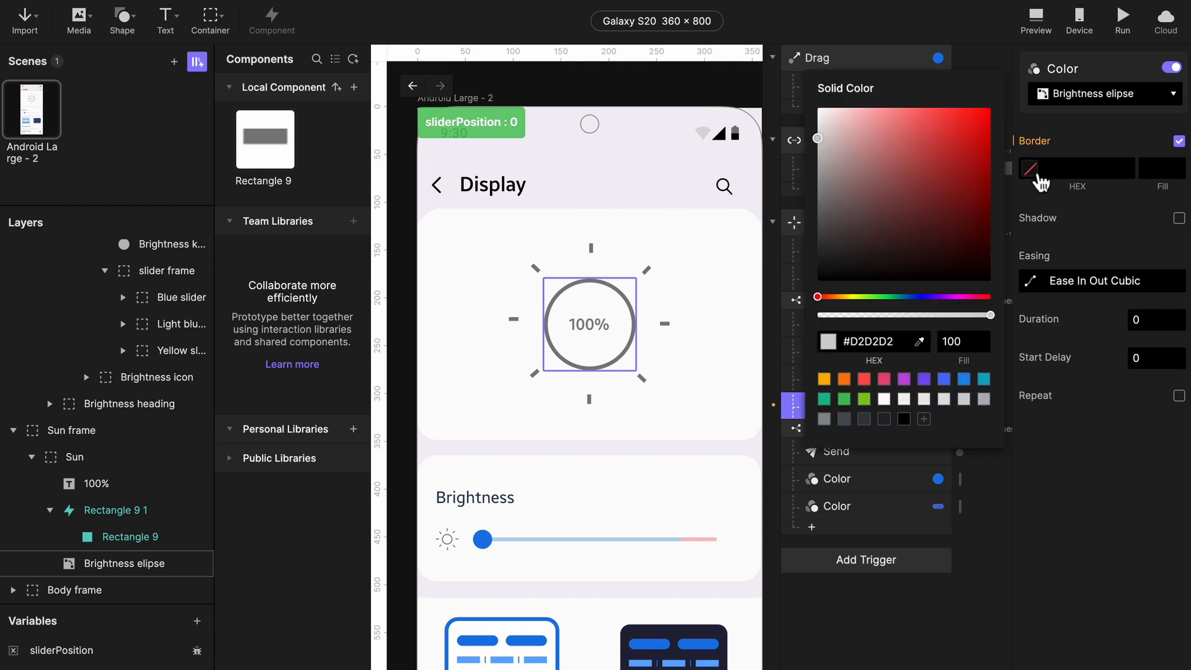
click(880, 341)
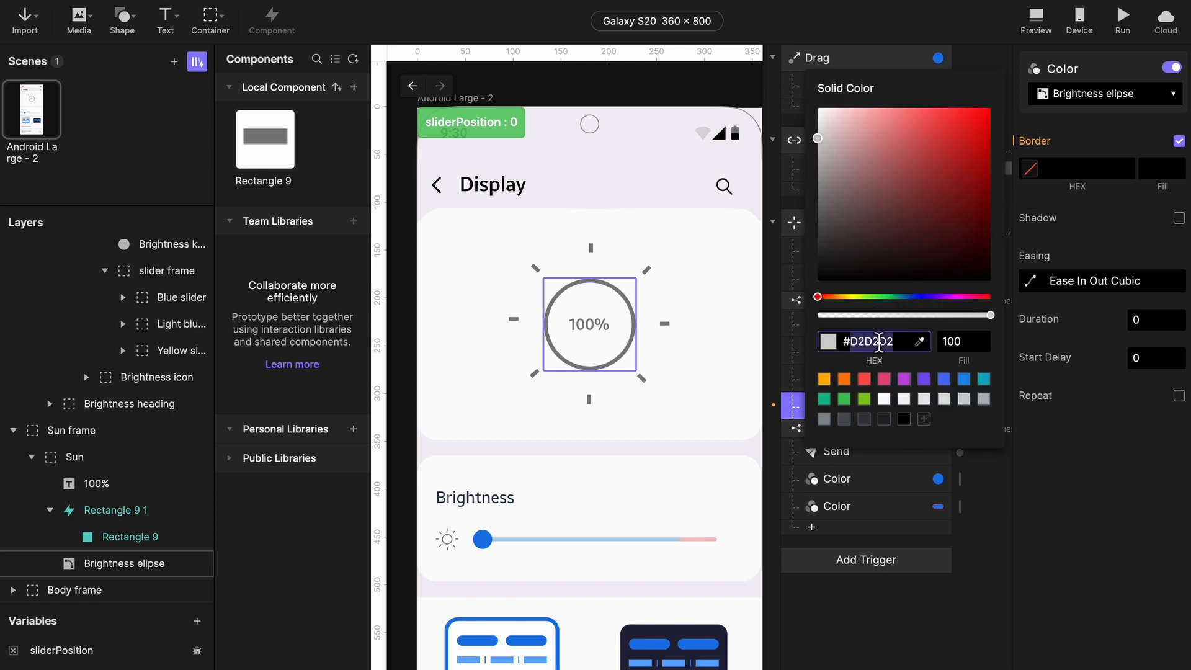
text(f)
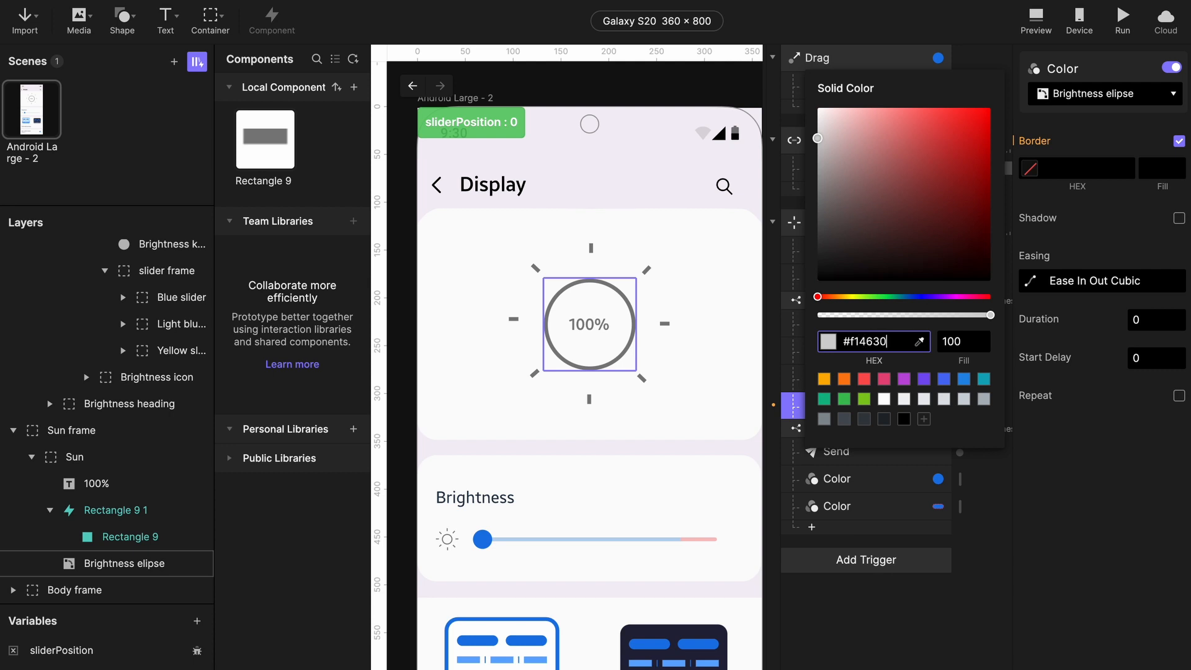
text(14630)
key(Return)
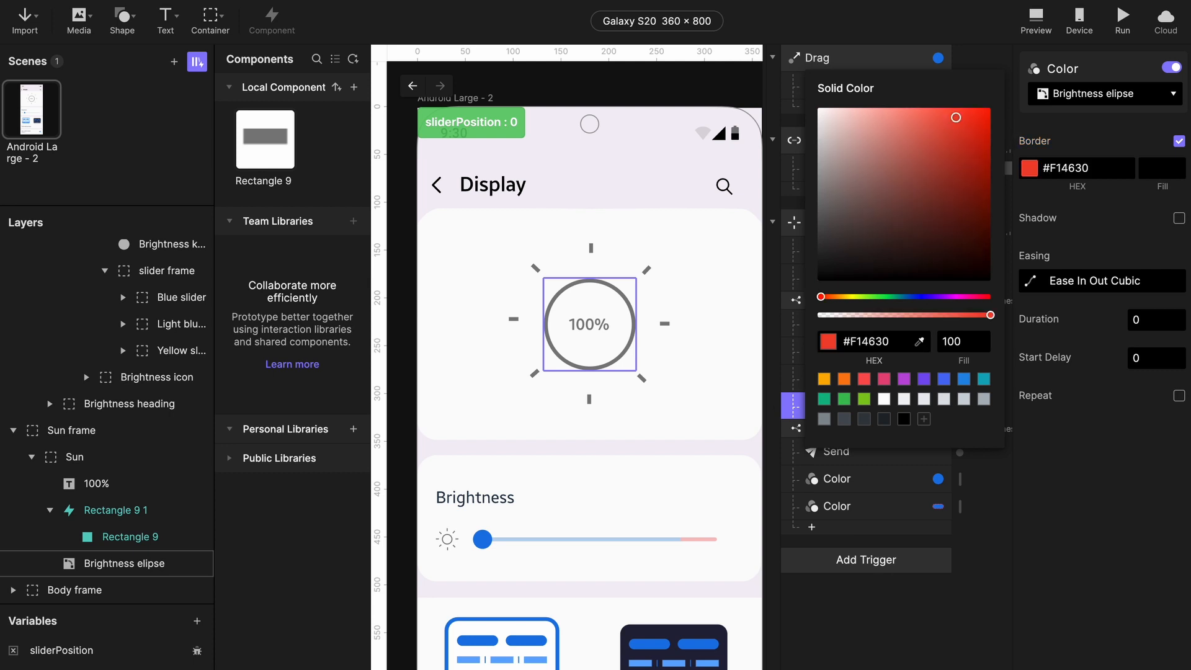
click(1166, 180)
click(1166, 180)
text(1)
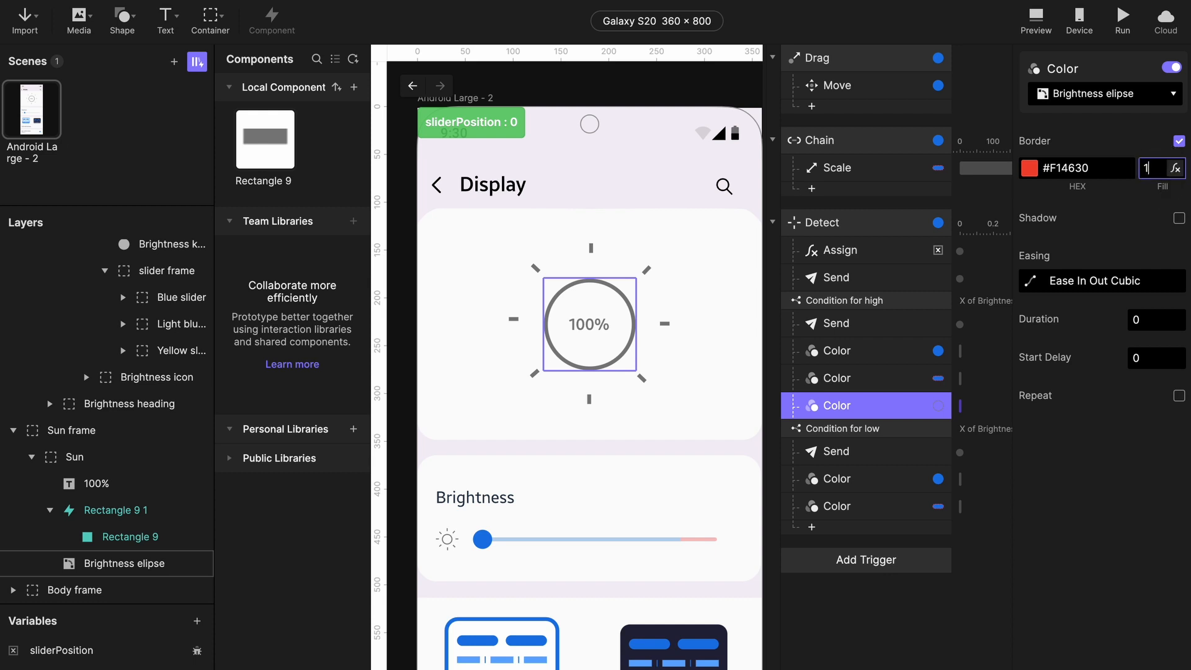
text(00)
key(Return)
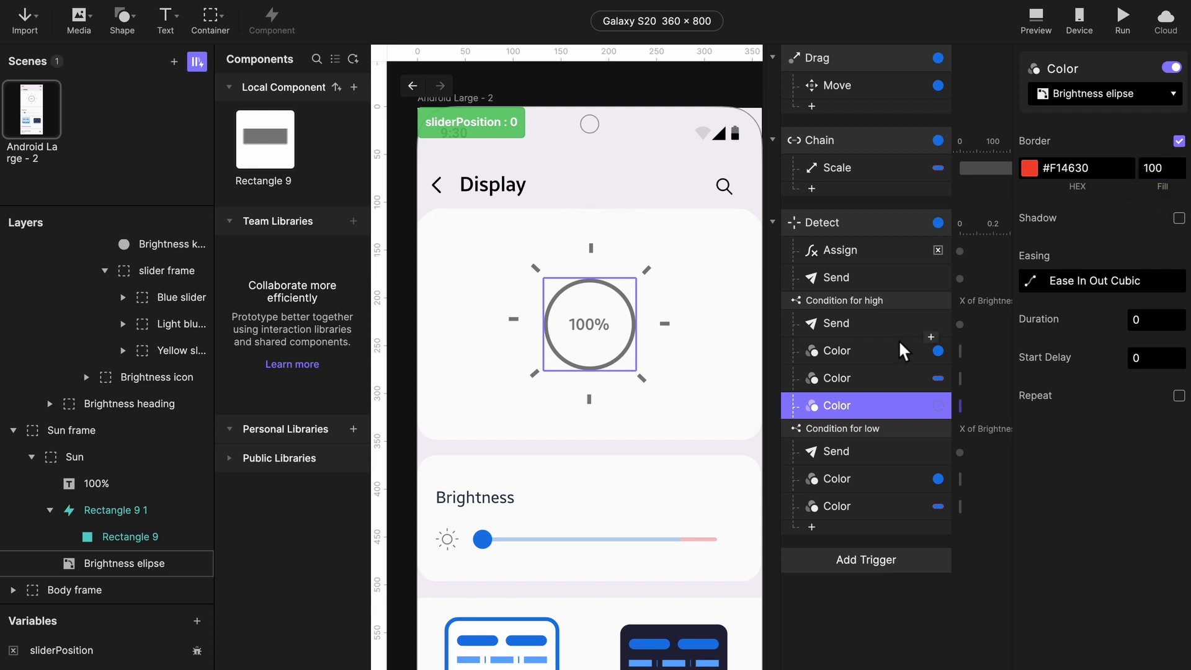
- Copy the Brightness elipse Color response from Condition for high into Condition for low and set its border to #7E7E7E
click(896, 304)
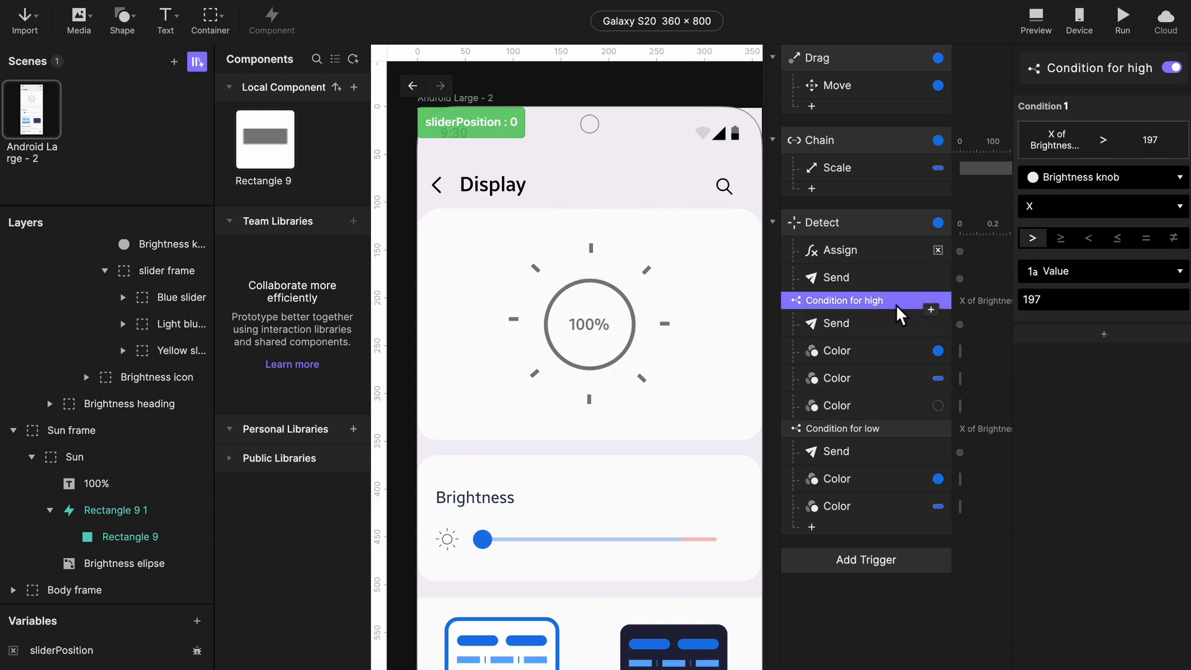
click(864, 407)
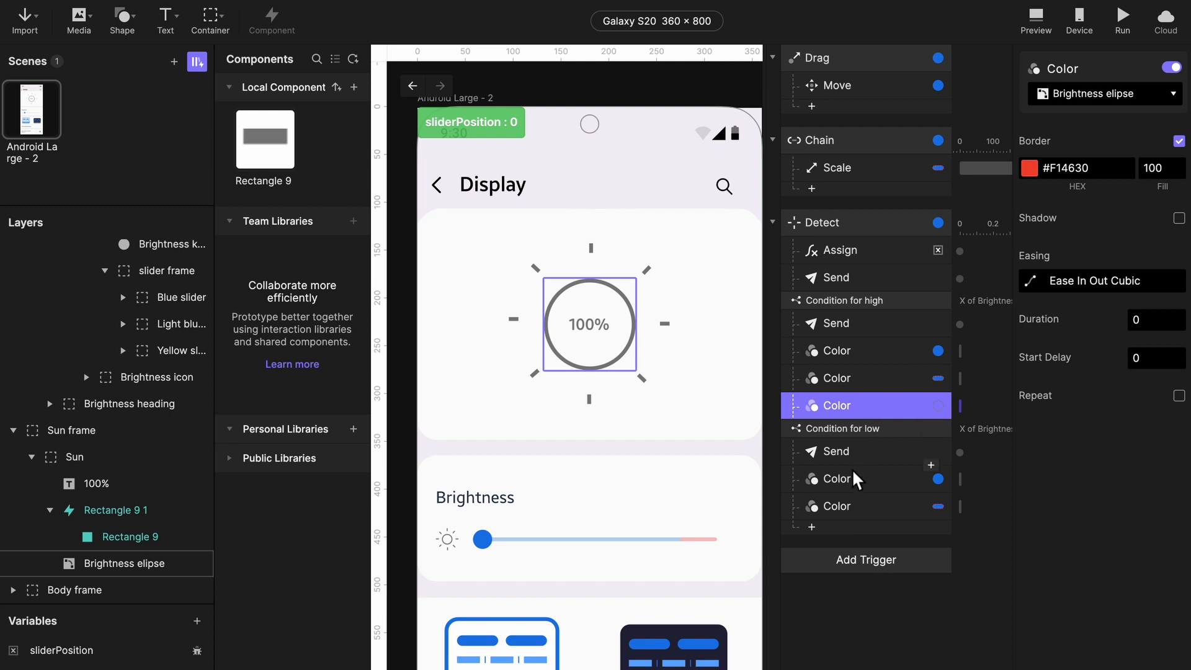
click(847, 504)
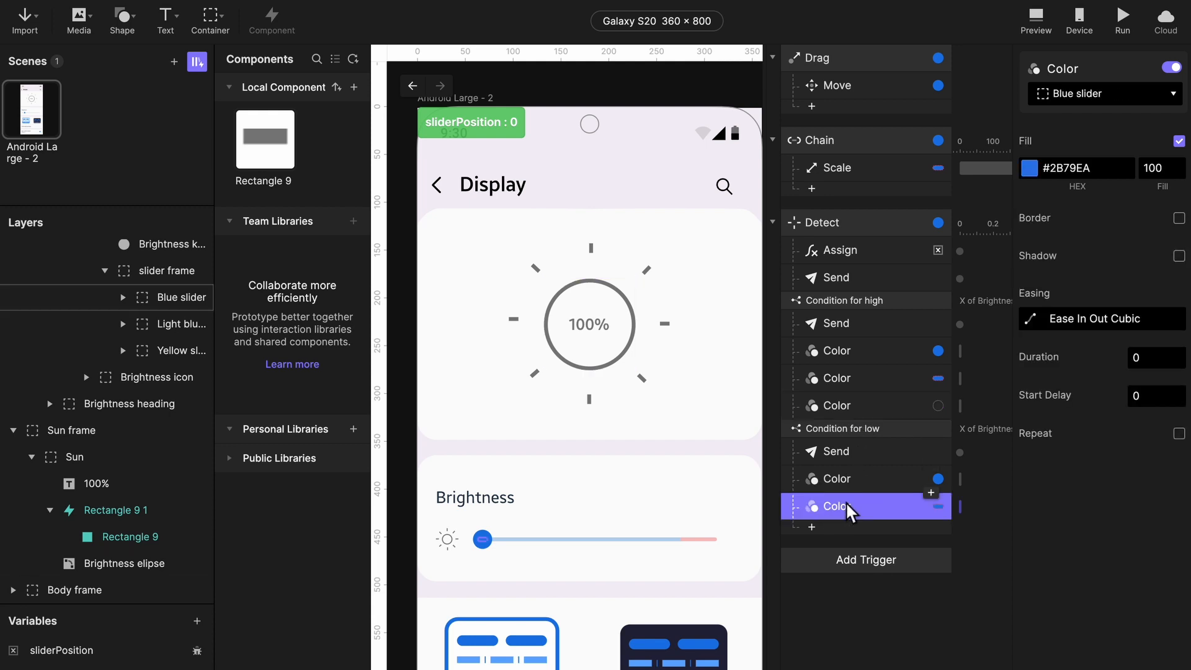
key(ctrl+v)
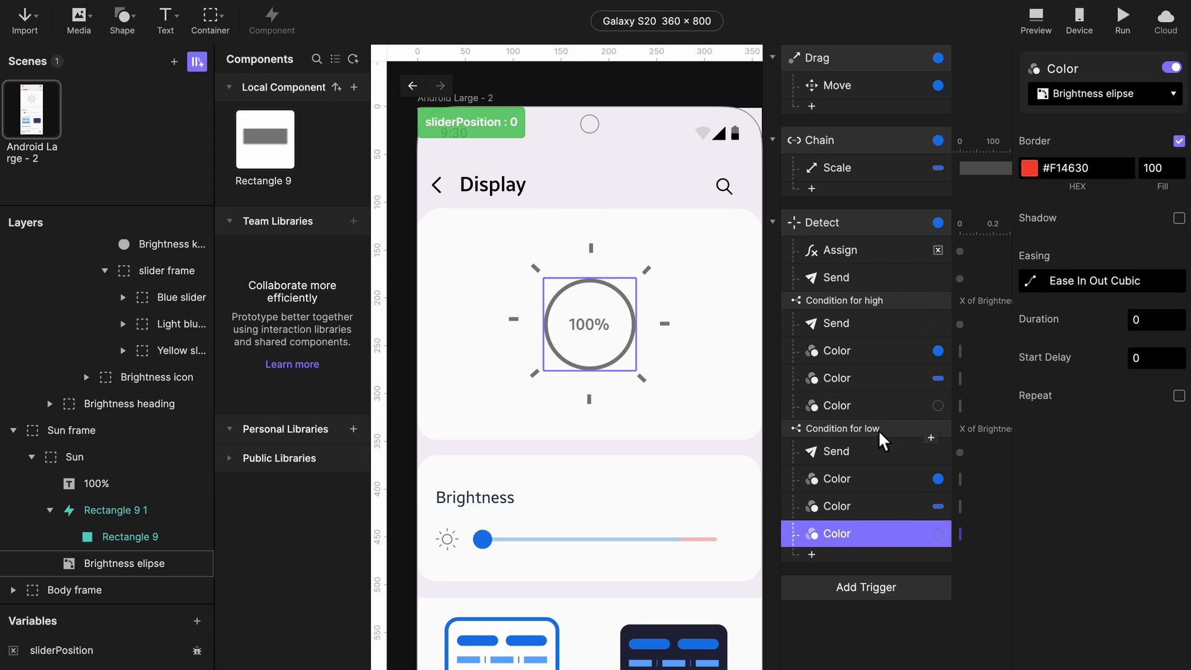
double_click(1082, 177)
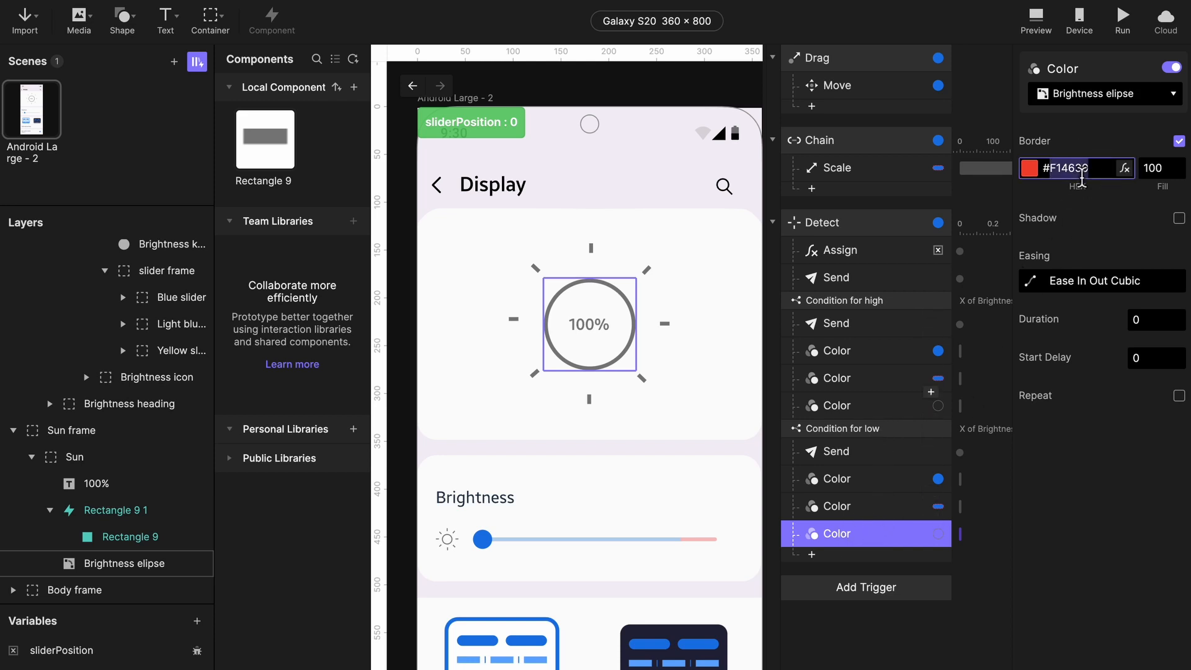
text(7e7e7e)
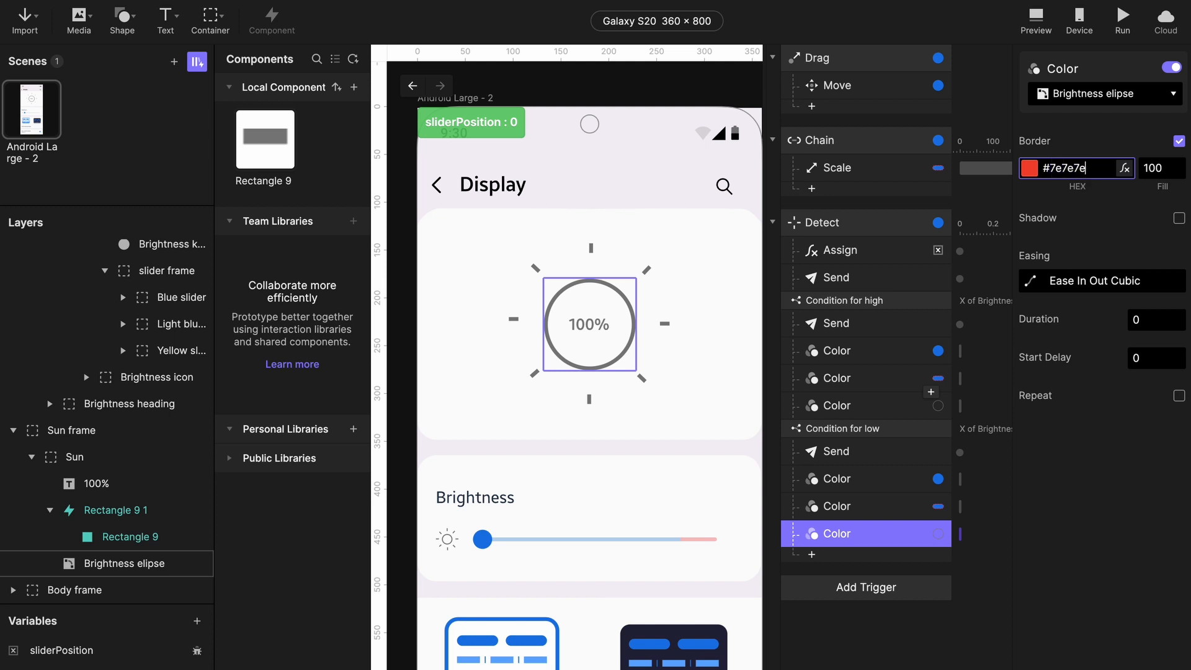
key(Return)
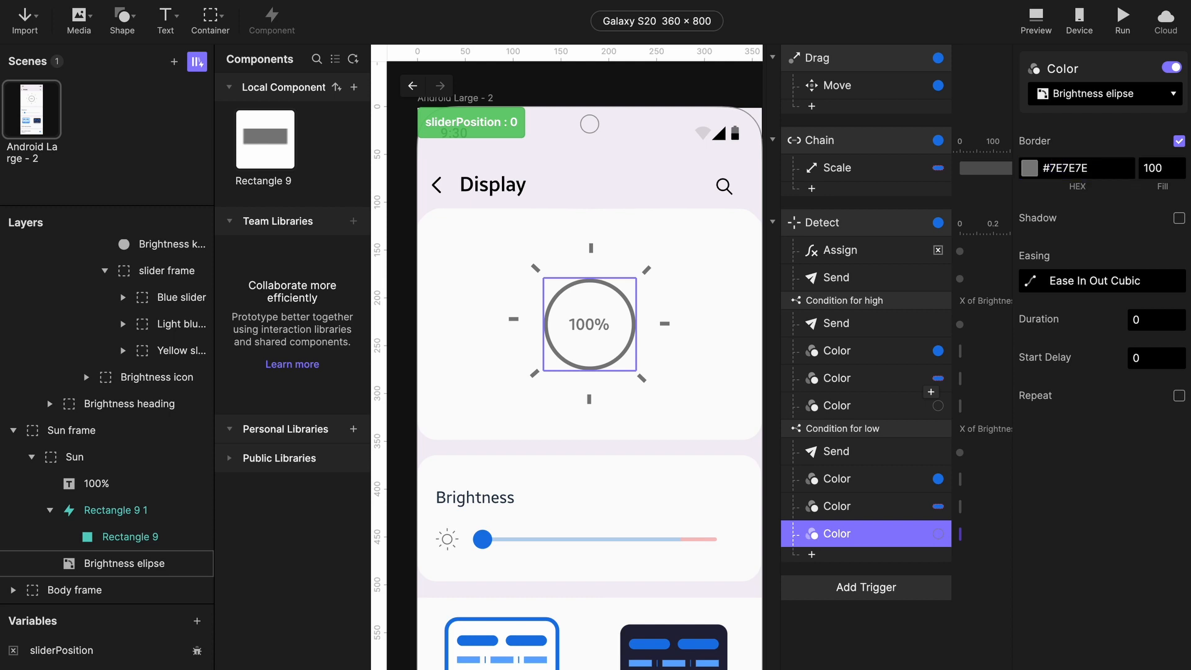
- Convert the Brightness elipse into an editable shape and check its Color response in Condition for high
click(608, 373)
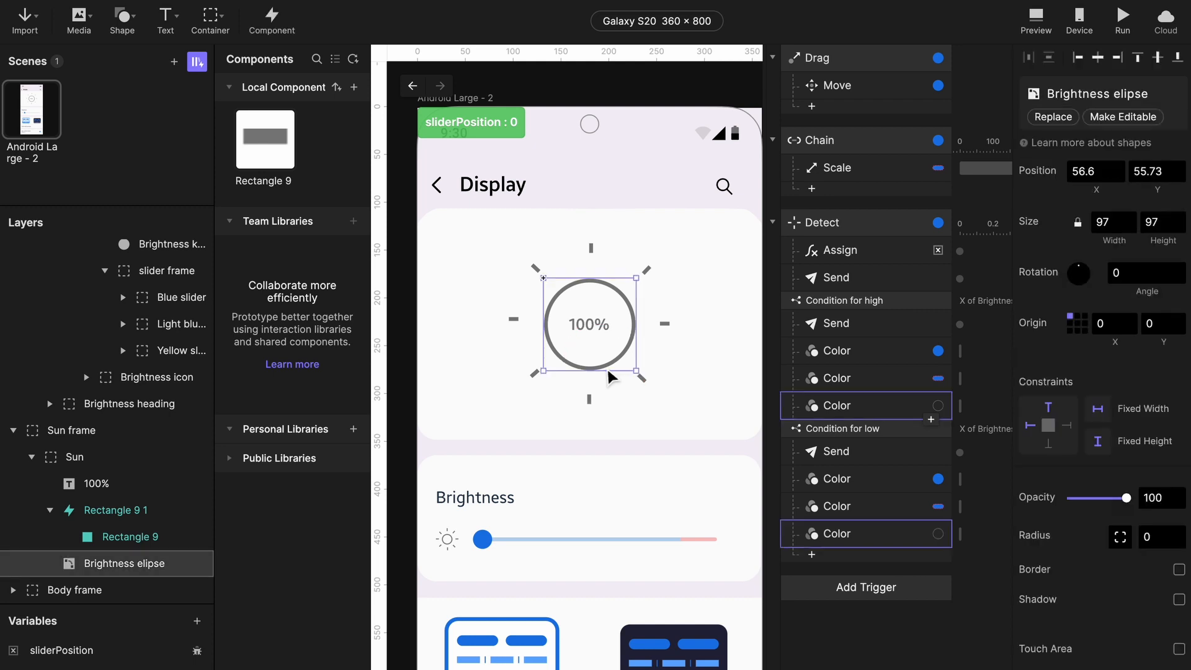
click(1108, 119)
click(879, 409)
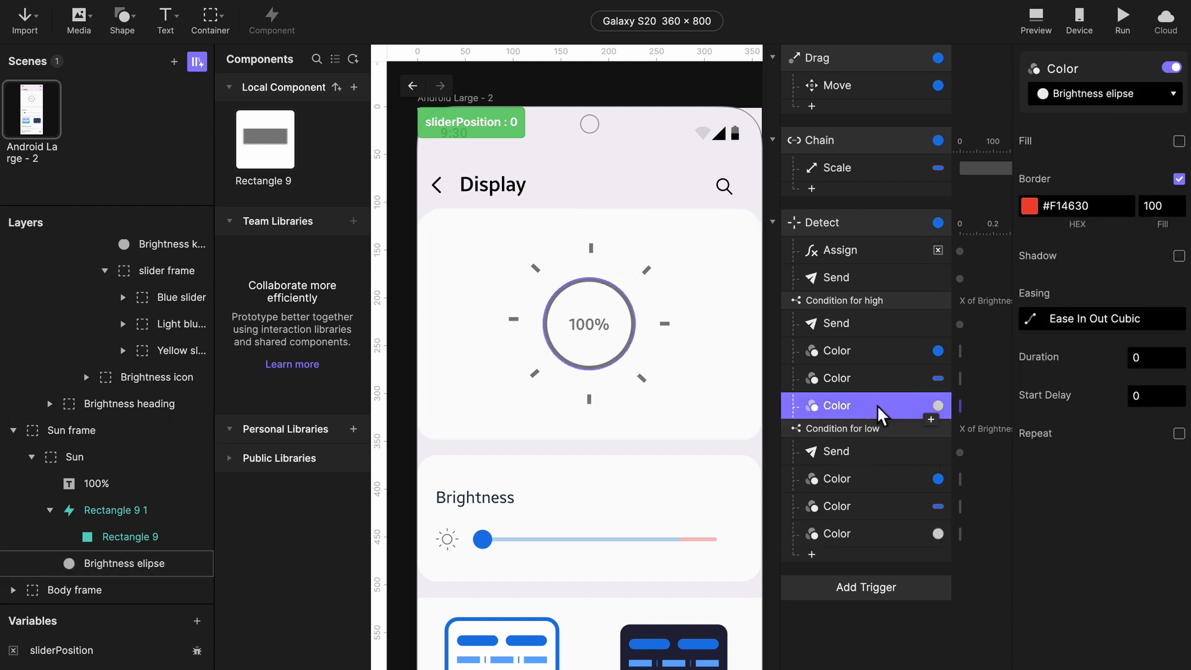
- Test the sun graphic in the preview by moving the brightness slider to its high end
click(1038, 25)
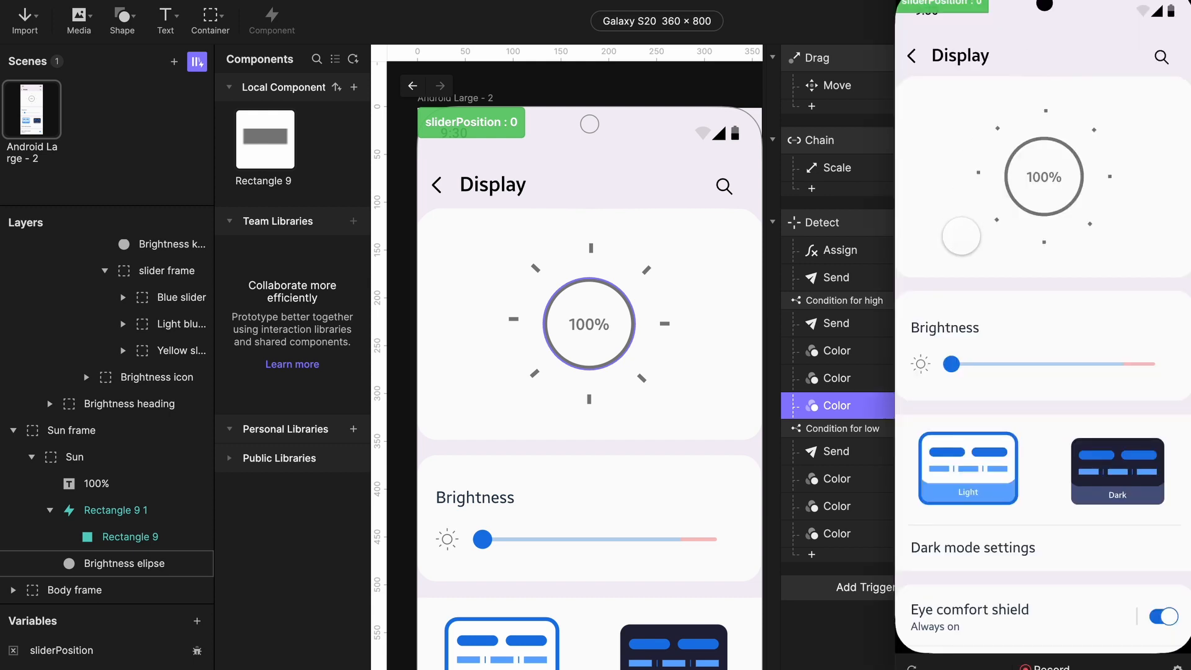
drag(951, 364, 1147, 364)
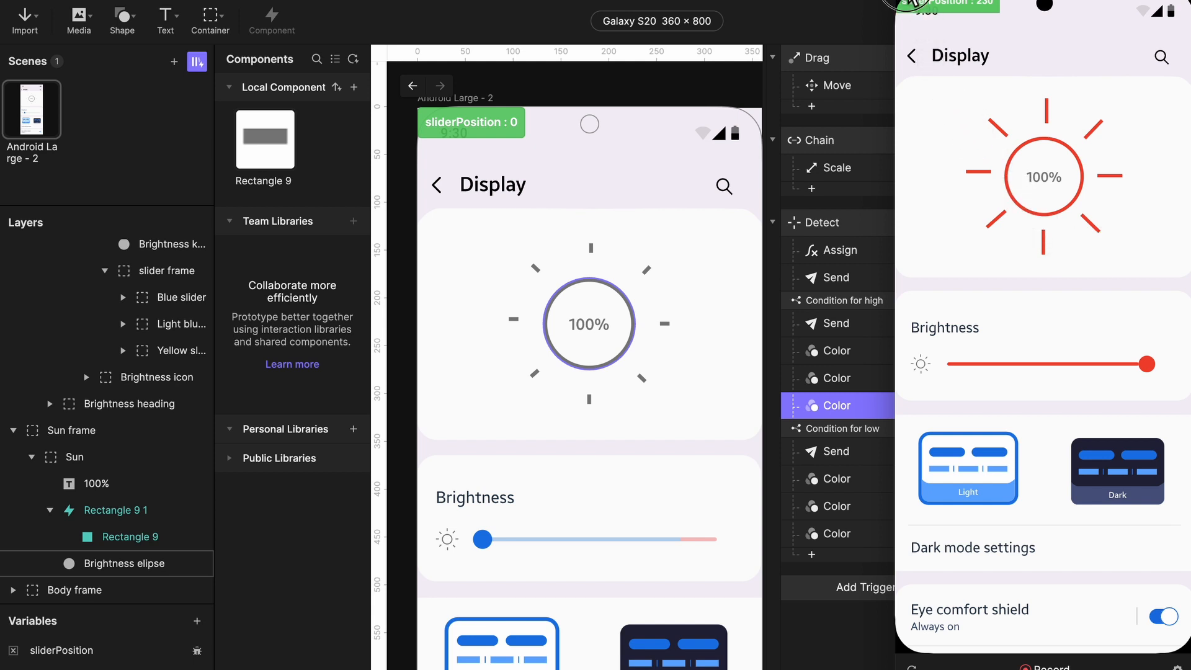
click(909, 0)
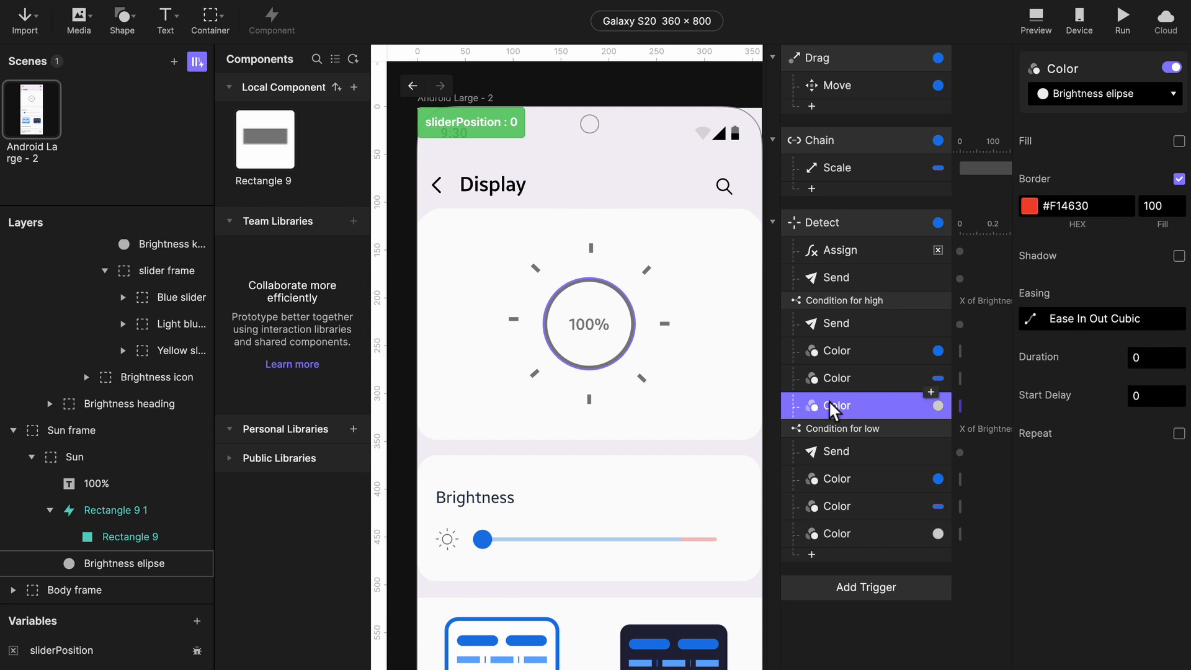
- Convert the 100% label inside the sun ring into an editable text layer
click(598, 331)
click(1089, 121)
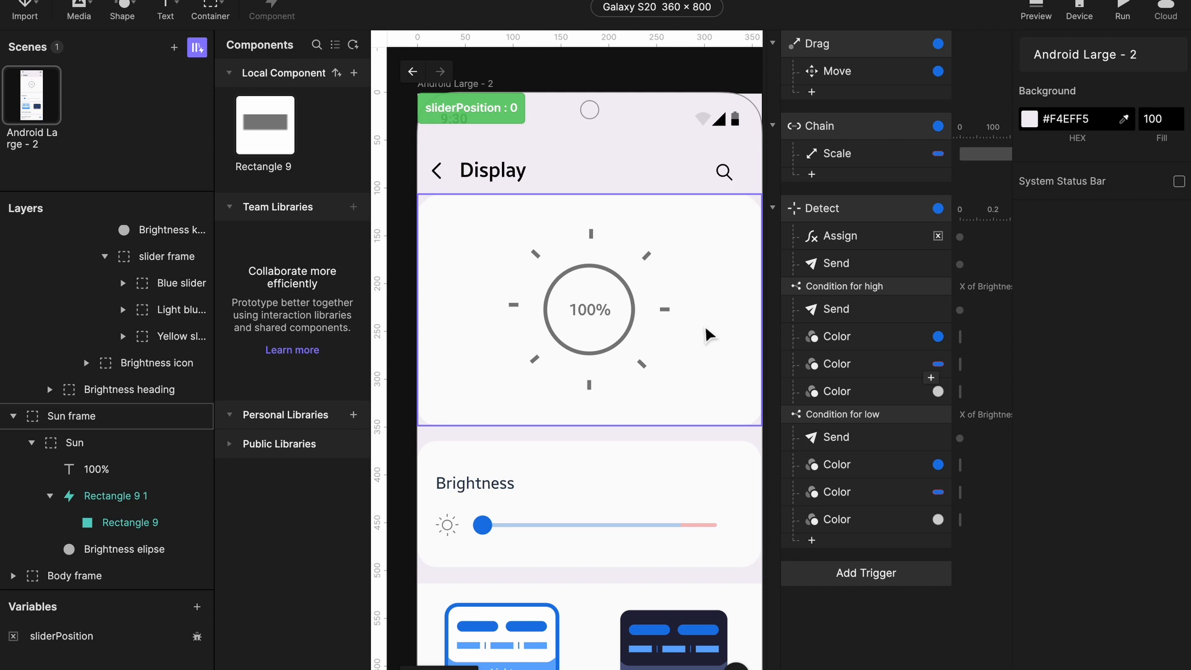
click(606, 316)
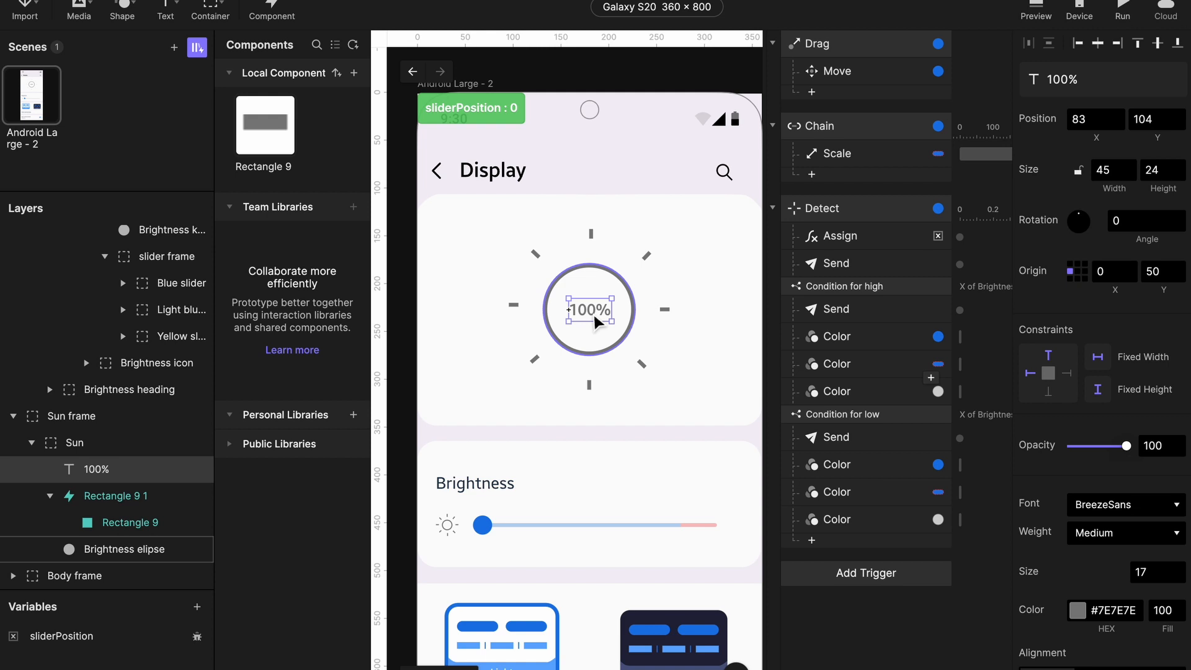
click(876, 593)
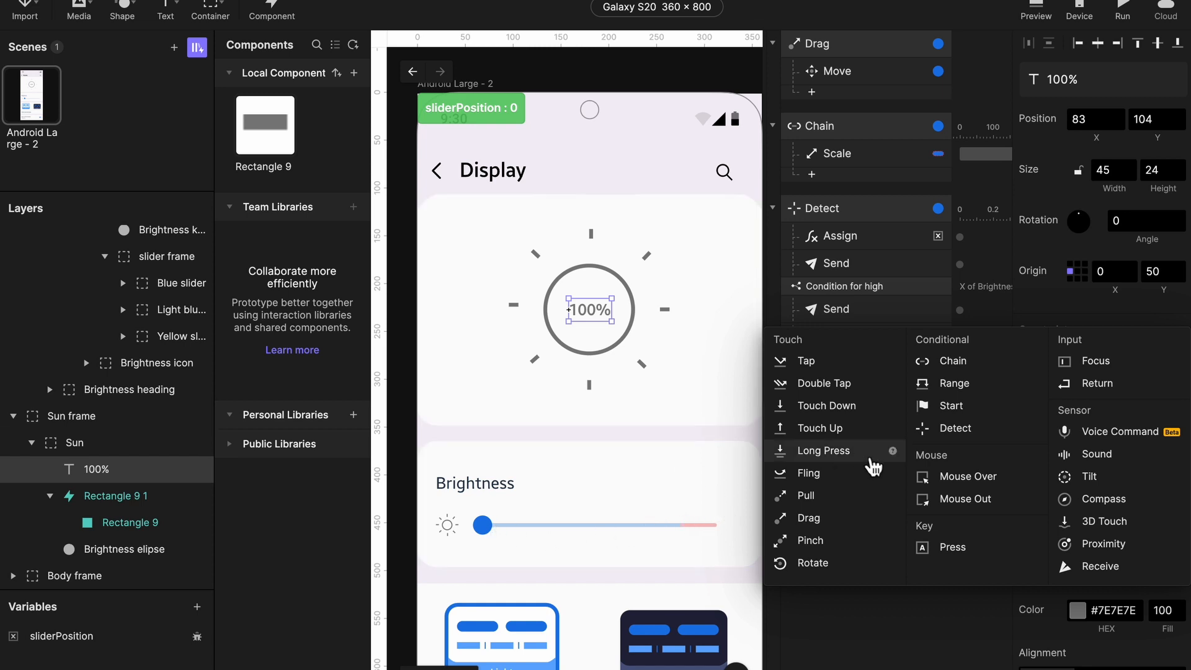
click(964, 621)
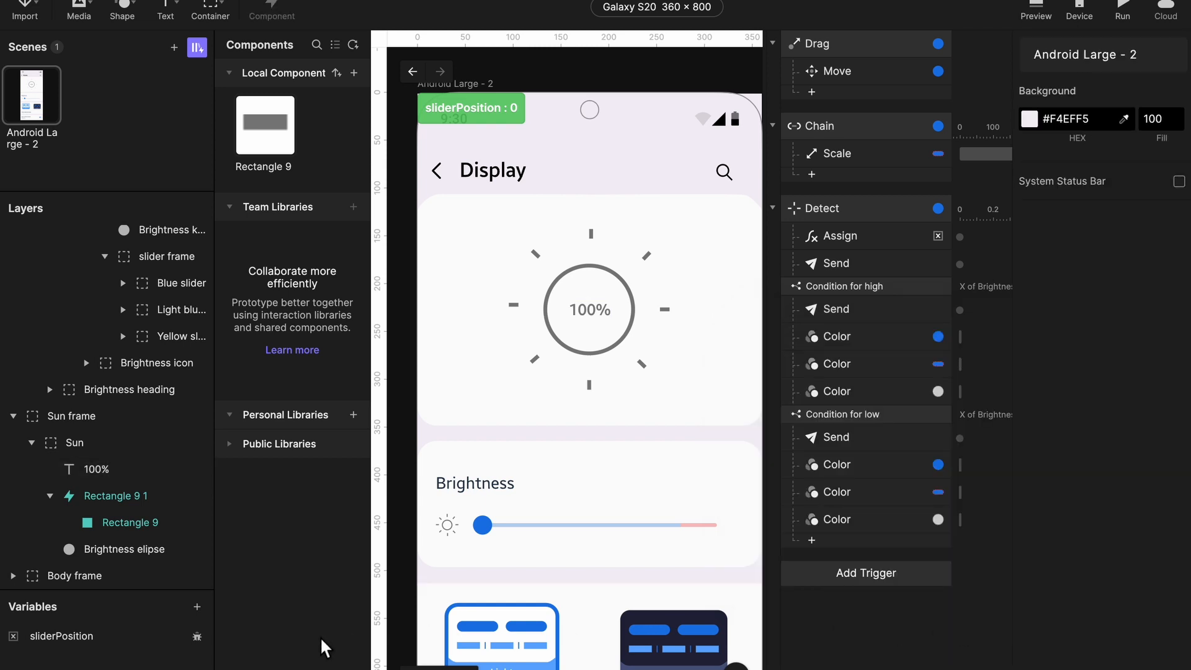
- Create a number variable for all scenes and name it percentage
click(200, 609)
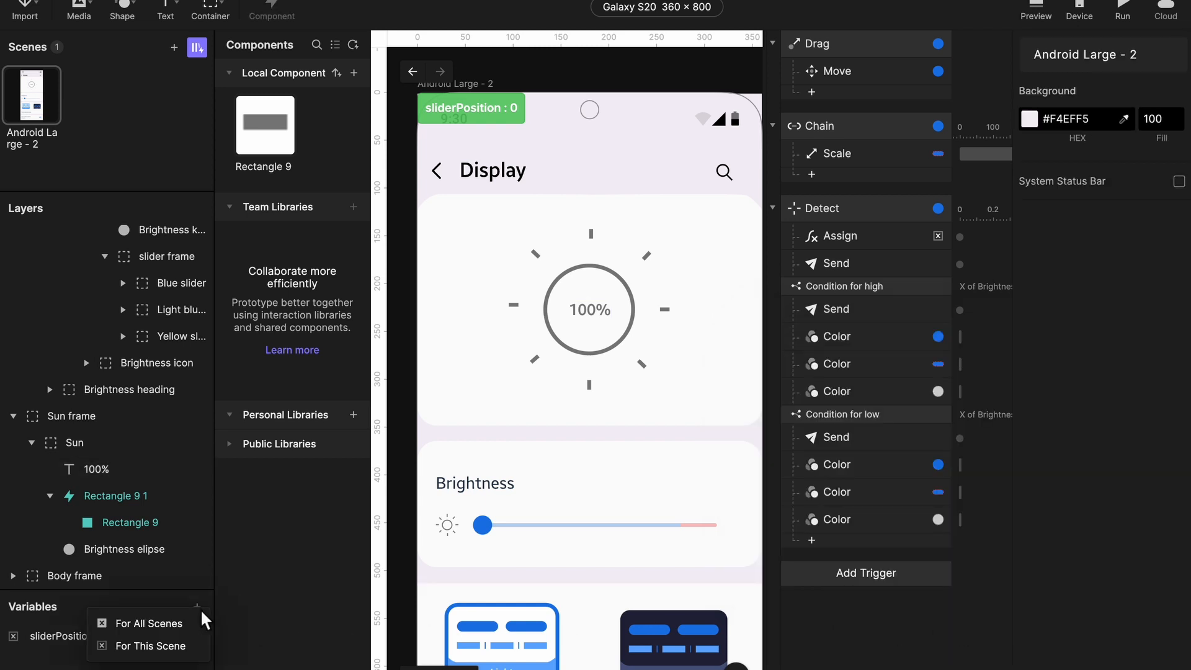
click(177, 623)
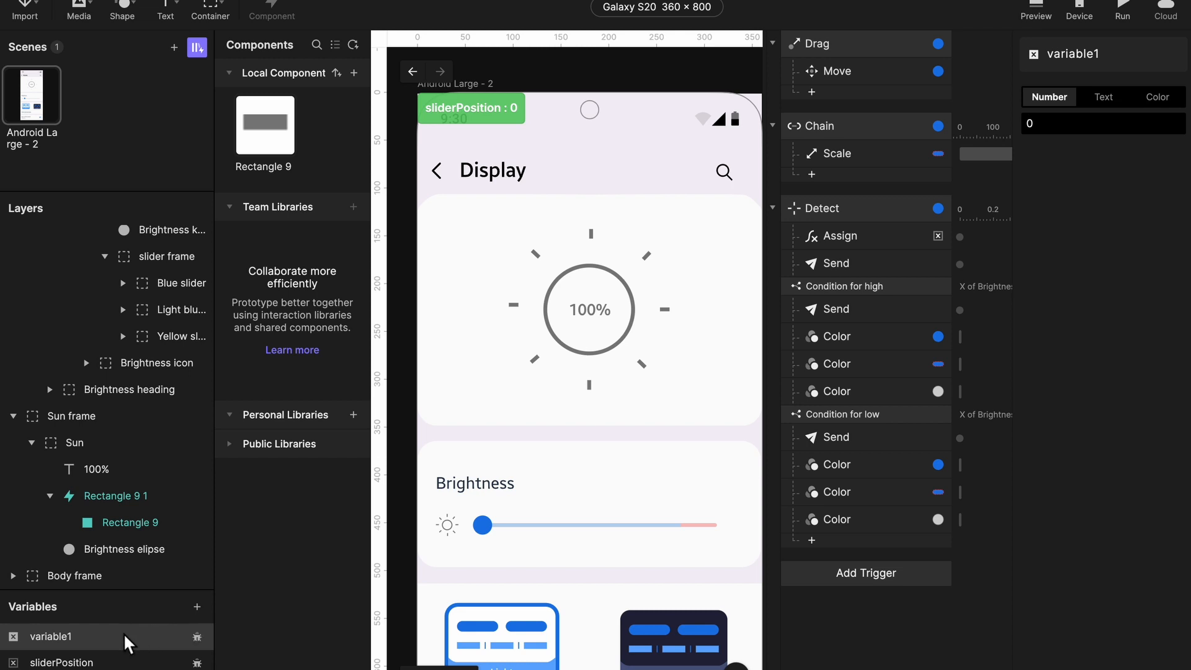
double_click(62, 639)
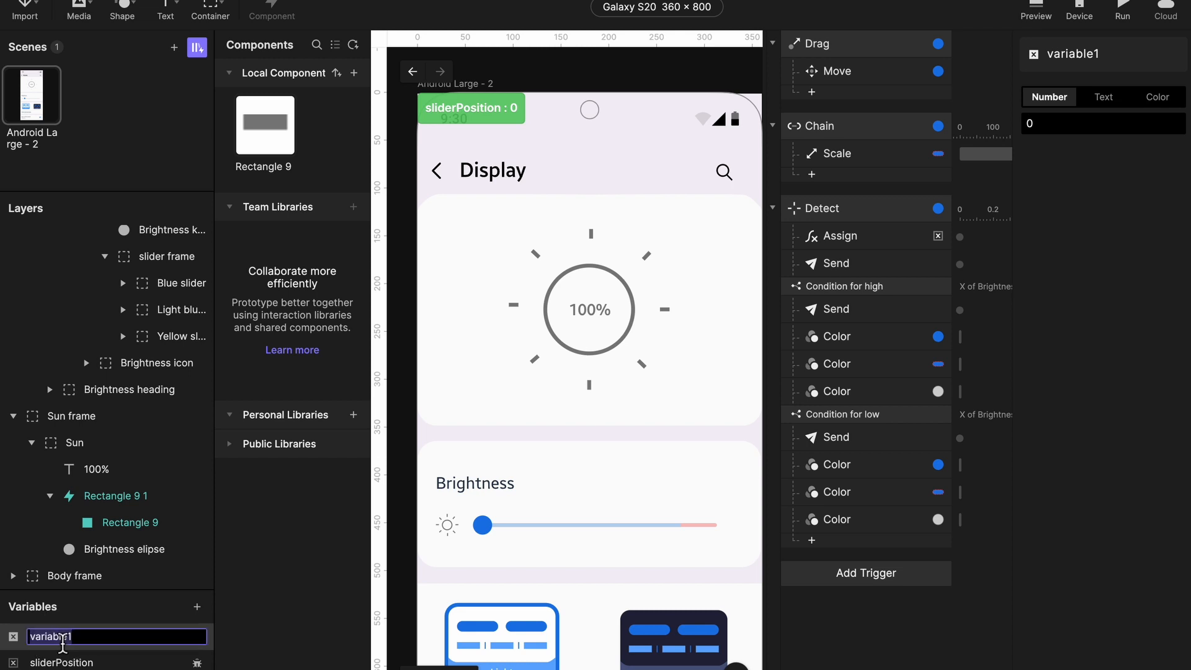
text(percentage)
key(Return)
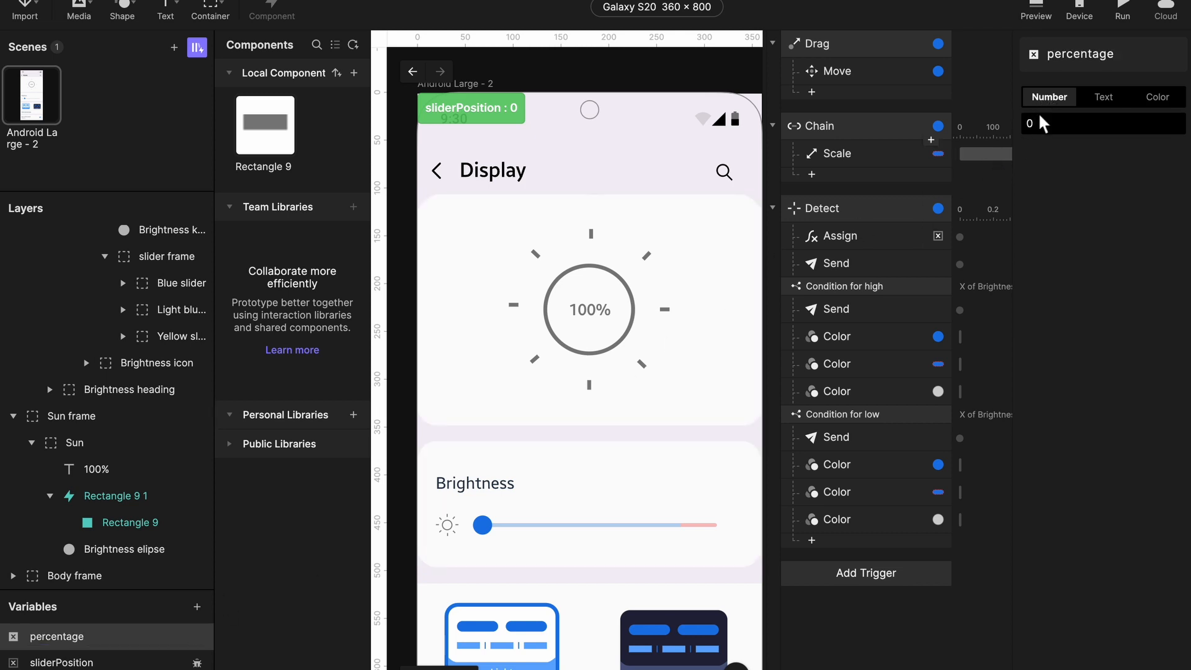
- Try to add a Chain trigger driven by the percentage variable
click(878, 576)
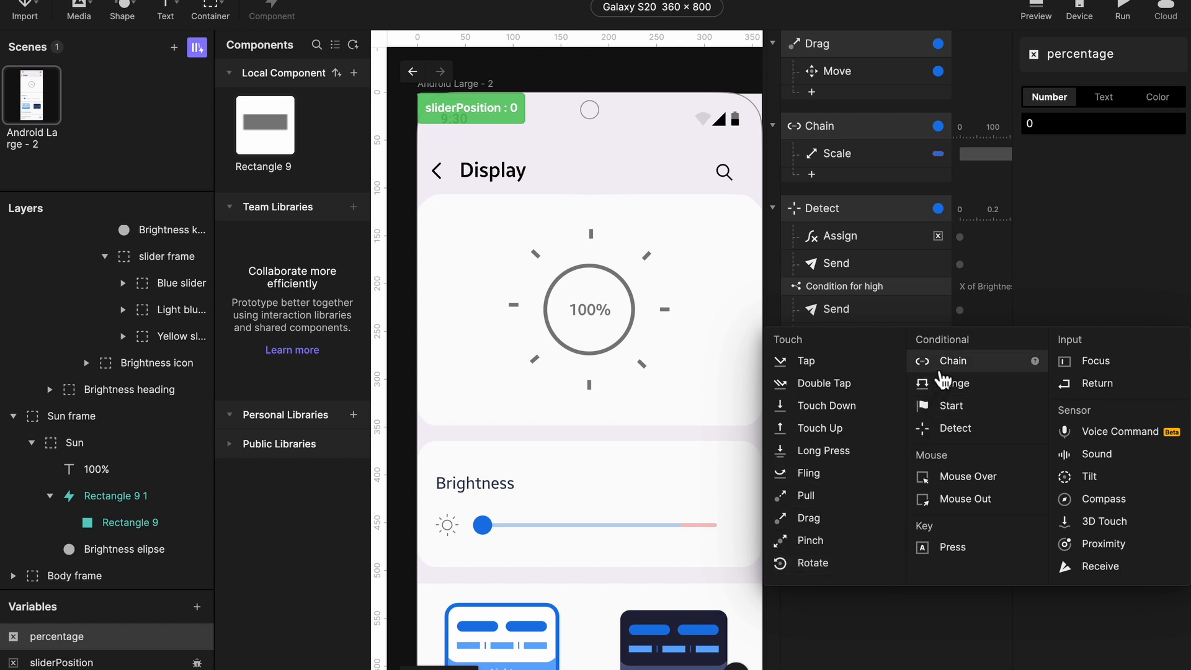
click(943, 372)
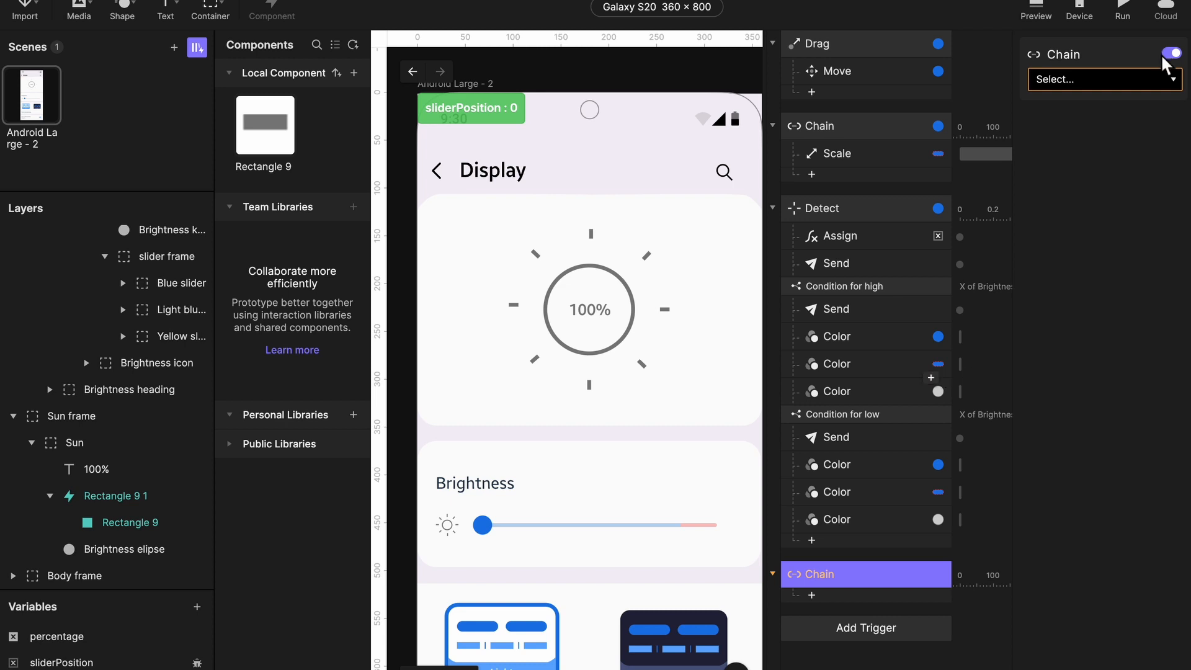
click(1163, 79)
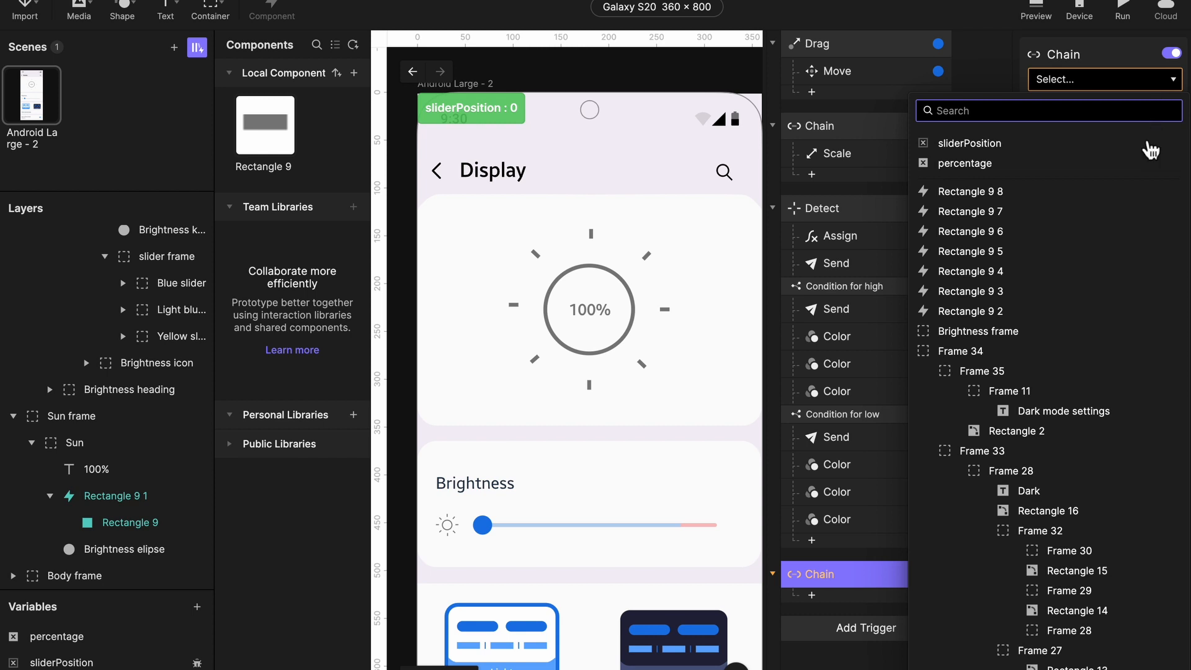
click(1086, 165)
click(891, 603)
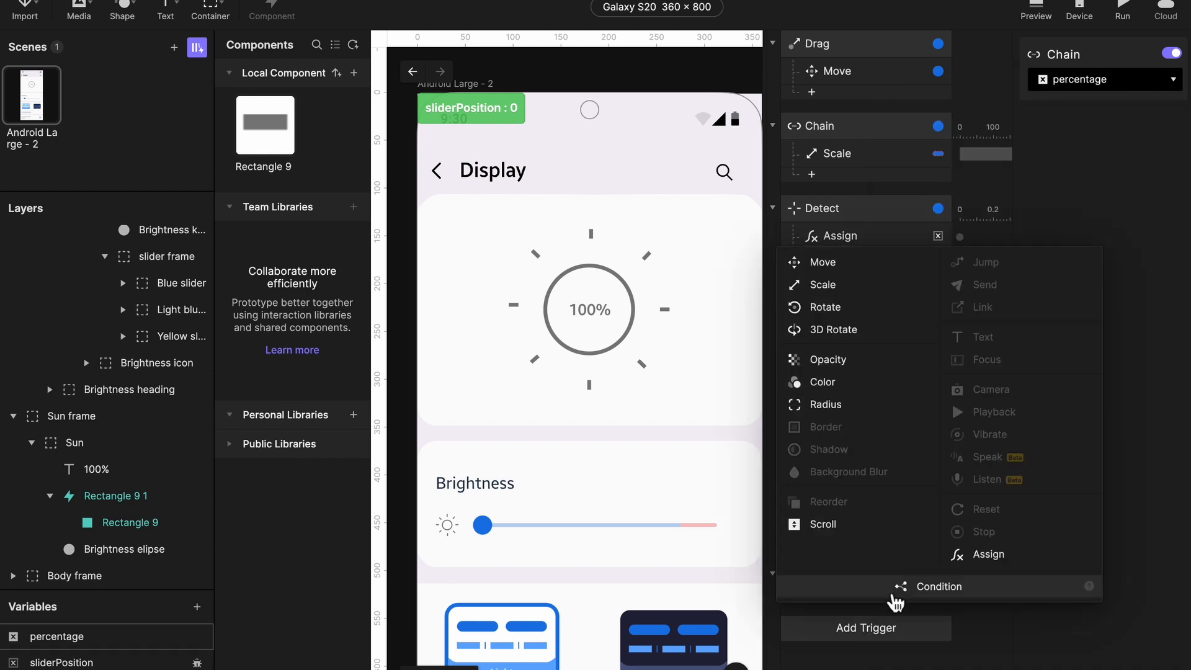
click(815, 285)
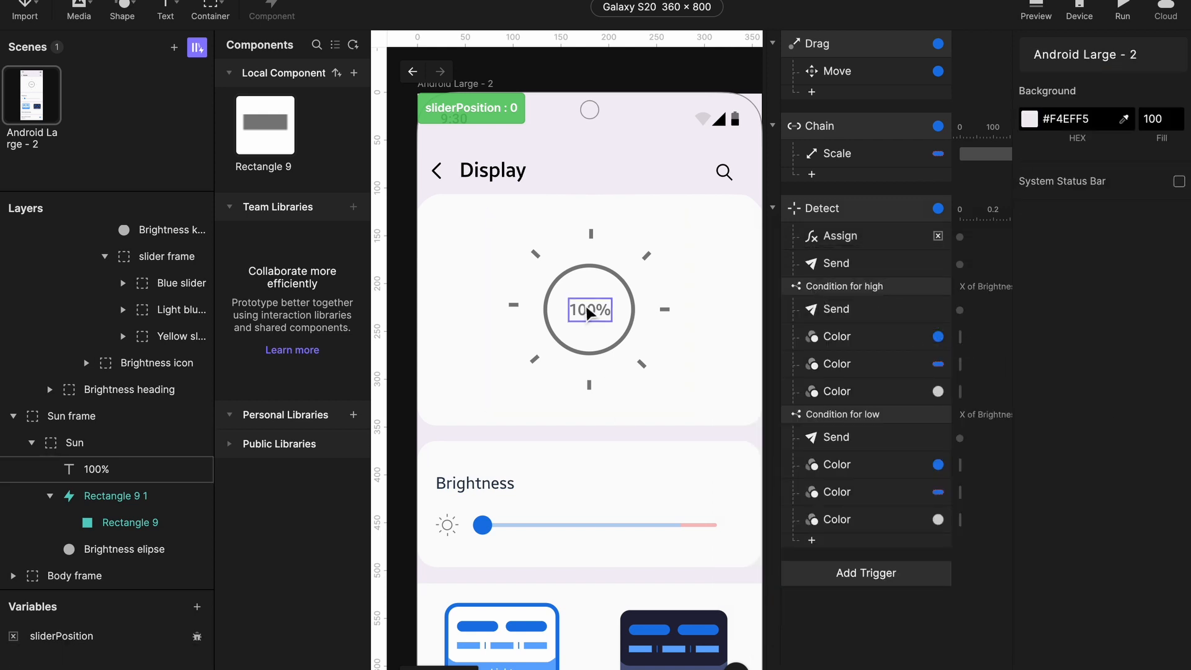
- Move the Brightness knob near the high end of its track on the canvas and undo the move
click(586, 308)
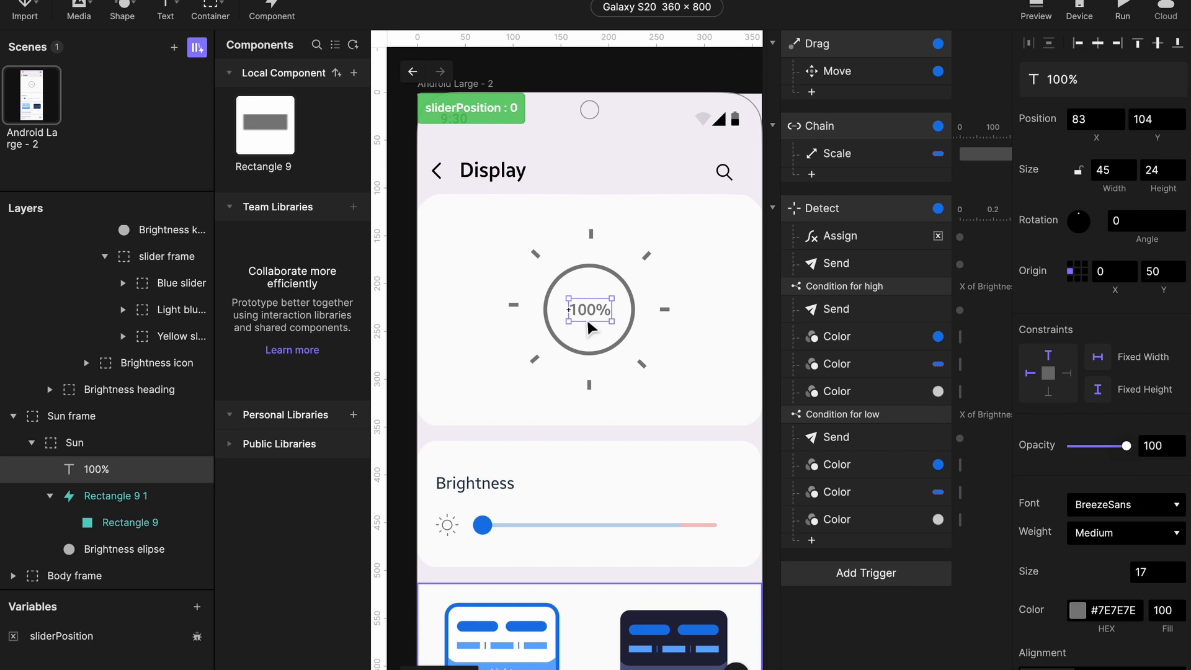
click(484, 532)
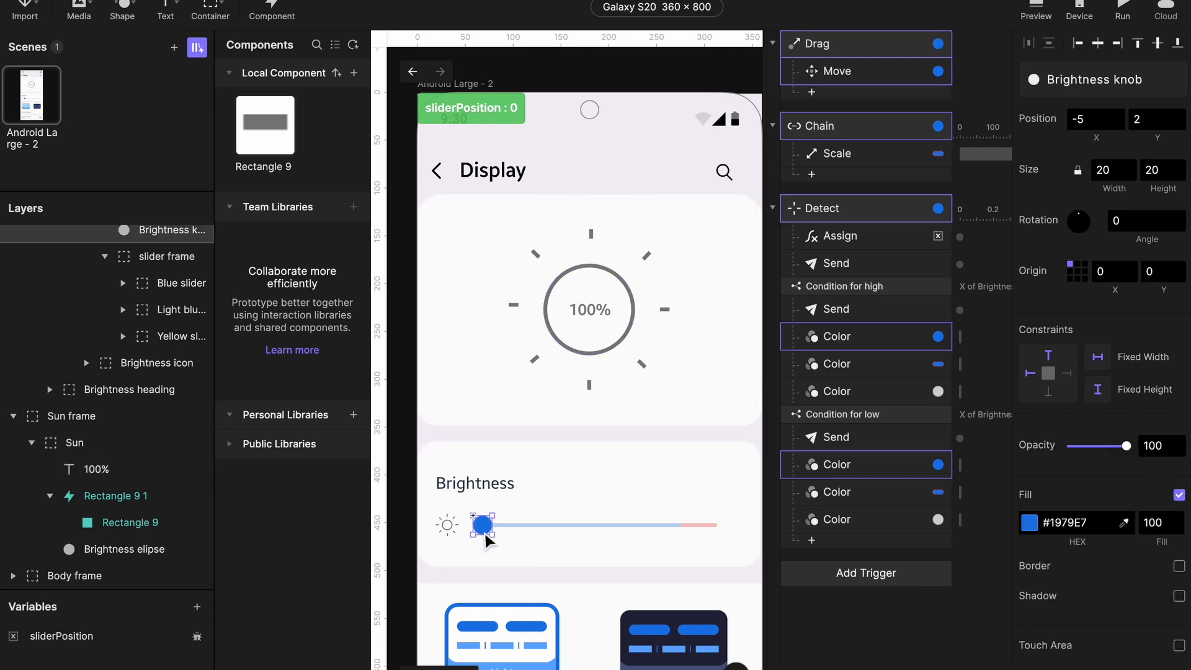
drag(485, 533, 698, 561)
click(699, 561)
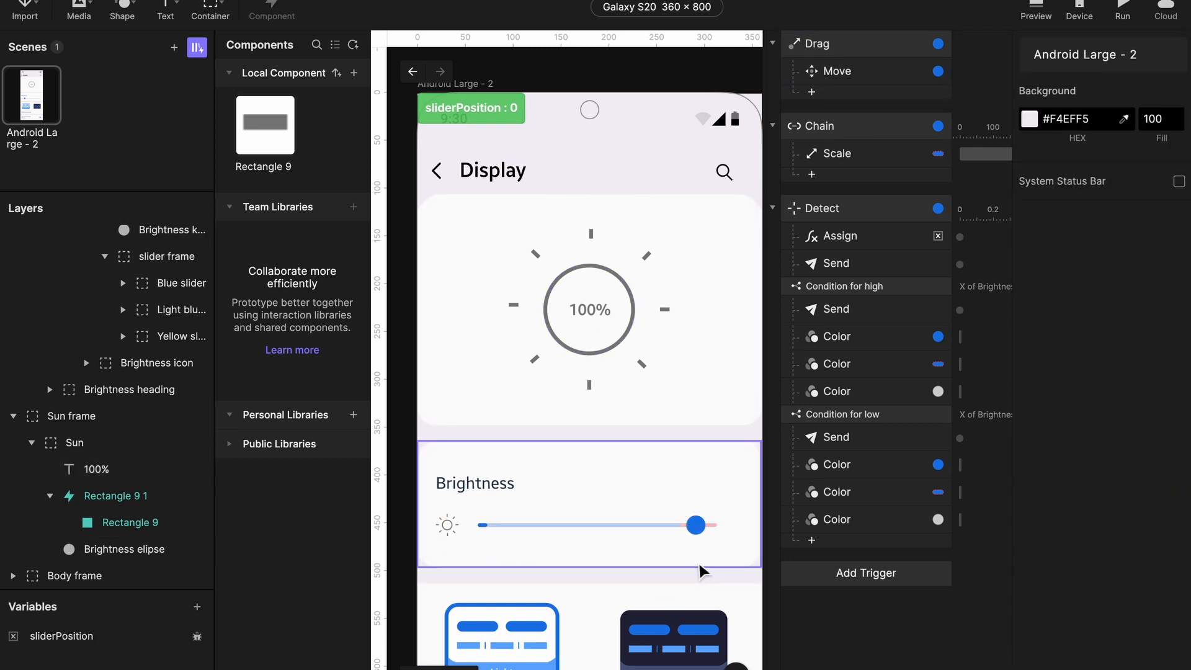
key(ctrl+z)
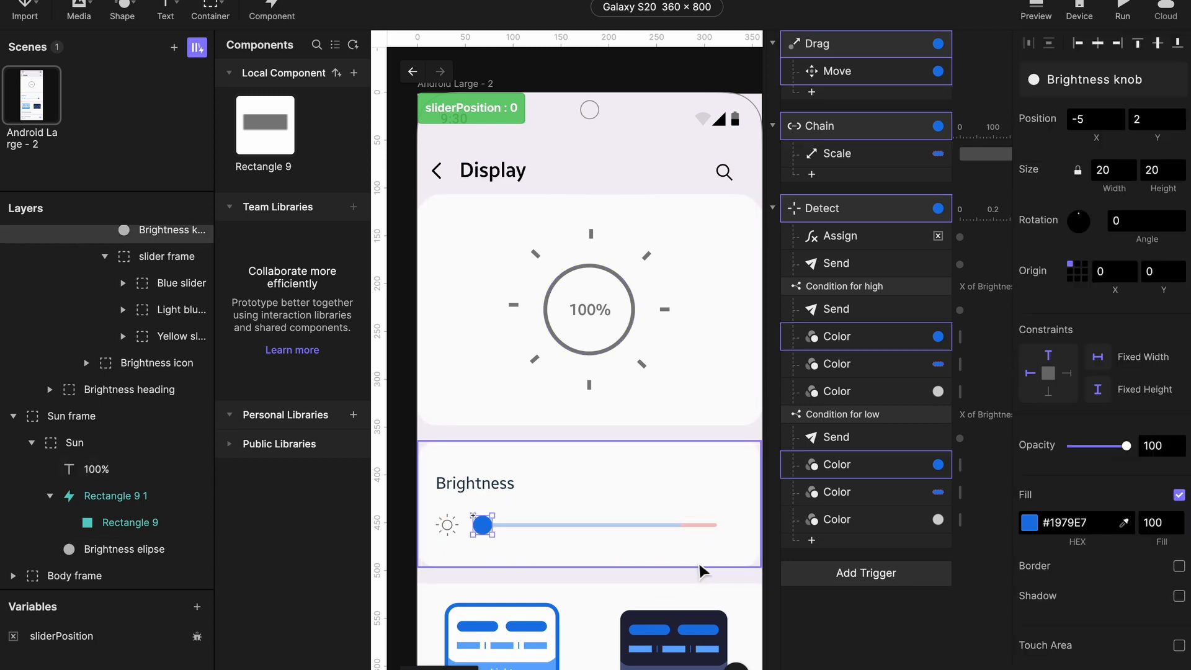
click(586, 314)
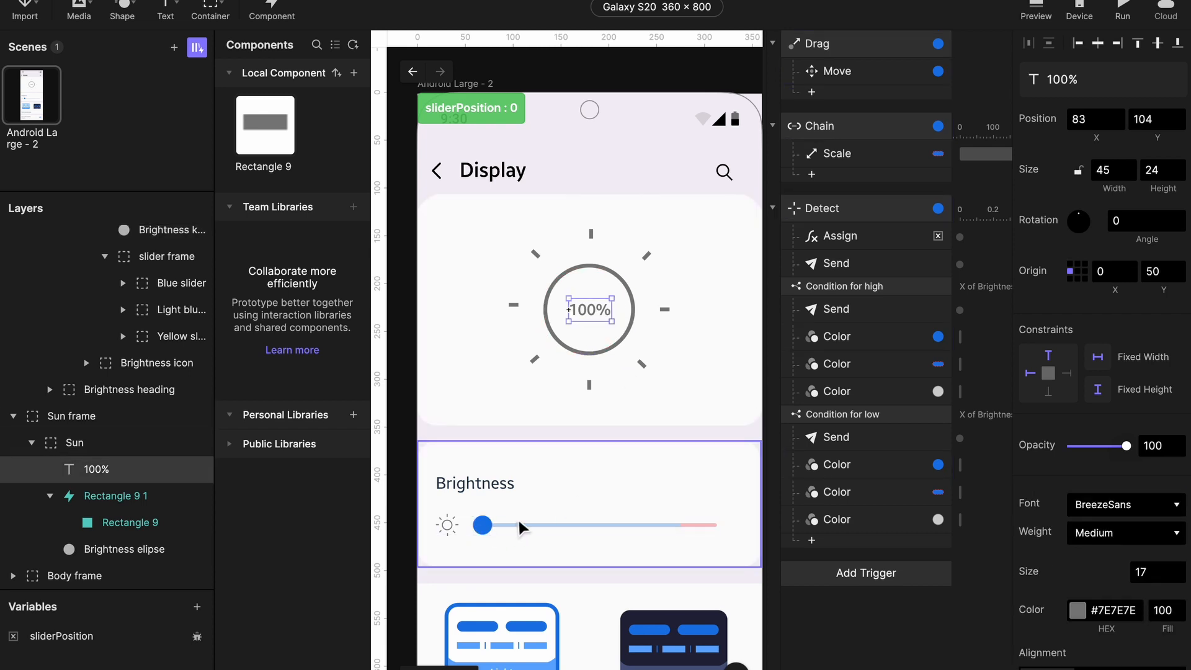
click(843, 609)
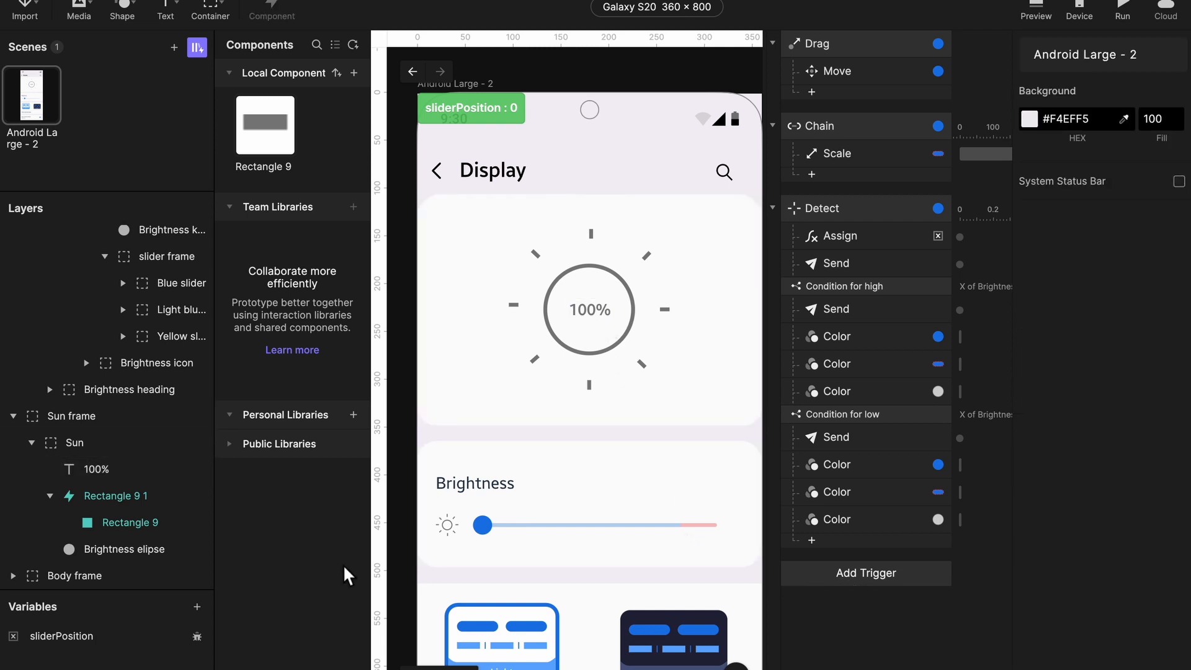
- Add a variable named percentage that is available for all scenes
click(196, 607)
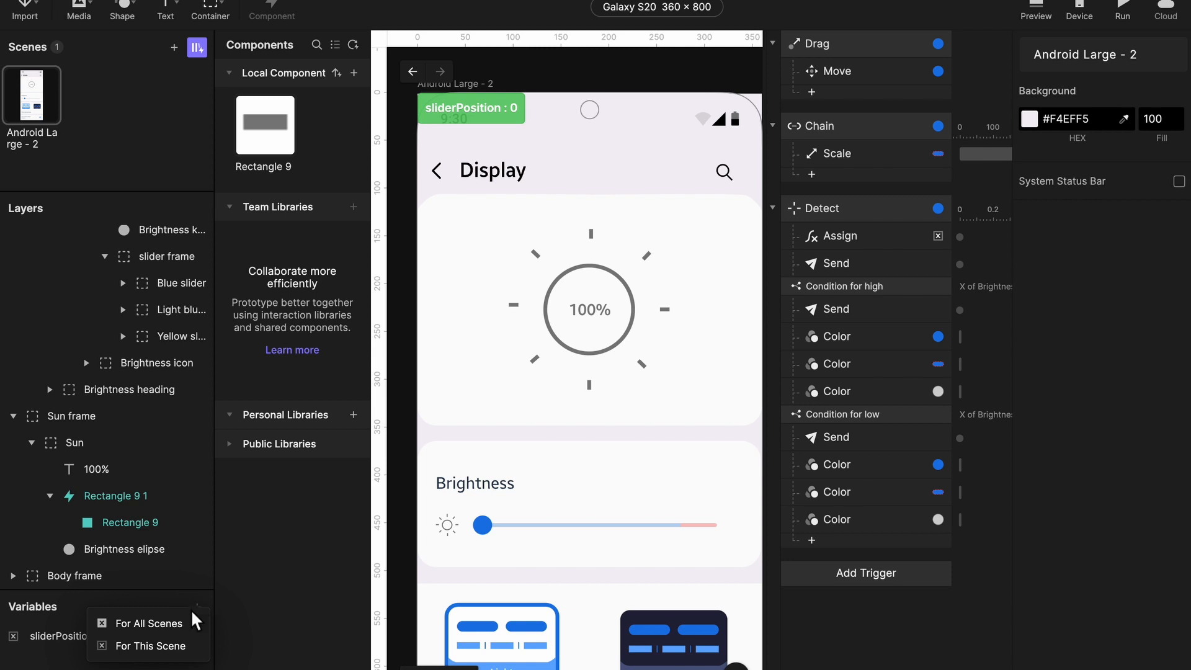
click(198, 629)
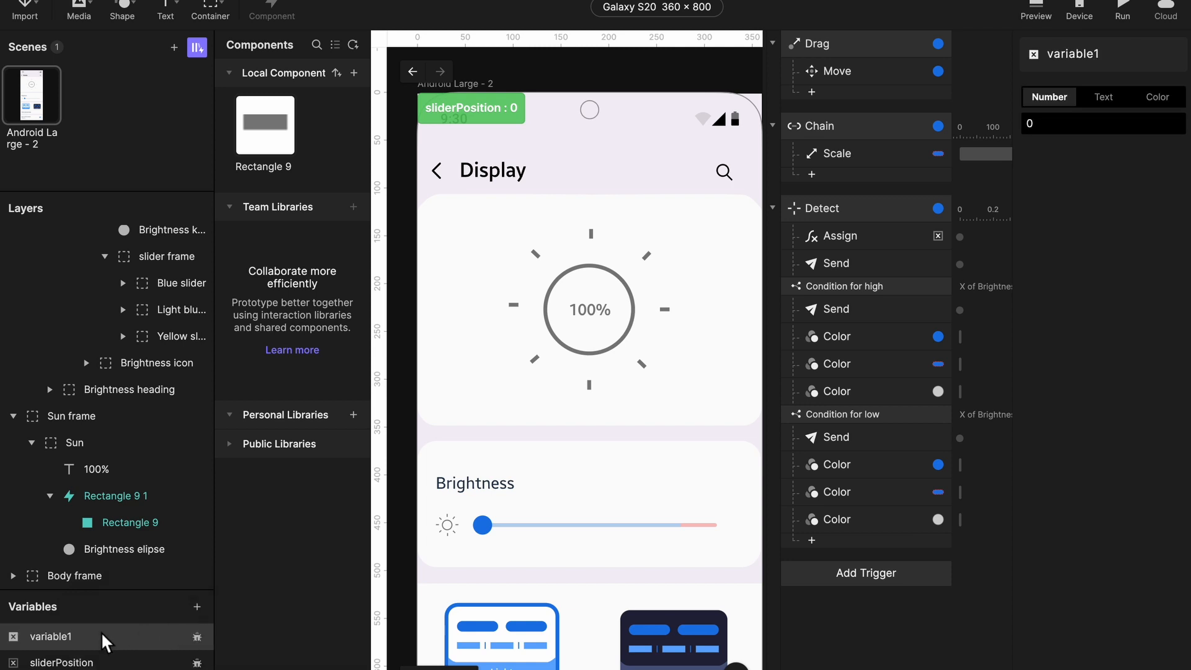
double_click(66, 636)
text(pe)
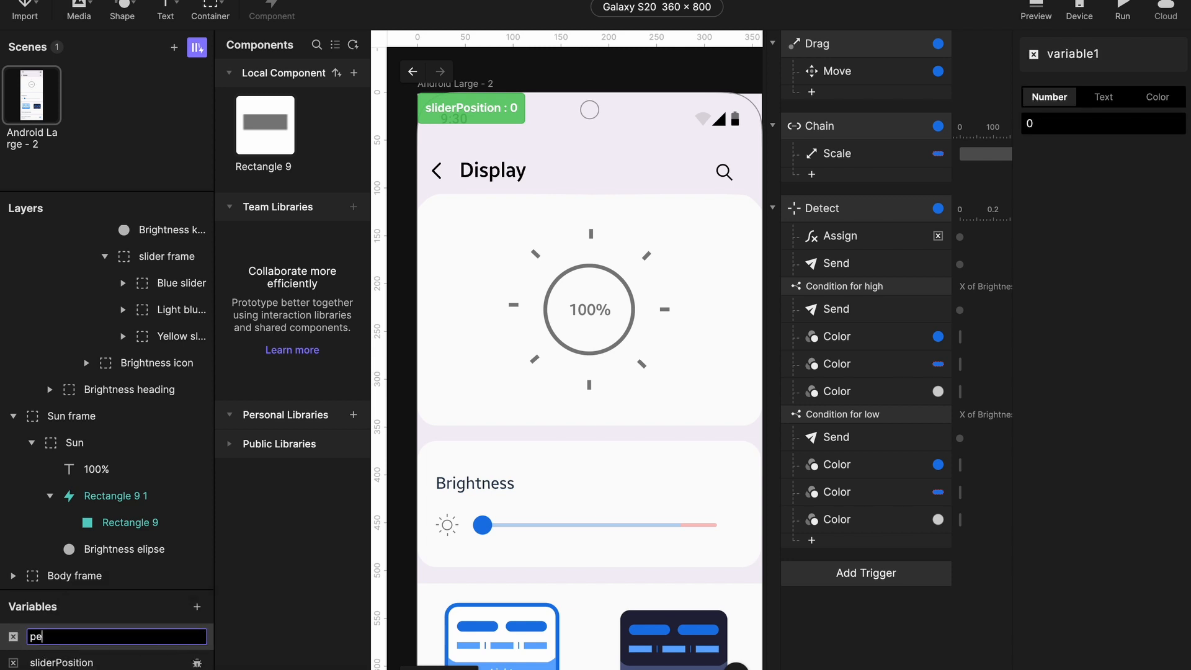
text(rcentage)
key(Return)
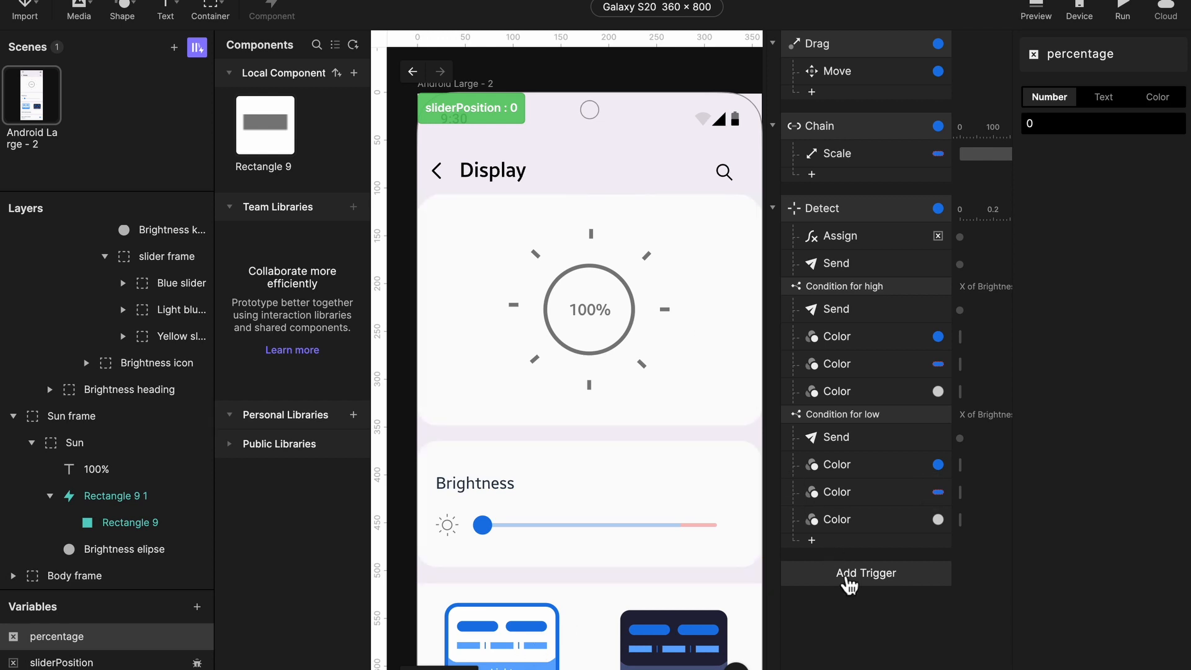
- Add a Chain trigger driven by the X position of the Brightness knob
click(849, 577)
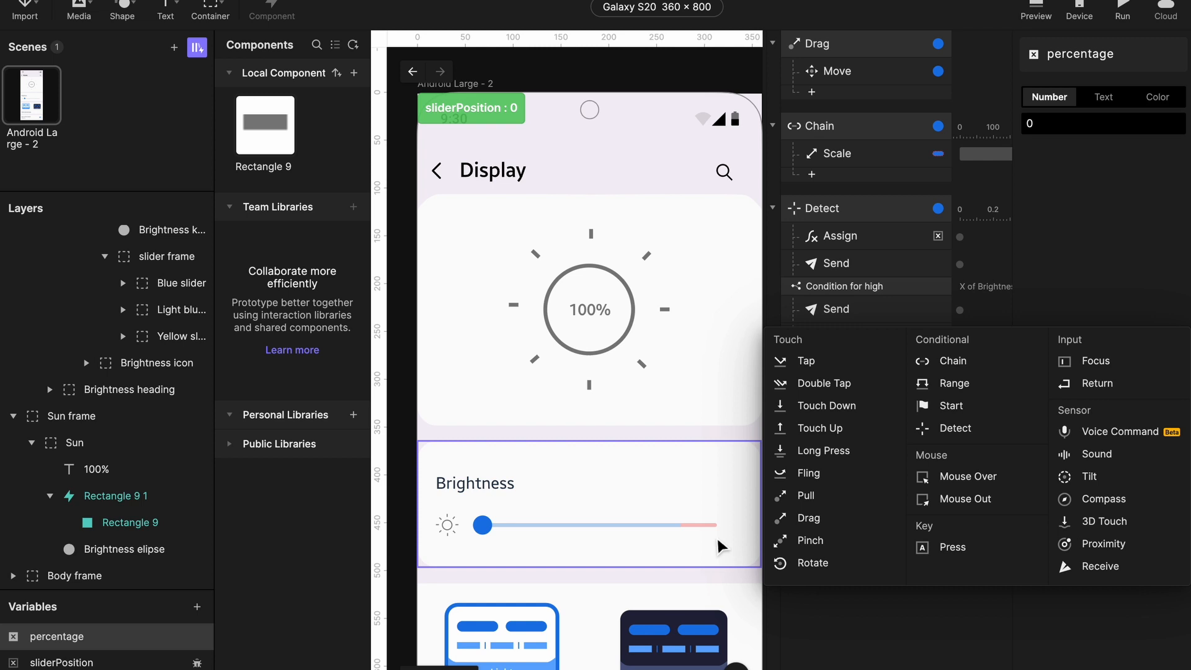
click(991, 364)
click(1073, 82)
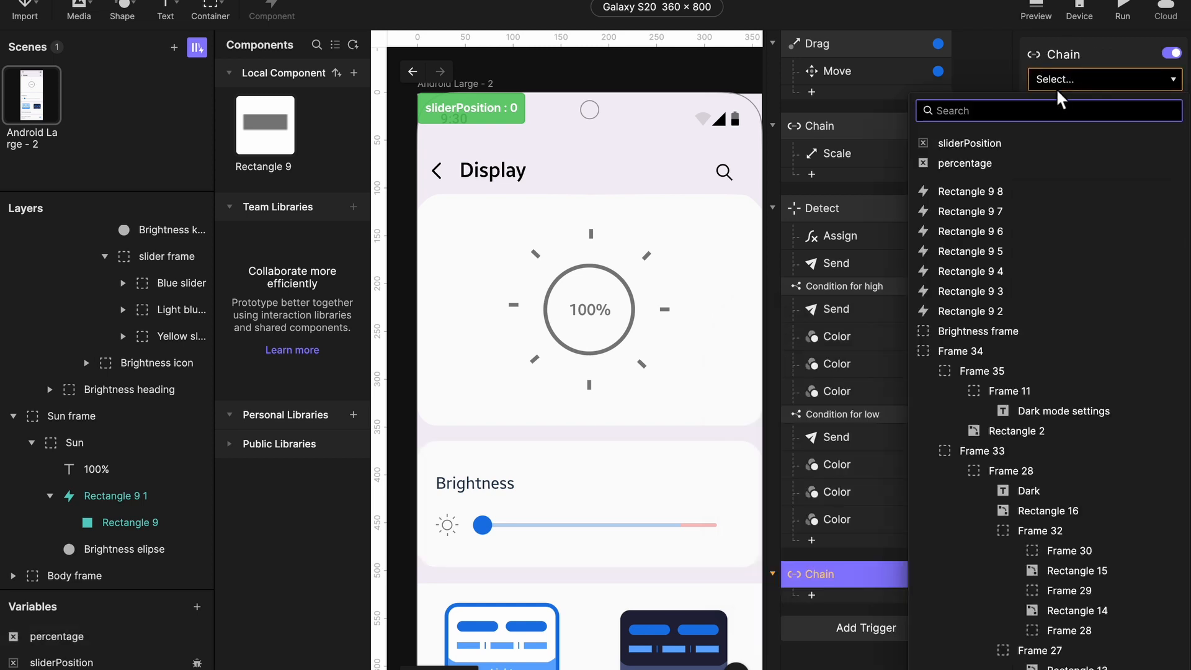
text(brigh)
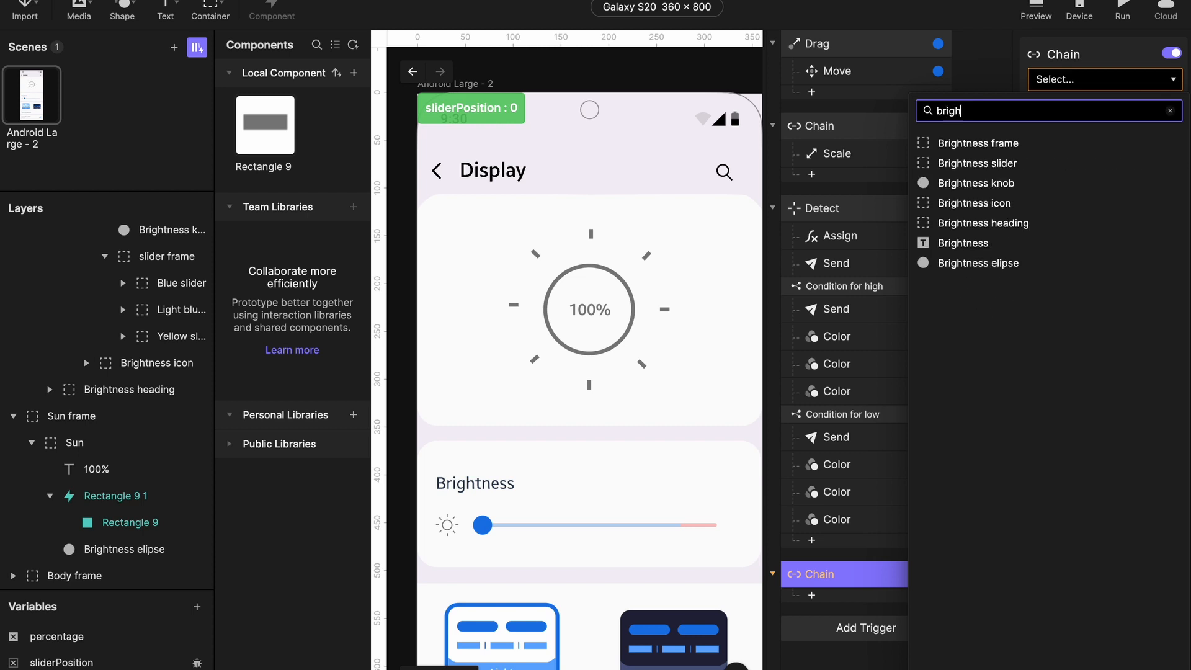
click(969, 183)
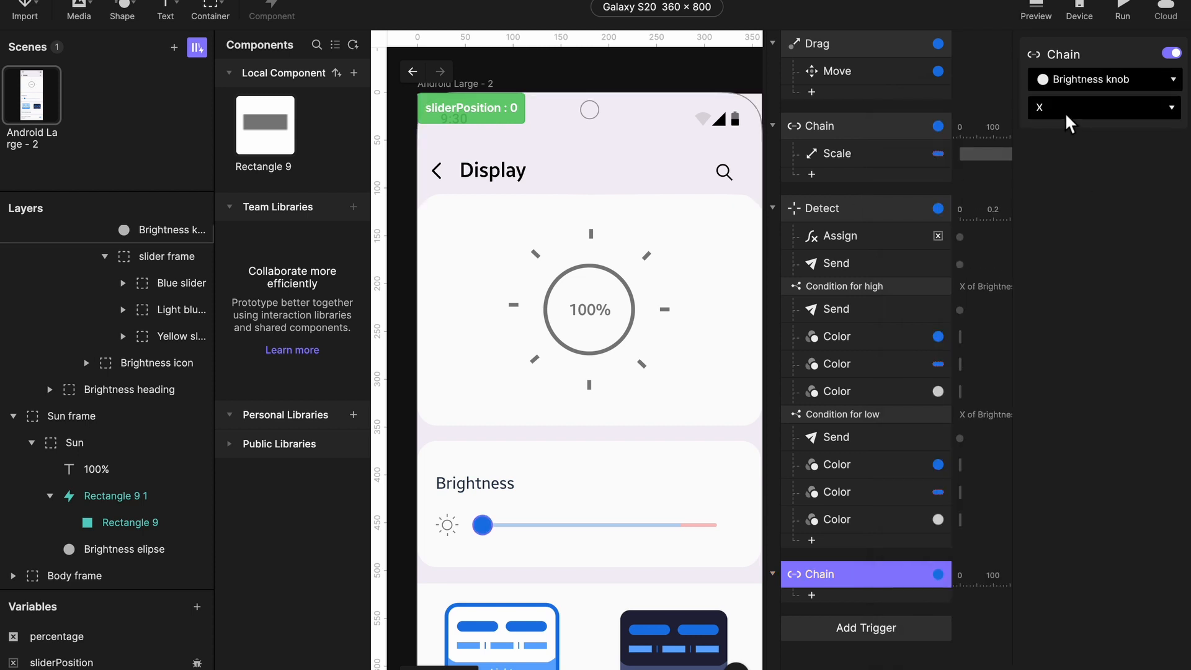
- Add an Assign response to the new Chain trigger and set its X input range from 0 to 230
click(859, 597)
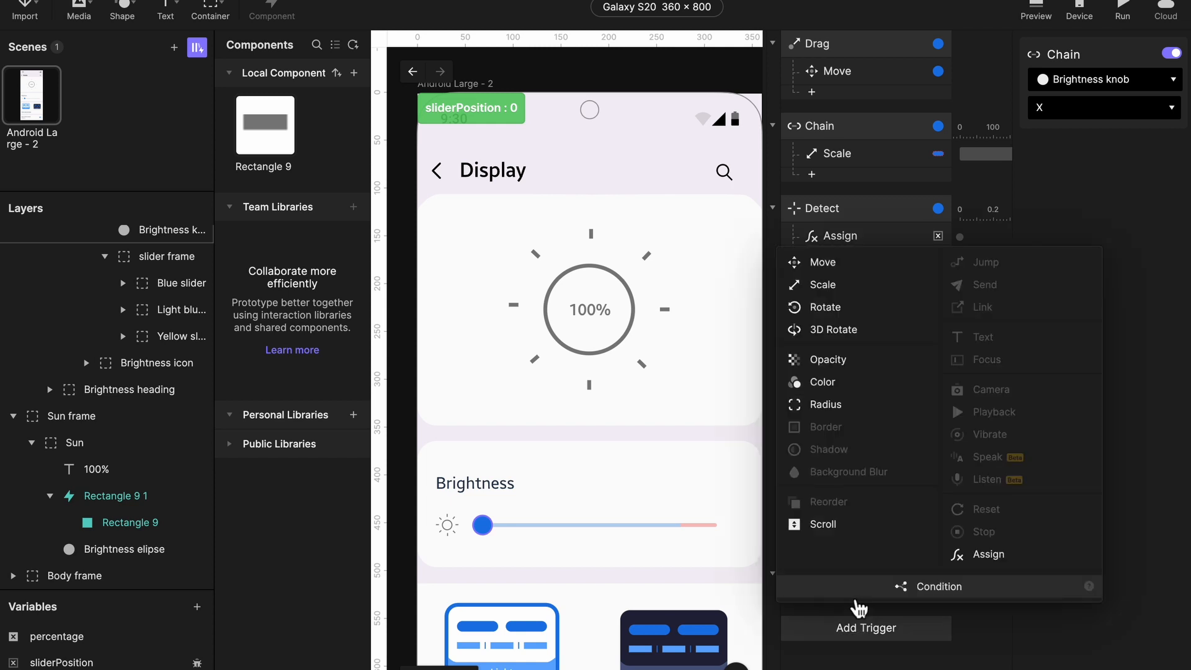
click(955, 555)
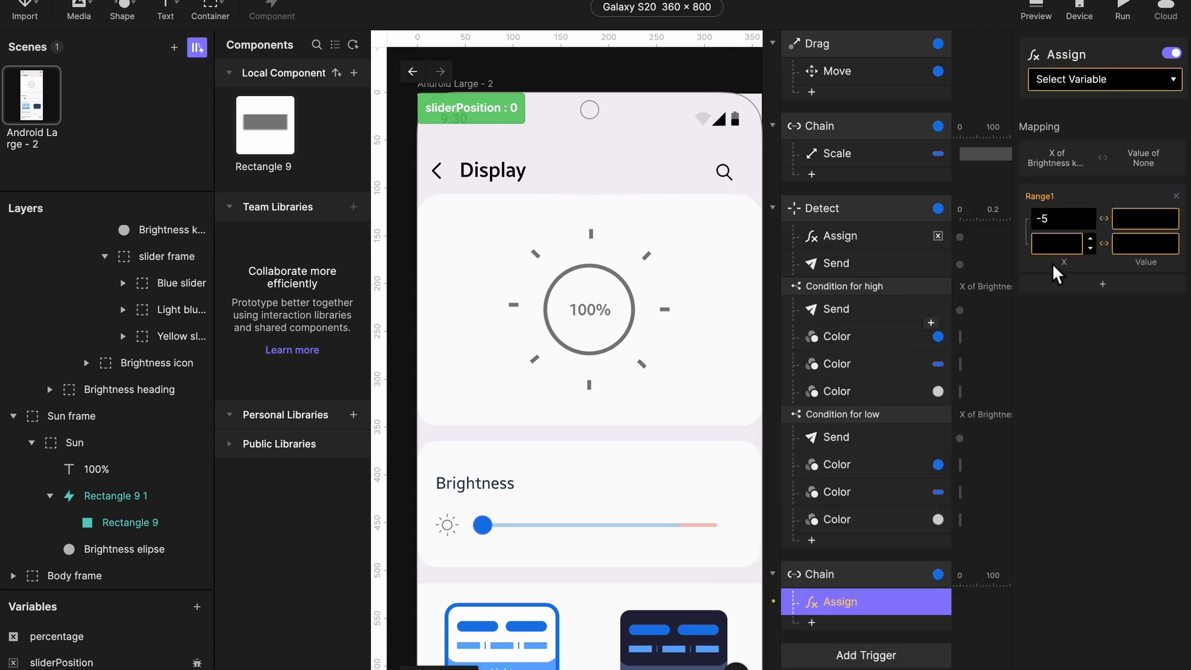
double_click(1062, 227)
text(0)
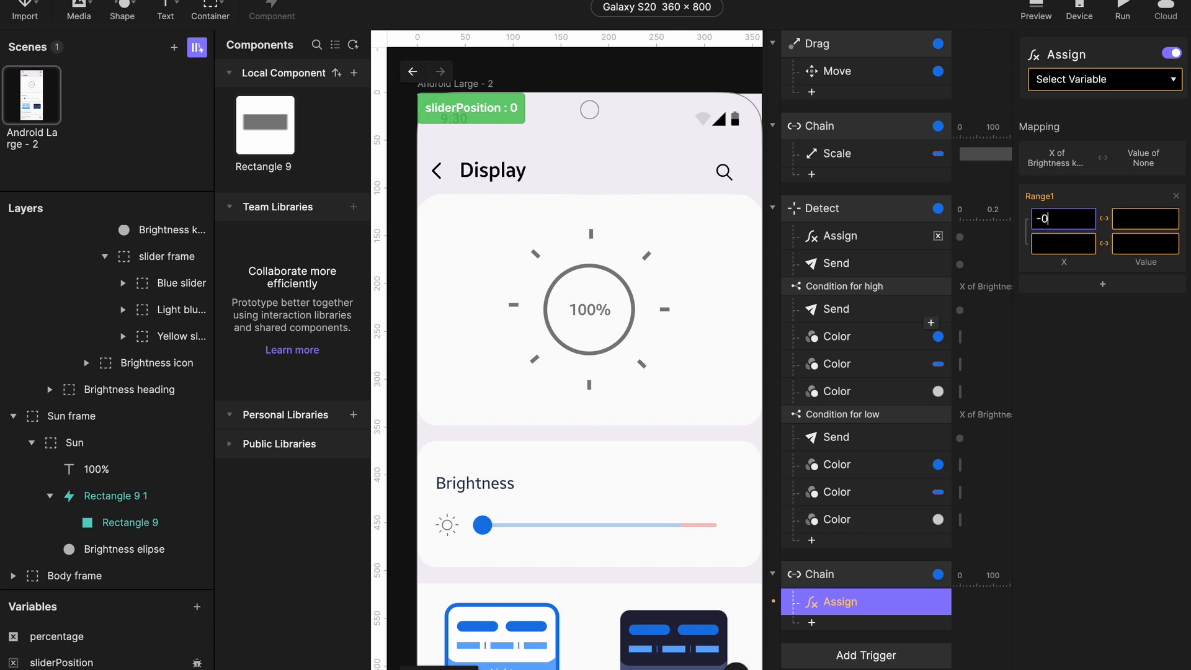
key(Return)
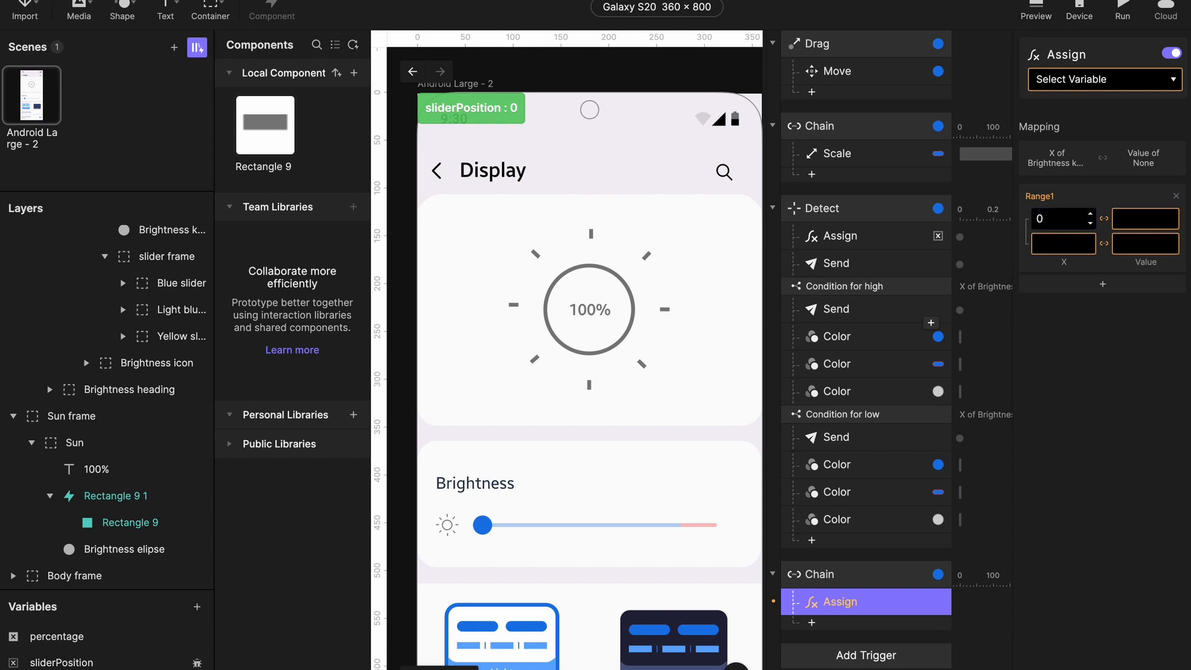
click(1064, 244)
text(230)
key(Return)
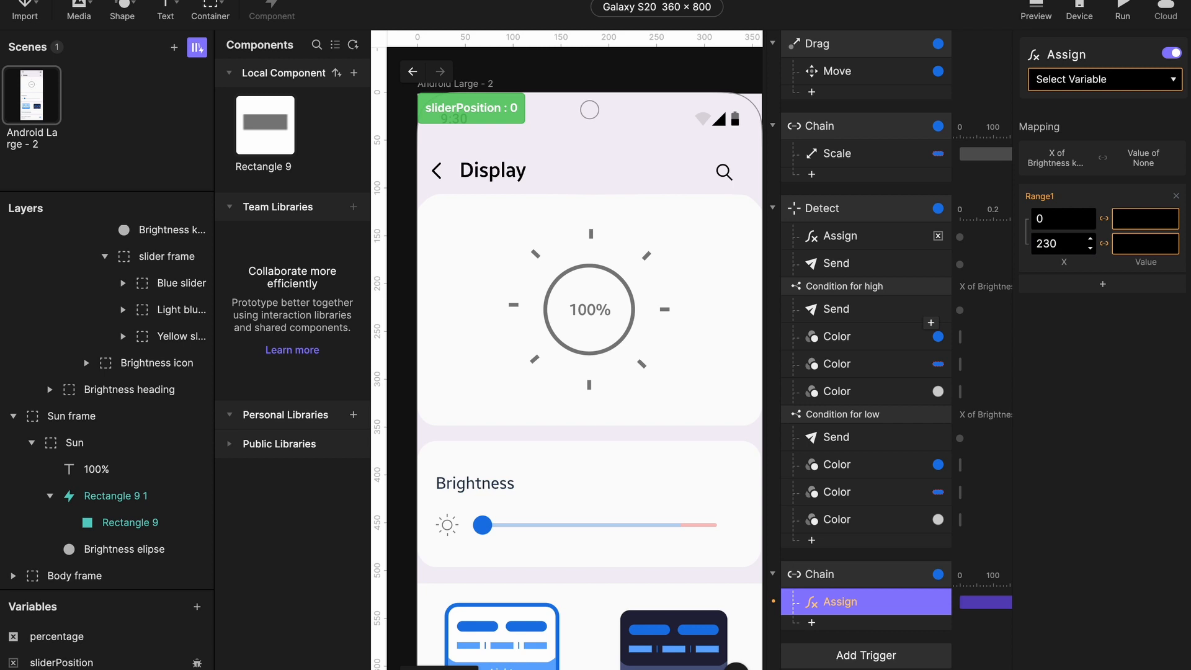
- Map the Assign response's output from 0 to 100 and make percentage its target variable
click(1138, 222)
text(0)
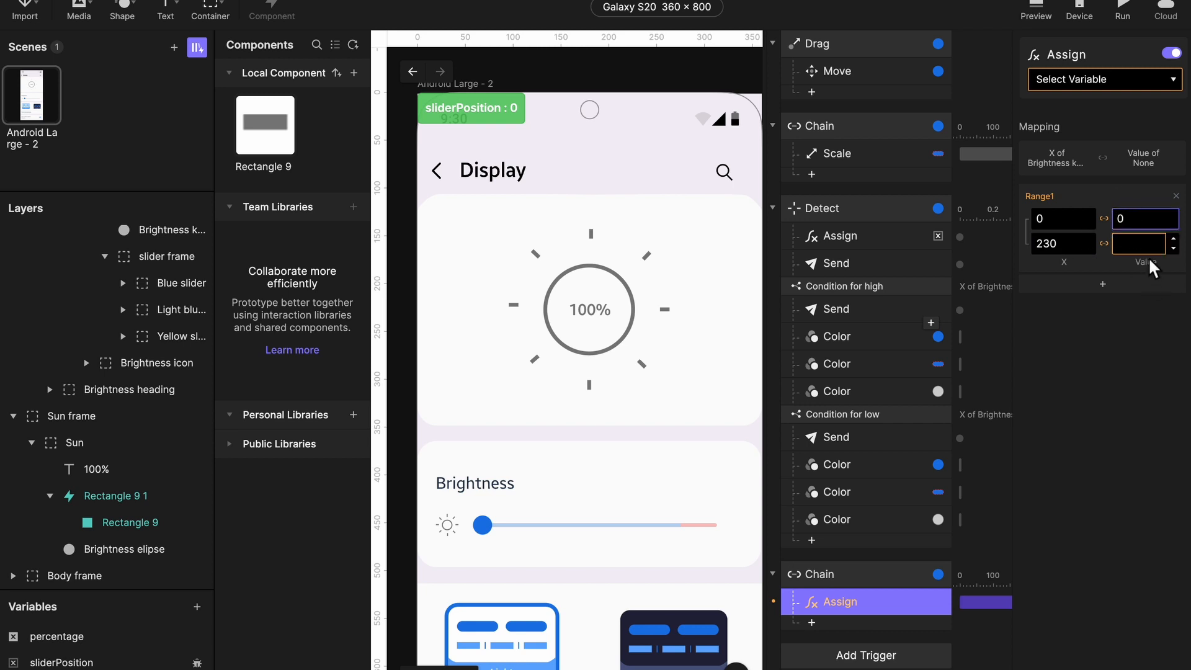
click(1144, 255)
text(100)
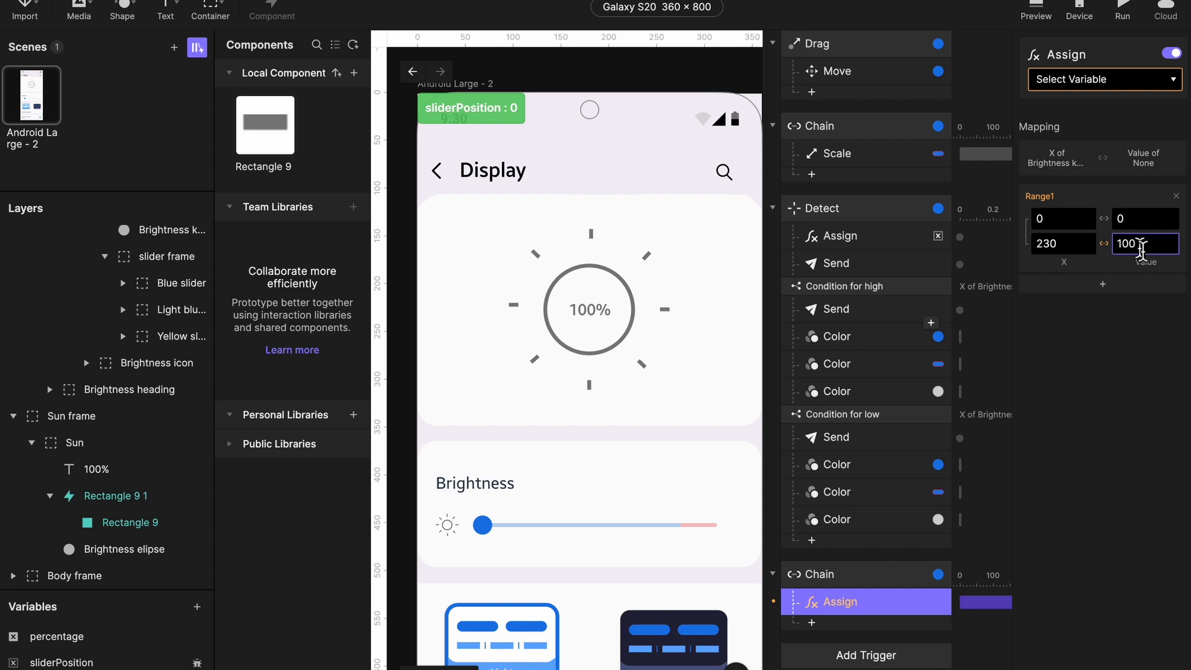
click(1123, 84)
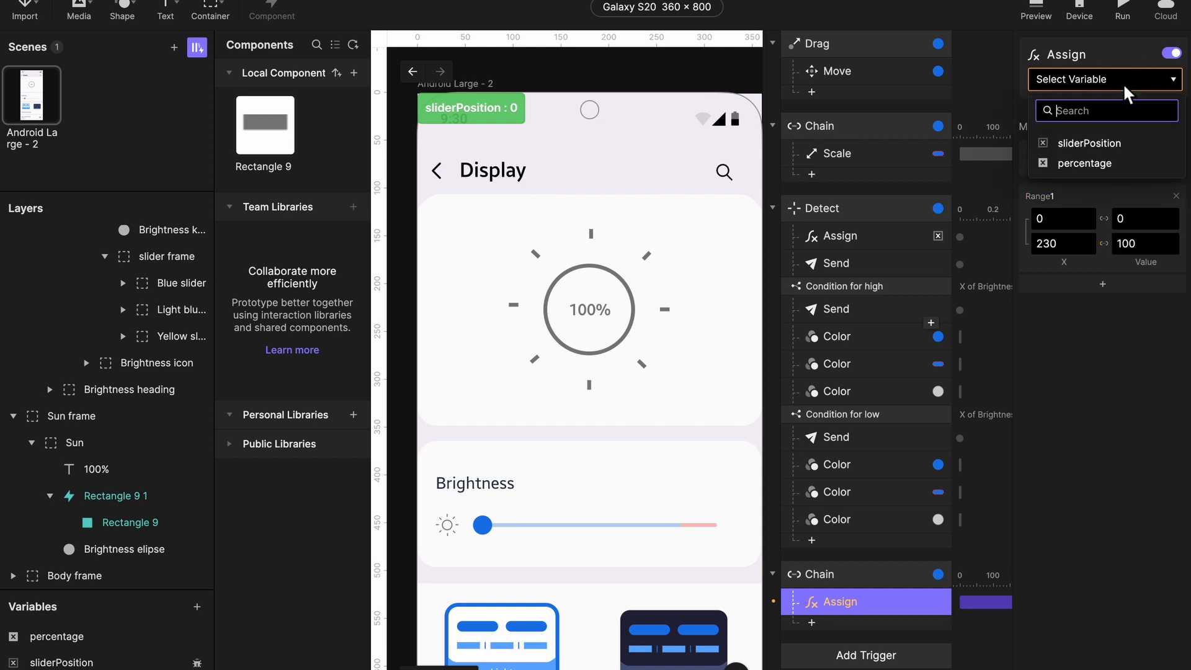
click(1102, 165)
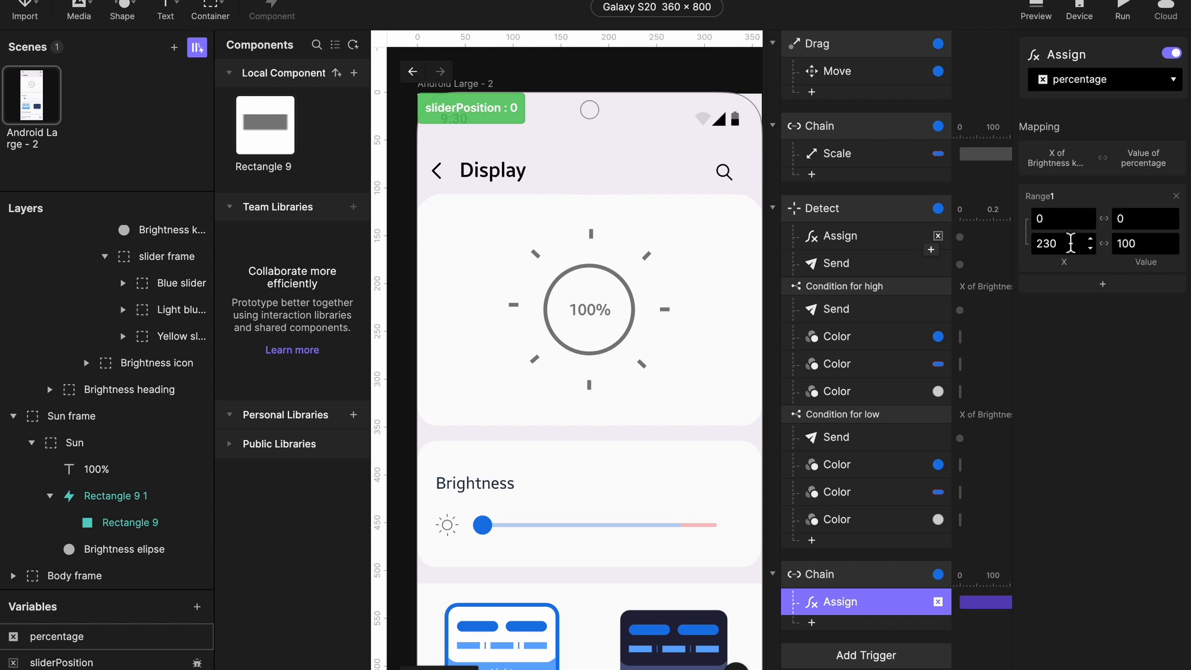
click(719, 525)
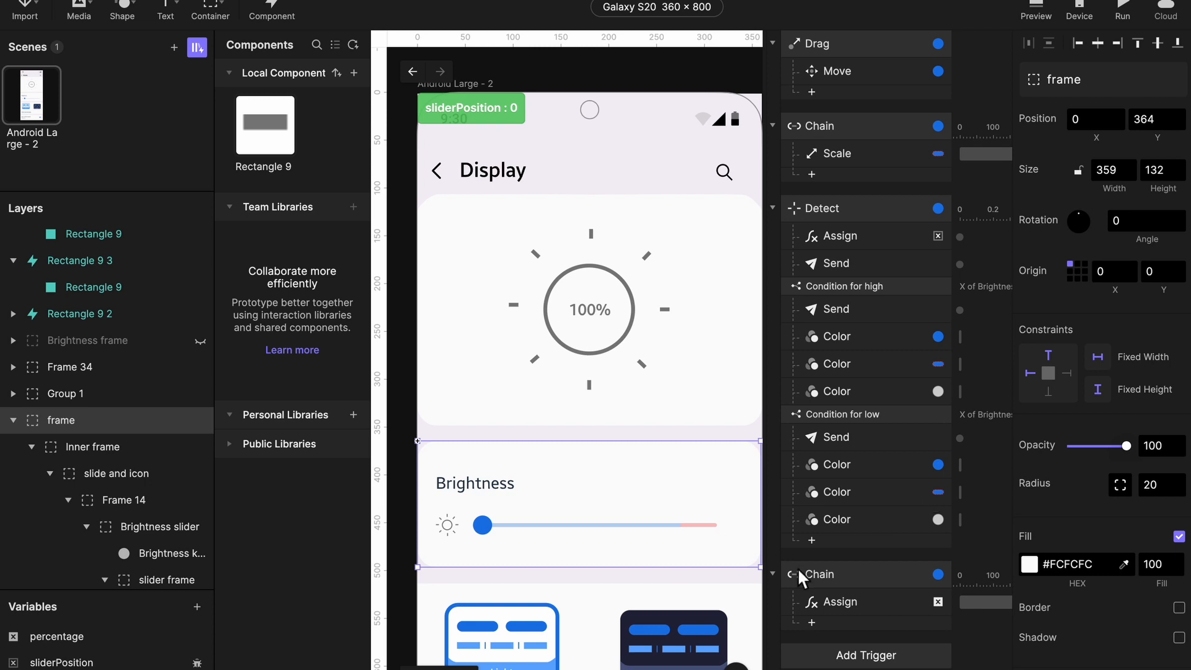
click(836, 600)
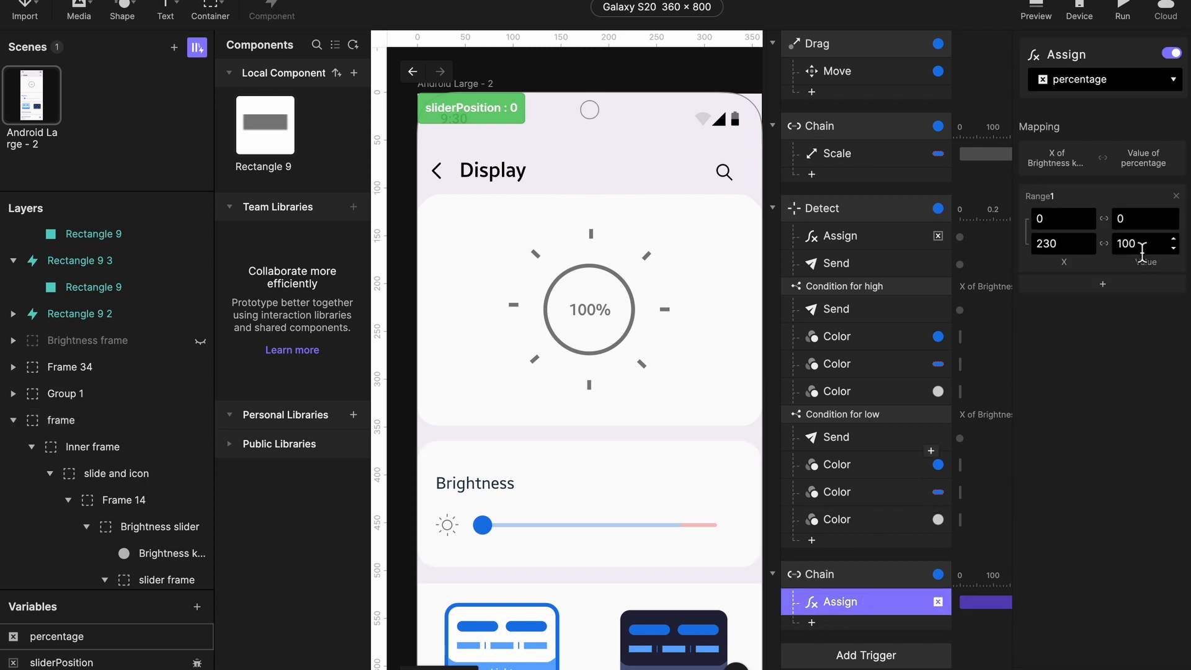
click(1141, 245)
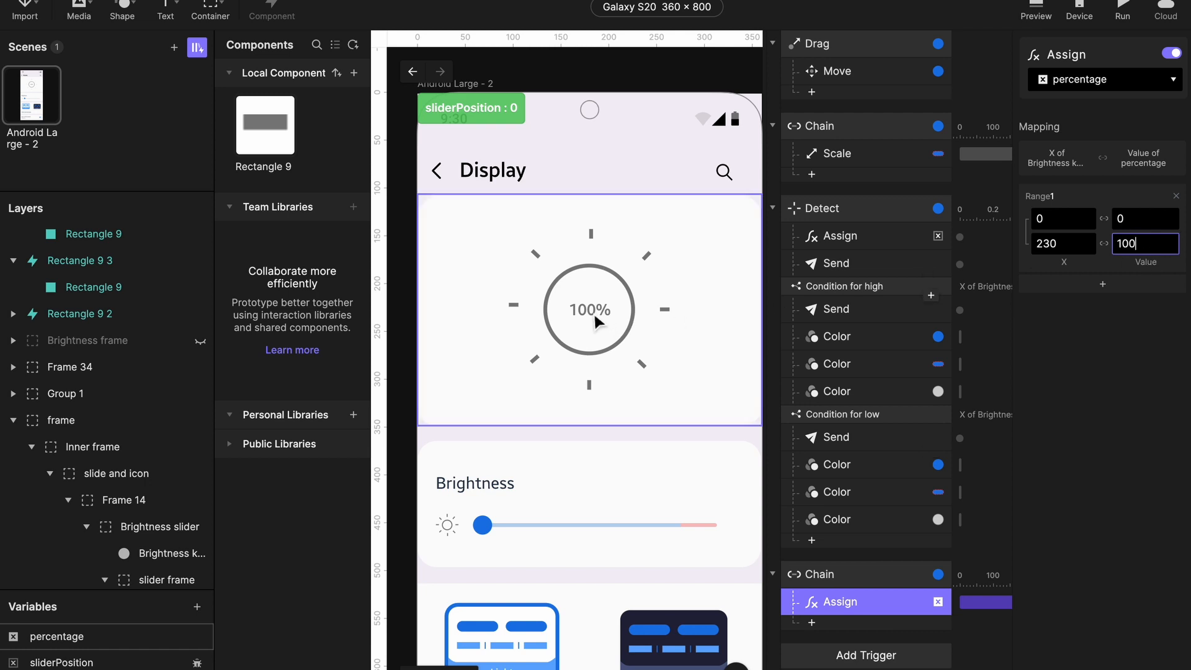
key(Return)
- Add a Text response after the first Send in the Detect trigger, targeting the 100% text layer
click(880, 207)
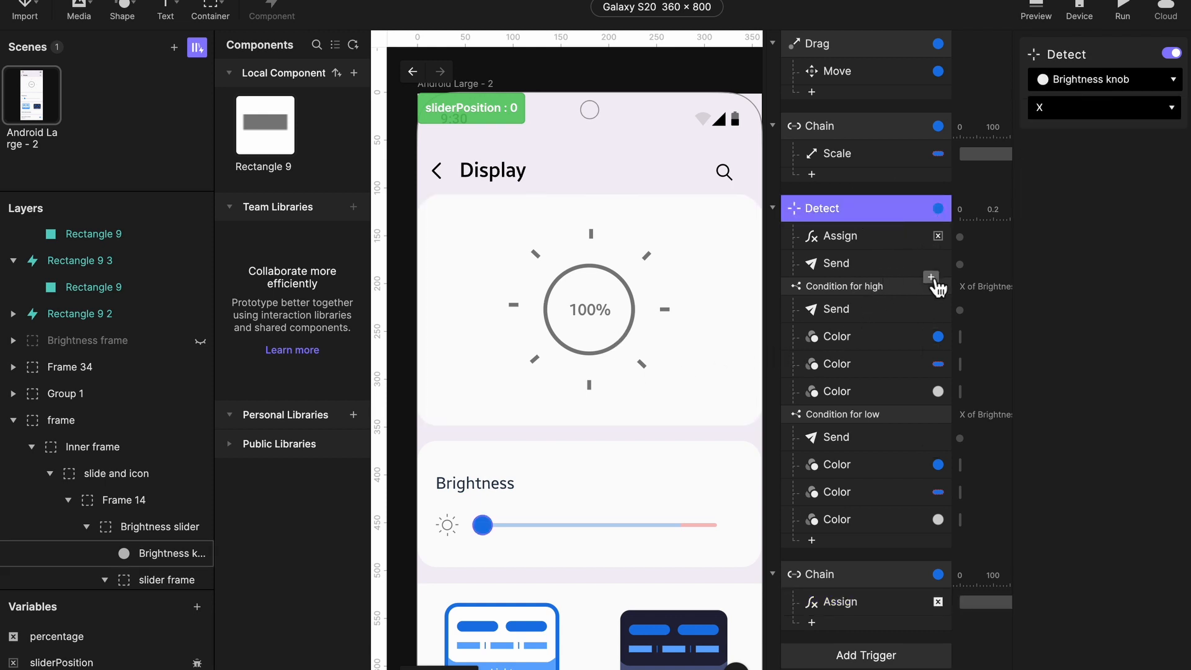
click(929, 278)
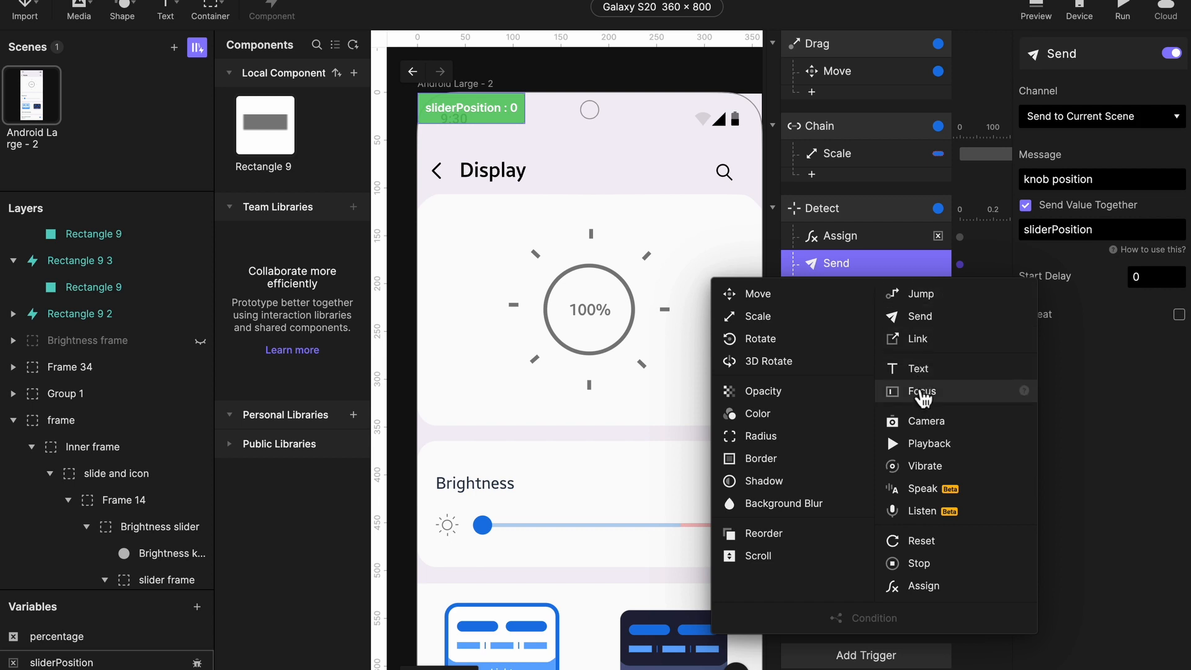
click(922, 369)
click(1110, 84)
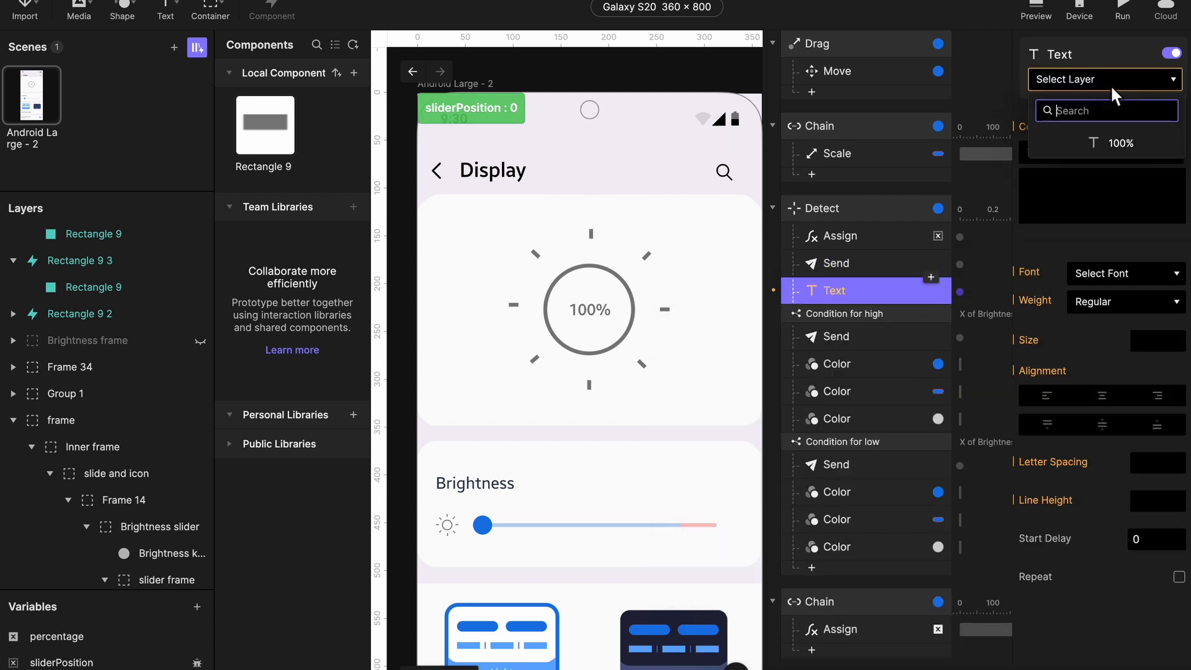
click(1147, 148)
- Switch the Text response's content to Formula and use the percentage variable as the formula
click(1122, 153)
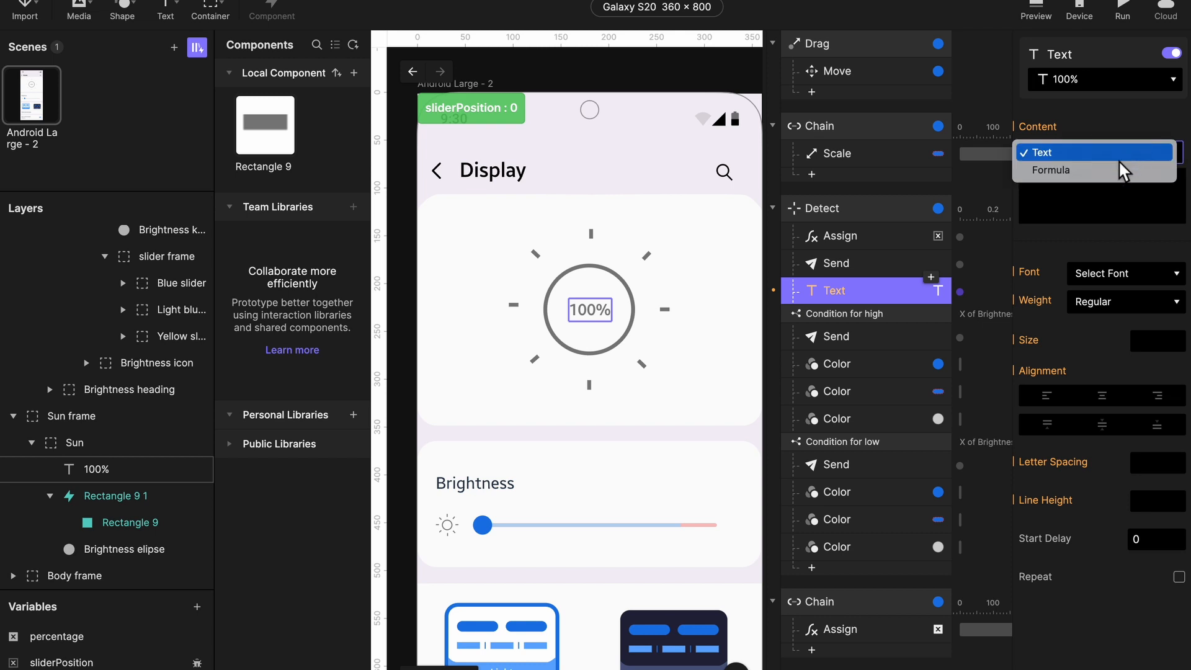
click(1108, 174)
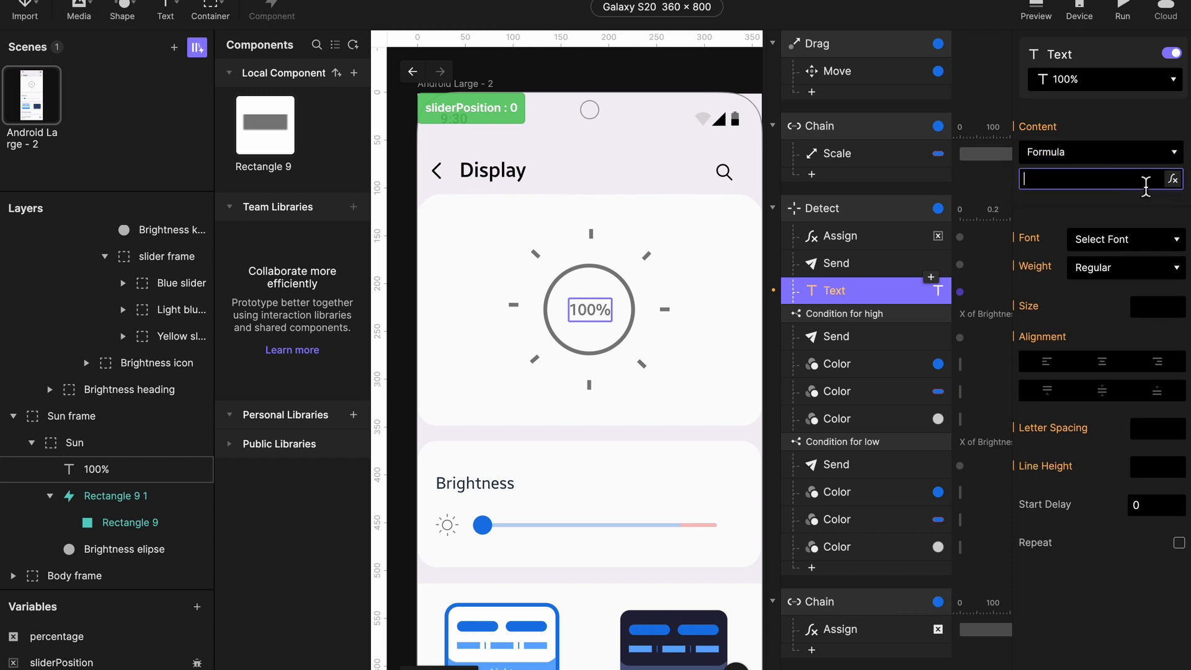
click(1172, 182)
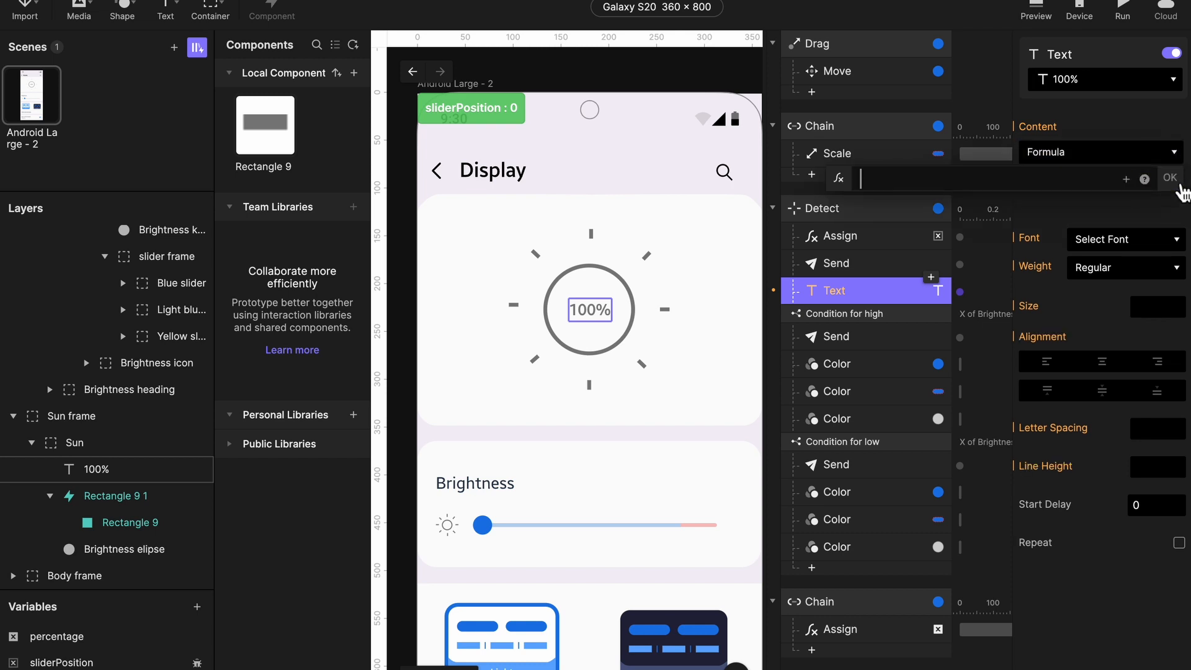
click(1126, 179)
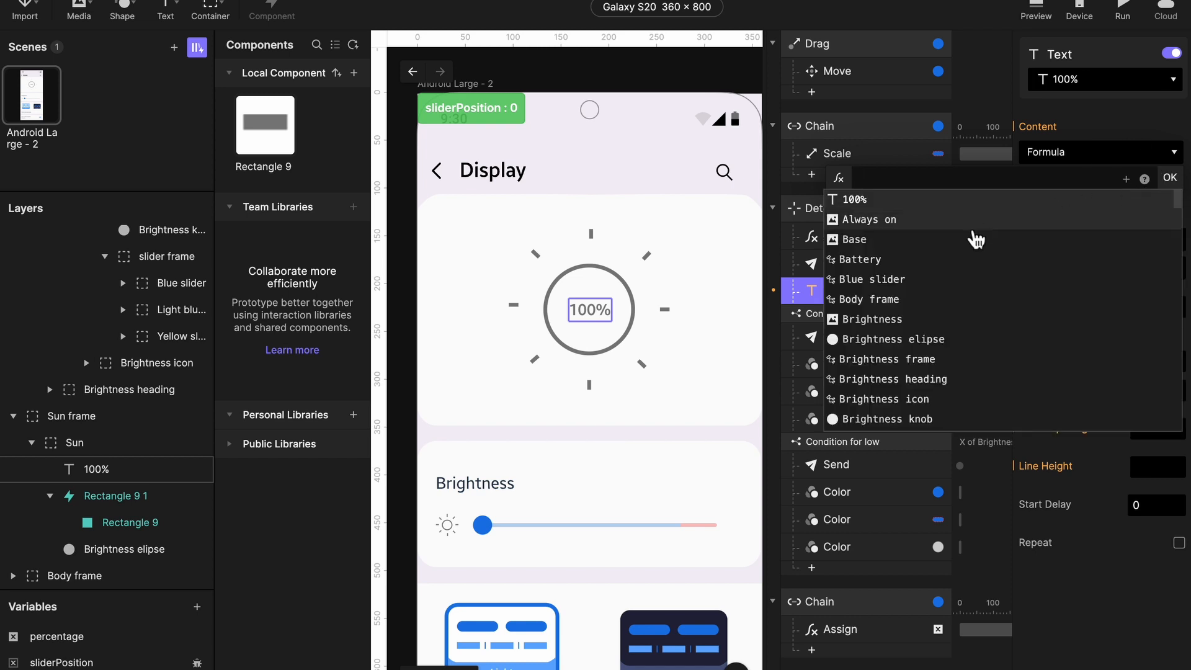
text(per)
click(866, 200)
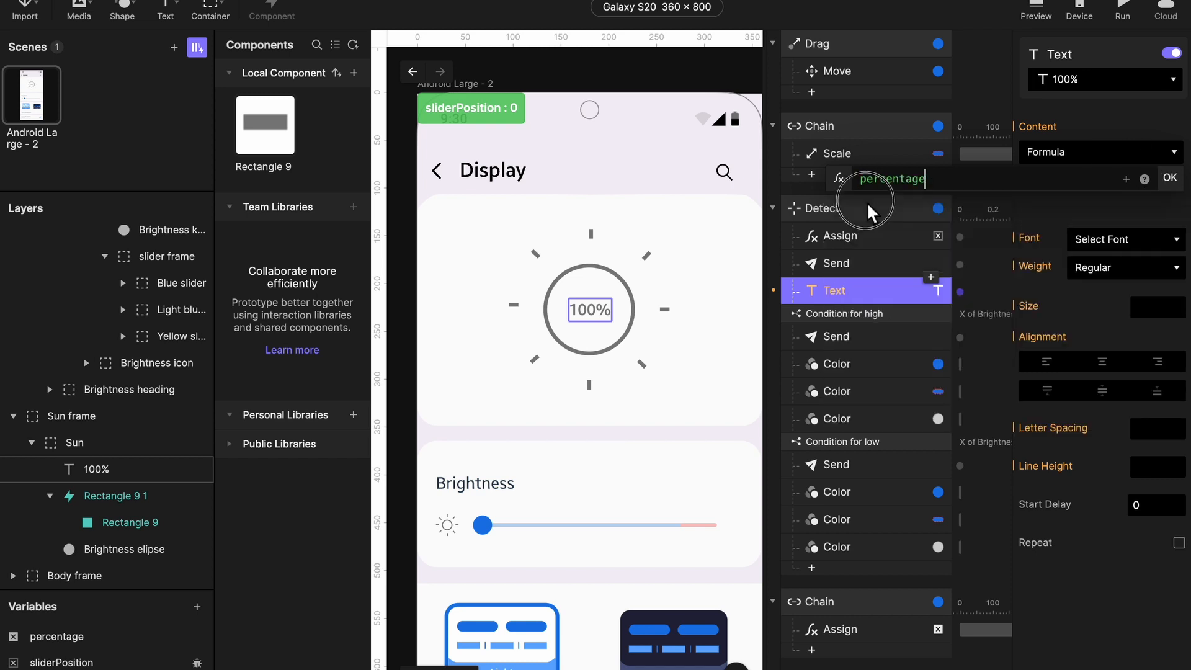
click(1170, 179)
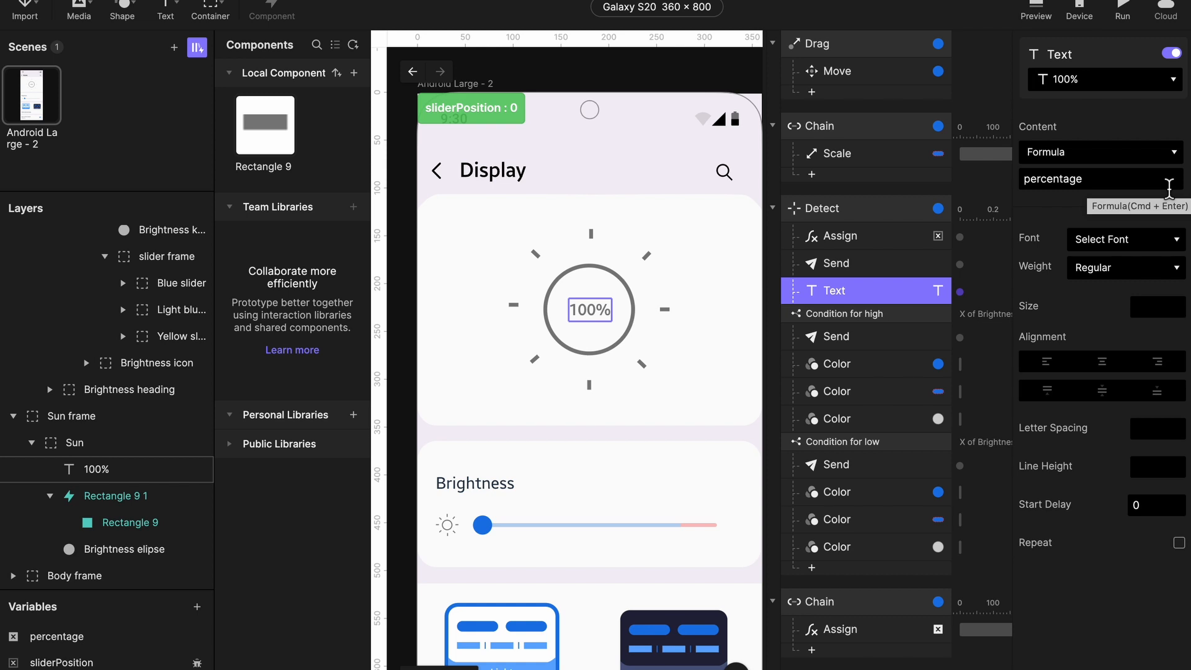
click(1097, 185)
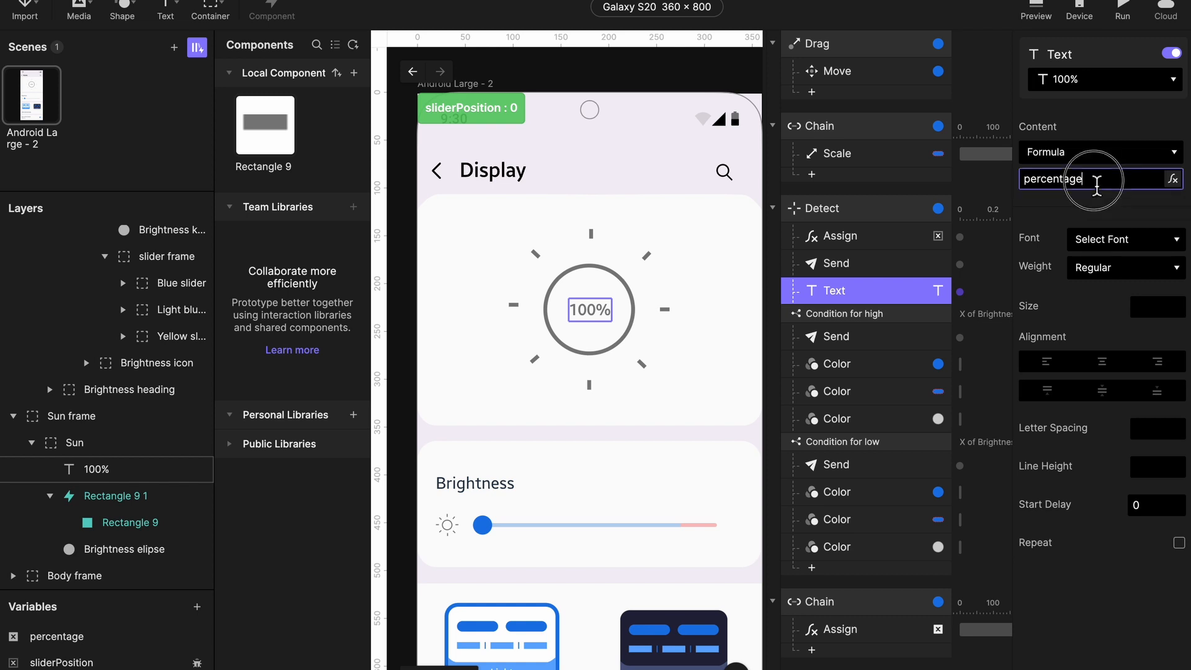
click(1103, 128)
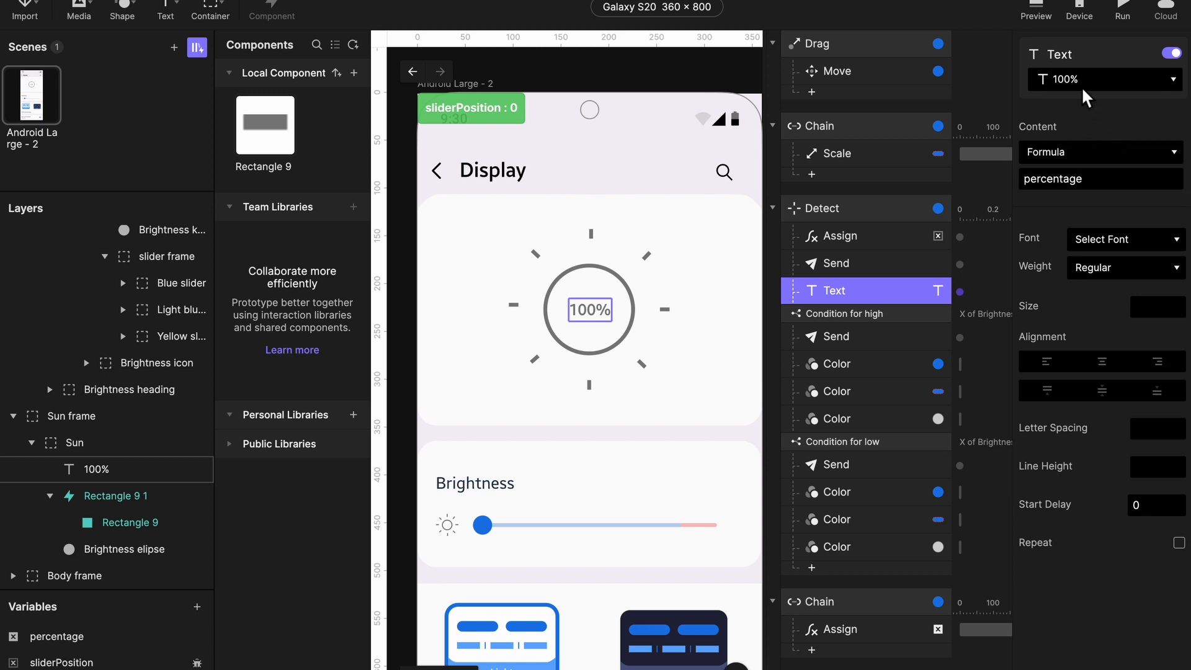
- Preview the prototype and move the Brightness knob to test the percentage label
click(1043, 16)
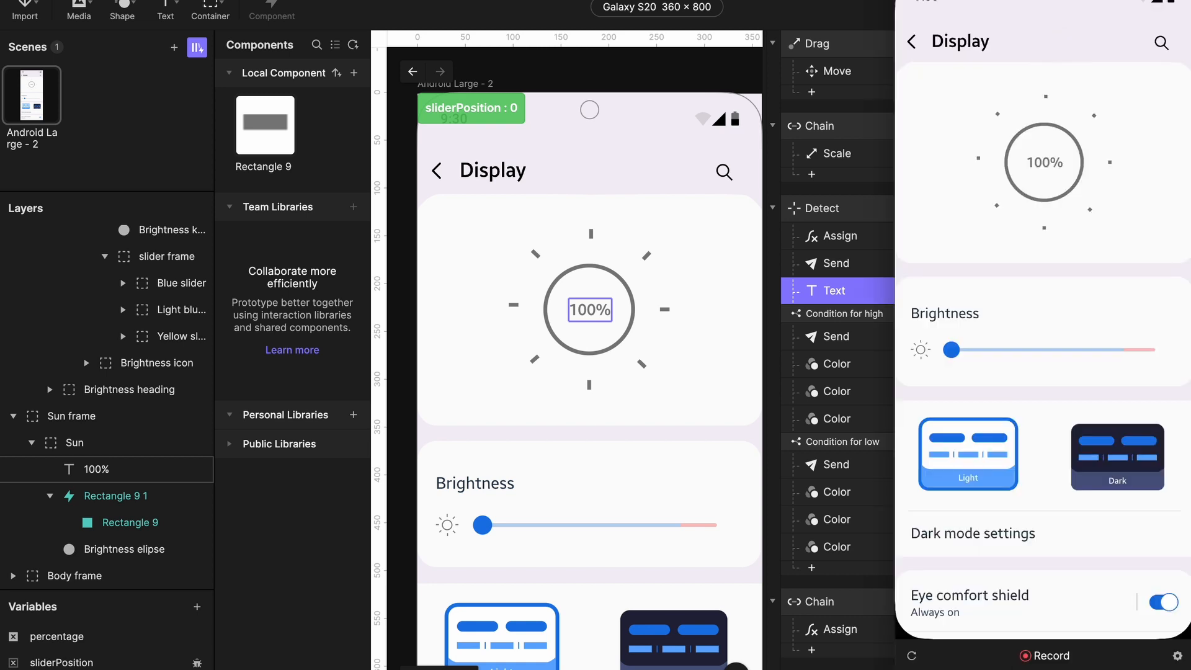
mouse_move(955, 349)
mouse_down()
mouse_move(1172, 349)
mouse_move(933, 359)
mouse_move(939, 348)
mouse_move(1149, 355)
mouse_move(1081, 365)
mouse_move(872, 353)
mouse_up()
click(880, 290)
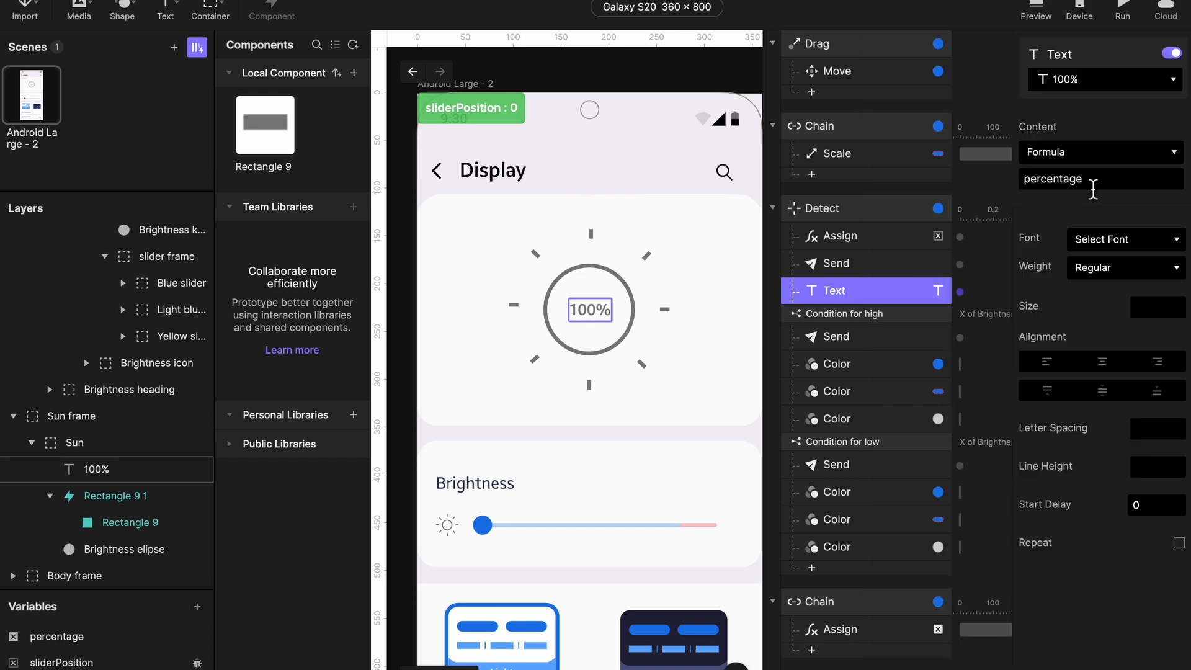
- Center the 100% text layer inside the sun horizontally with its text alignment
click(602, 316)
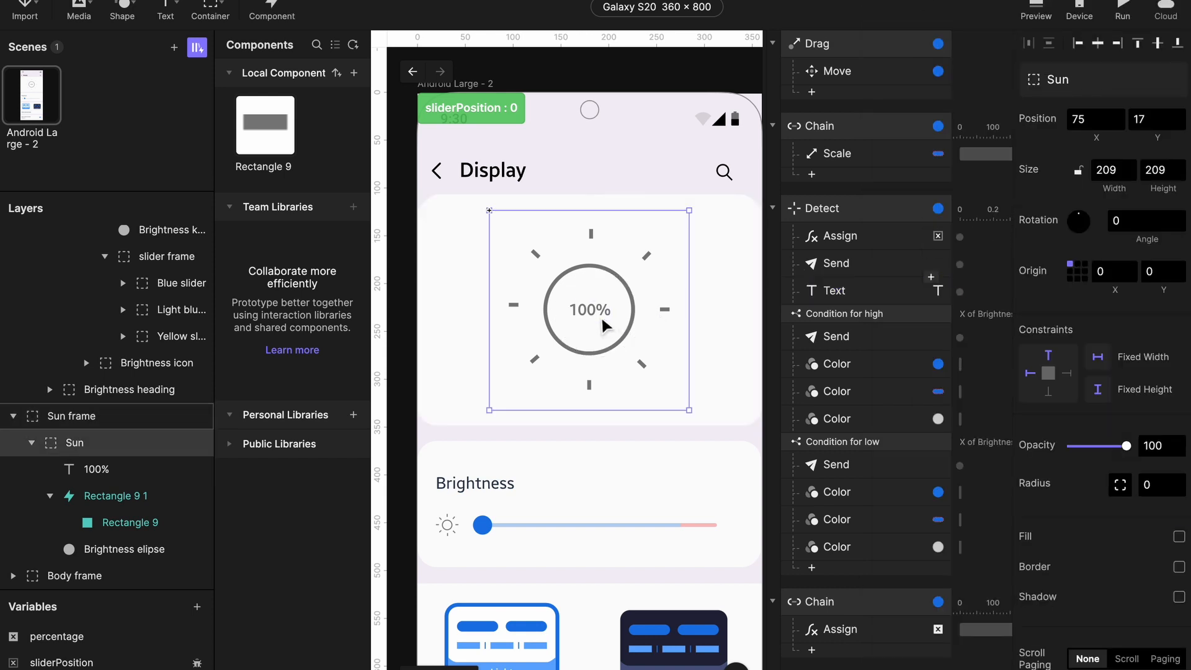
click(601, 315)
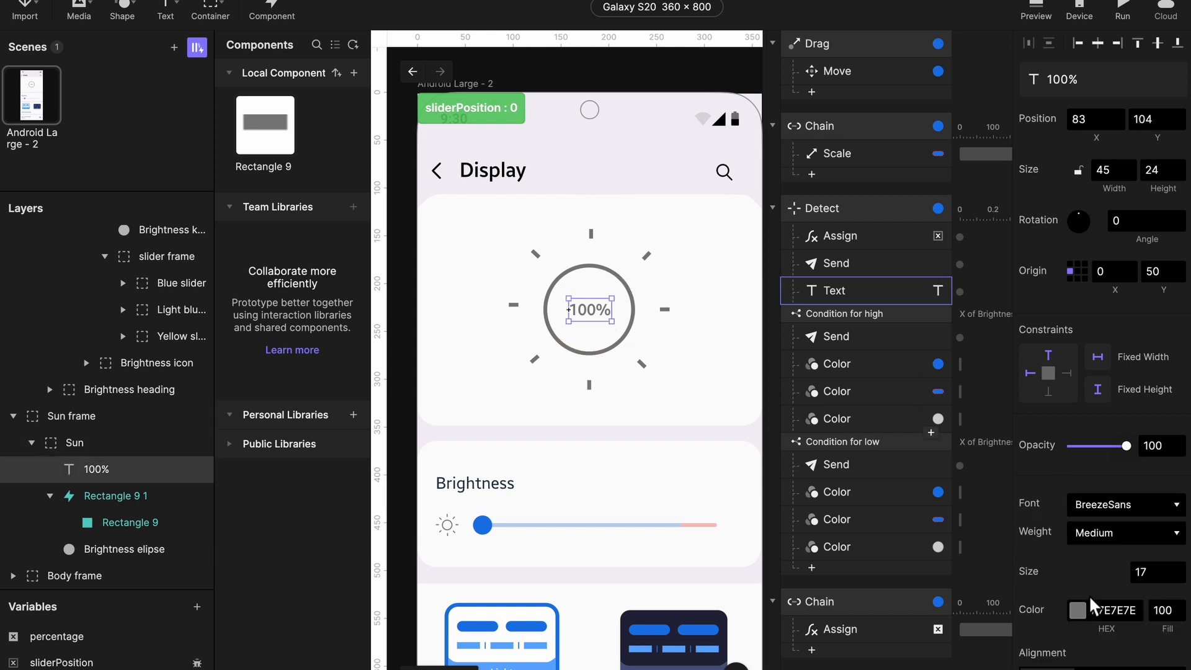
scroll(1090, 638, down, 1)
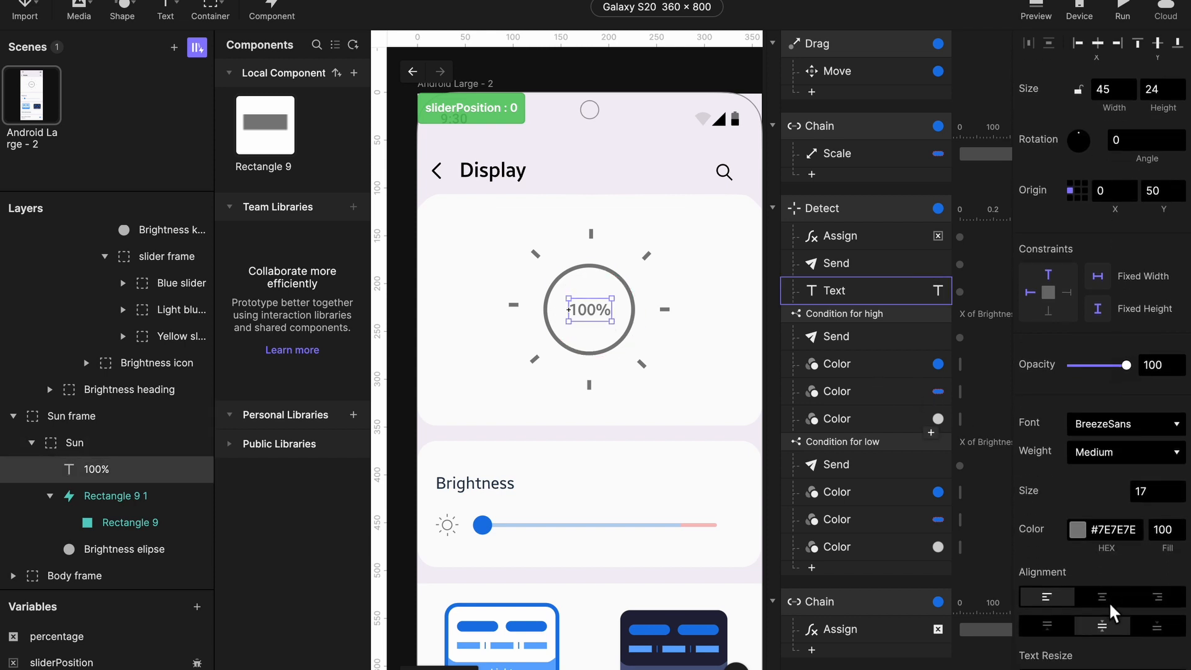
scroll(1108, 601, down, 1)
click(1105, 599)
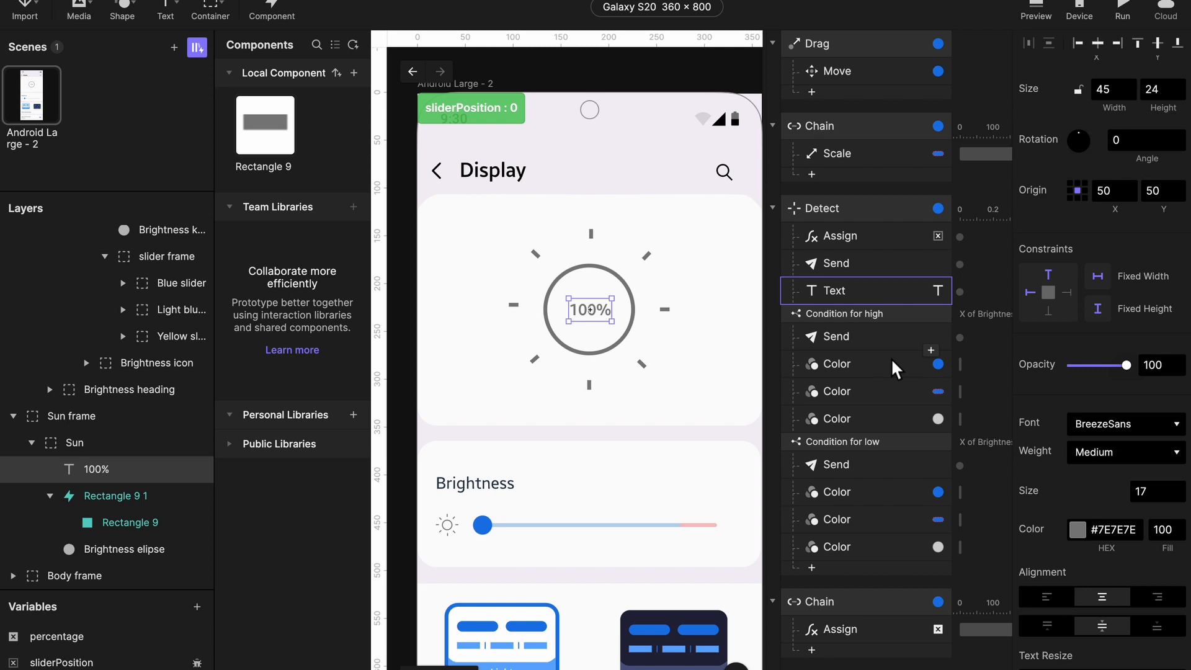
- Change the Text response's formula to ceil(percentage) + "%" so the label shows a rounded-up percentage
click(861, 291)
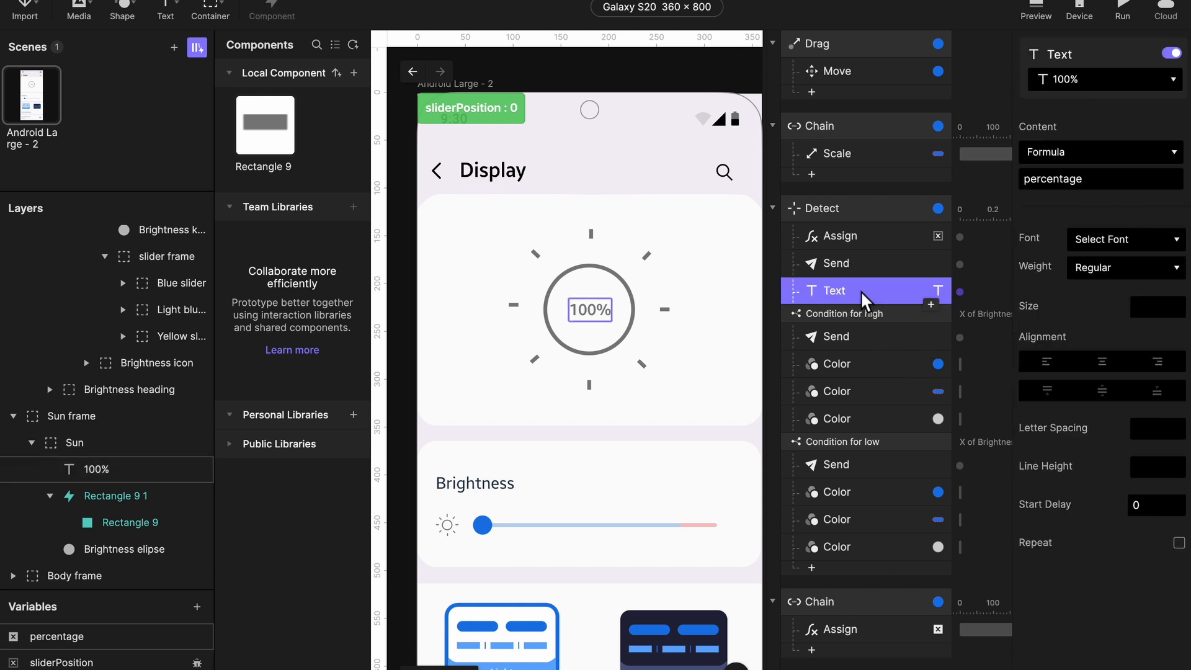
click(1093, 180)
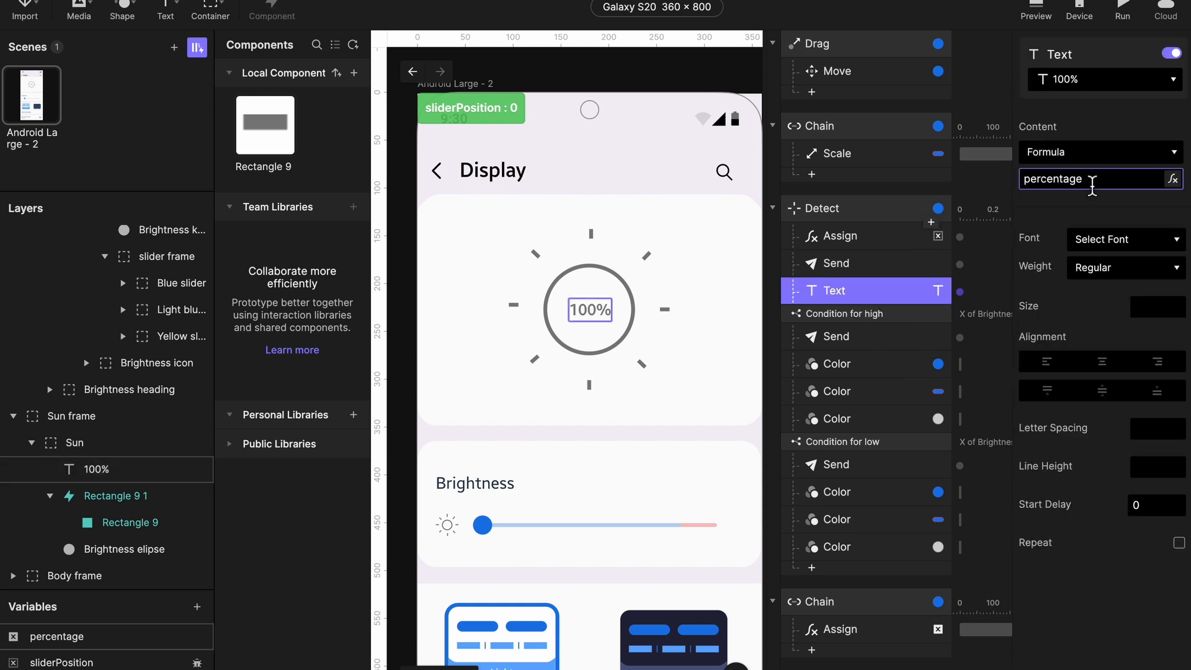
key(ctrl+a)
key(BackSpace)
text(ce)
text(percentage)
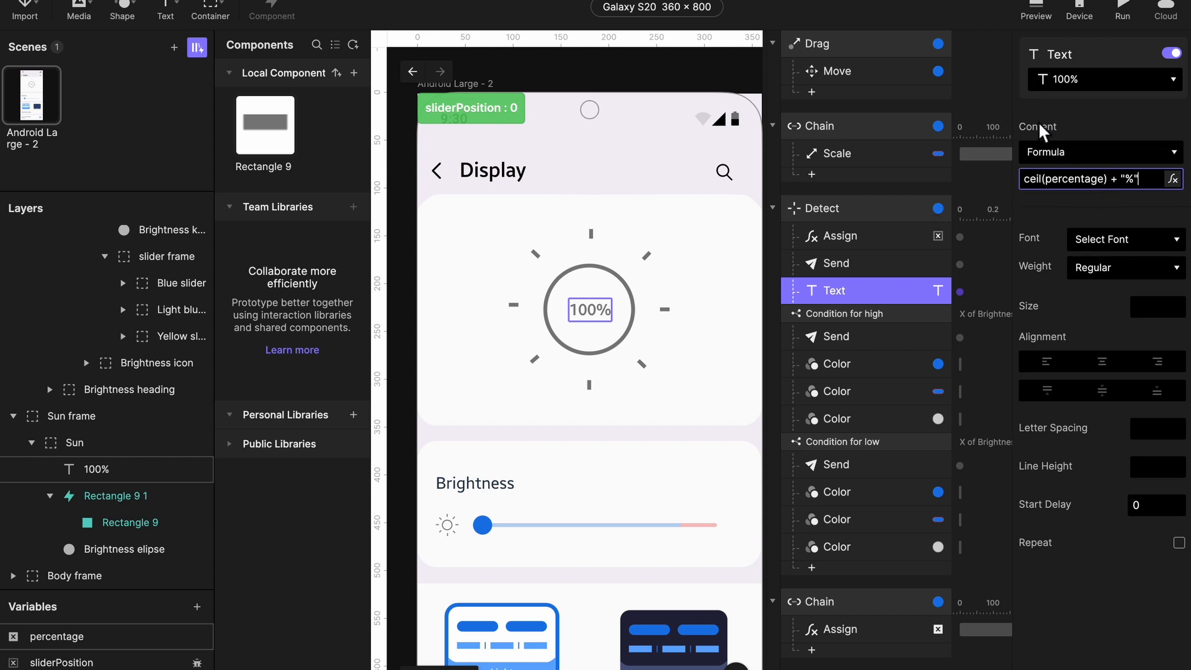
- Preview the prototype and move the Brightness knob to the far end of the slider to test the percentage label
click(1044, 14)
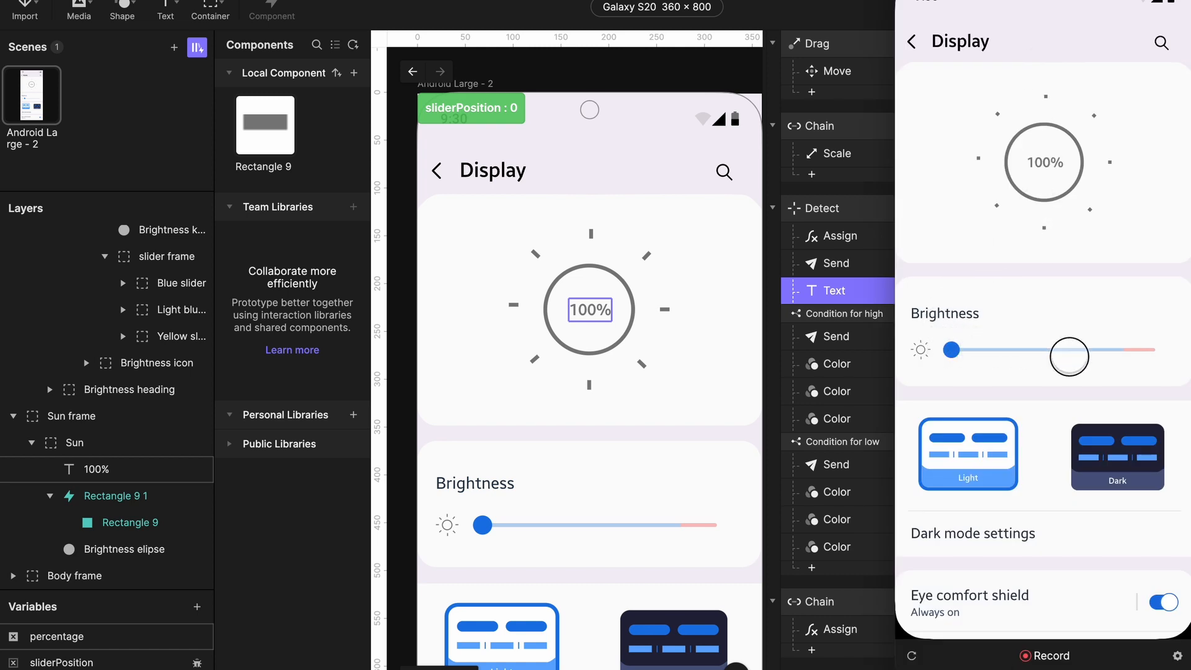
drag(953, 351, 1173, 356)
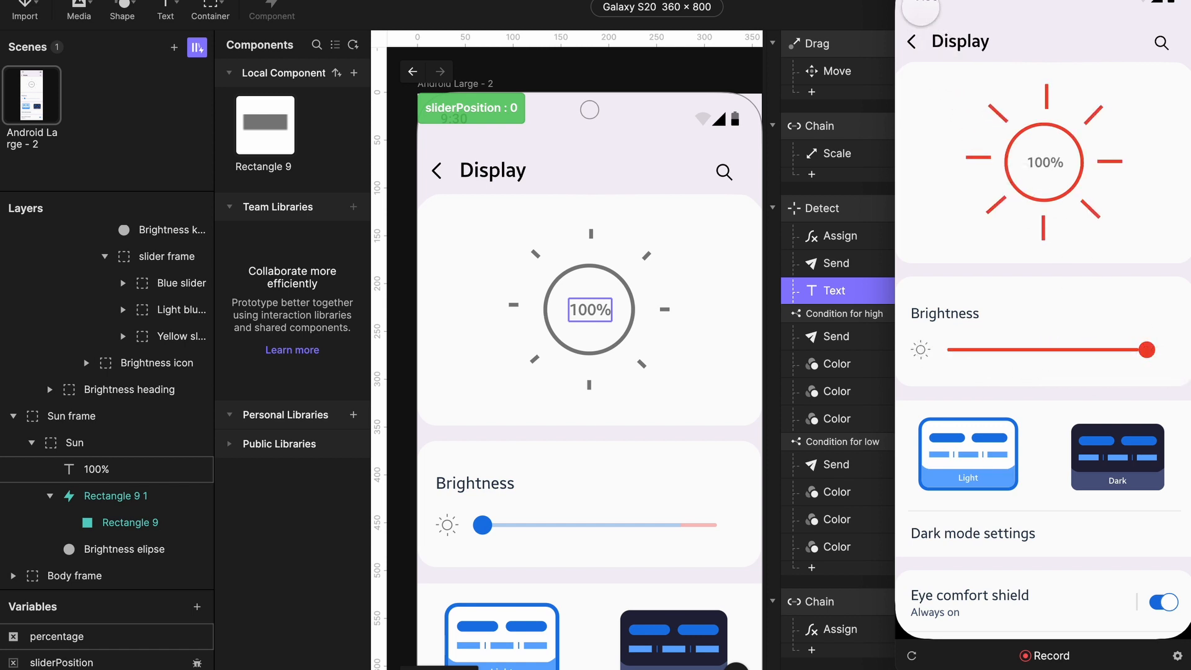
click(911, 0)
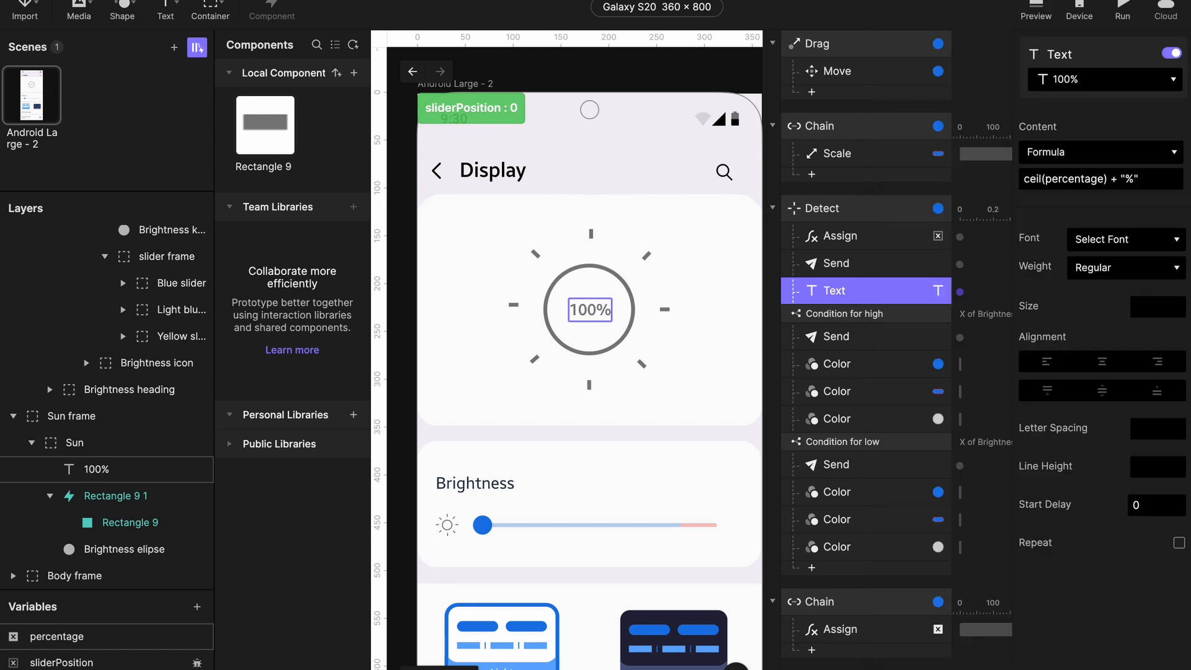
- Duplicate the Brightness elipse Color response under Condition for high and retarget the copy to the 100% text layer
click(853, 314)
click(840, 418)
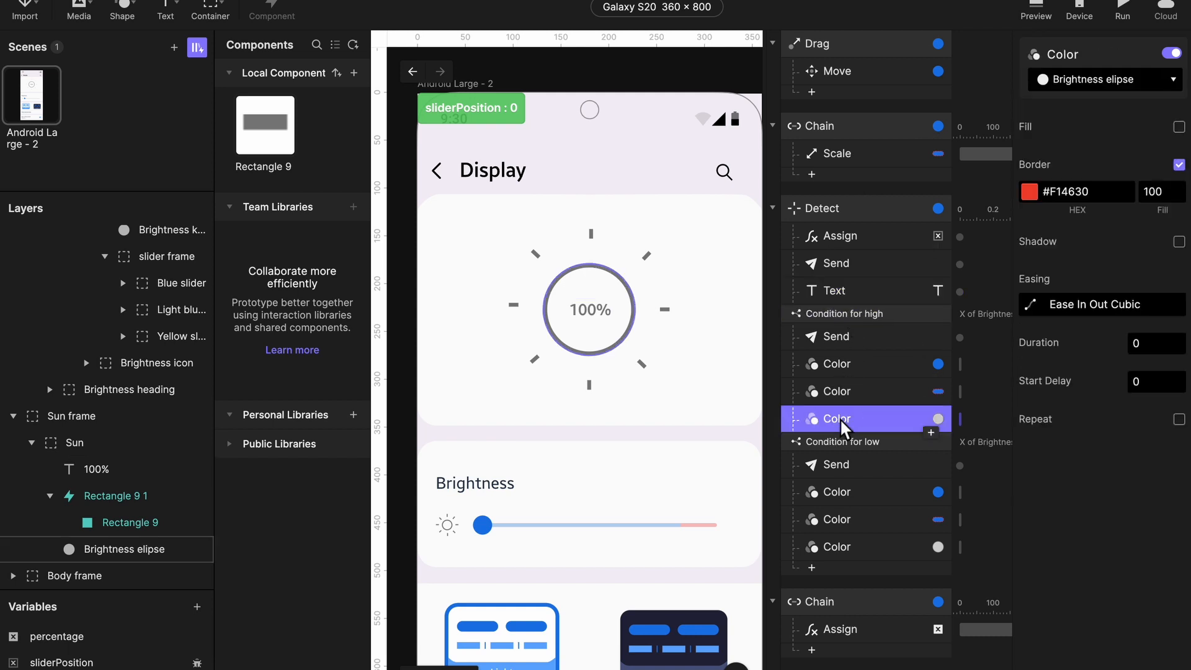
key(ctrl+d)
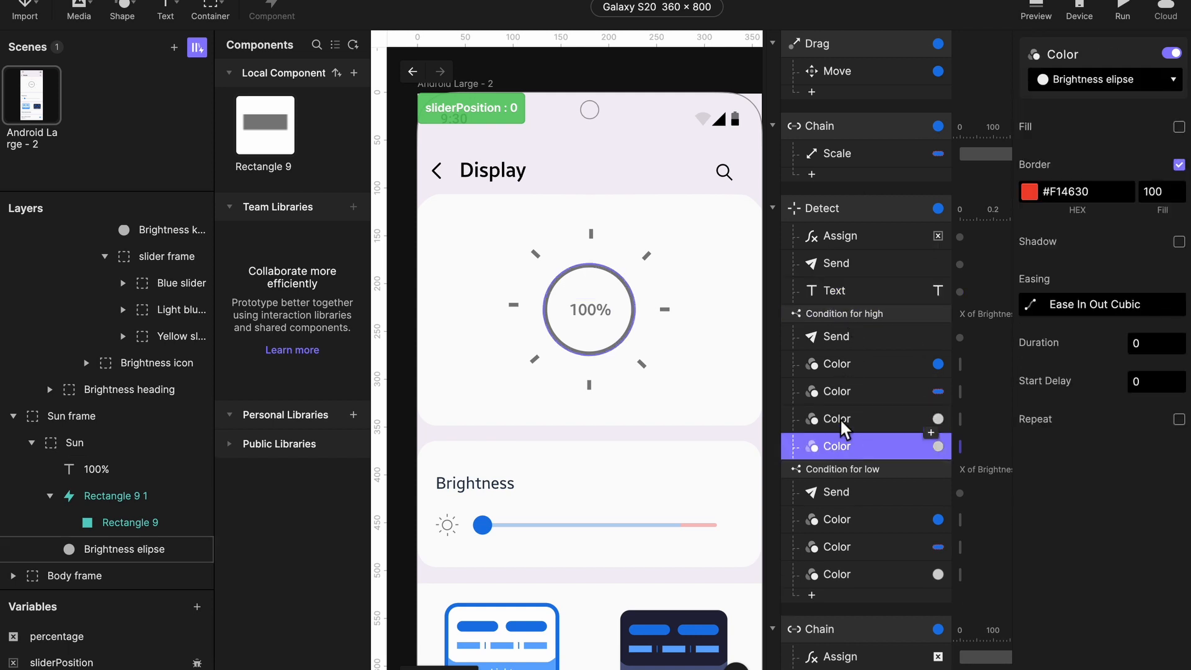
click(1075, 82)
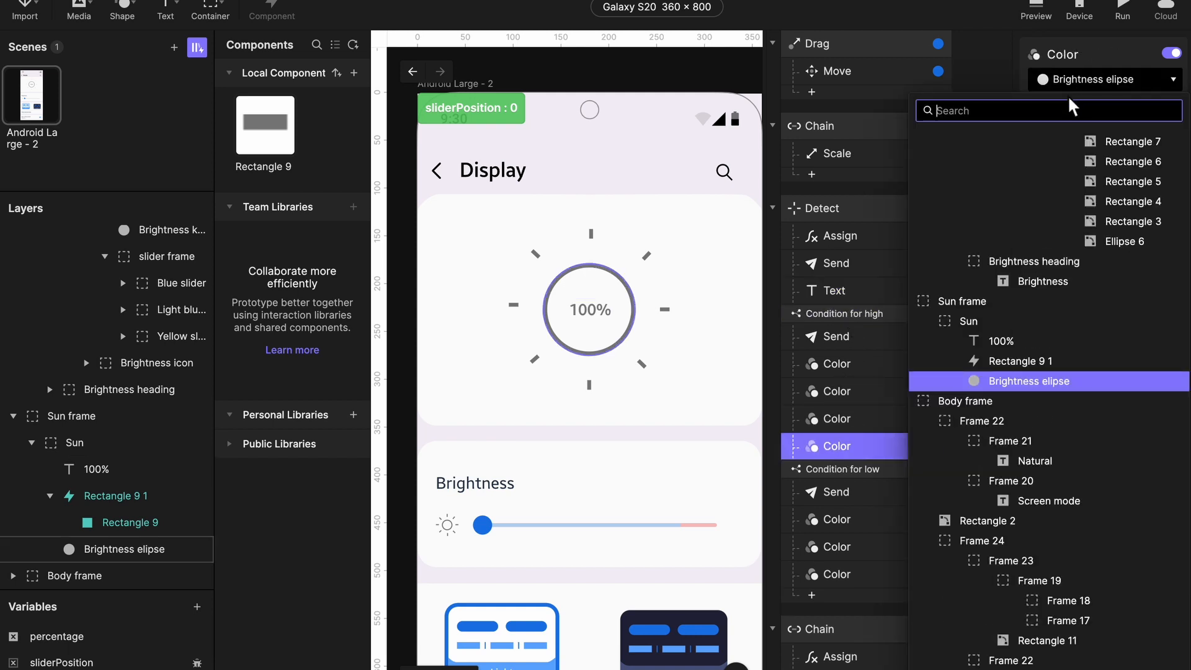
click(1007, 340)
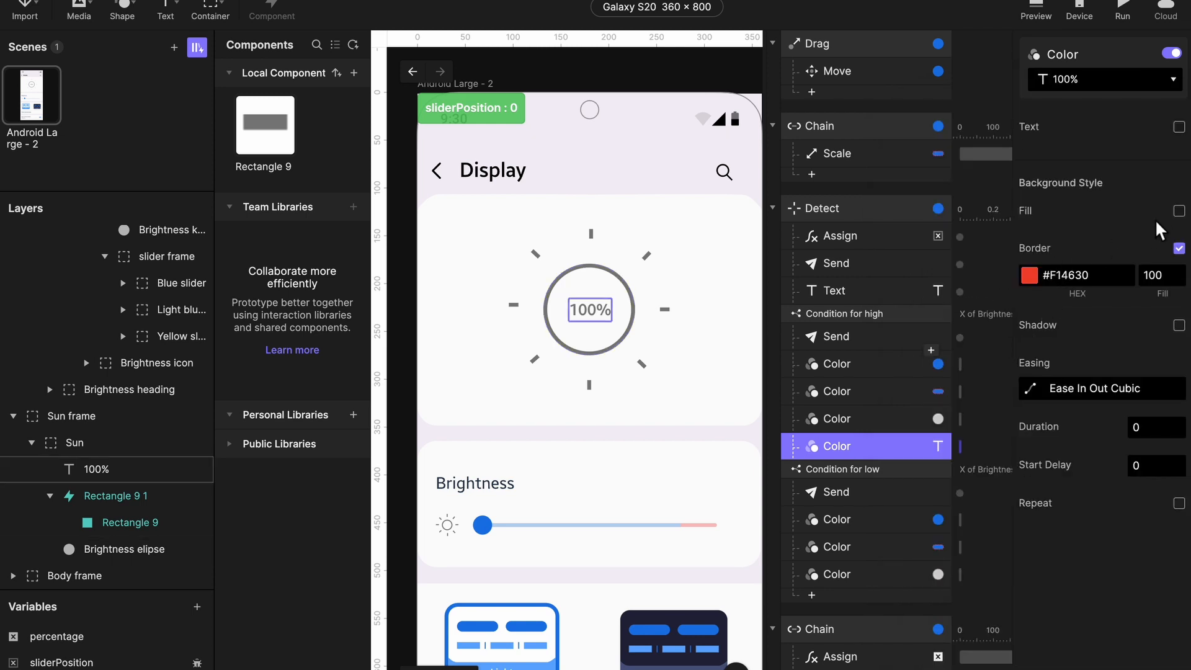
- Enable a #F14630 background fill at 100 opacity on the high condition's text Color response and disable its border
click(1179, 211)
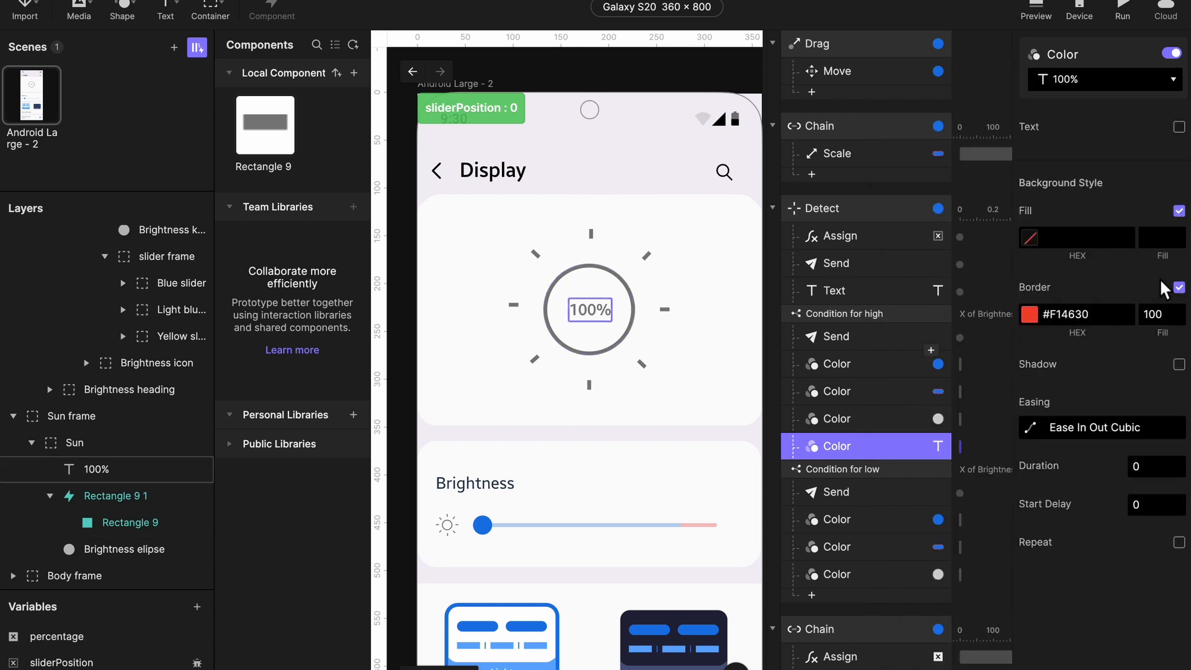
double_click(1071, 314)
key(ctrl+c)
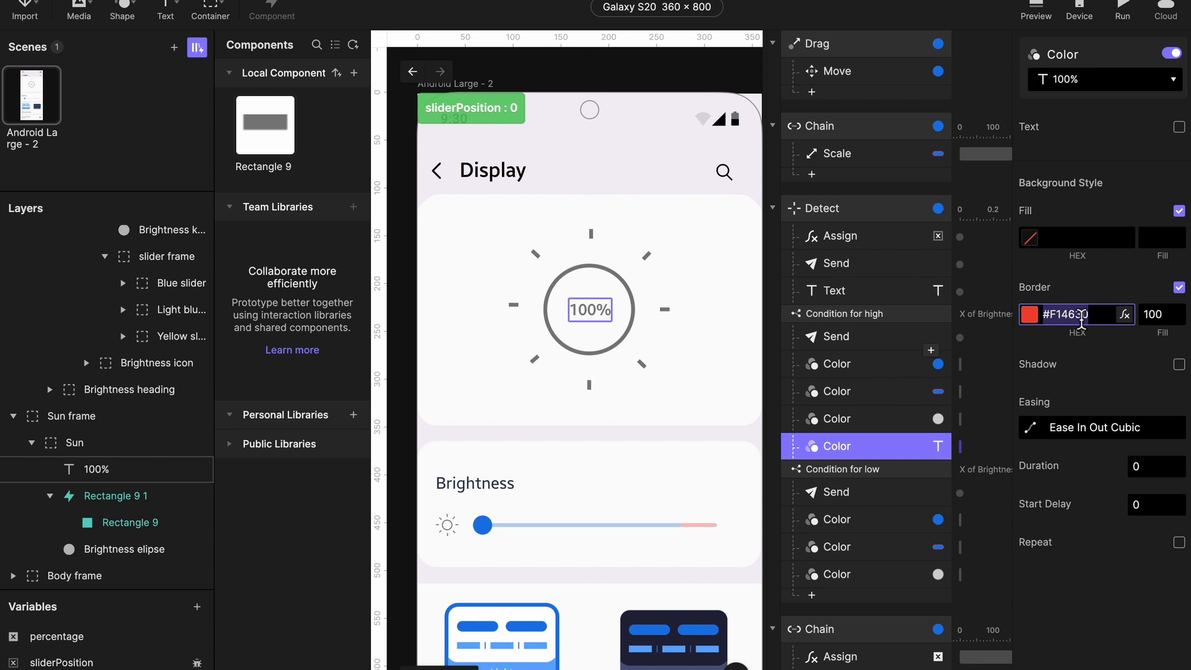
click(1103, 238)
key(ctrl+v)
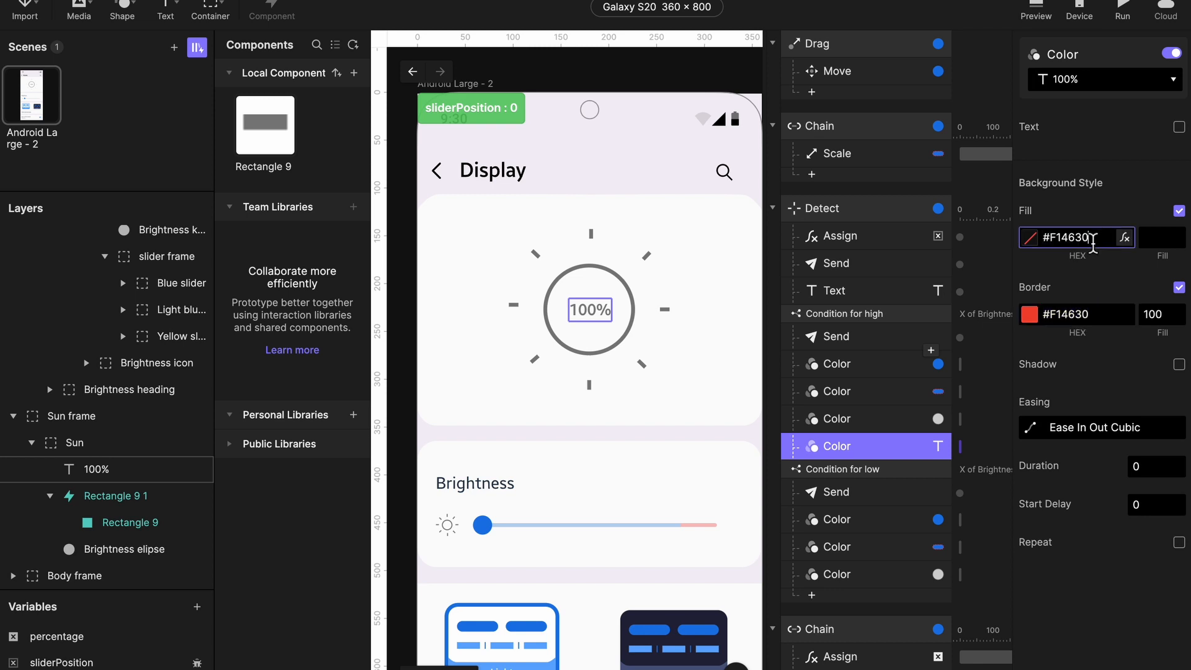
click(1172, 242)
text(100)
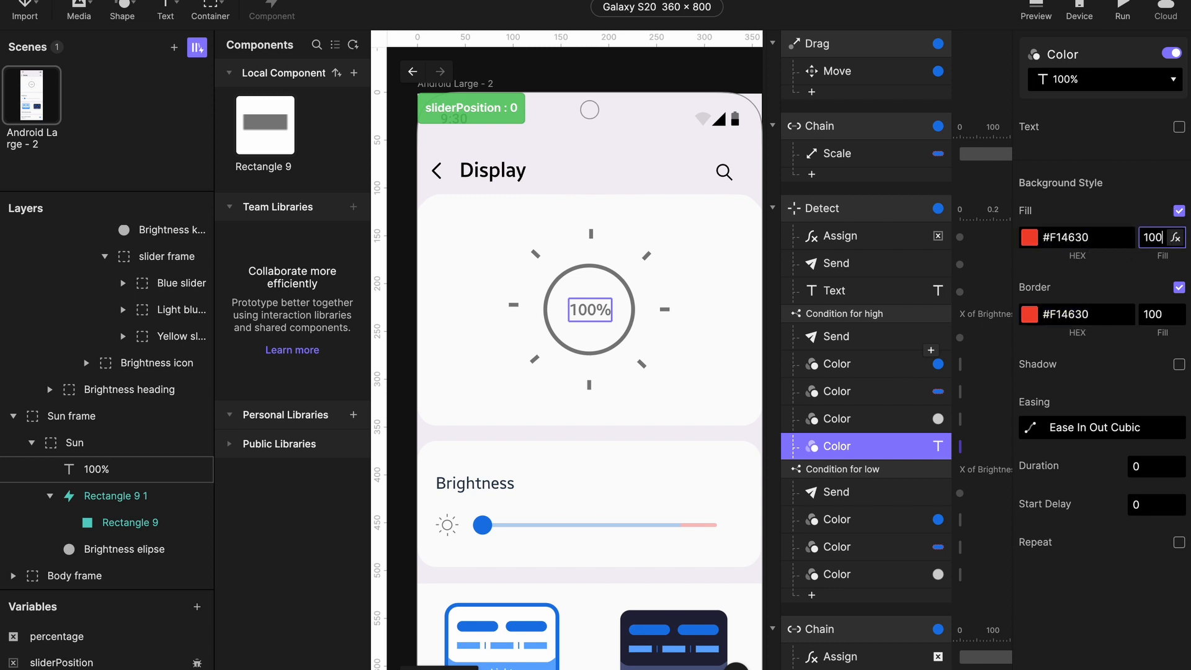
click(1179, 288)
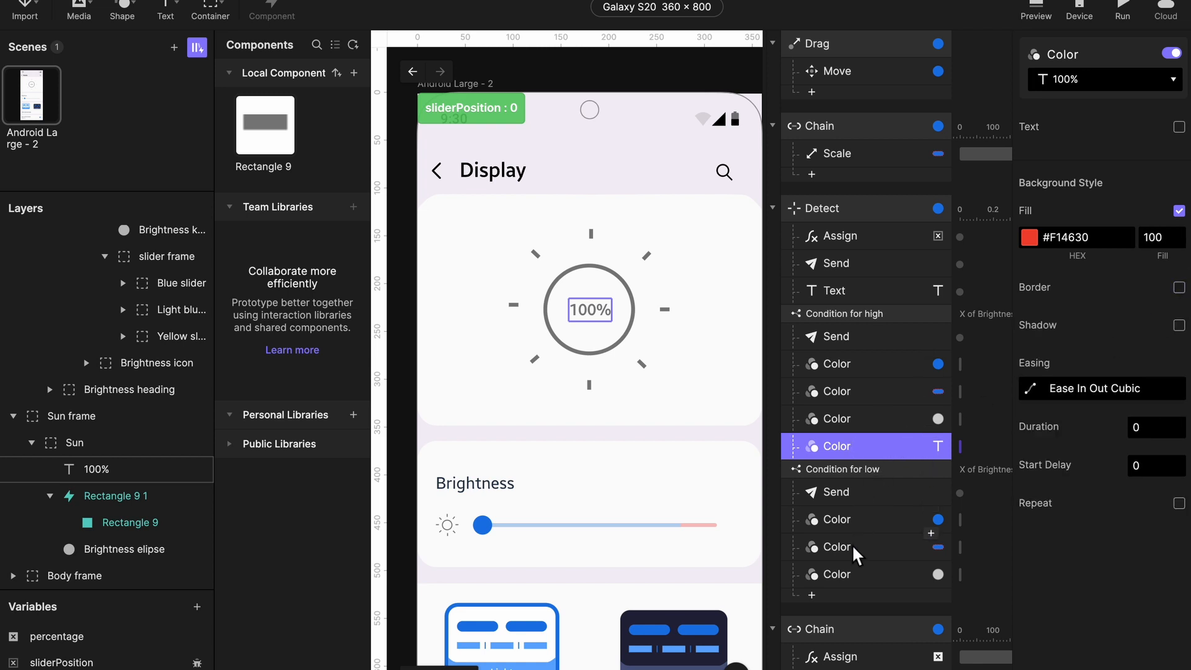
- Copy the 100% text's Color response into Condition for low and set its background fill to #7E7E7E
click(868, 476)
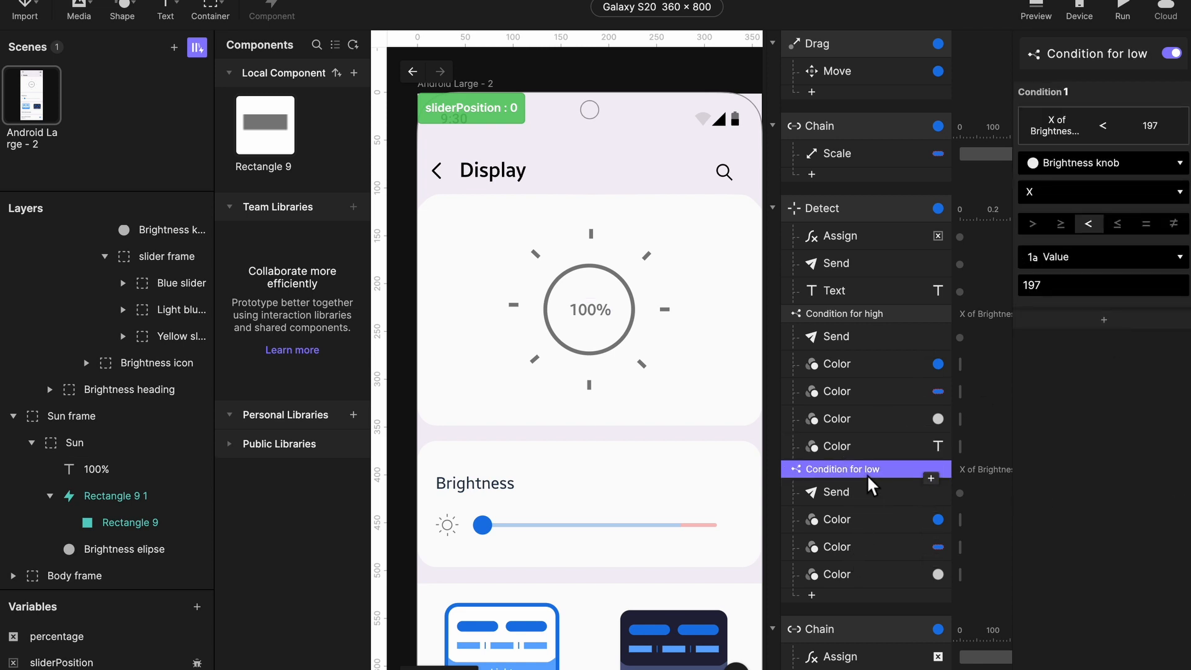
key(ctrl+v)
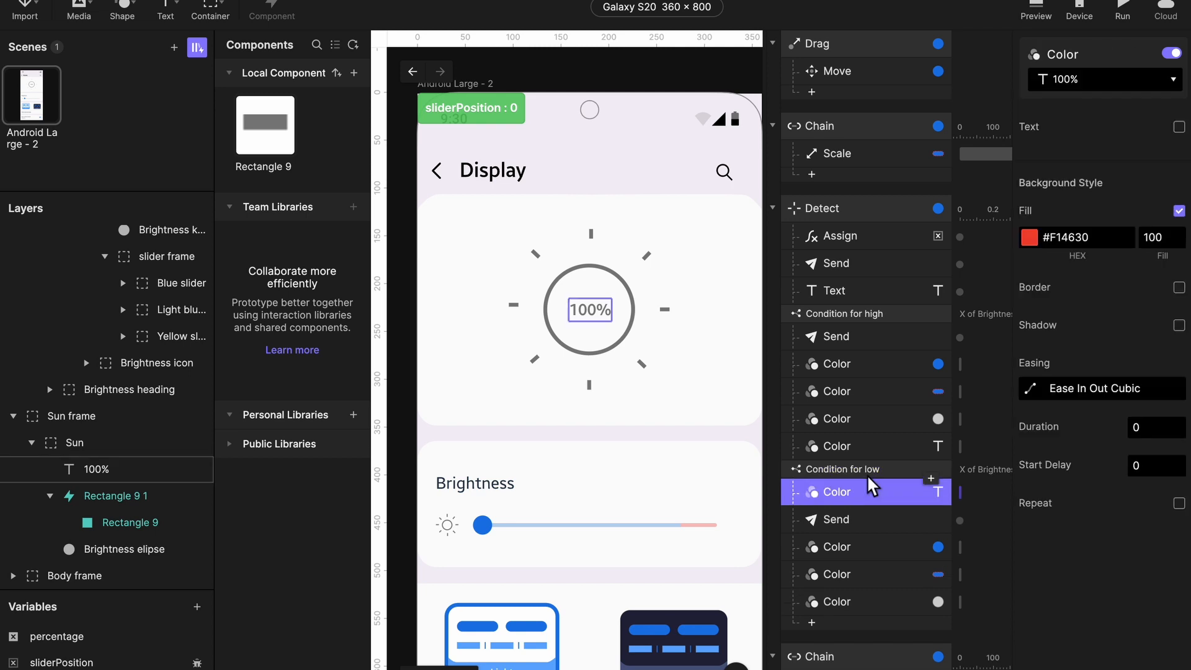
double_click(1079, 239)
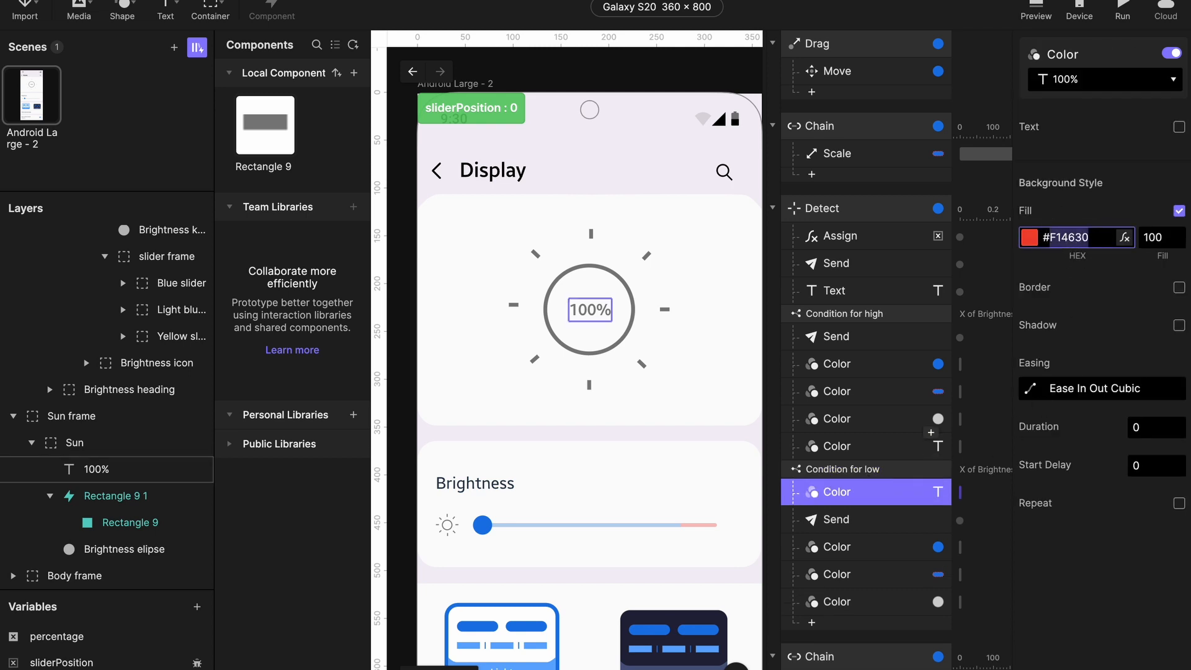
text(7e7e7e)
key(Return)
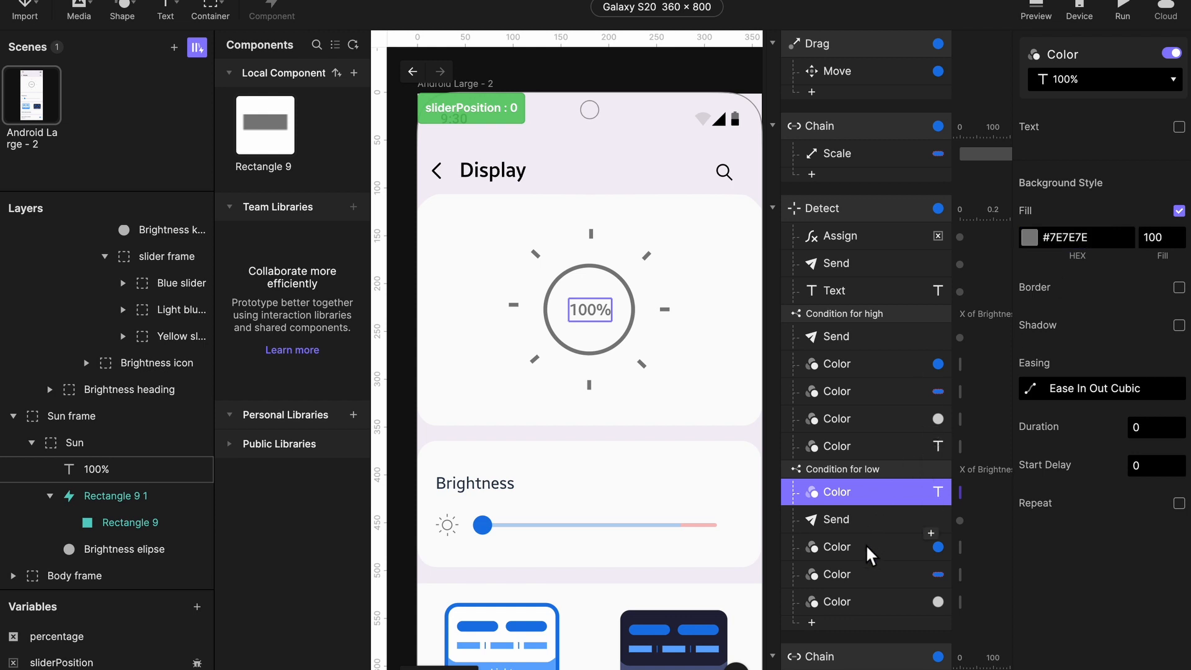
- Enable the text color on the low condition's 100% Color response and set it to #7E7E7E at 100 opacity
scroll(866, 545, down, 1)
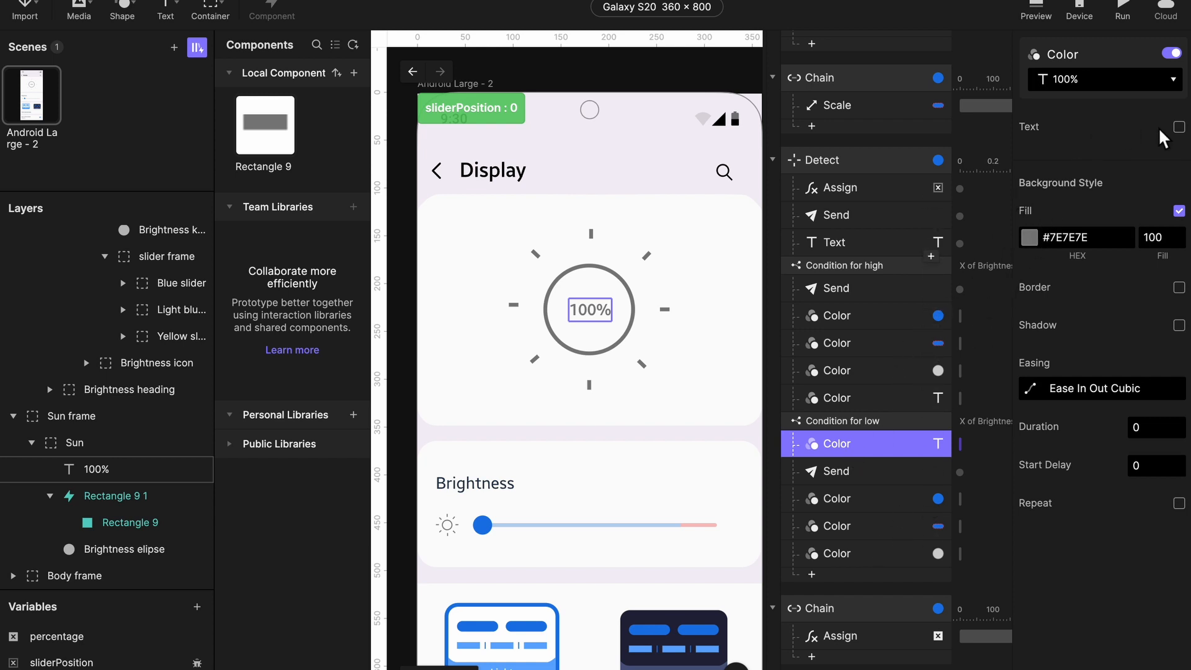
click(1179, 126)
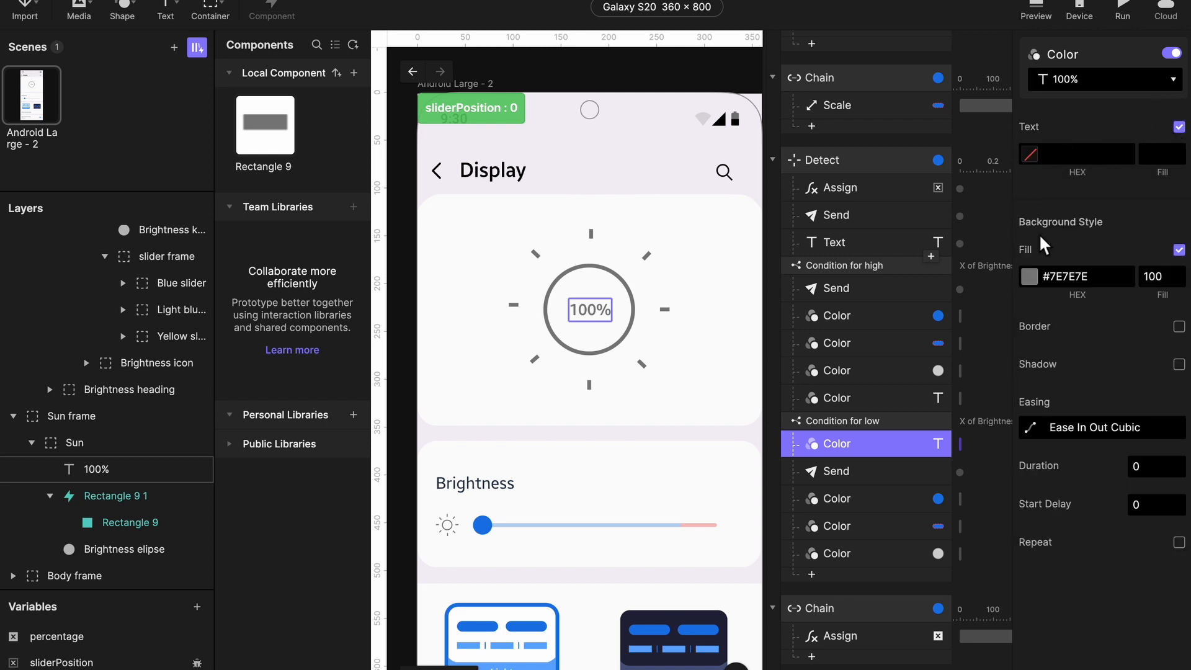
click(1066, 282)
double_click(1065, 289)
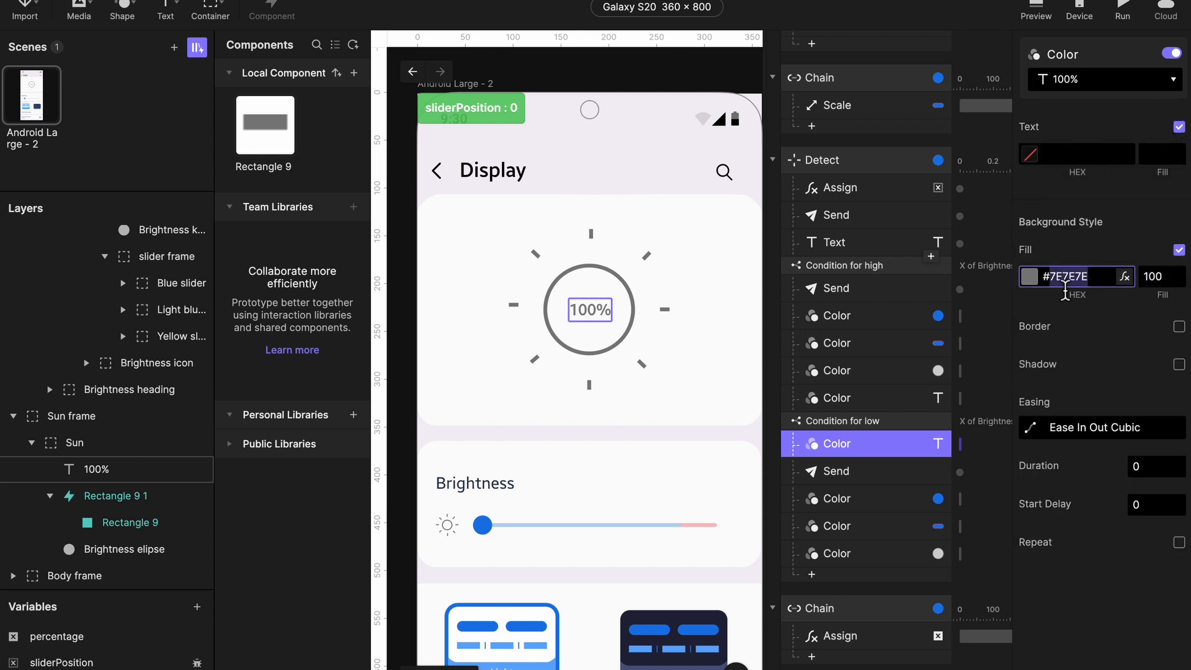
click(1092, 156)
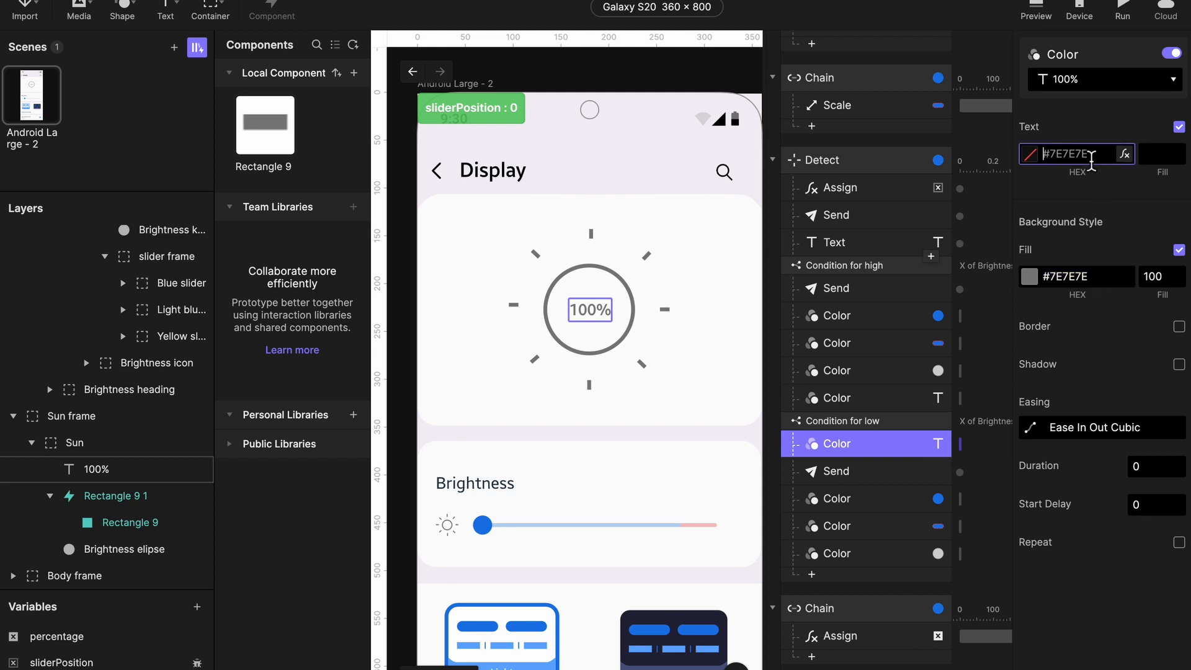
click(1169, 159)
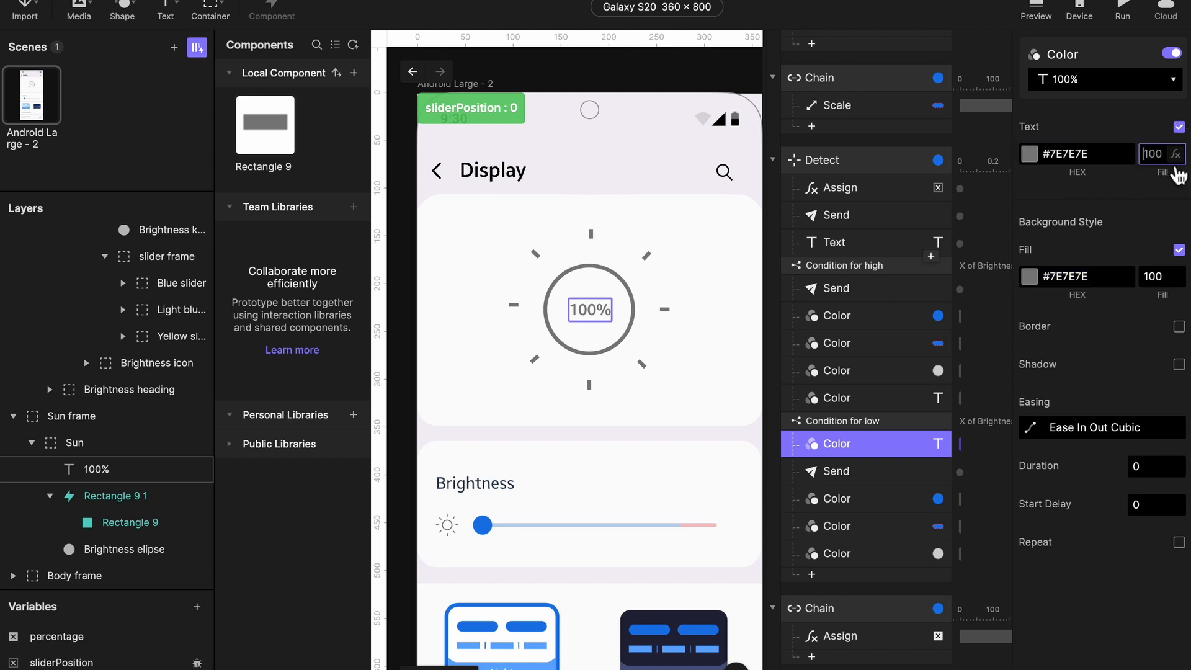
key(BackSpace)
text(0)
key(Return)
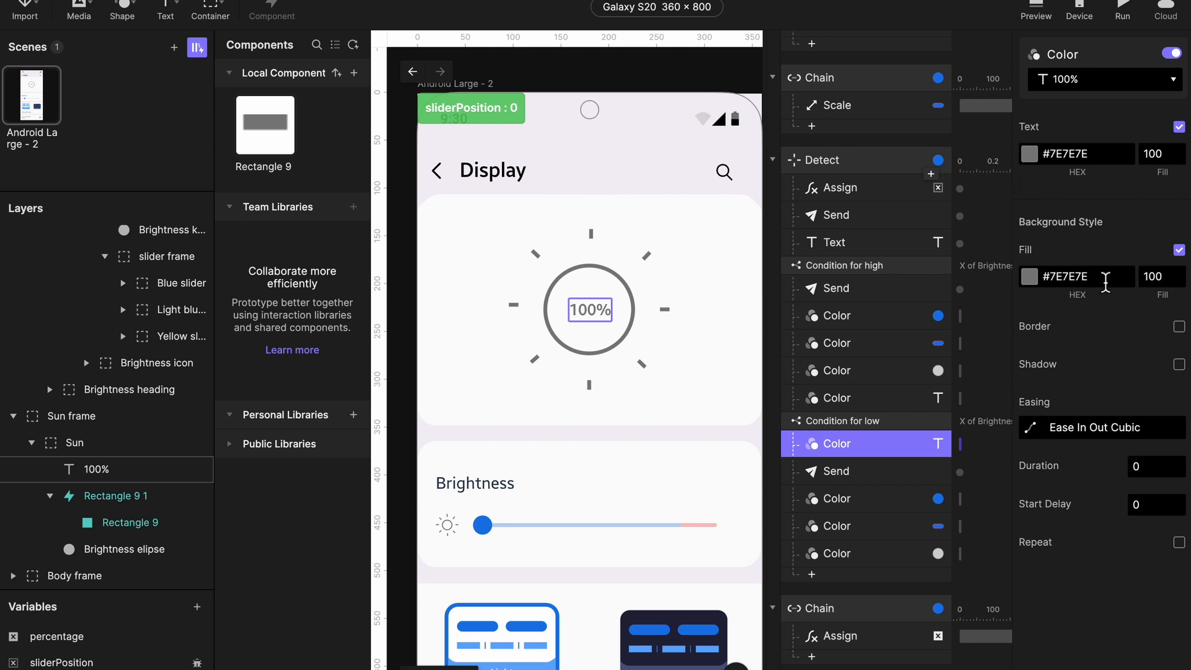
- Enable the text color on the high condition's 100% Color response and set it to #F14630 at 100 opacity
click(862, 398)
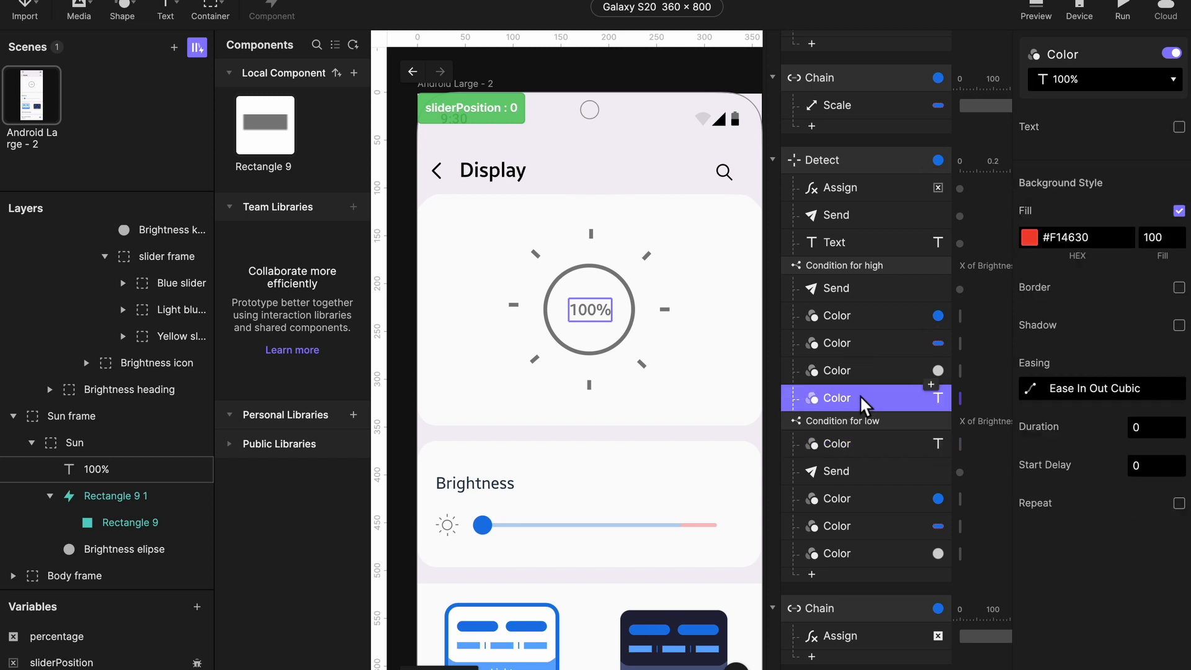
click(1086, 238)
key(ctrl+c)
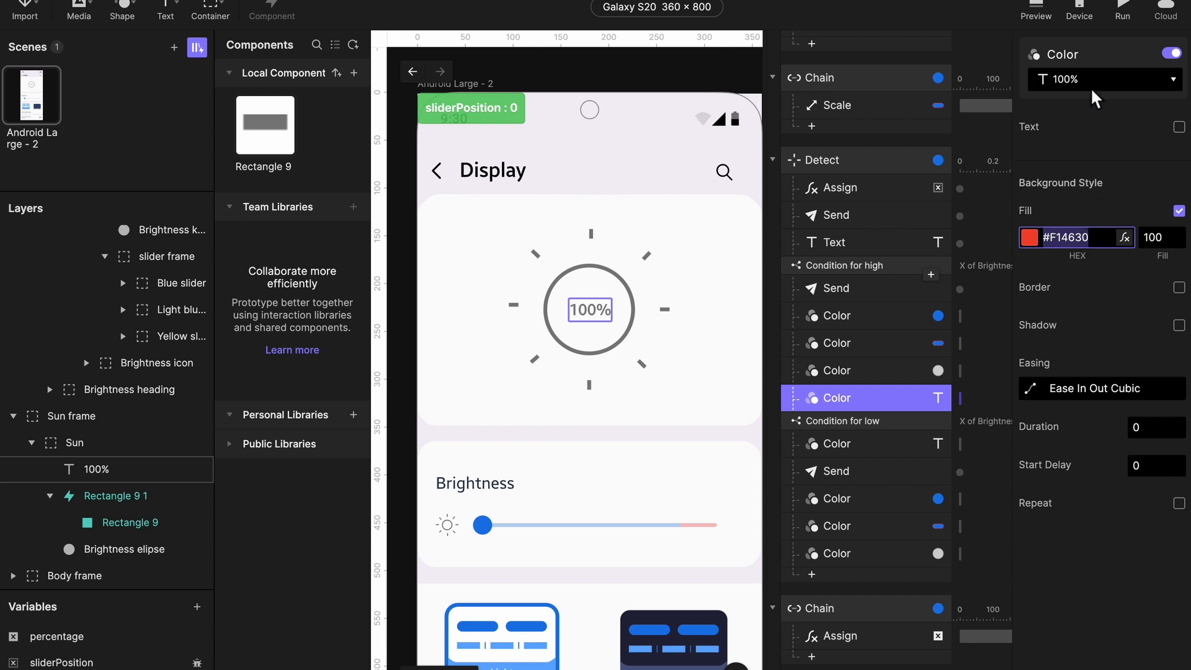
click(1179, 126)
click(1102, 156)
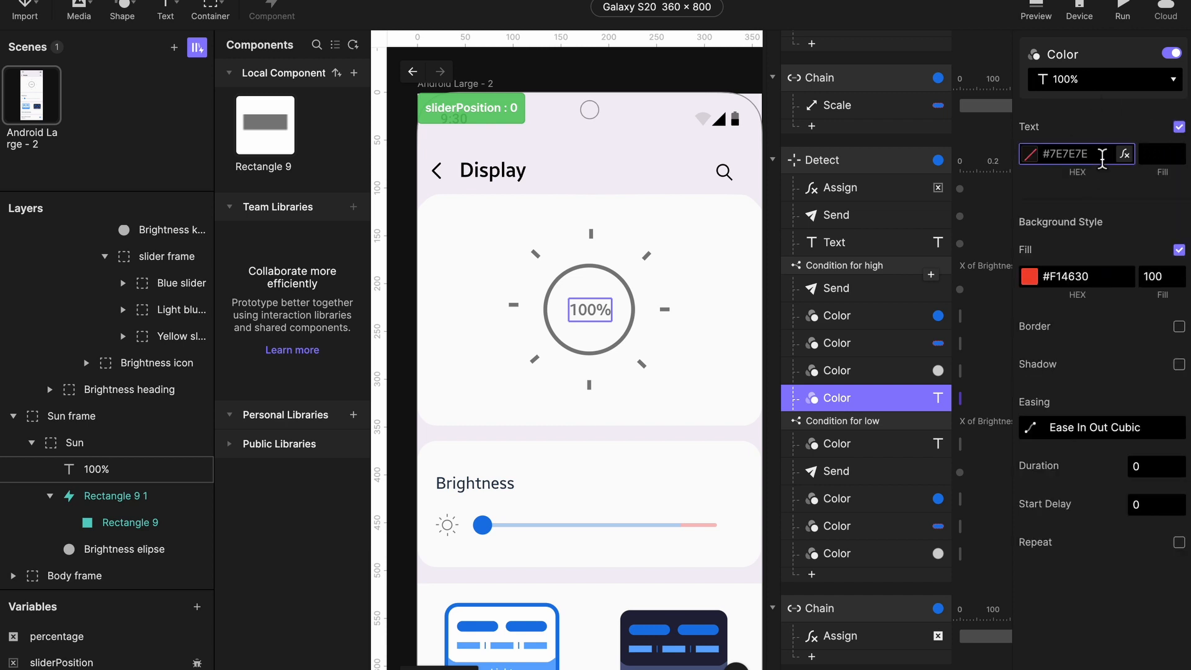
key(ctrl+v)
click(1168, 158)
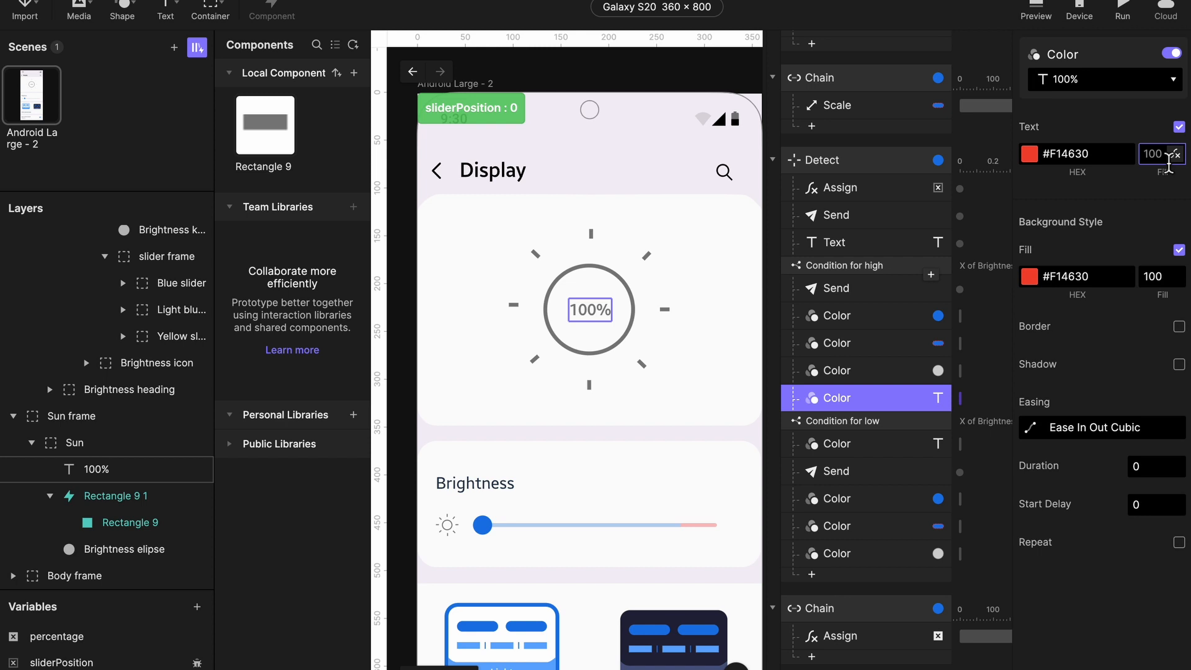
text(1)
key(Return)
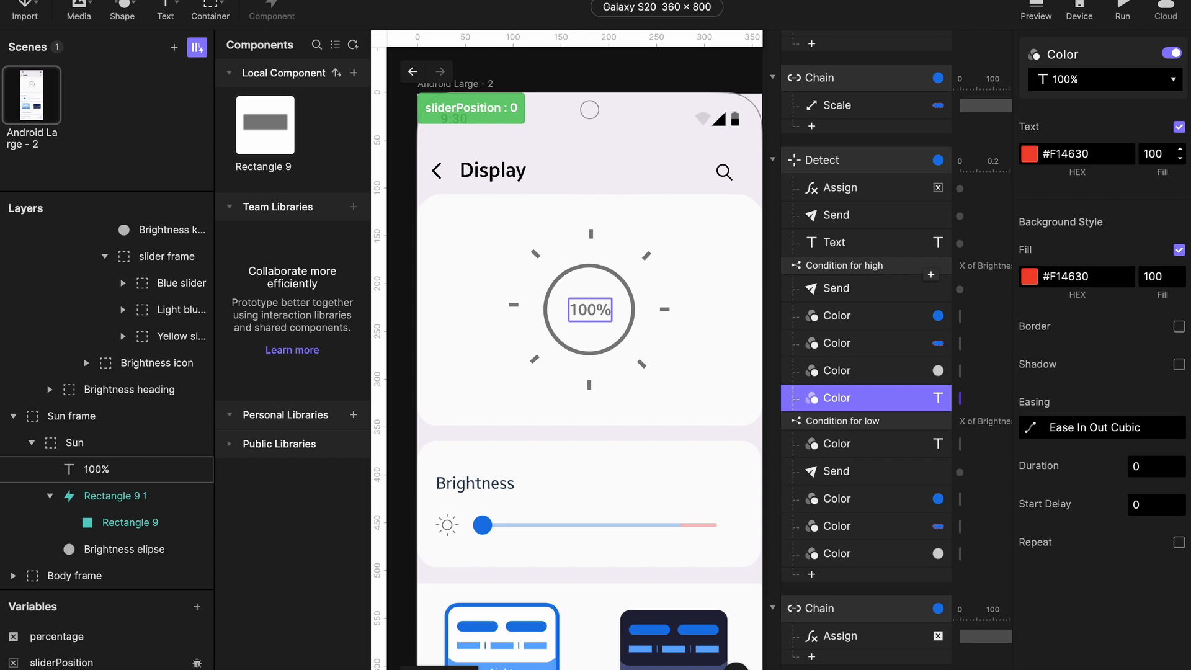
- Disable the background fill on the 100% text's Color responses under both Condition for high and Condition for low
click(1176, 252)
click(1178, 251)
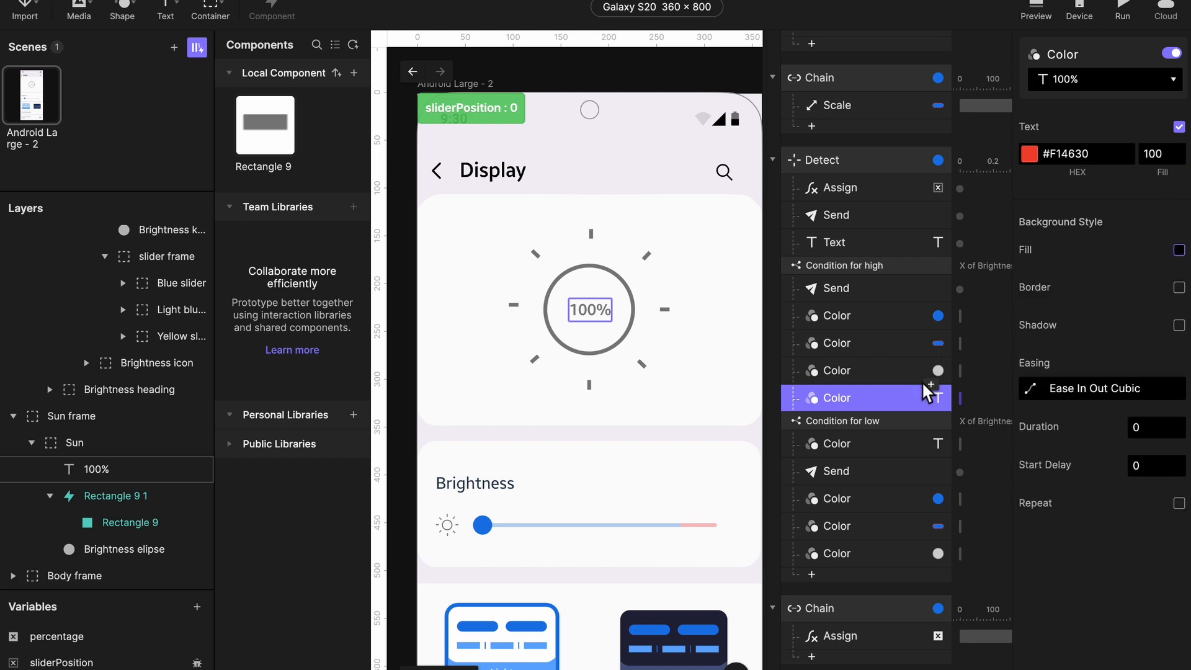
click(892, 448)
click(1179, 251)
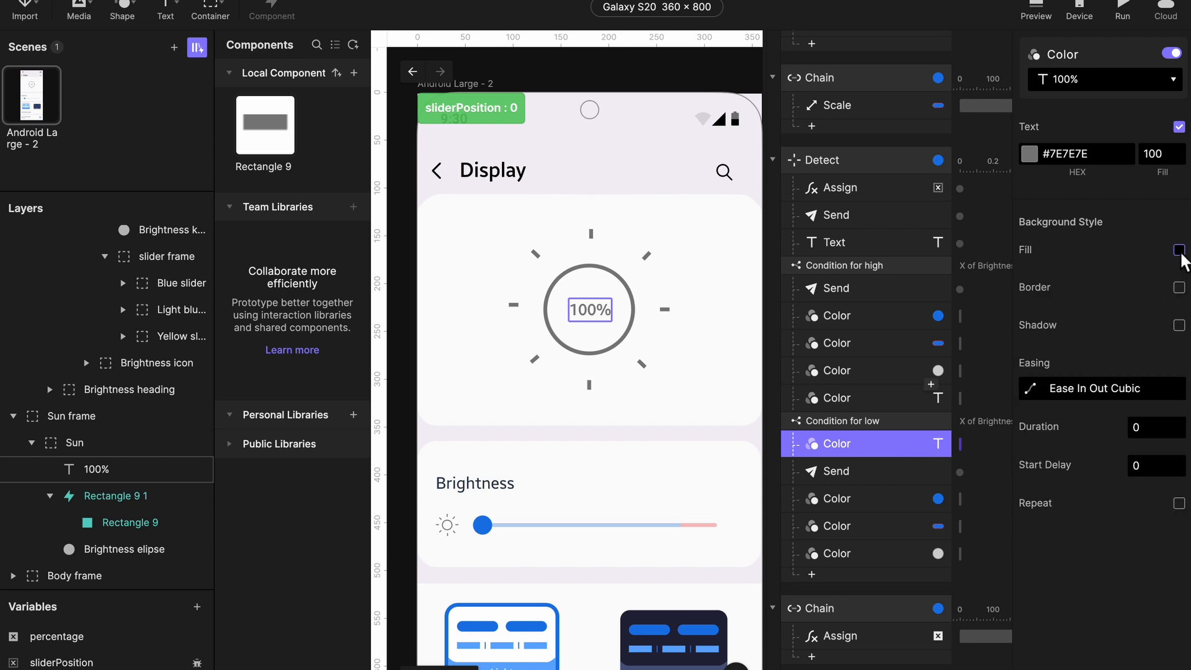
- Preview the prototype and move the Brightness knob to the far end to test the percentage label's color change
click(1037, 12)
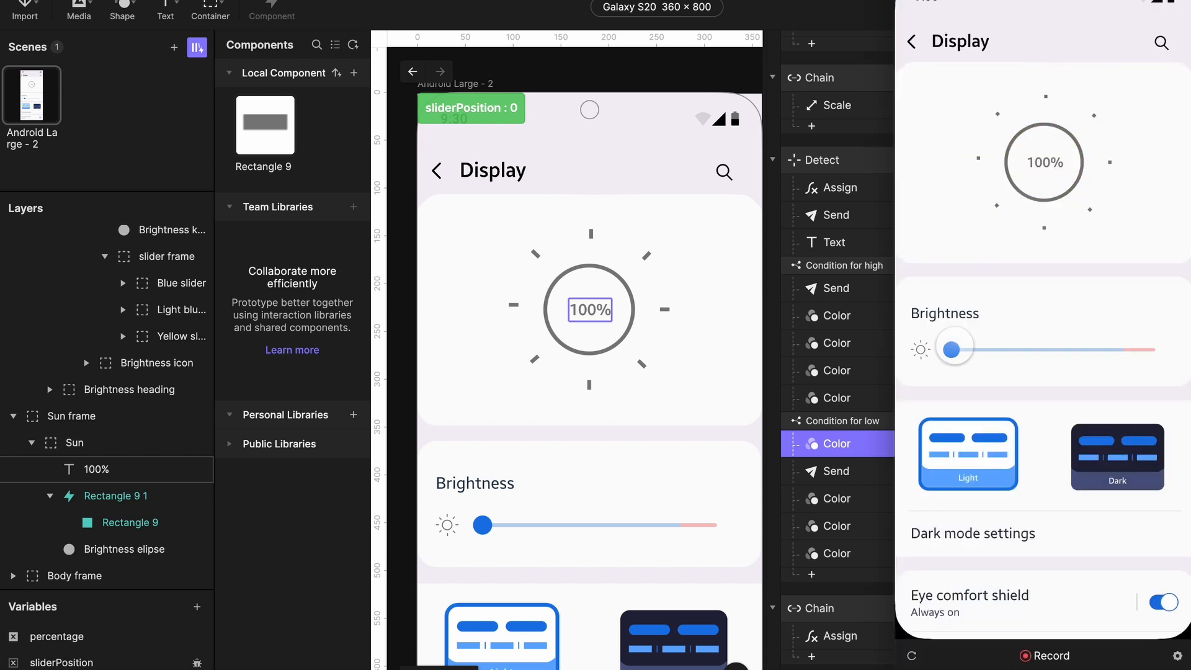
drag(952, 348, 1174, 356)
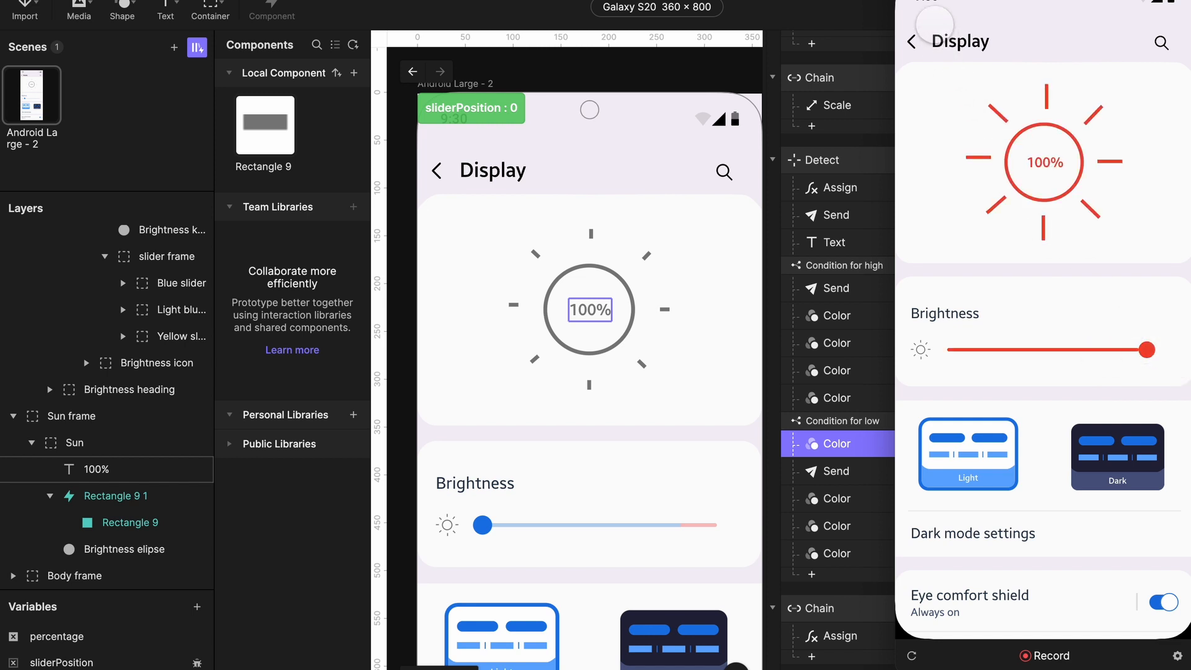
key(Escape)
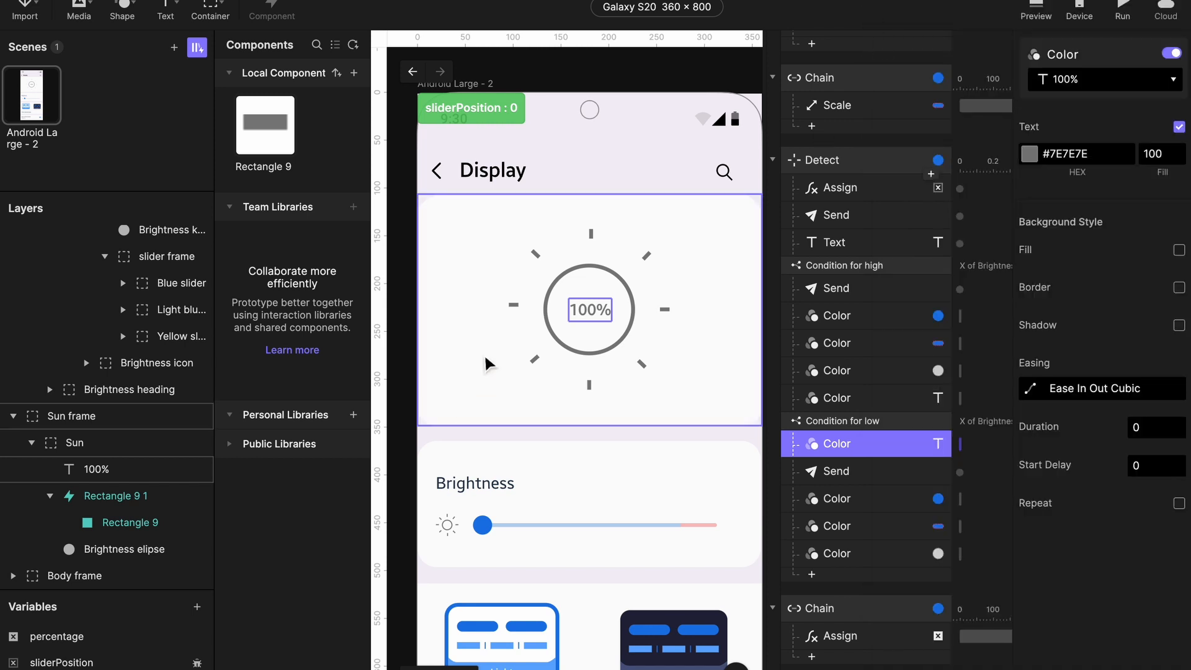
- Move the hidden Brightness frame above all other layers in the layer order and make it visible
click(505, 118)
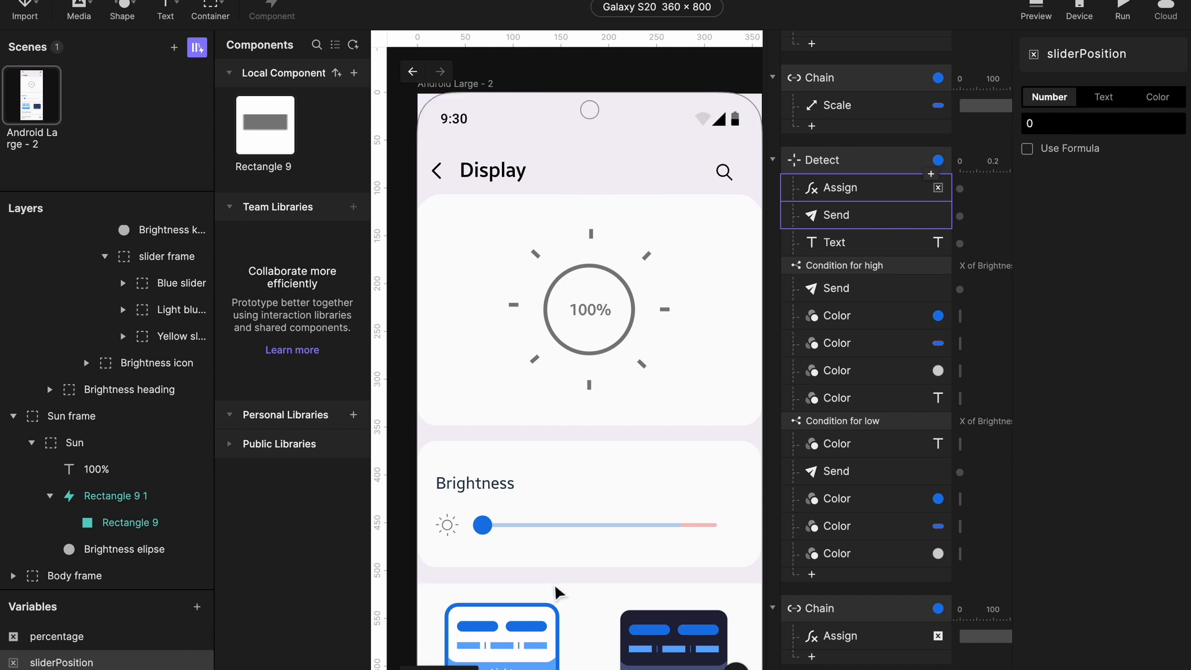
scroll(146, 405, down, 5)
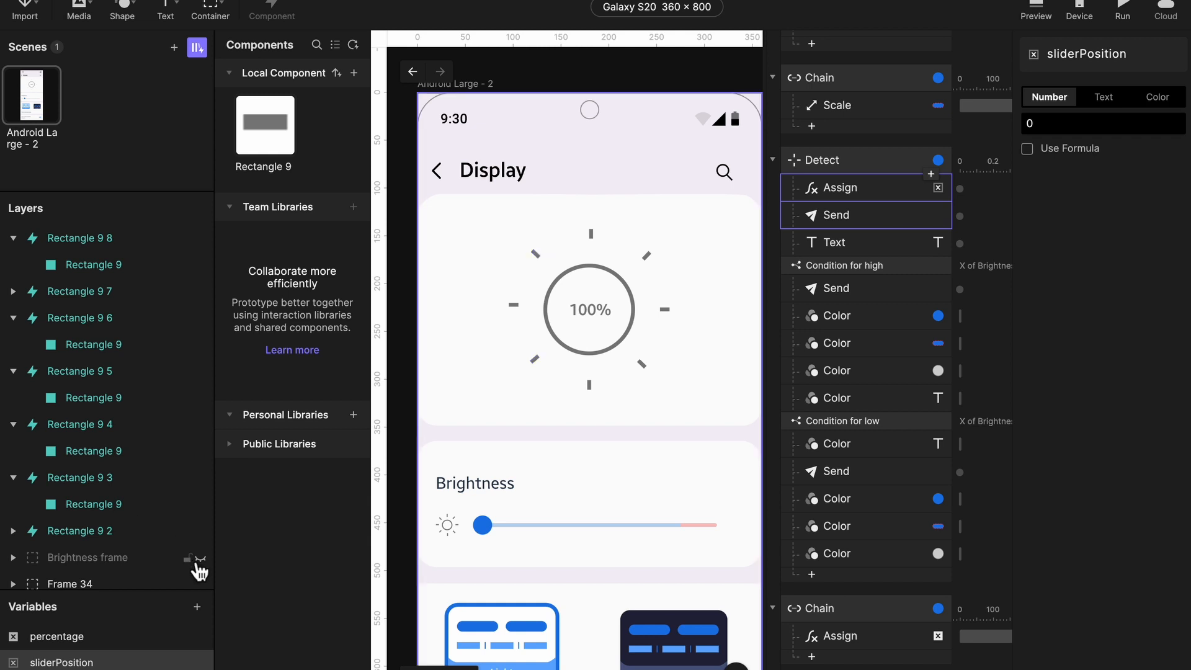
click(125, 561)
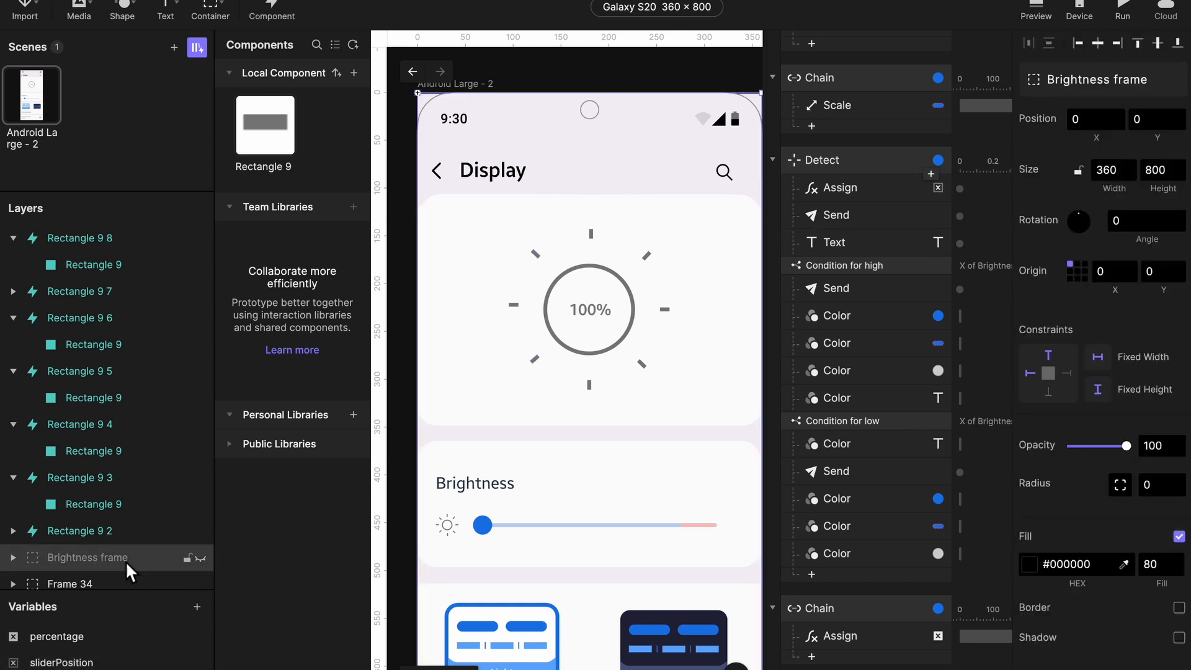
click(140, 556)
drag(140, 556, 144, 231)
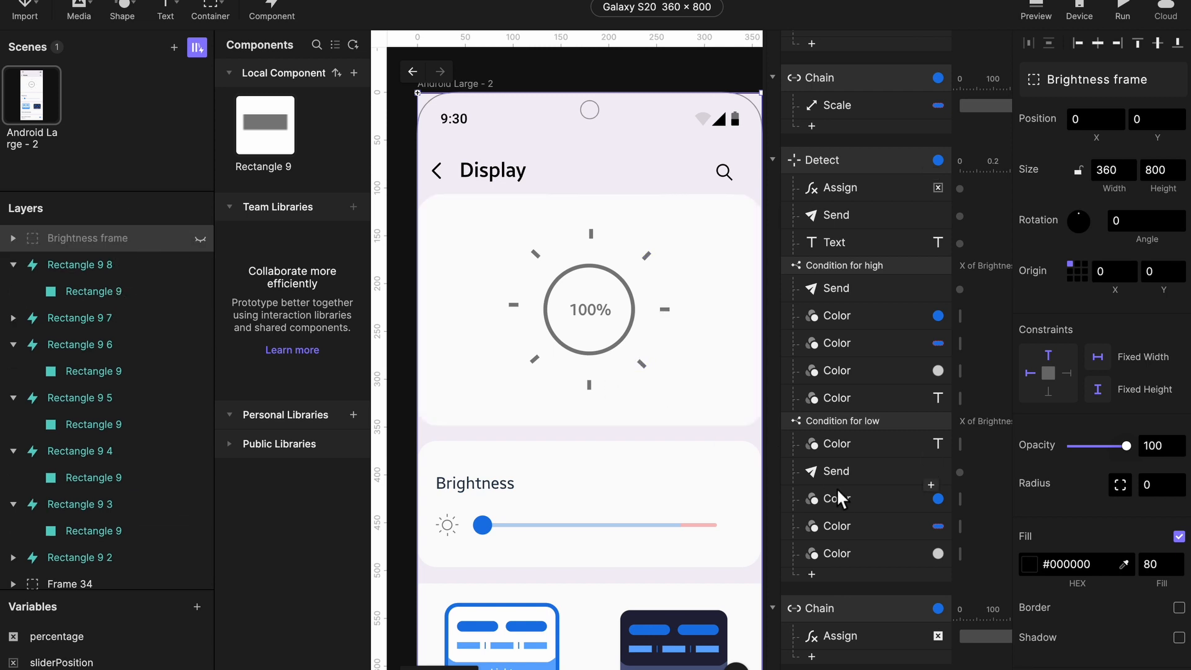
scroll(839, 488, down, 3)
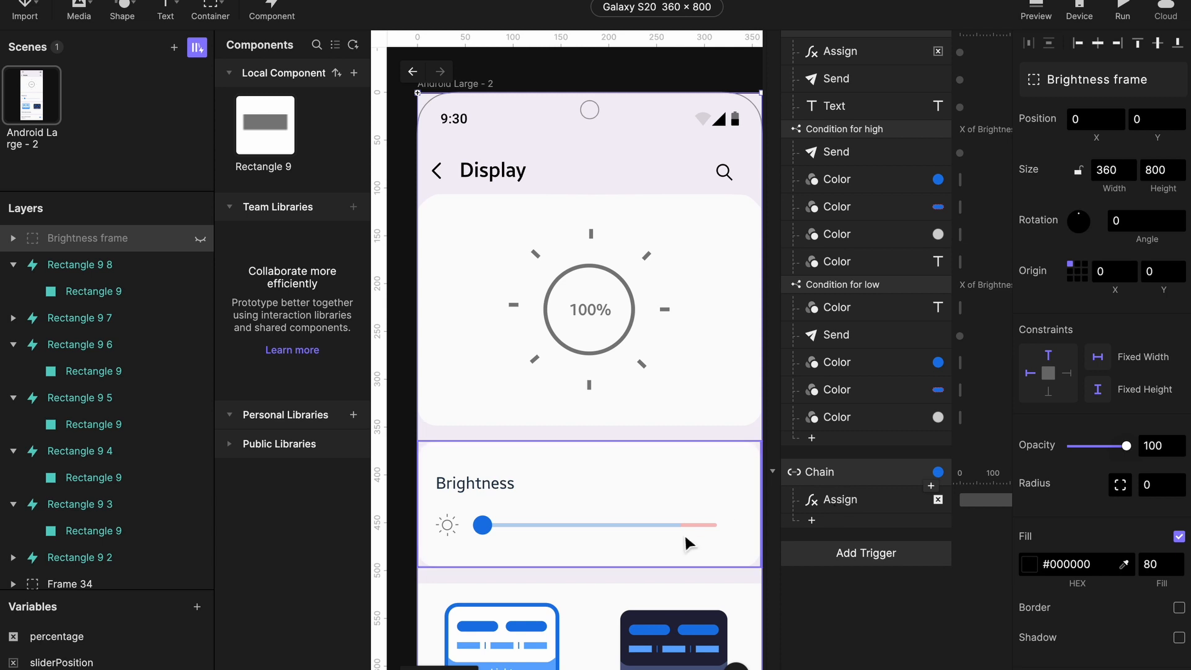
scroll(684, 534, down, 1)
scroll(684, 534, right, 1)
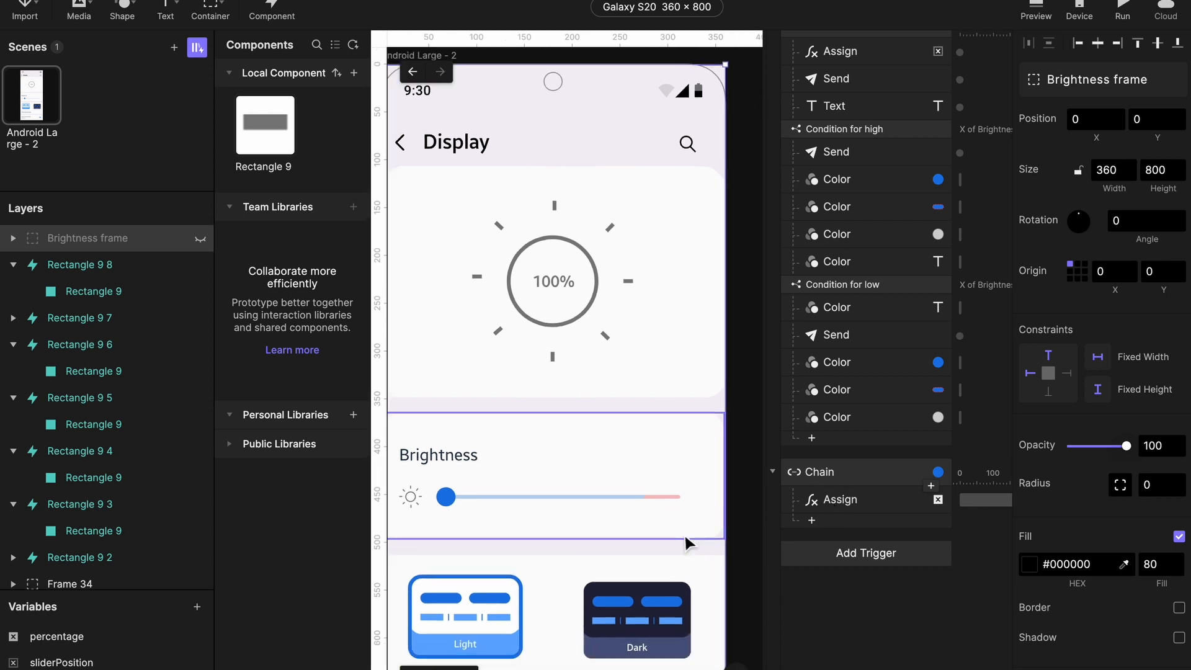
click(202, 240)
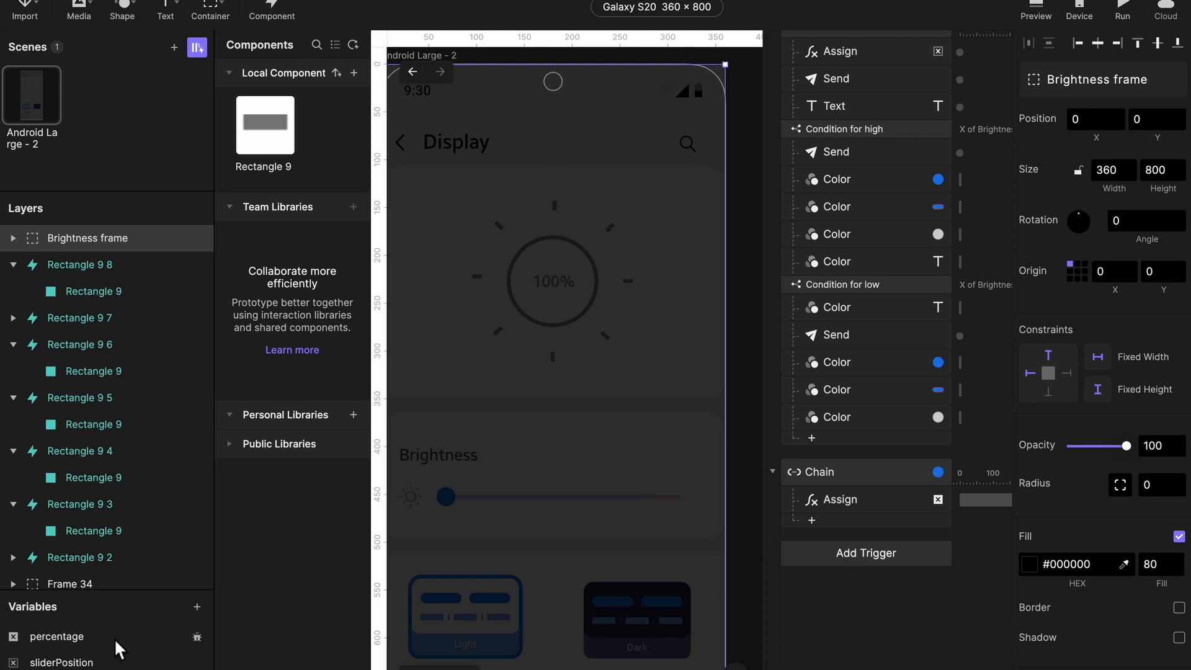
- Add a Chain trigger that is driven by the percentage variable
click(83, 637)
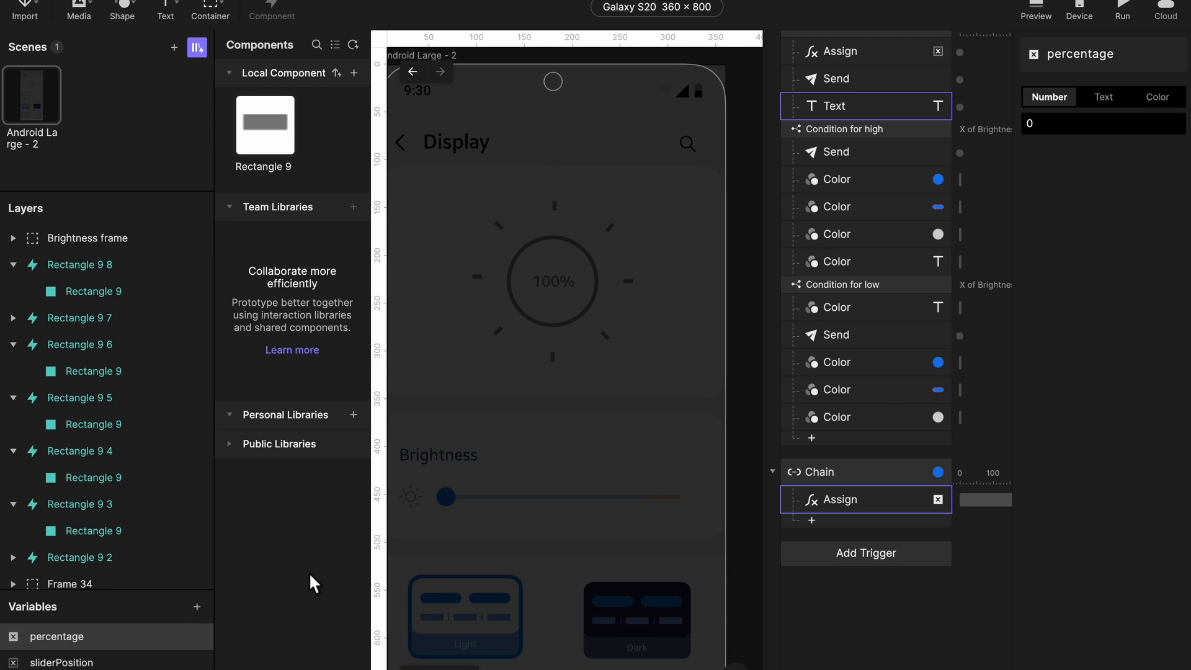
click(545, 442)
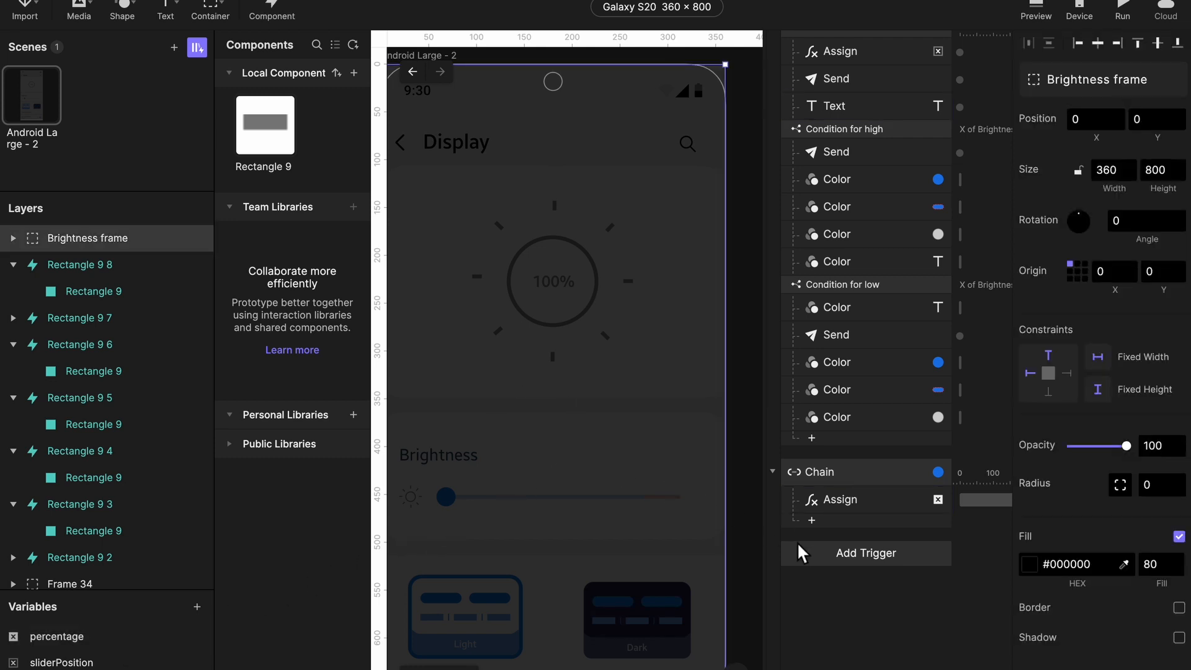
click(819, 560)
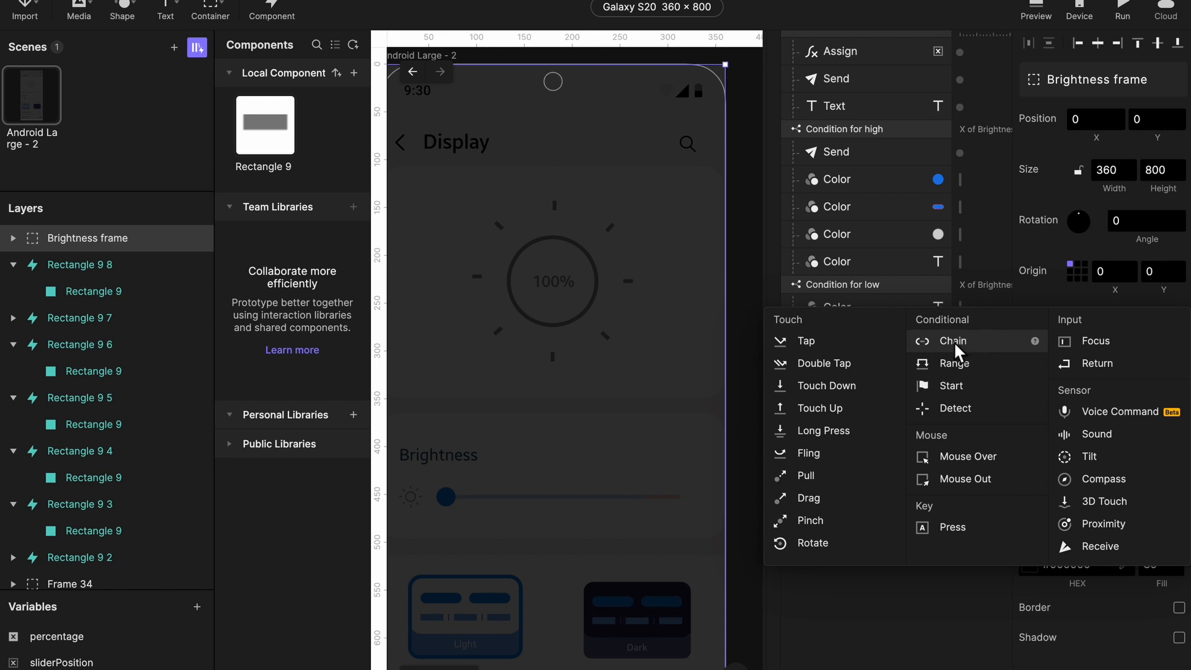
click(954, 341)
click(1084, 84)
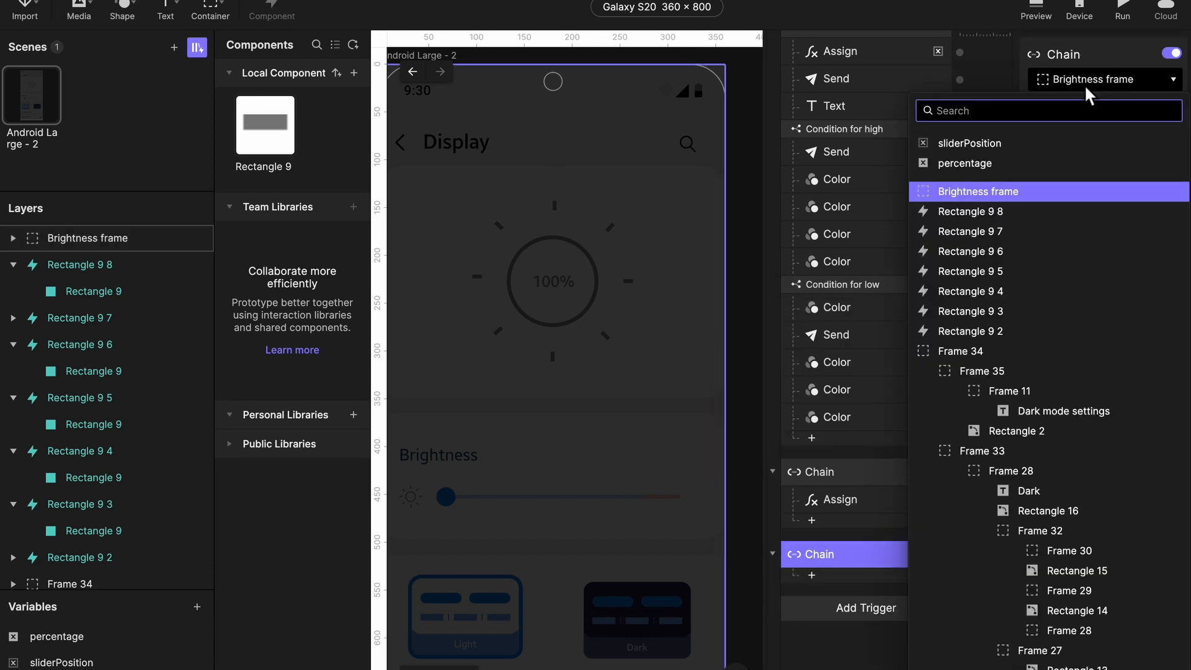
click(981, 167)
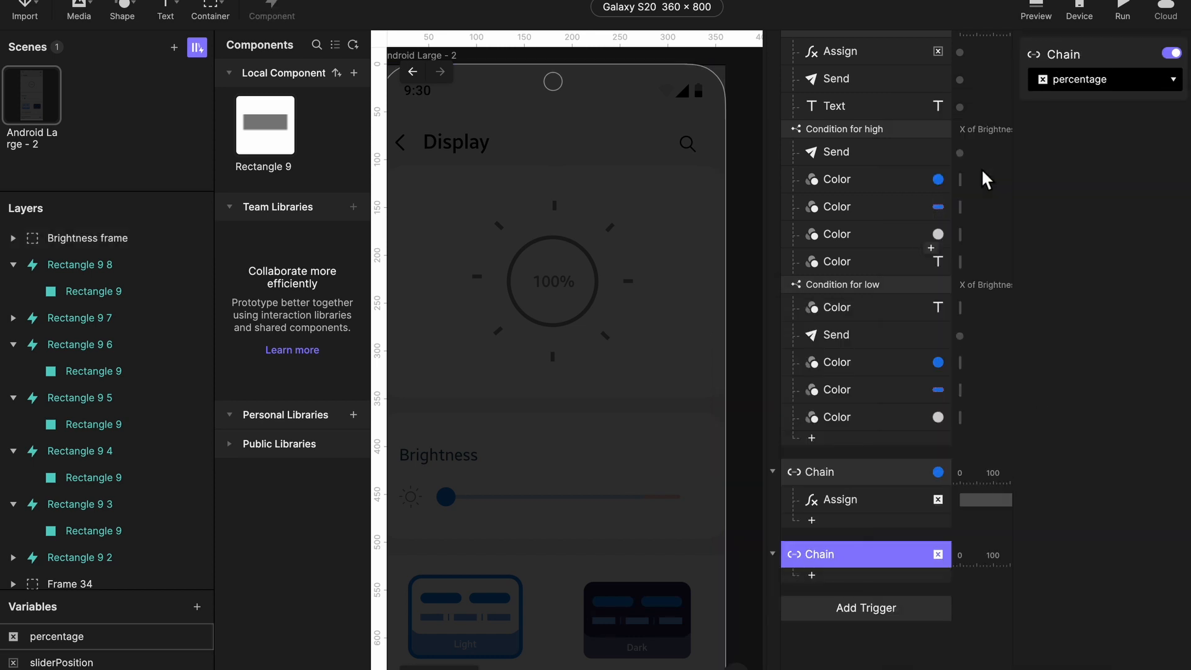
- Add an Opacity response to the percentage Chain trigger and target the Brightness frame
click(854, 582)
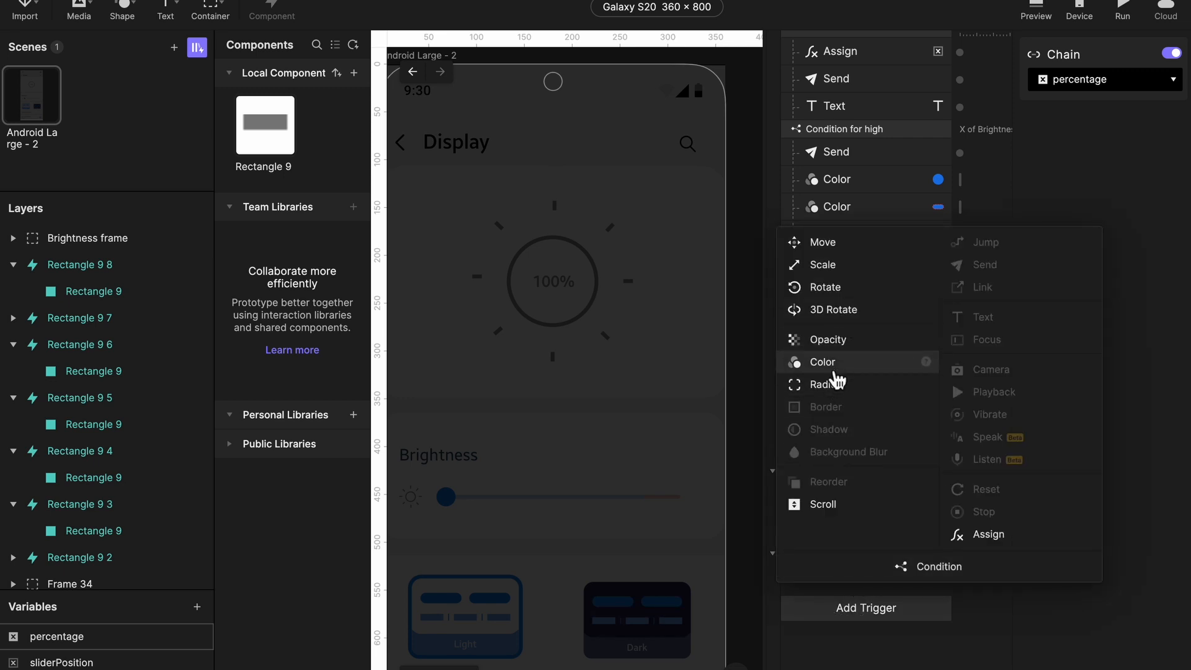
click(834, 340)
click(1092, 89)
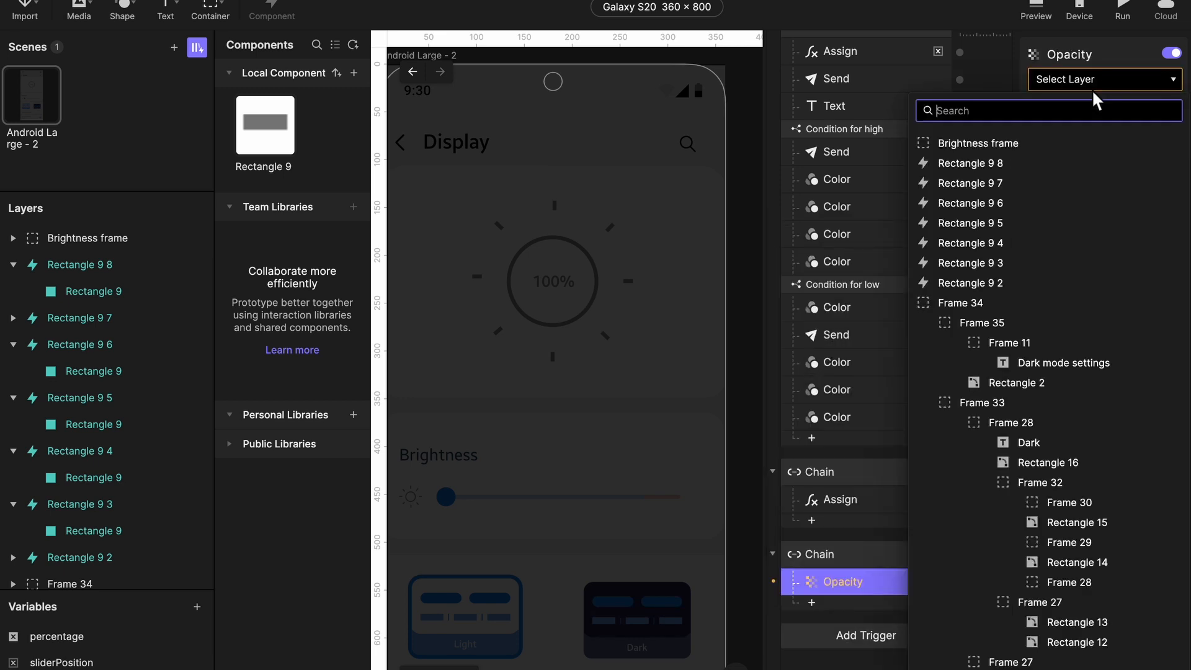
text(bright)
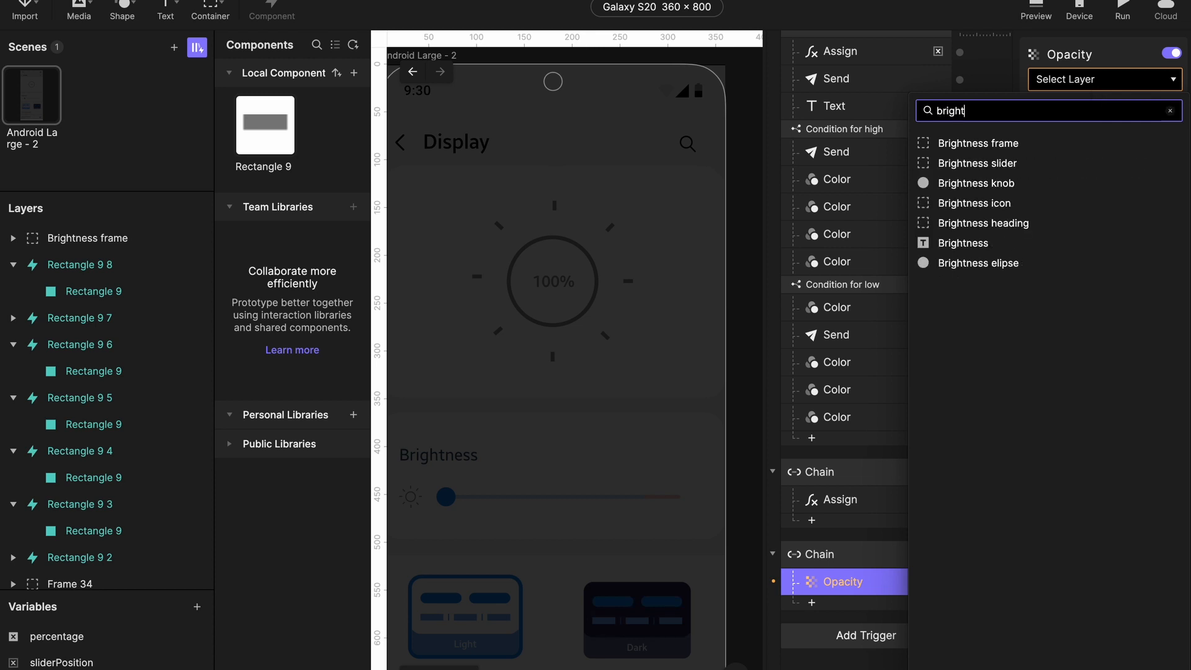
click(1033, 149)
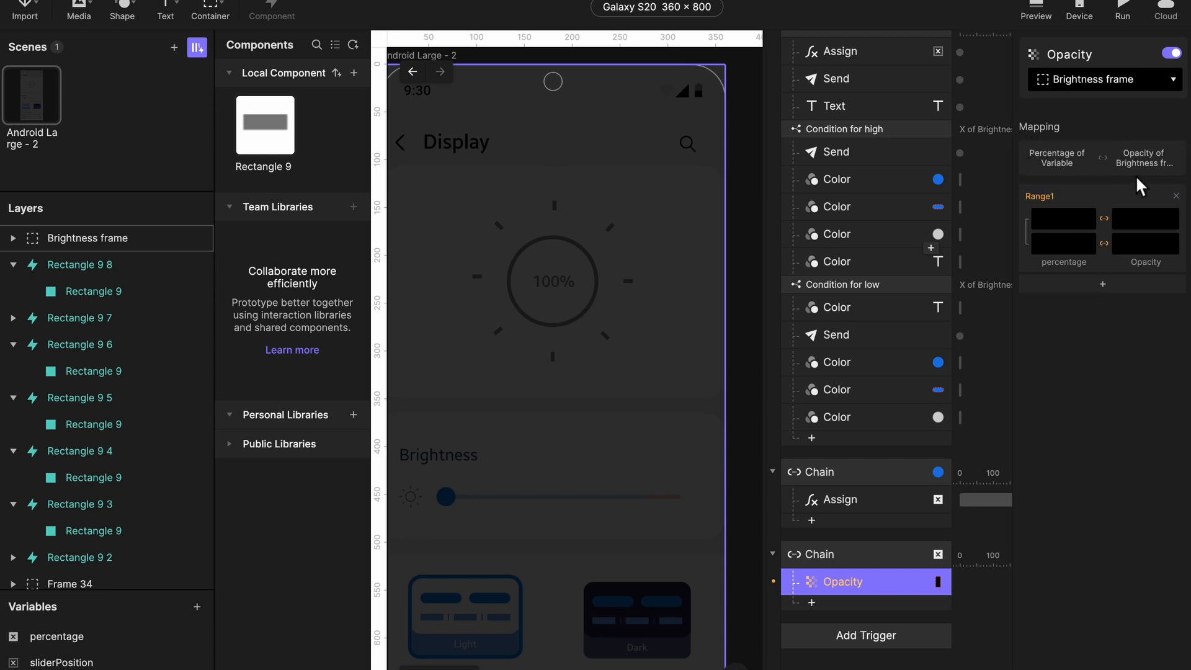
- Map the percentage range 0 to 100 onto a Brightness frame opacity of 80 to 0
click(1043, 222)
text(0)
key(Tab)
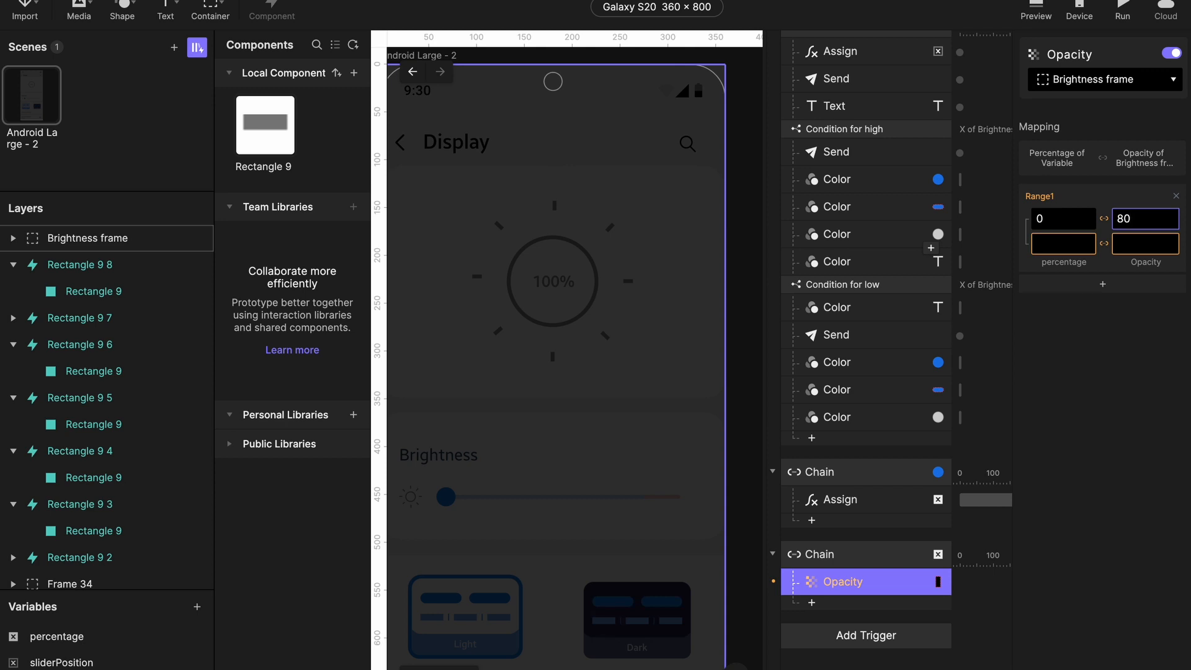
click(1061, 246)
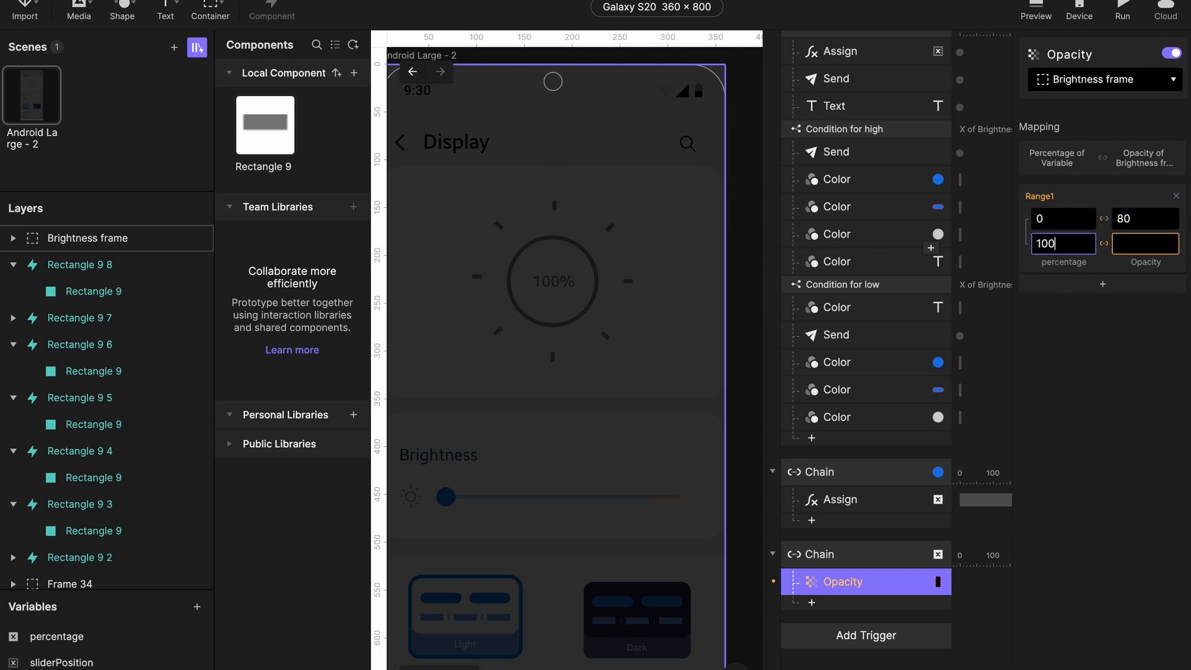
key(Return)
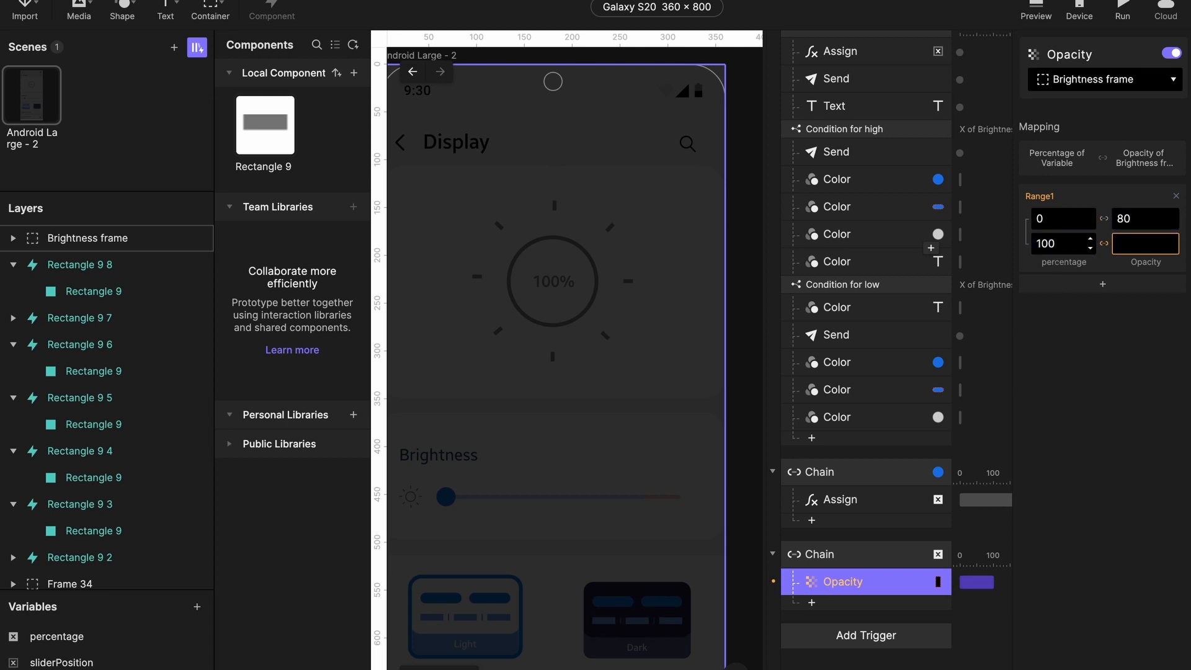
click(683, 508)
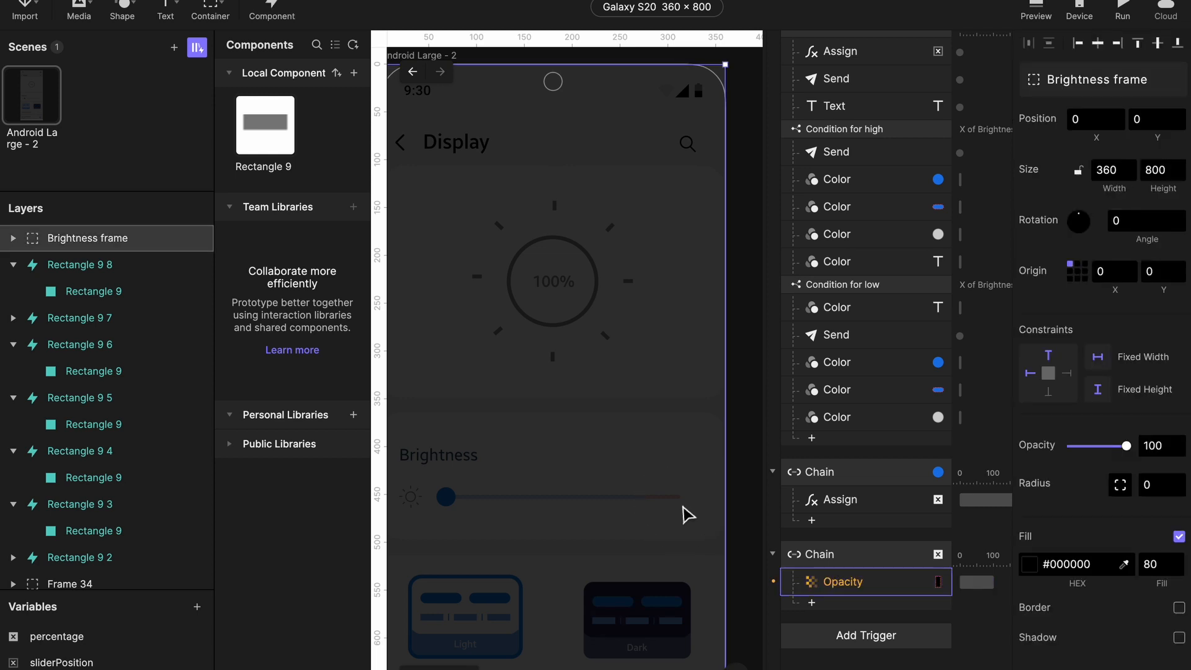
click(819, 582)
click(1139, 244)
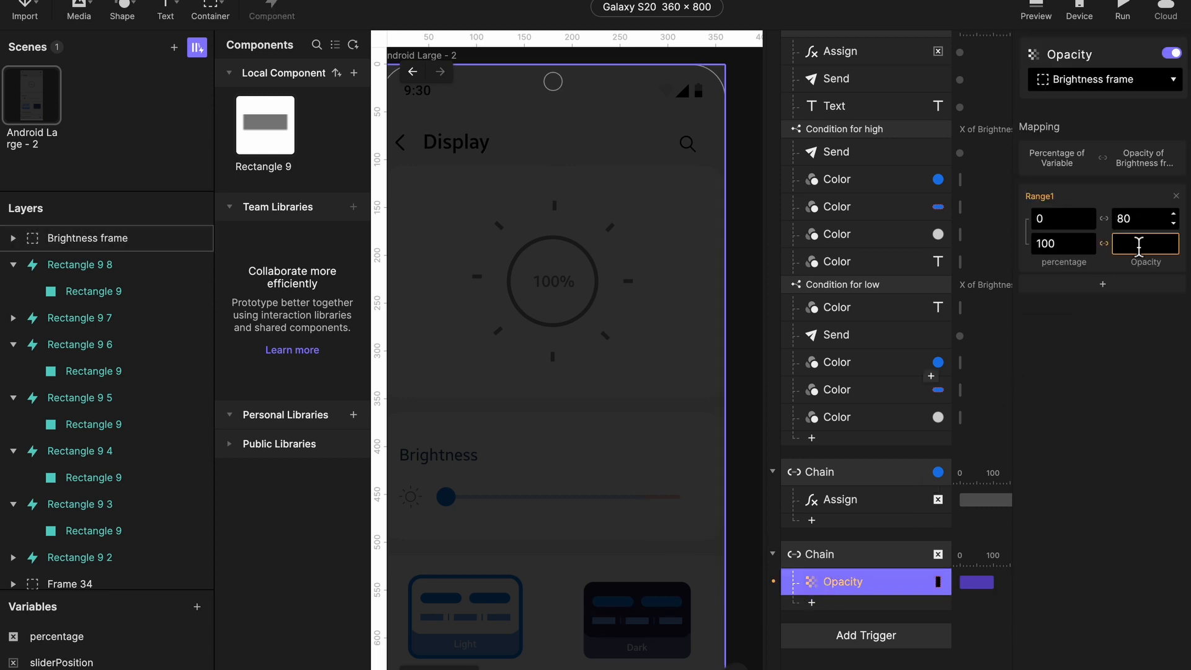
click(1135, 253)
text(0)
key(Return)
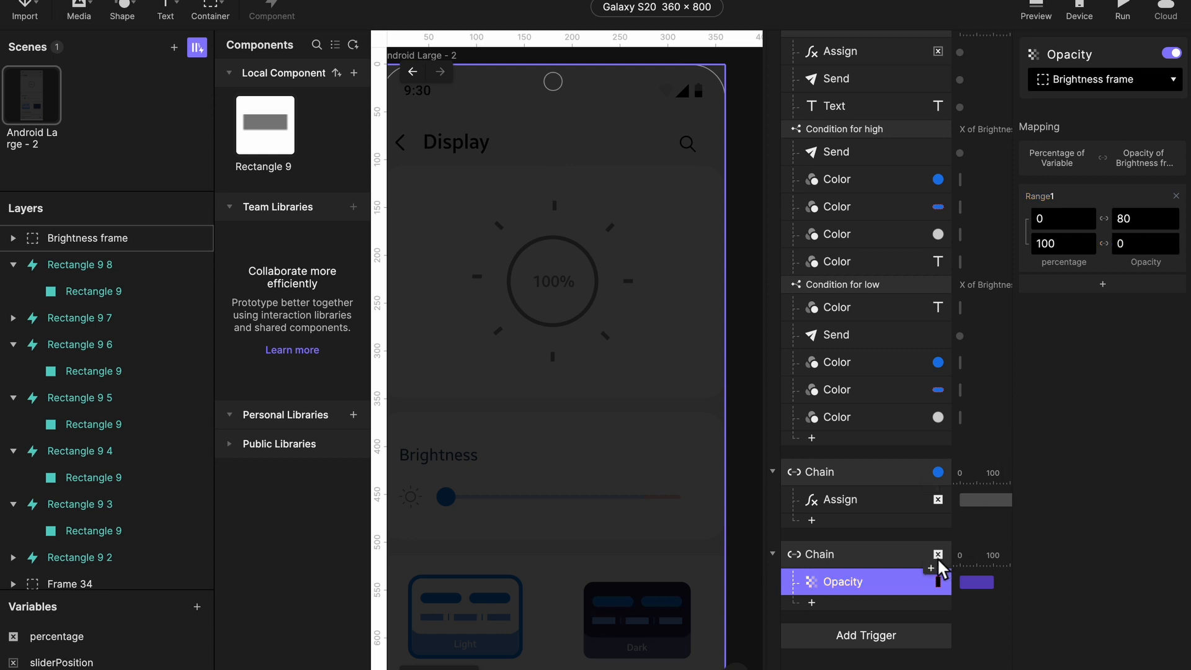
- Preview the prototype and move the Brightness knob to test the dark overlay's opacity change
click(1035, 11)
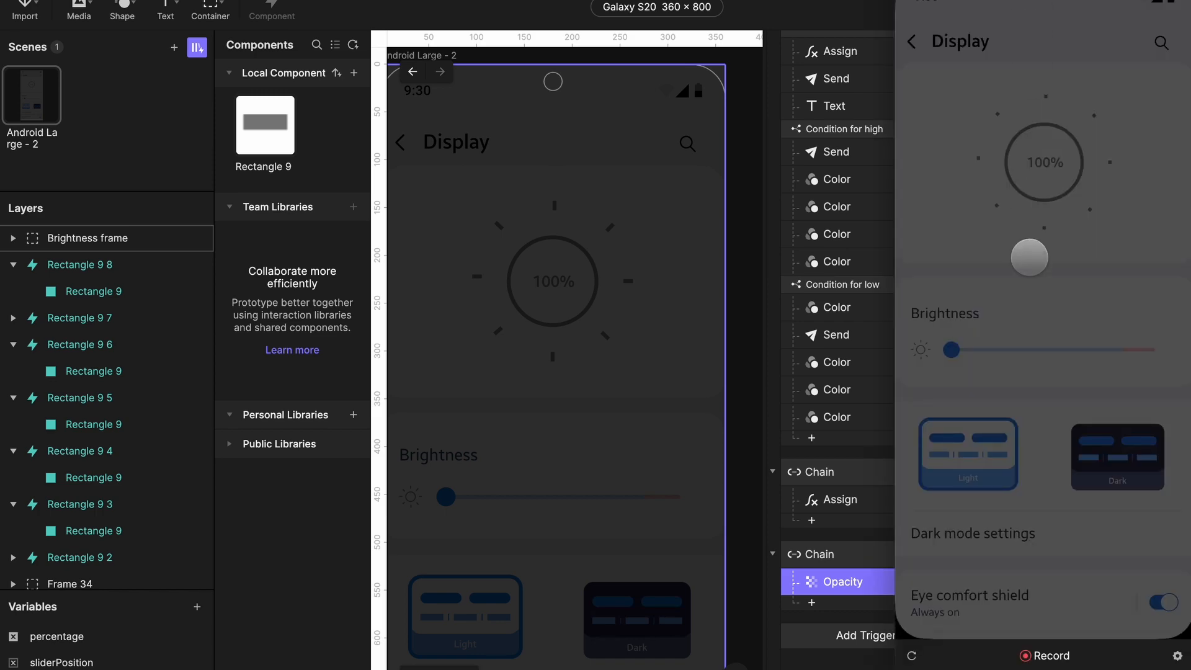
drag(954, 349, 947, 399)
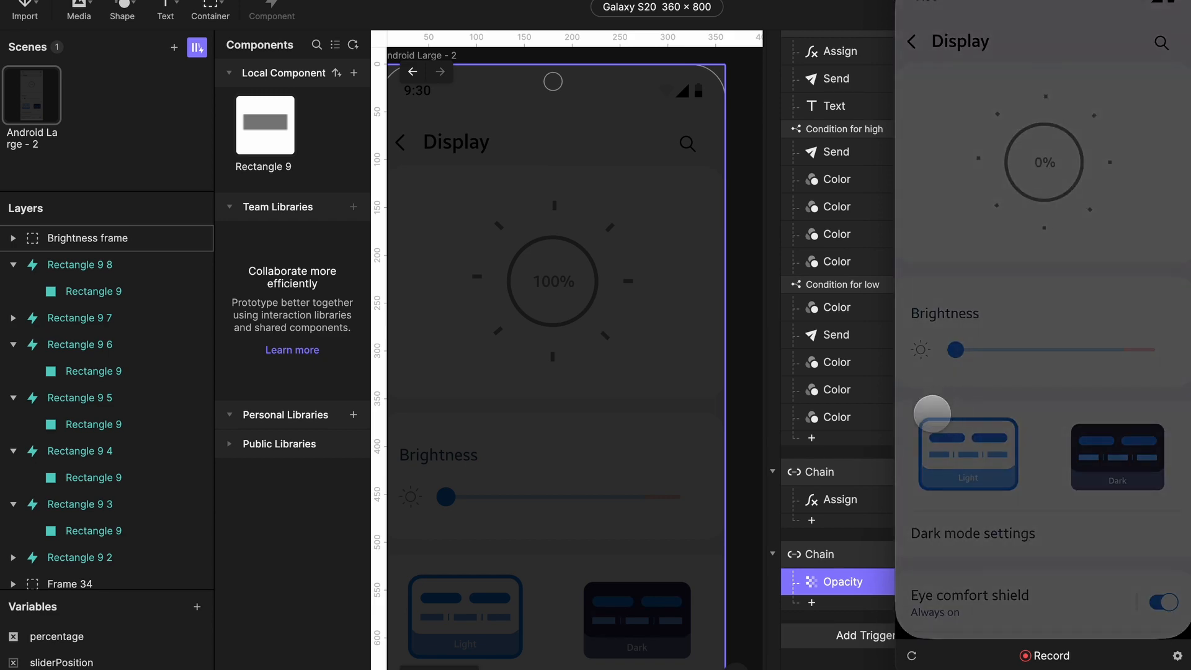
click(912, 660)
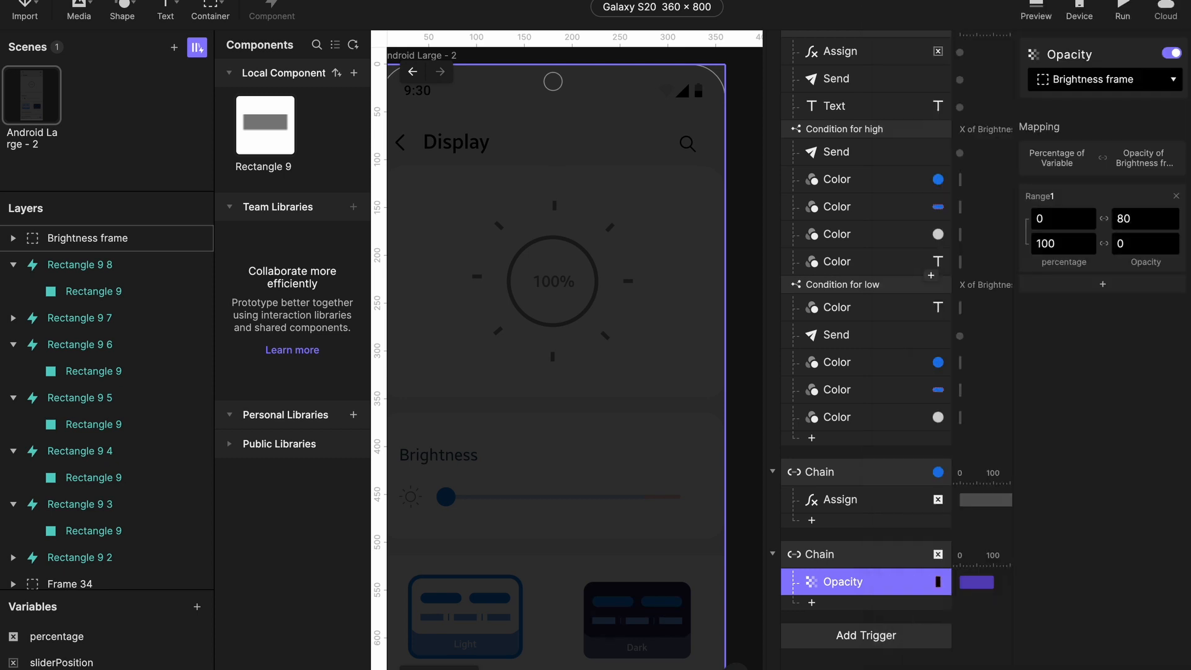
- Hide the Brightness frame and change the text of the sun's 100% label to 0%
click(524, 282)
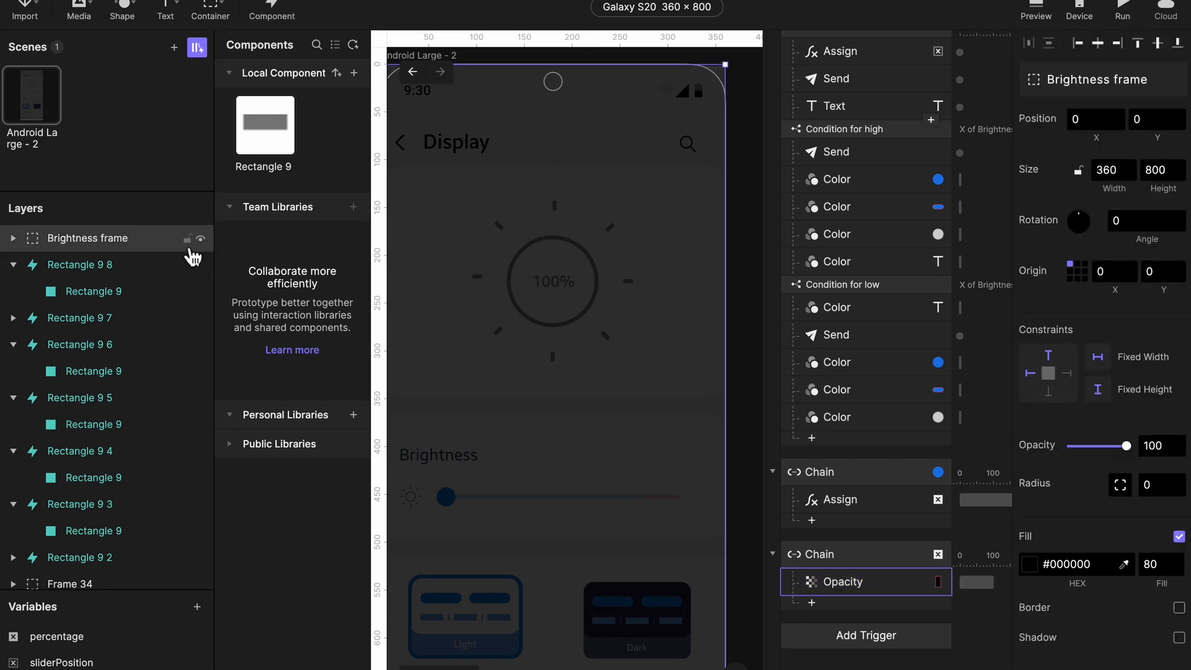
click(201, 239)
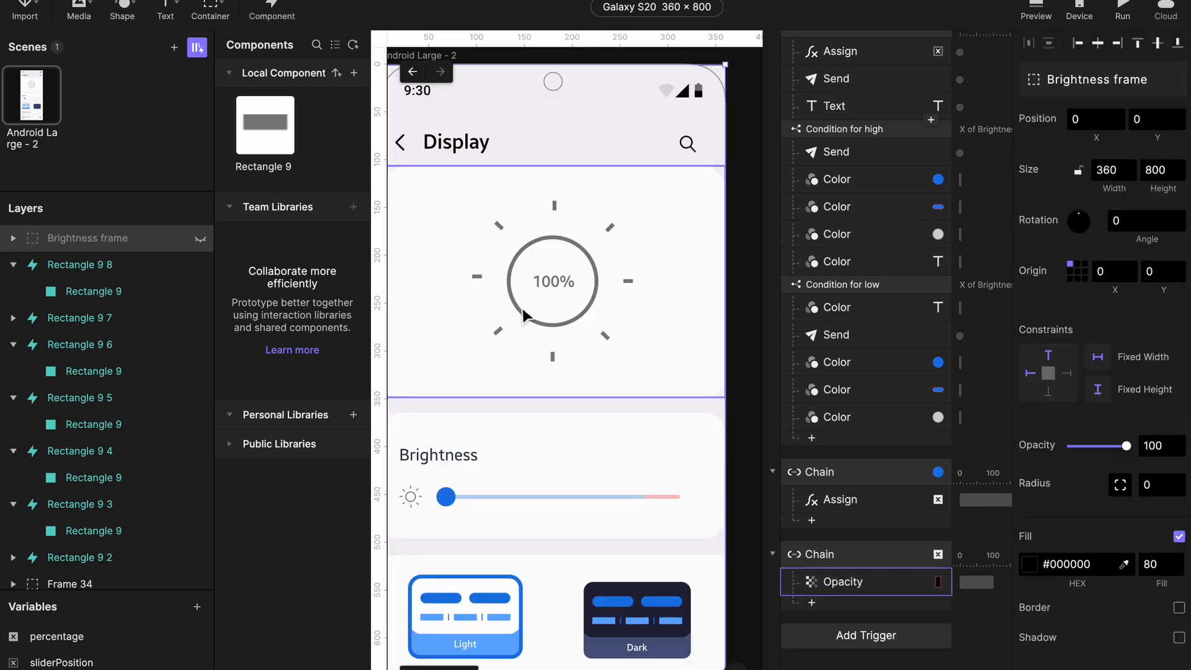
double_click(555, 287)
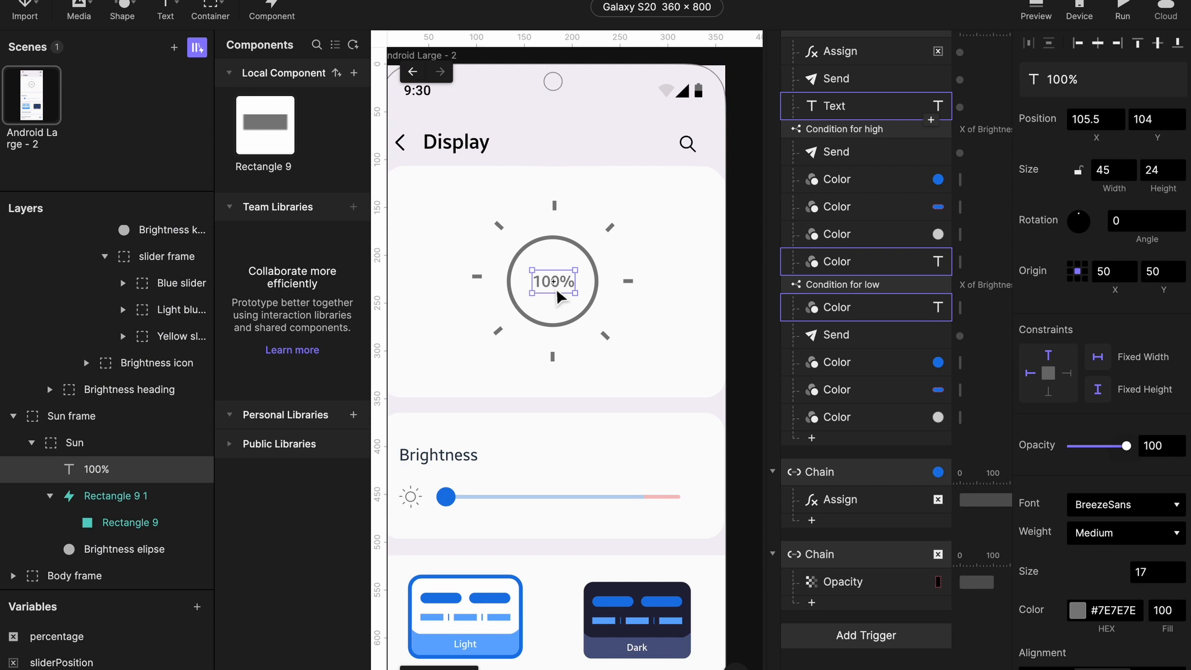
double_click(552, 289)
text(0)
key(Escape)
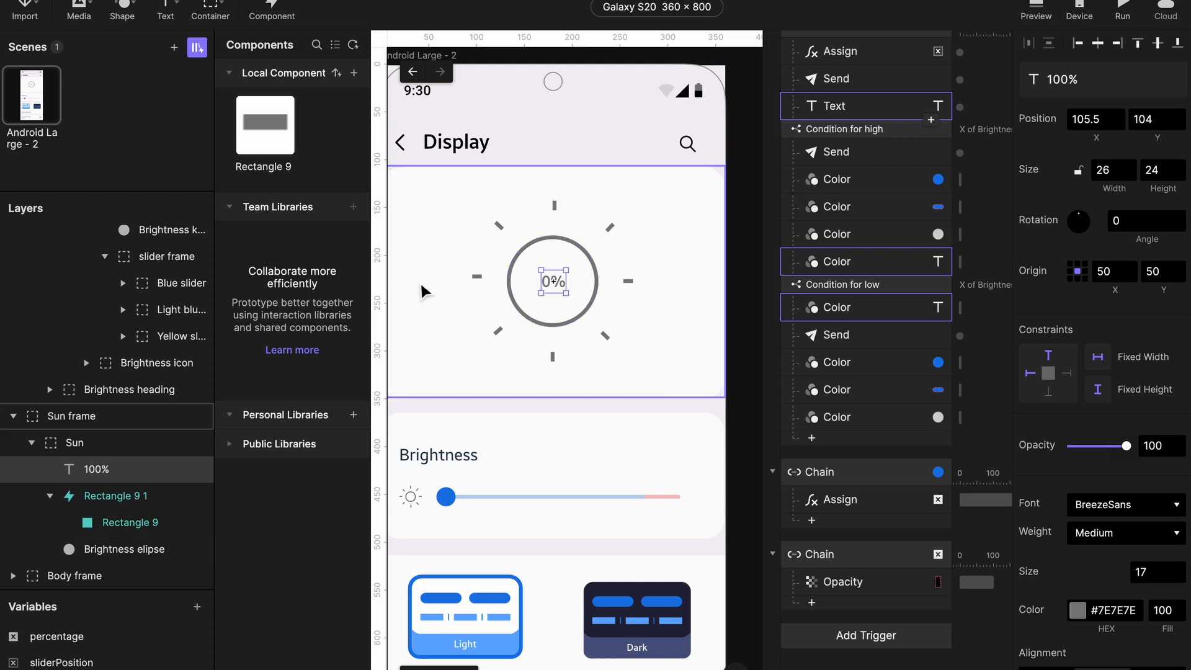
- Make the Brightness frame visible again
scroll(153, 259, down, 15)
scroll(144, 277, up, 5)
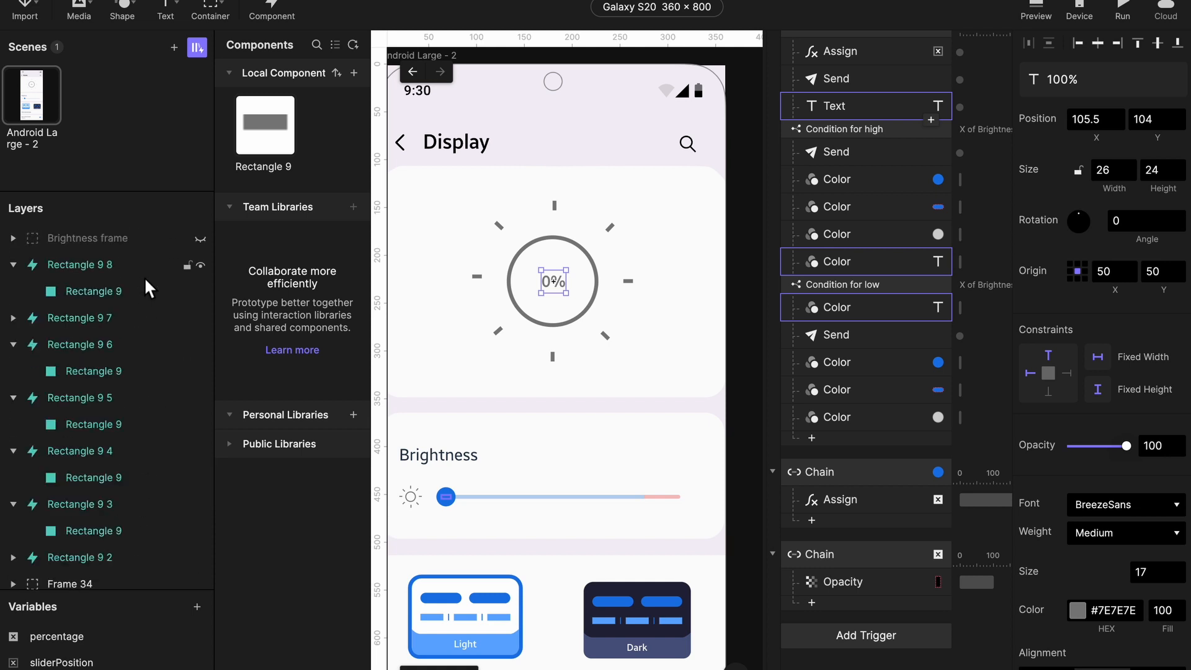
click(208, 245)
- Preview the prototype again and move the Brightness knob along the slider to test the finished screen from its 0% starting label
click(1040, 10)
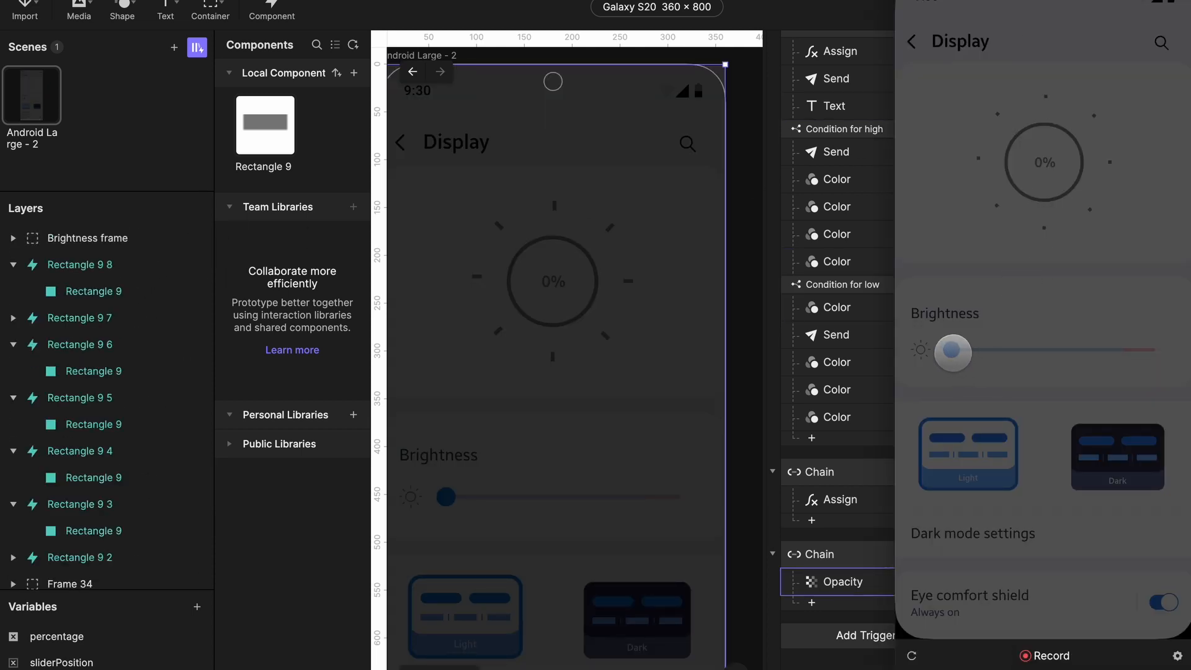
drag(952, 352, 881, 375)
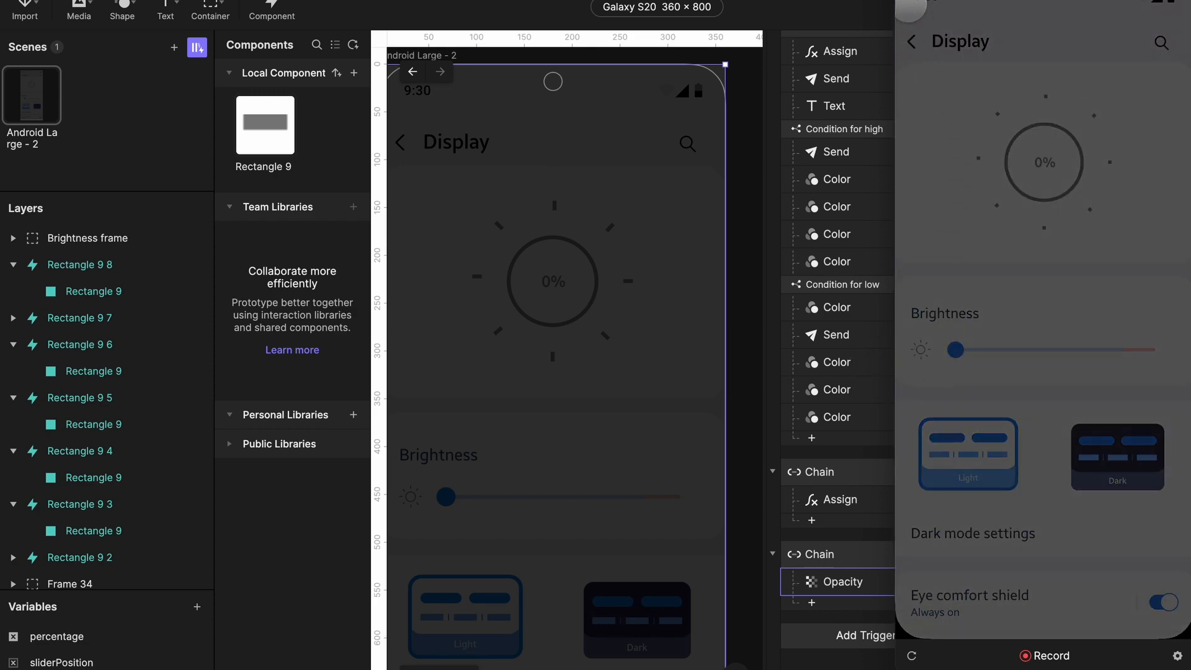
click(908, 0)
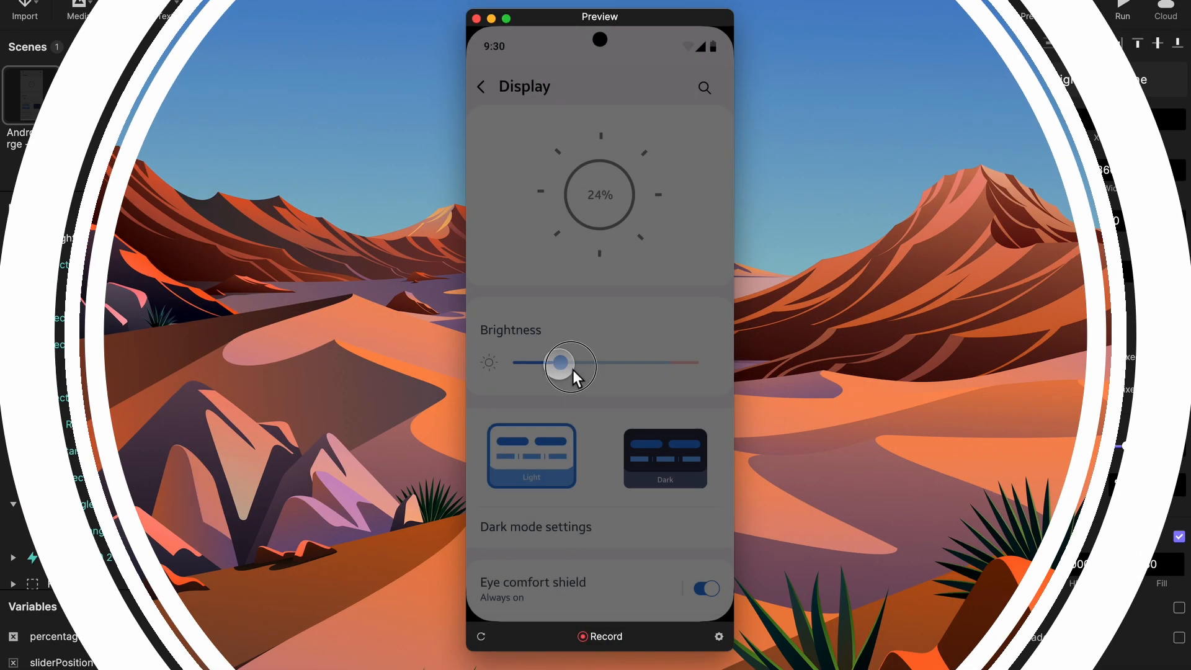
drag(575, 373, 490, 382)
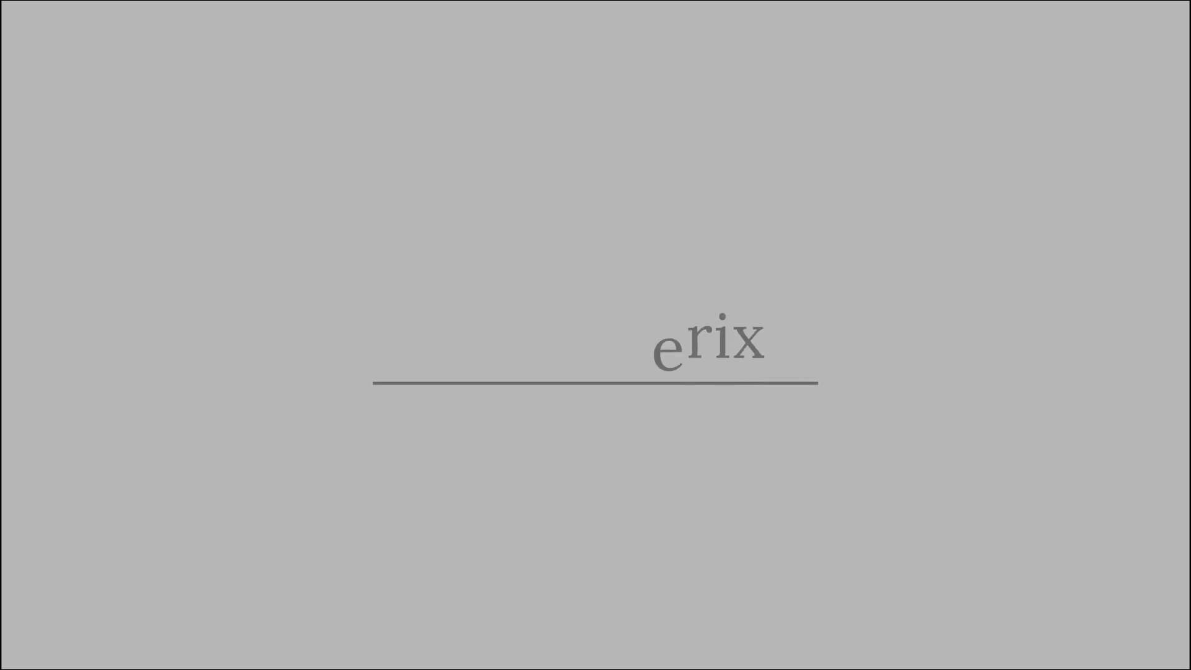